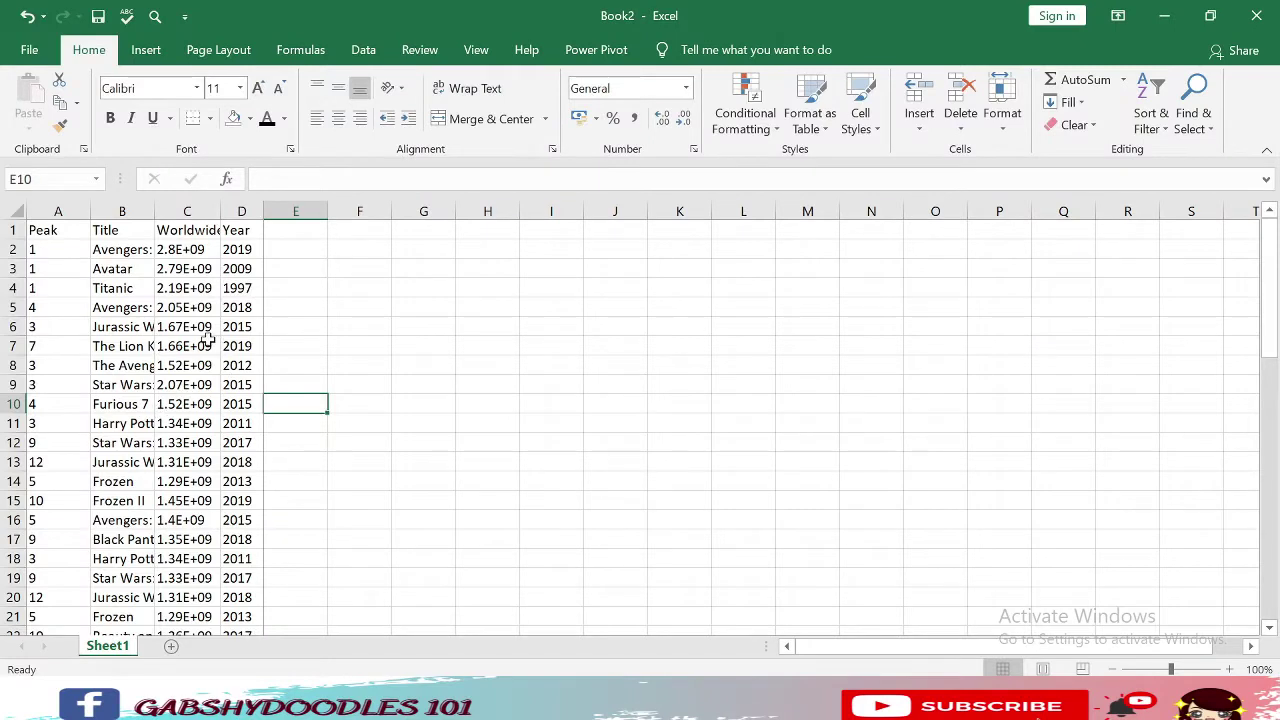
left_click_drag(134, 249, 130, 291)
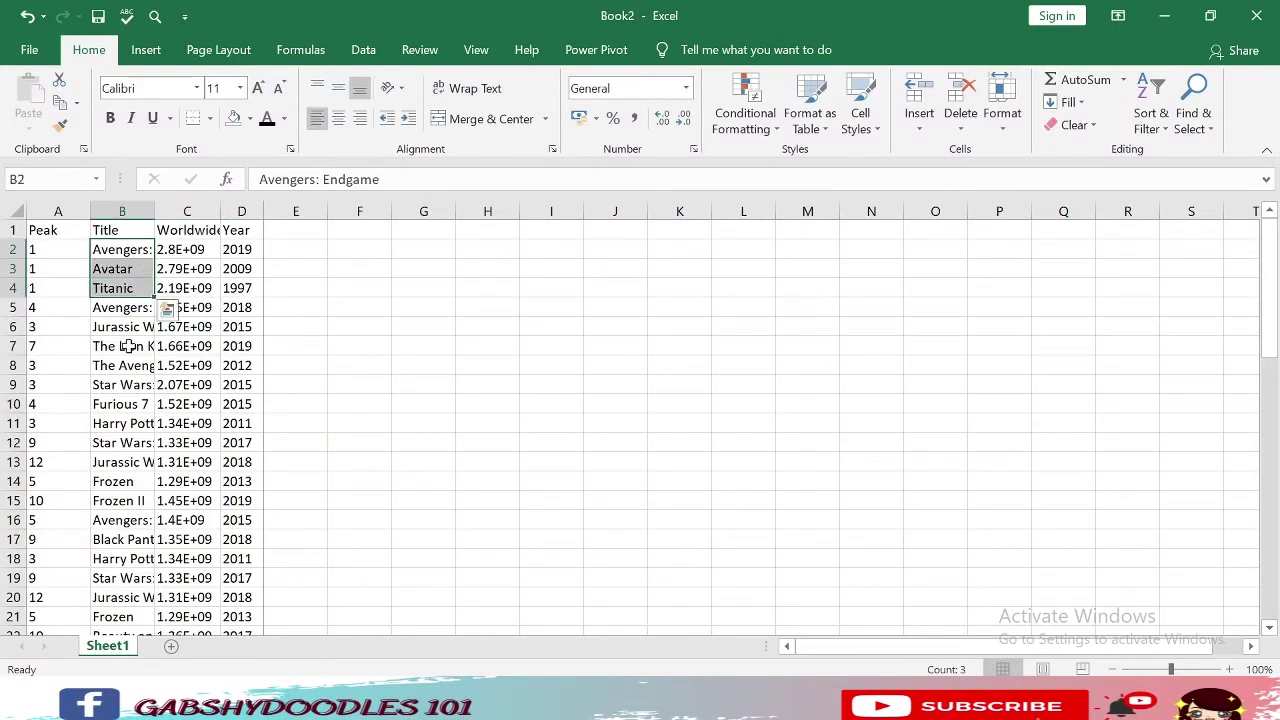
left_click(110, 405)
left_click(115, 482)
left_click(127, 556)
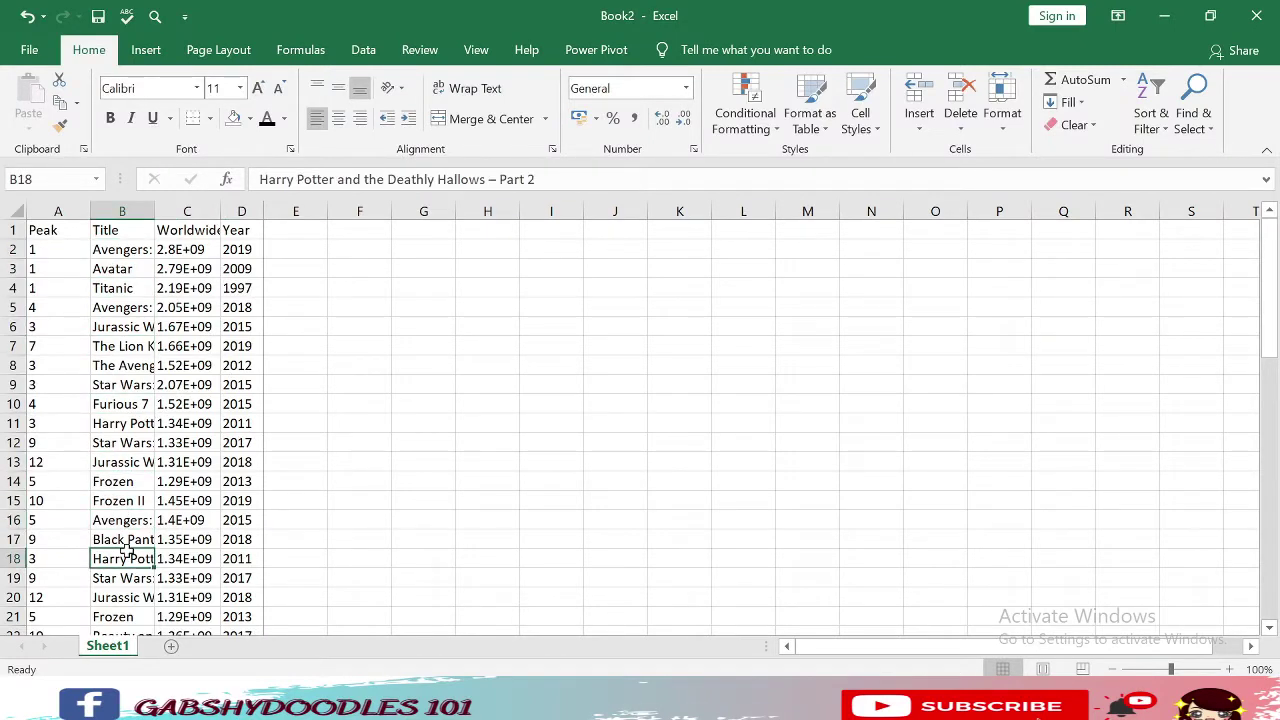
left_click(136, 481)
scroll(130, 500, "down", 2)
left_click(129, 541)
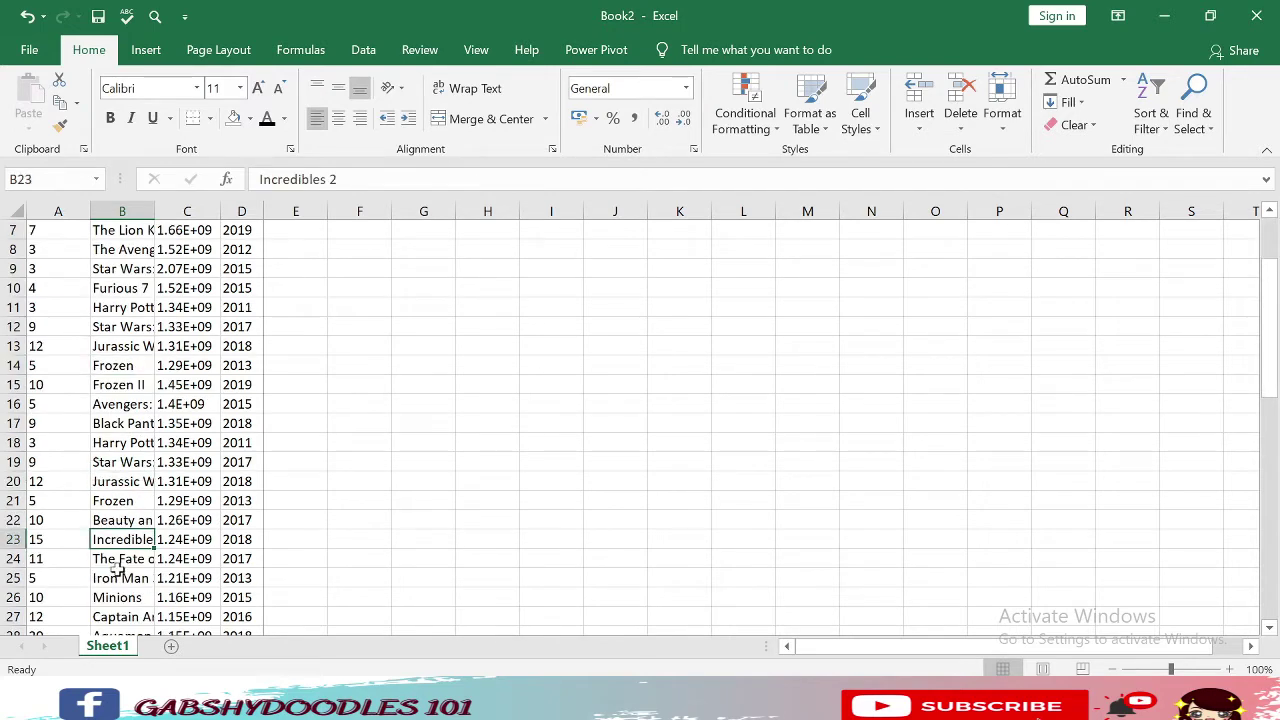
scroll(129, 543, "down", 2)
left_click(129, 541)
left_click(135, 594)
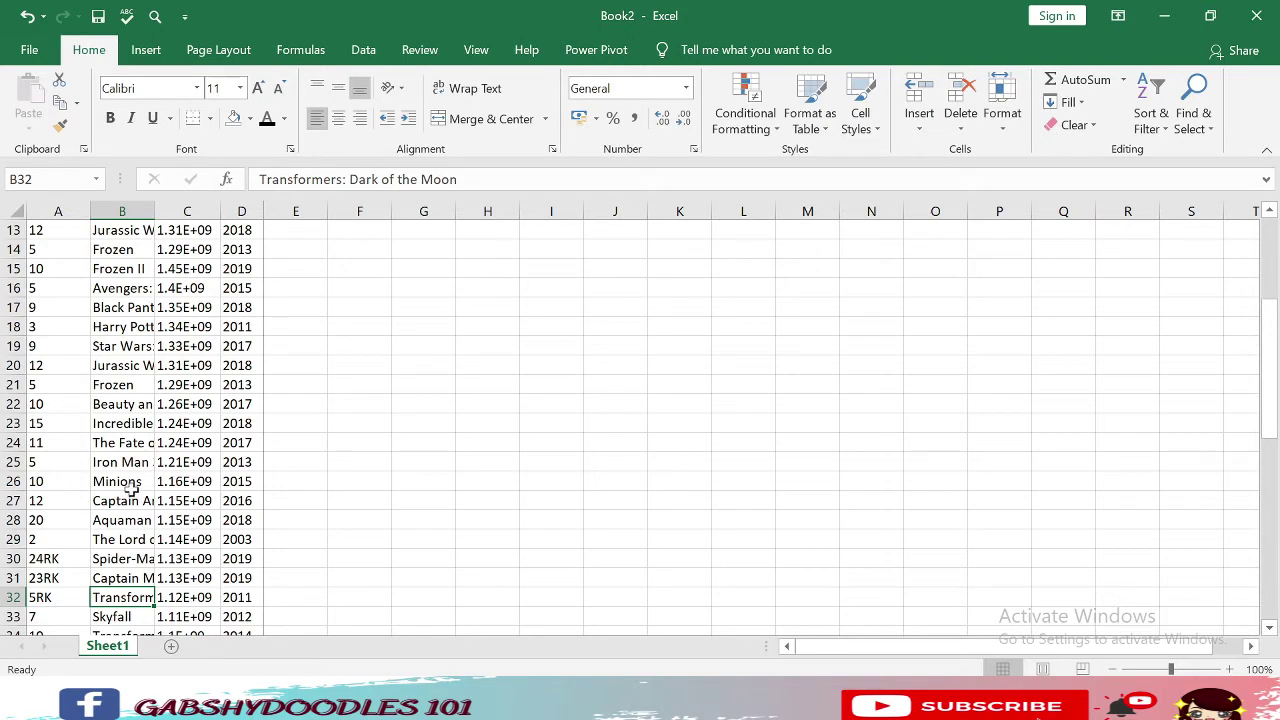
left_click_drag(138, 426, 136, 444)
scroll(131, 500, "up", 3)
scroll(131, 500, "up", 1)
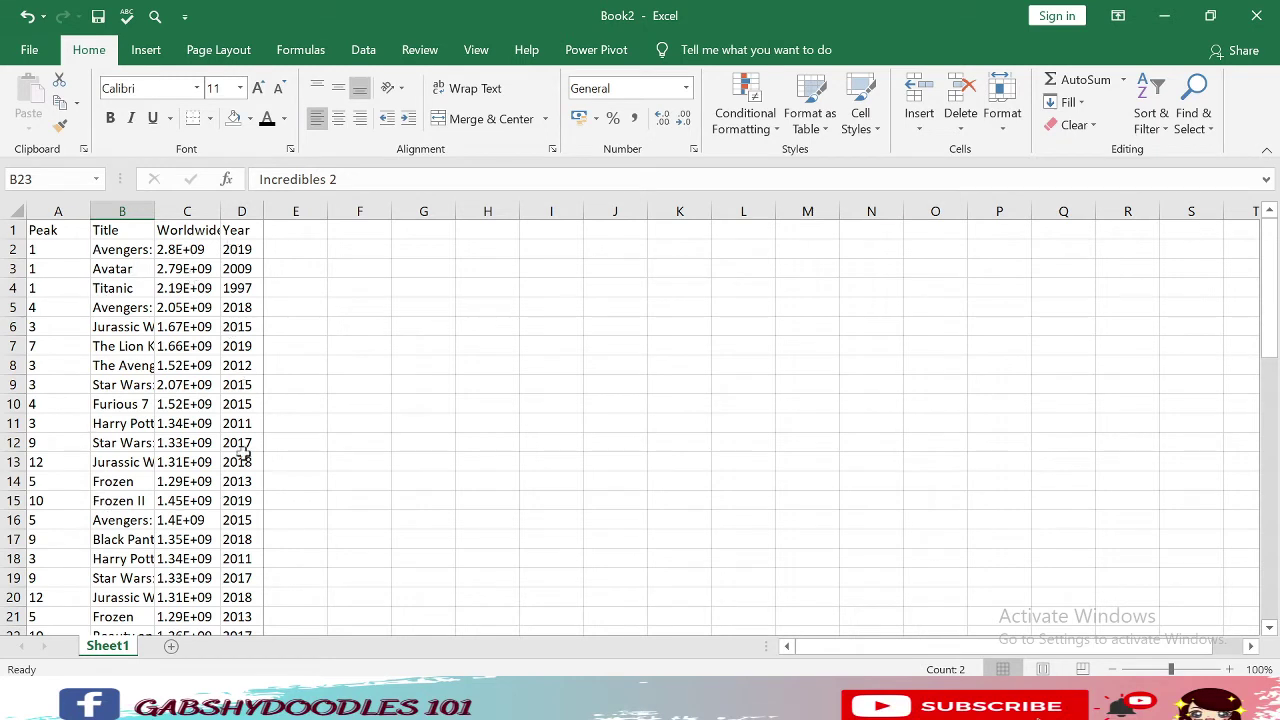
left_click_drag(55, 232, 245, 230)
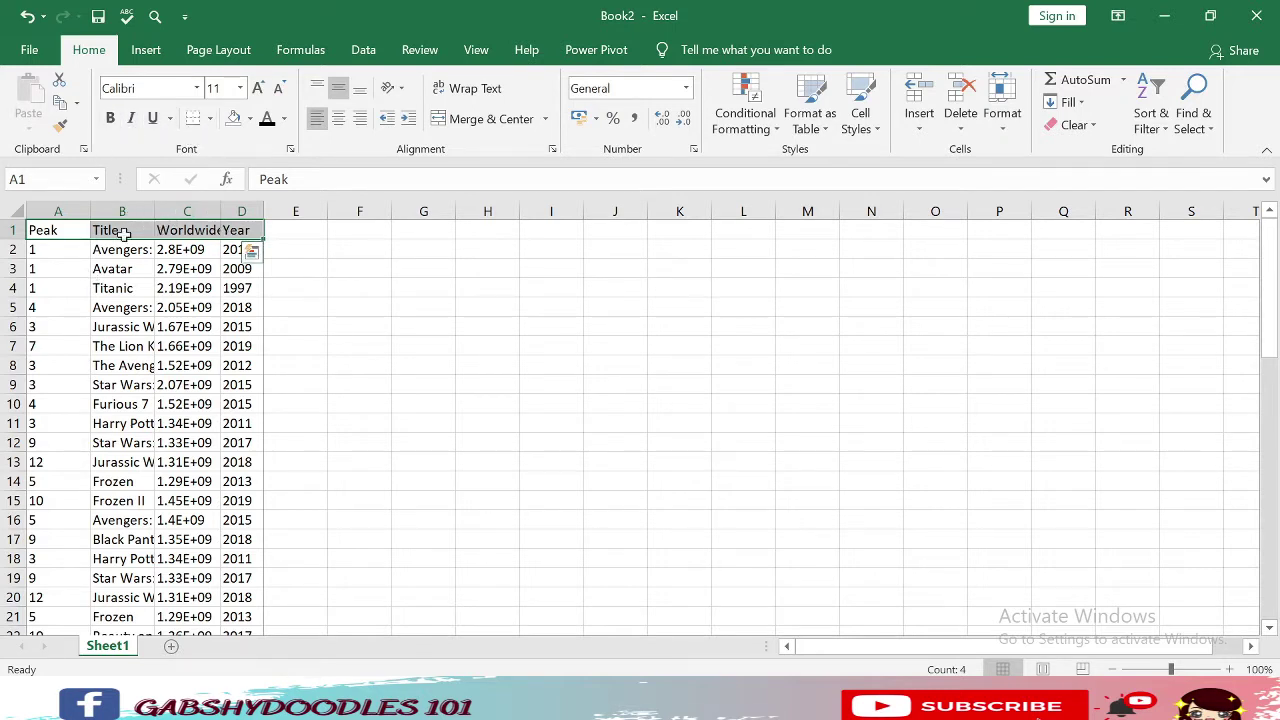
Bold the A1:D1 header row and inspect the gross figures in column C.
left_click(111, 120)
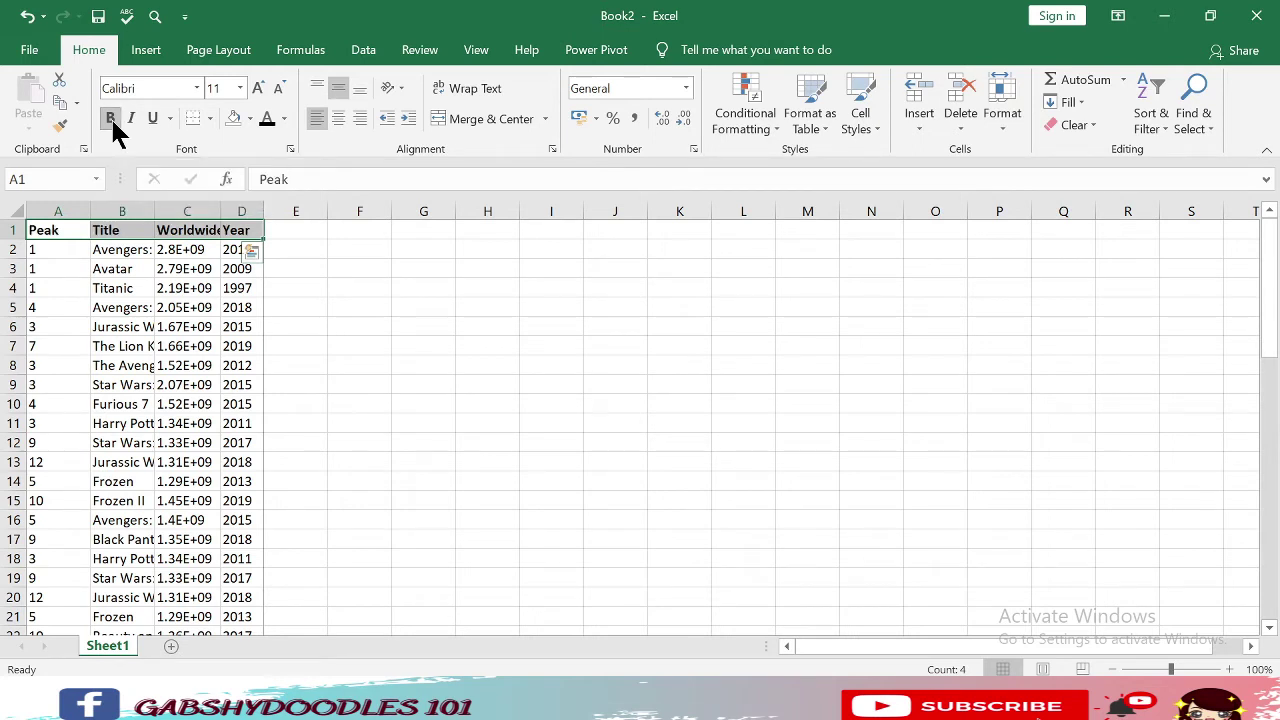
left_click(200, 288)
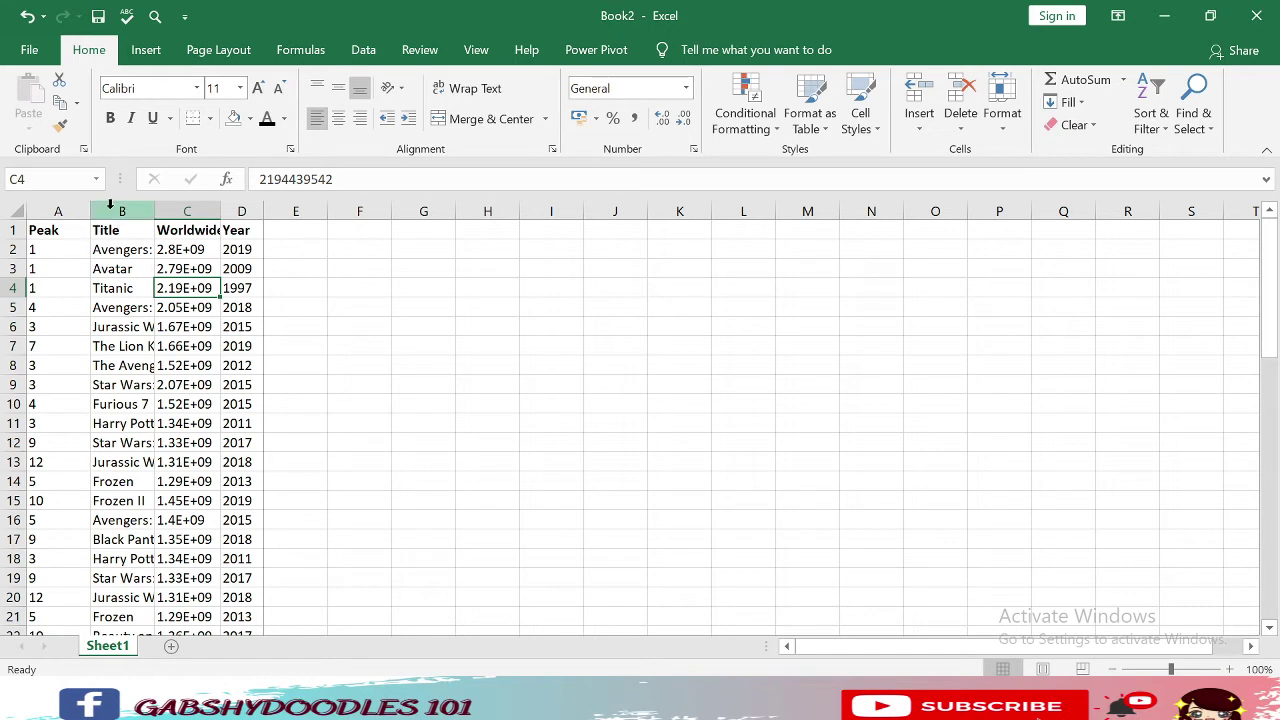
left_click_drag(110, 203, 198, 209)
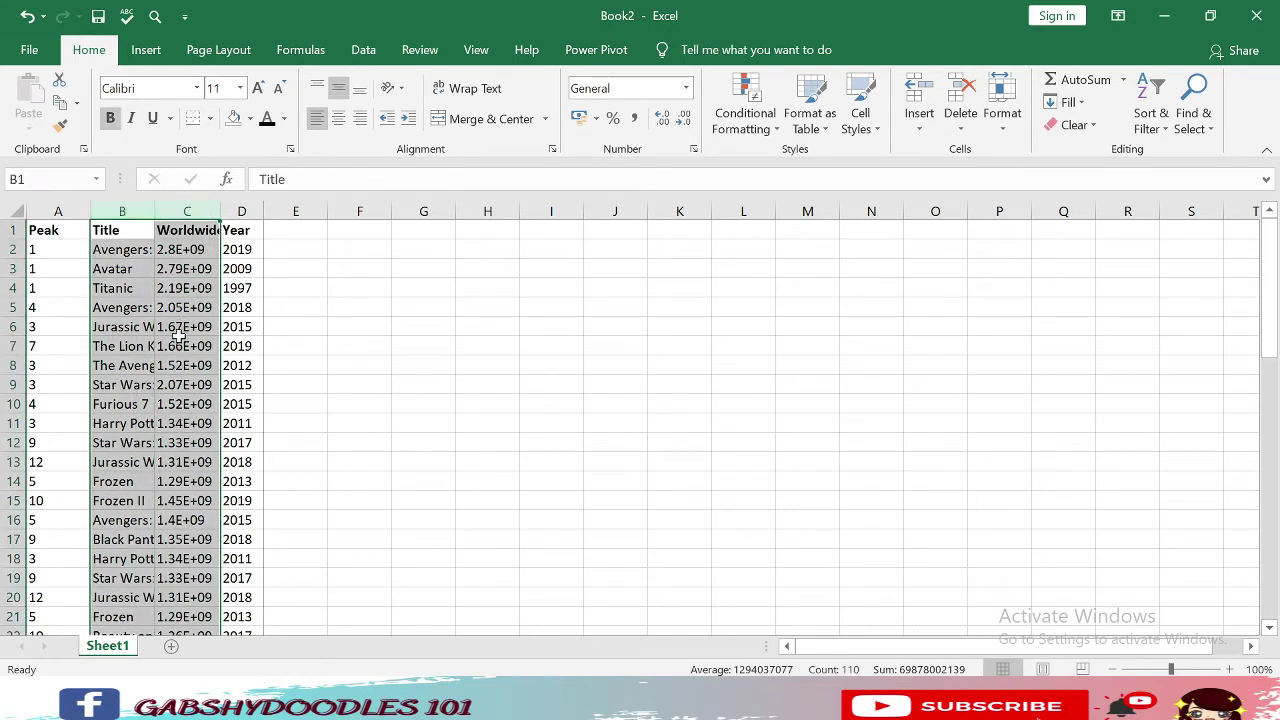
left_click(194, 366)
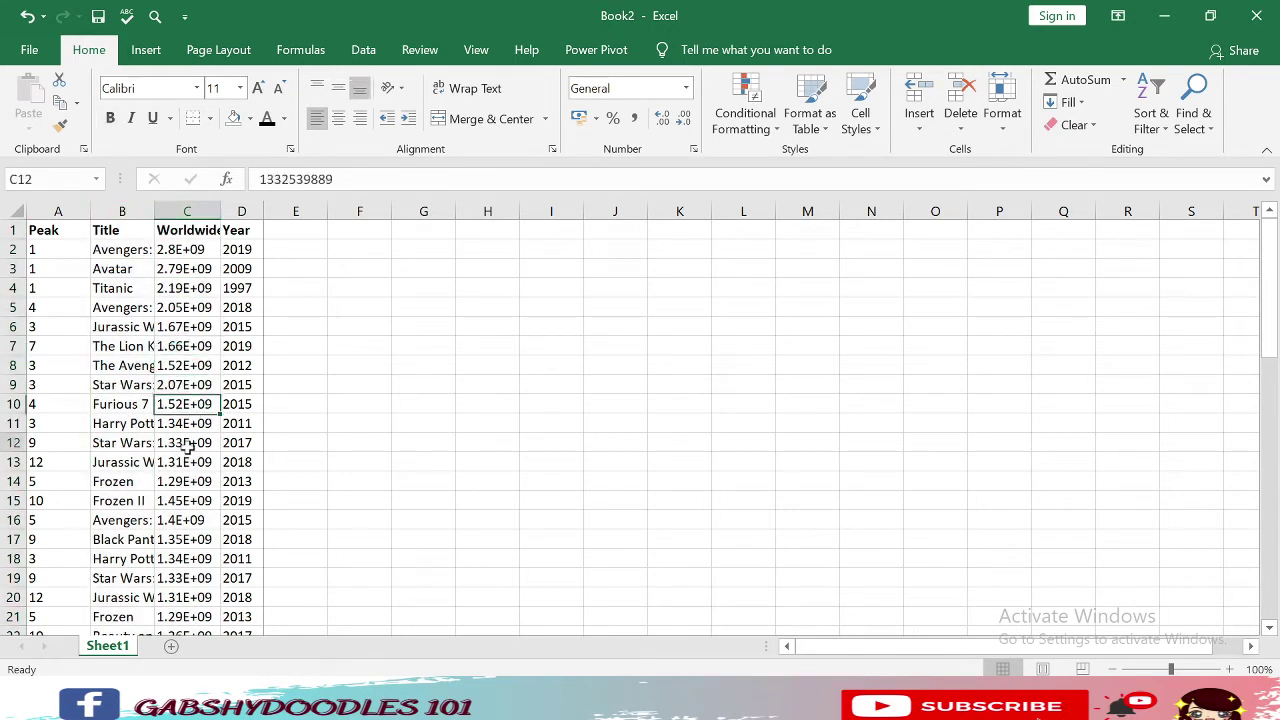
left_click(196, 288)
left_click(196, 250)
left_click(196, 307)
left_click(196, 385)
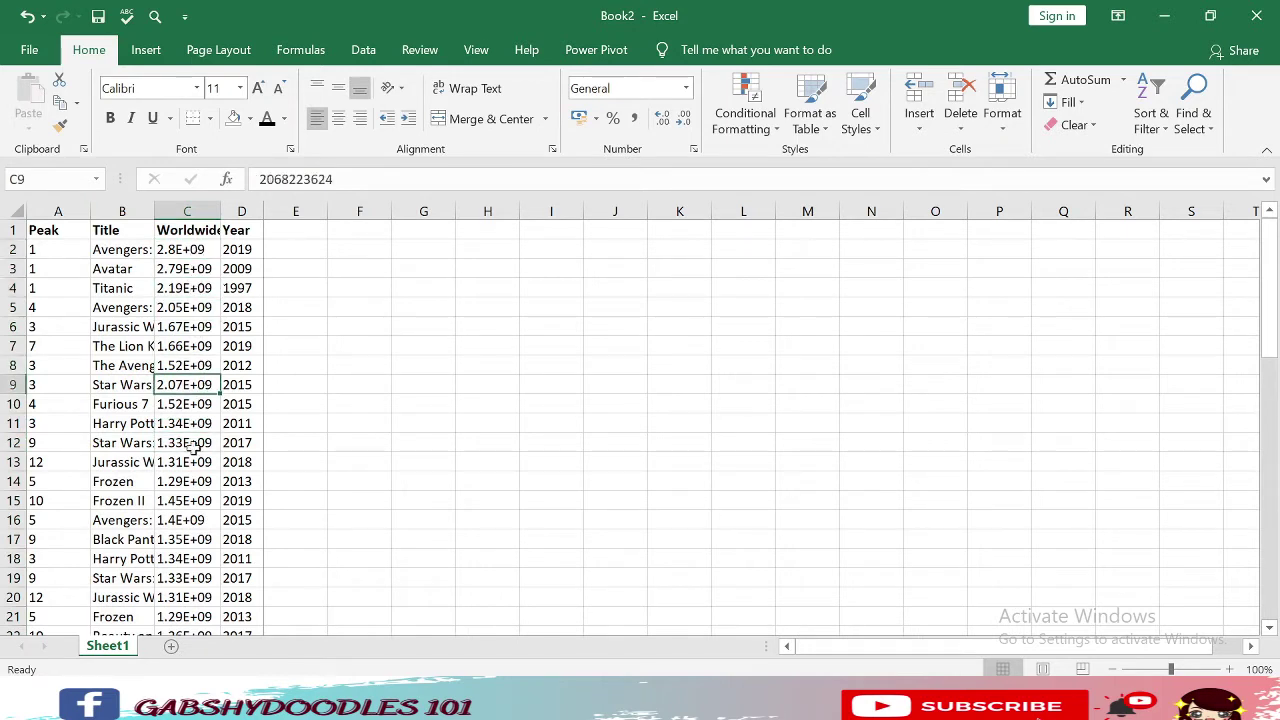
left_click(196, 442)
left_click(196, 307)
left_click(196, 269)
left_click(196, 365)
left_click(196, 385)
left_click(196, 481)
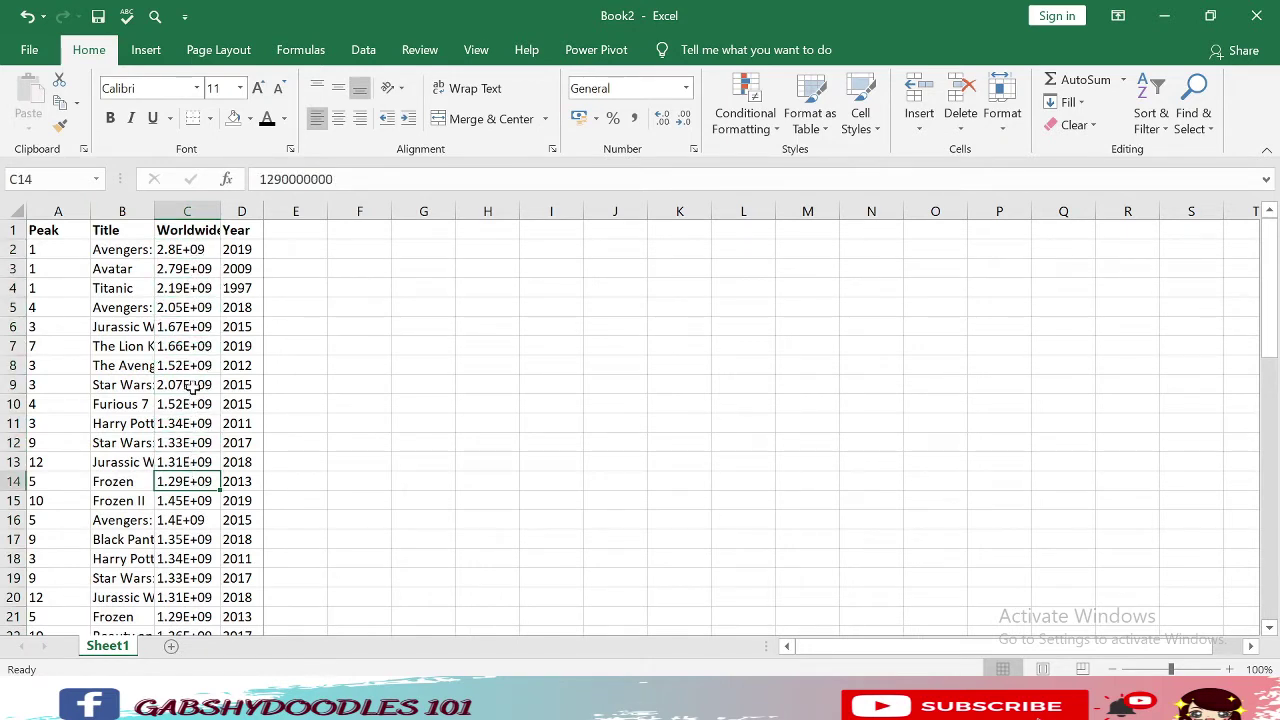
left_click(216, 212)
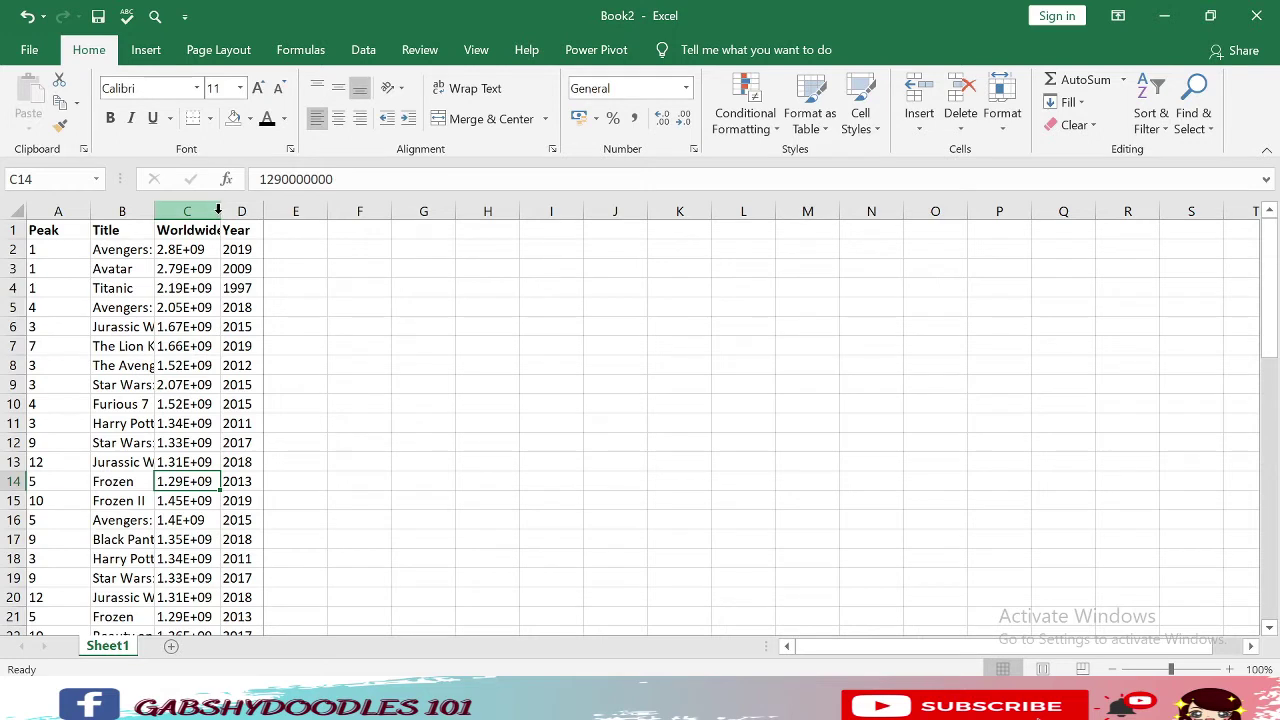
left_click_drag(205, 210, 142, 206)
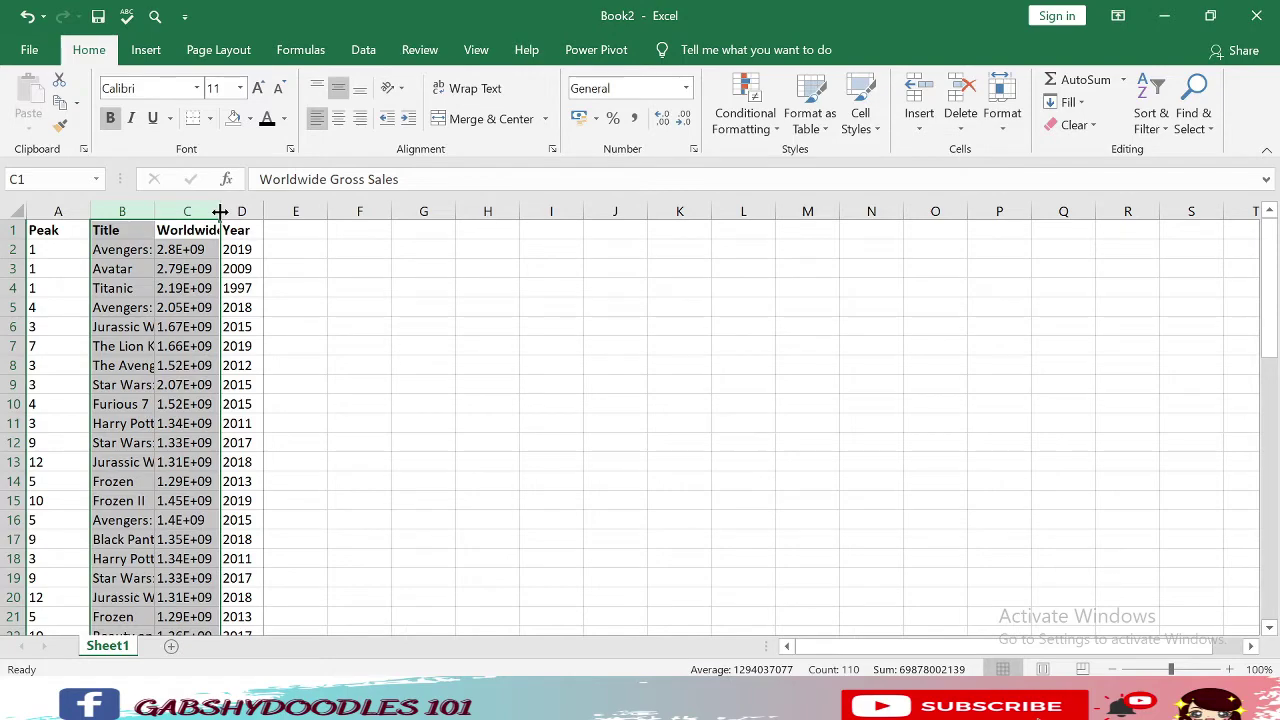
double_click(220, 211)
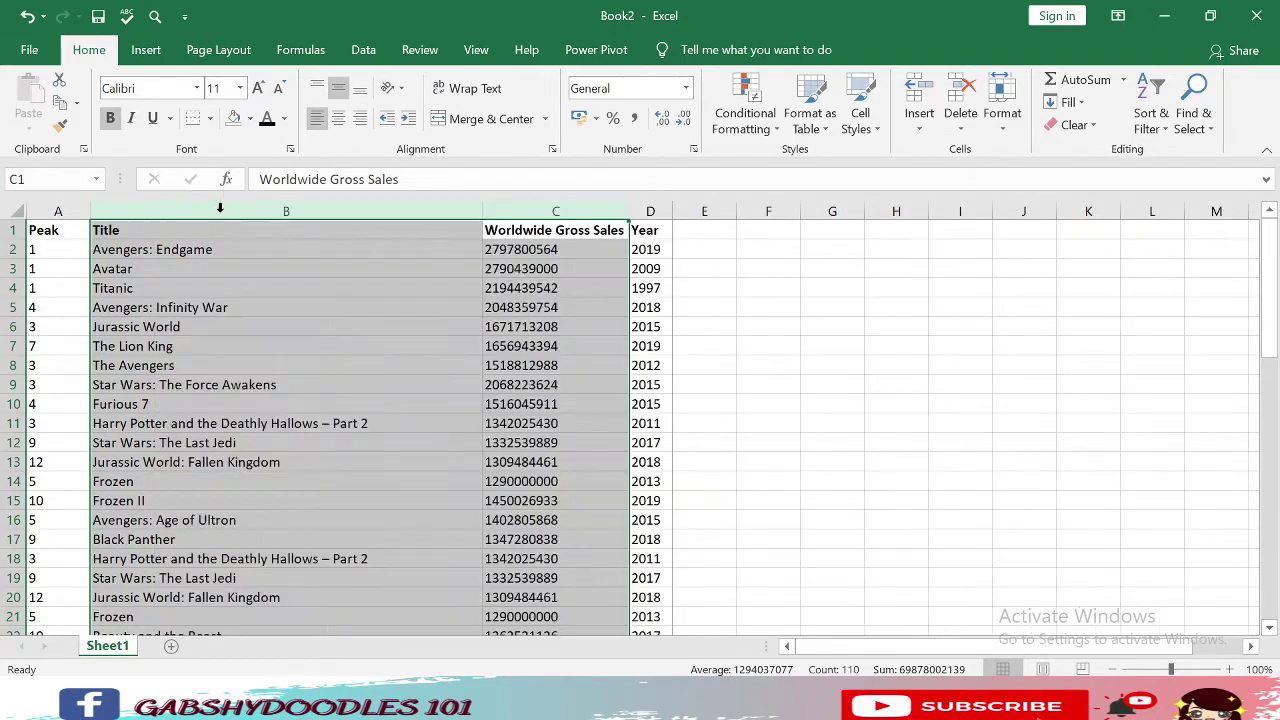
scroll(425, 386, "down", 14)
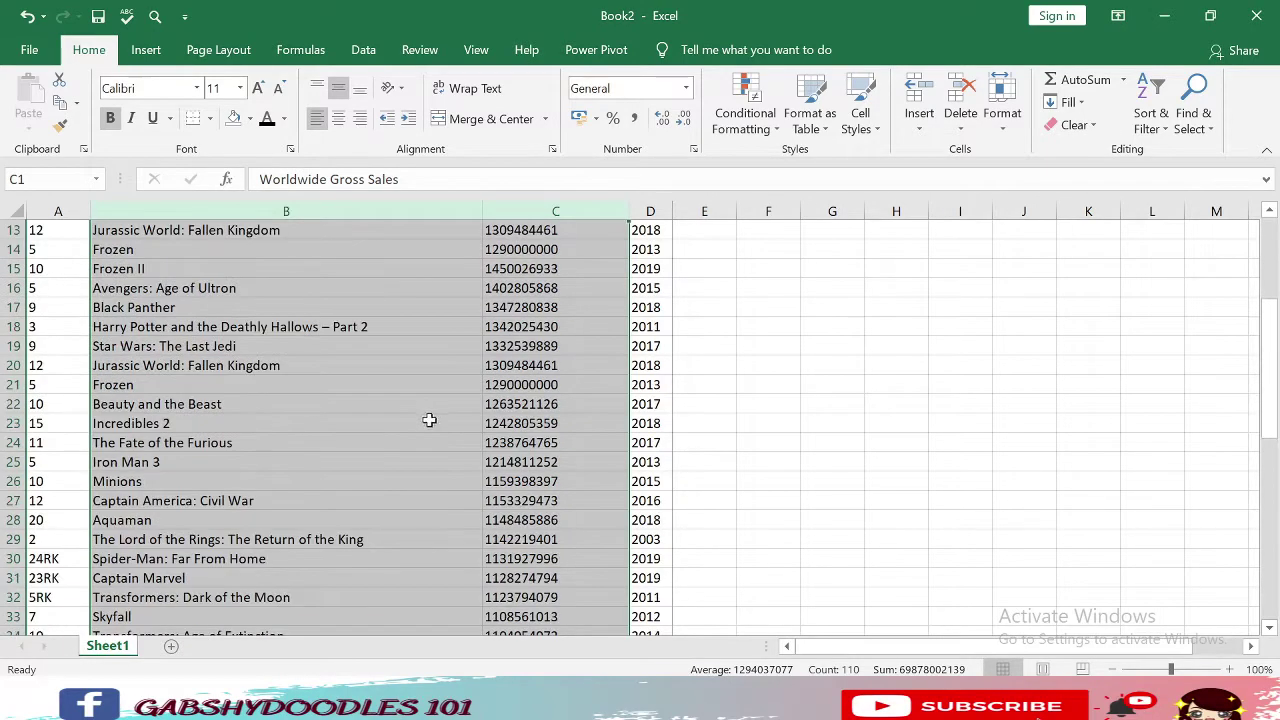
scroll(428, 440, "up", 14)
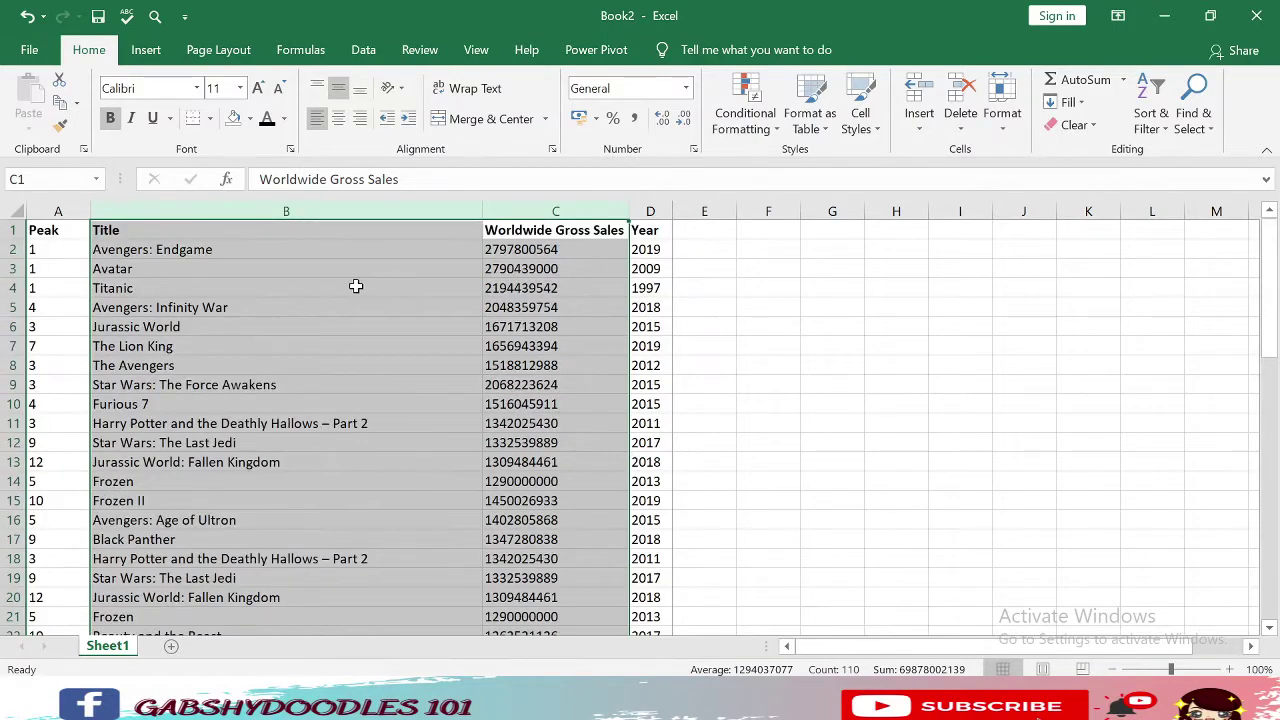
left_click(383, 268)
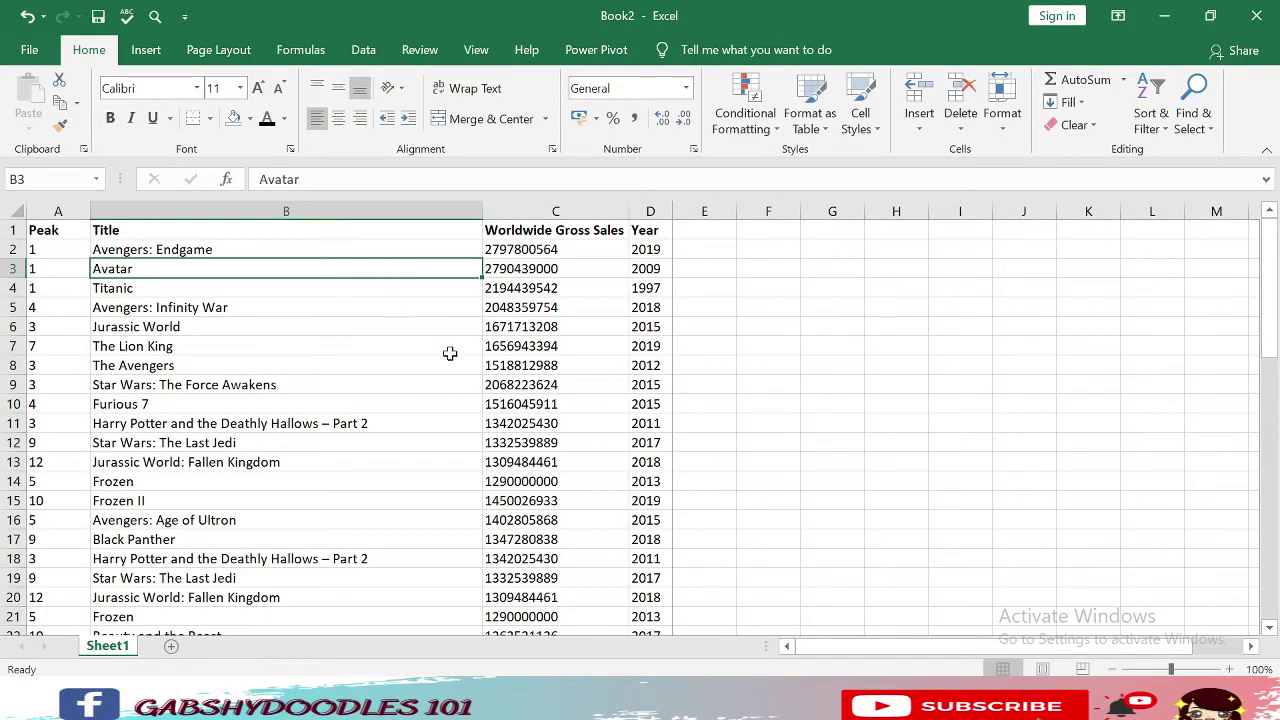
scroll(445, 347, "down", 5)
scroll(445, 347, "down", 2)
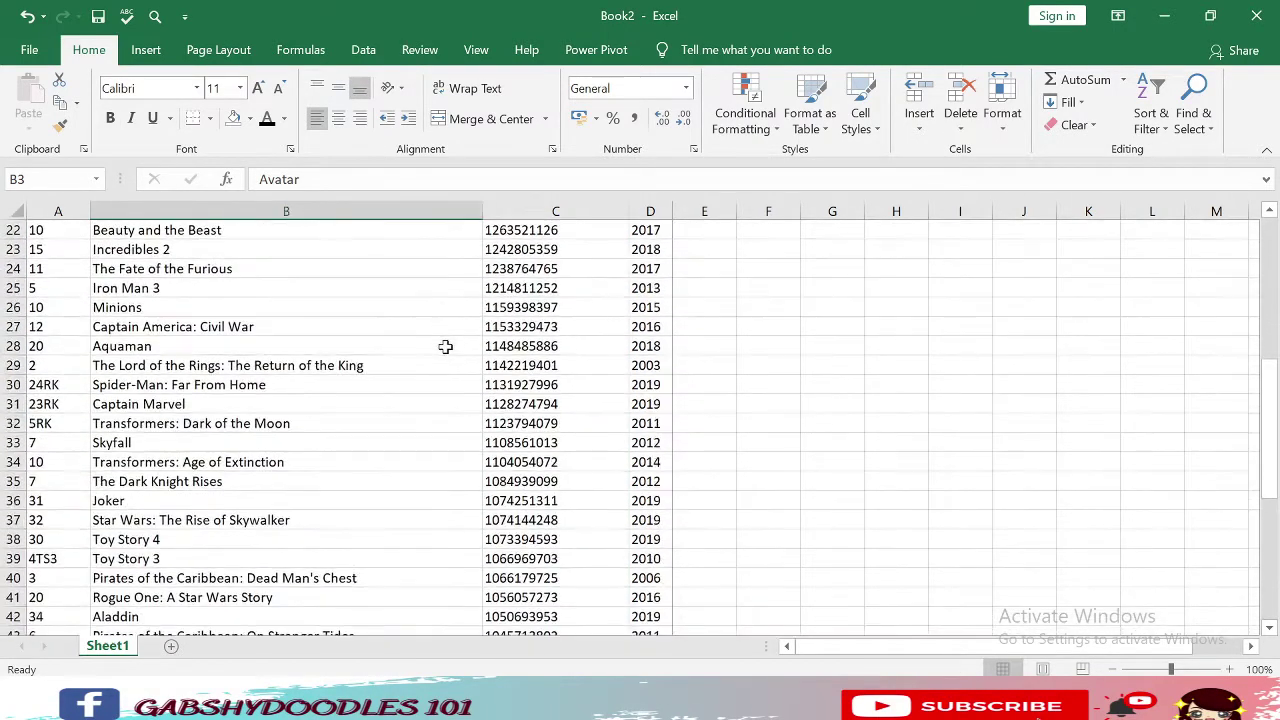
scroll(445, 347, "up", 7)
scroll(300, 333, "down", 8)
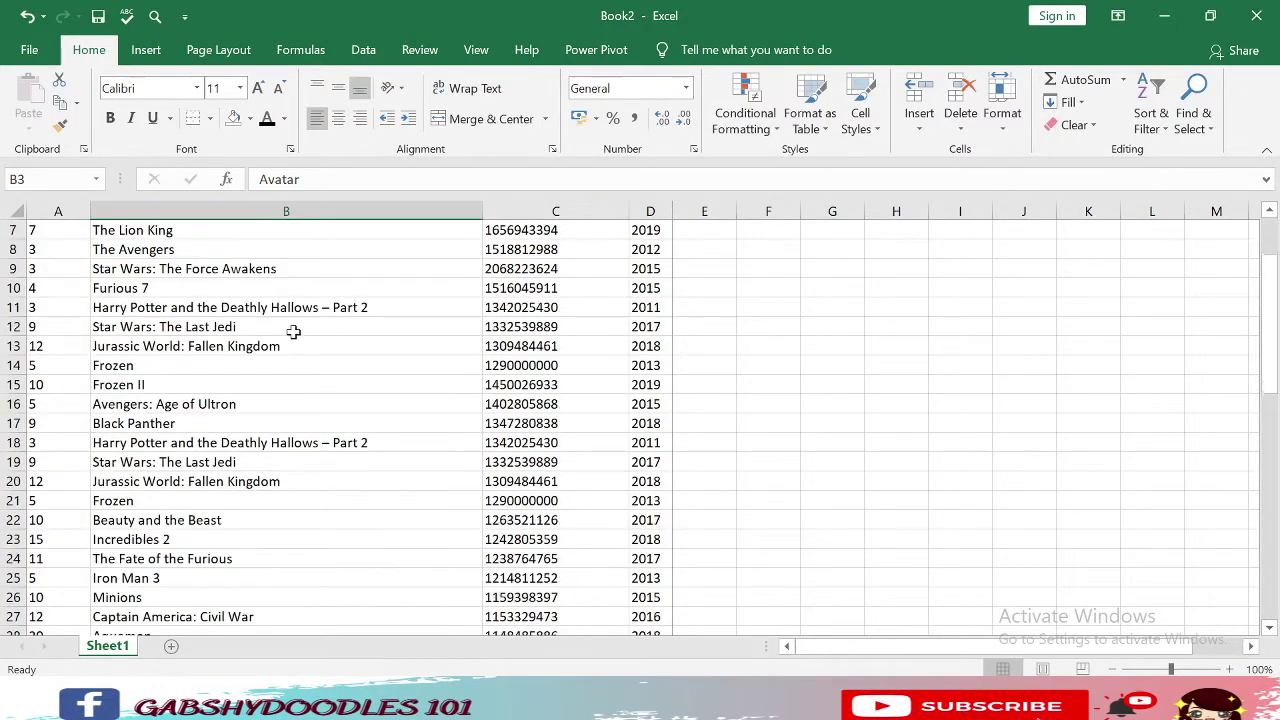
scroll(310, 332, "up", 3)
scroll(310, 332, "up", 5)
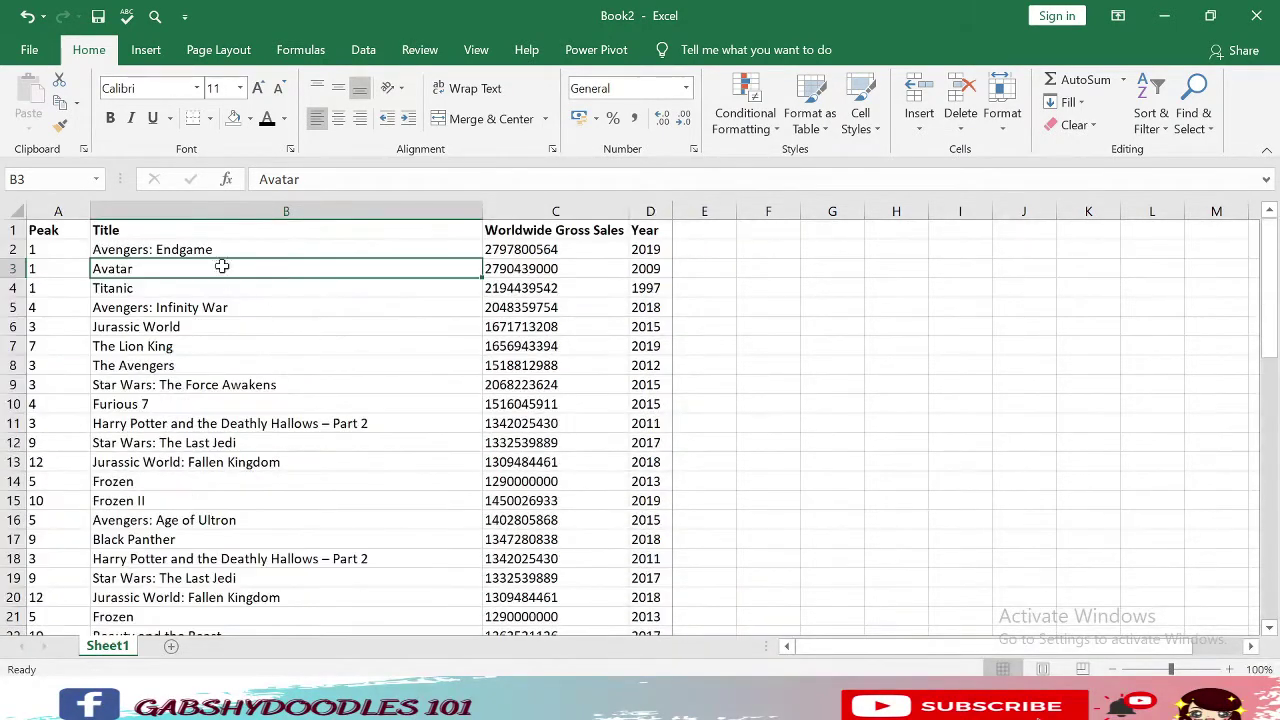
Switch to the View ribbon and select the header row A1:D1.
left_click_drag(44, 230, 646, 230)
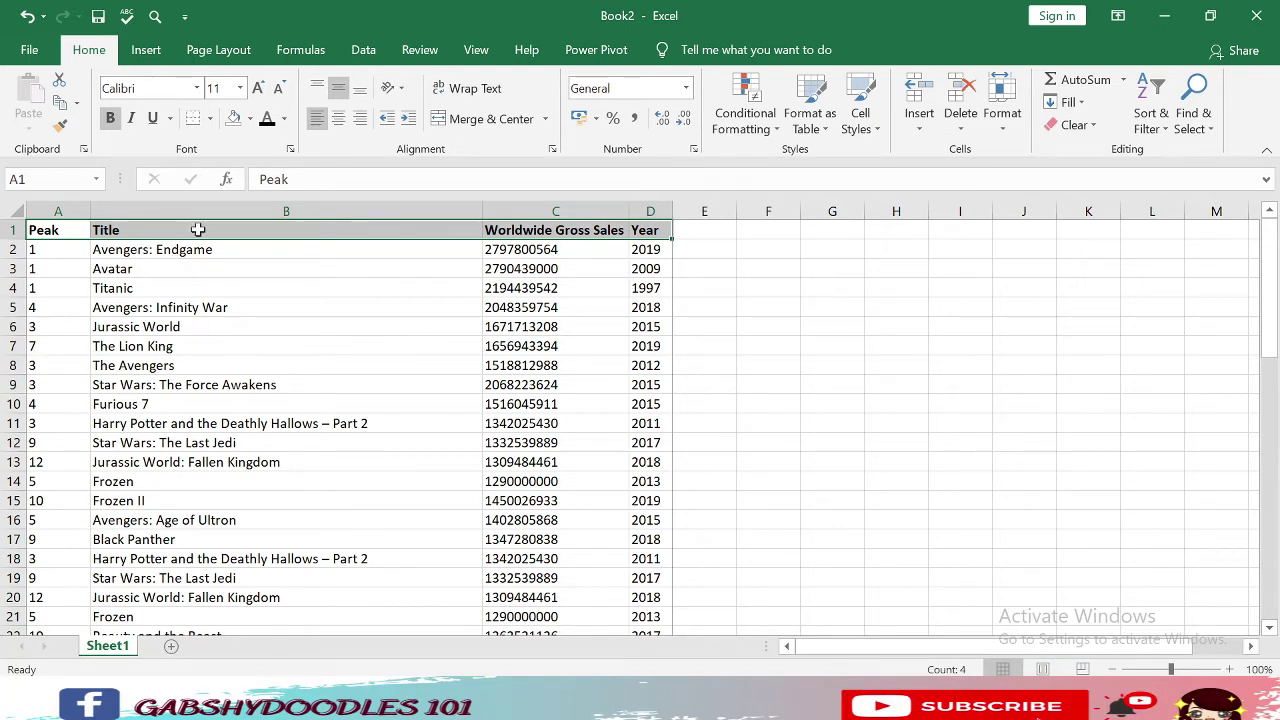
left_click(478, 52)
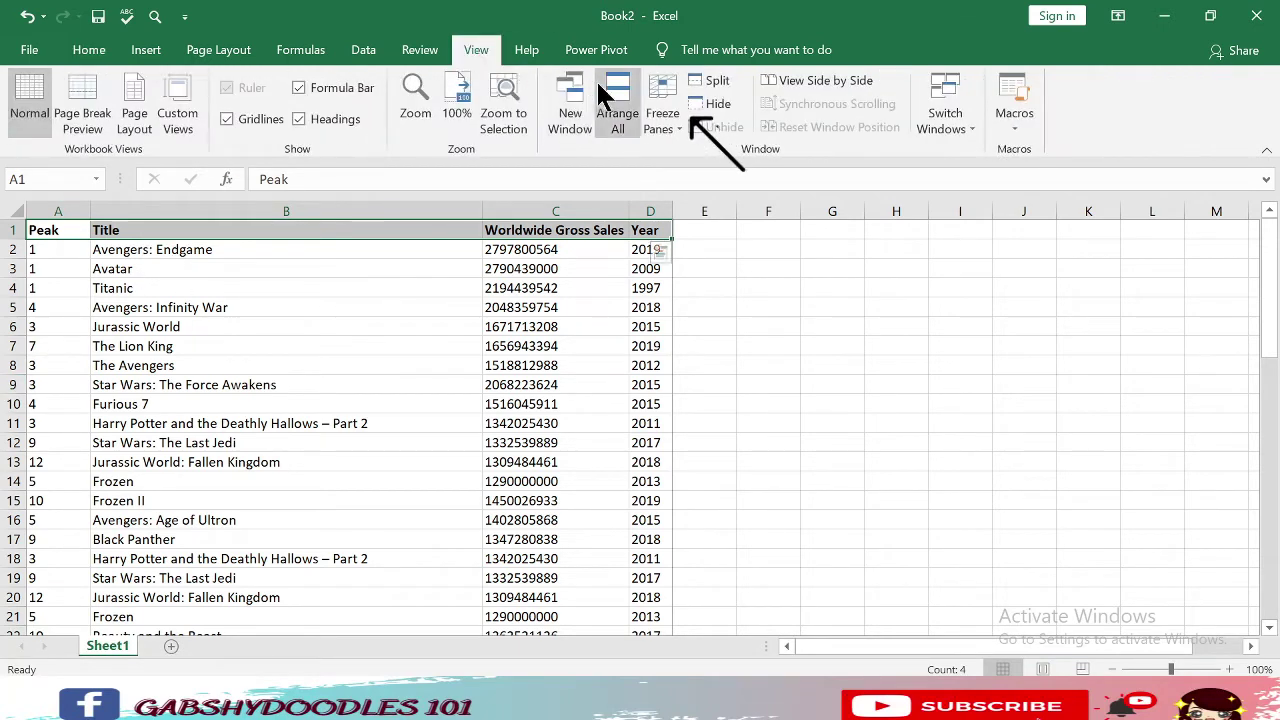
left_click(160, 250)
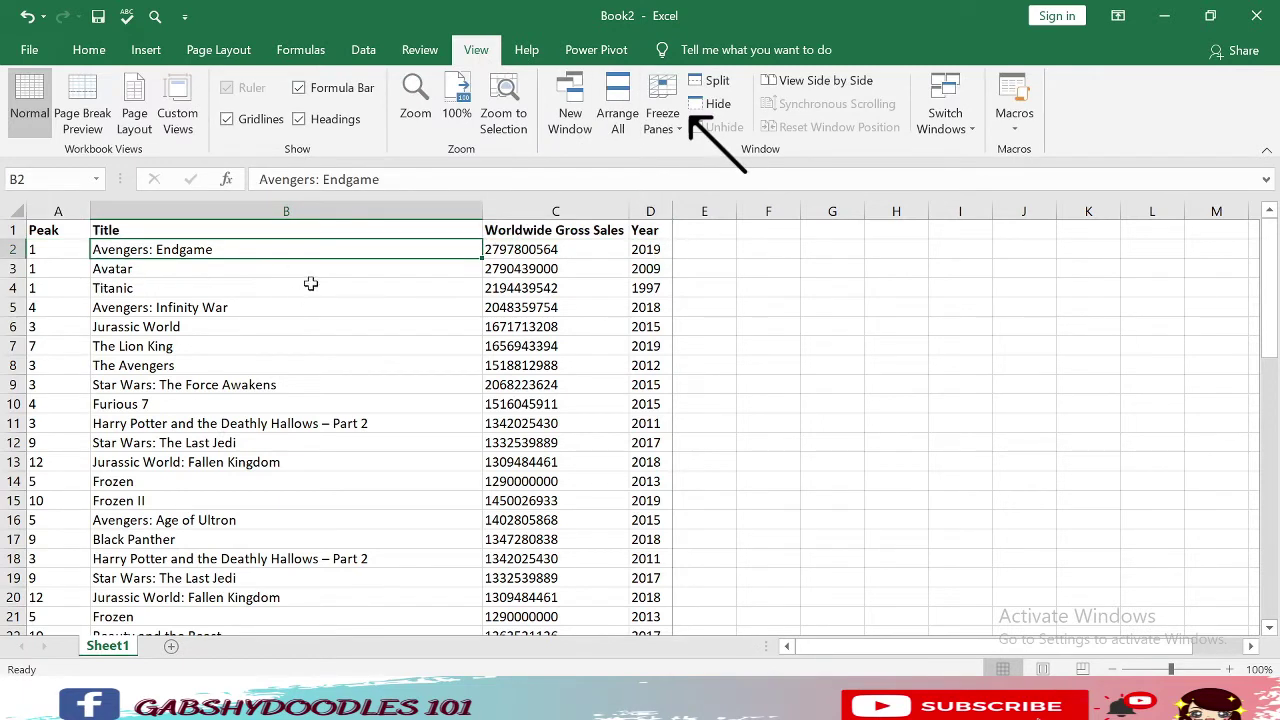
left_click(512, 230)
left_click(525, 256)
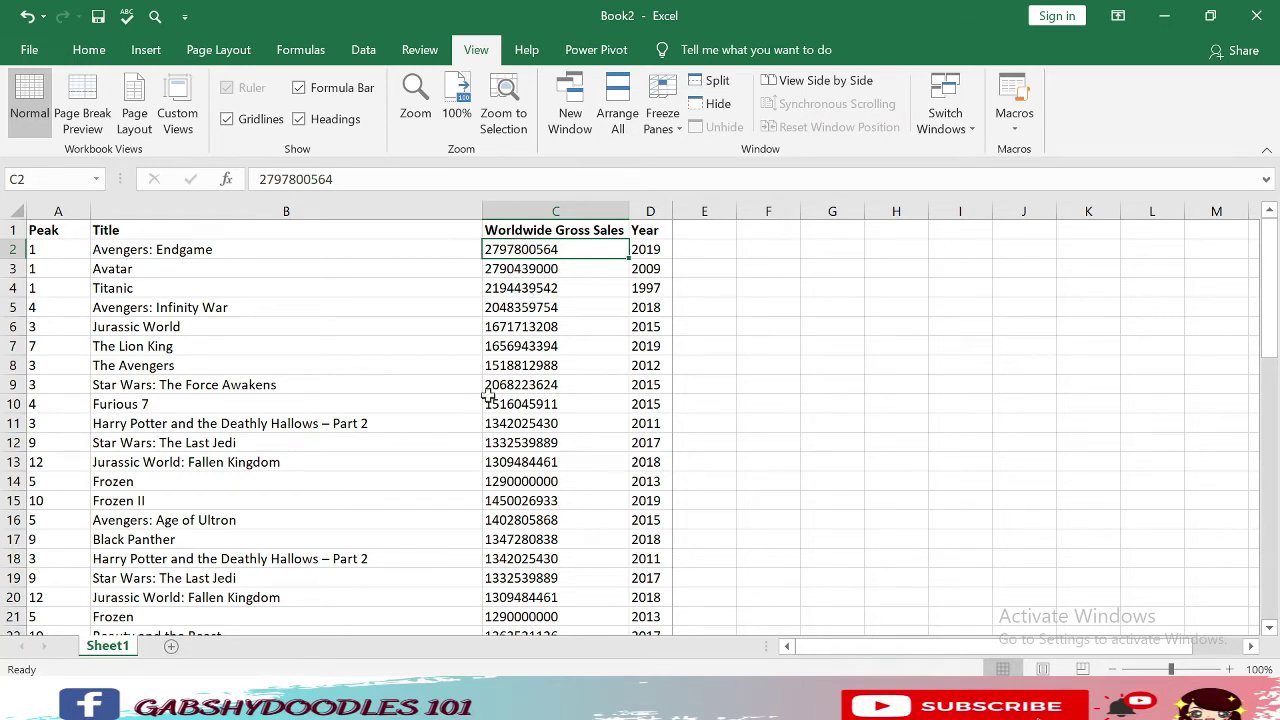
left_click(350, 245)
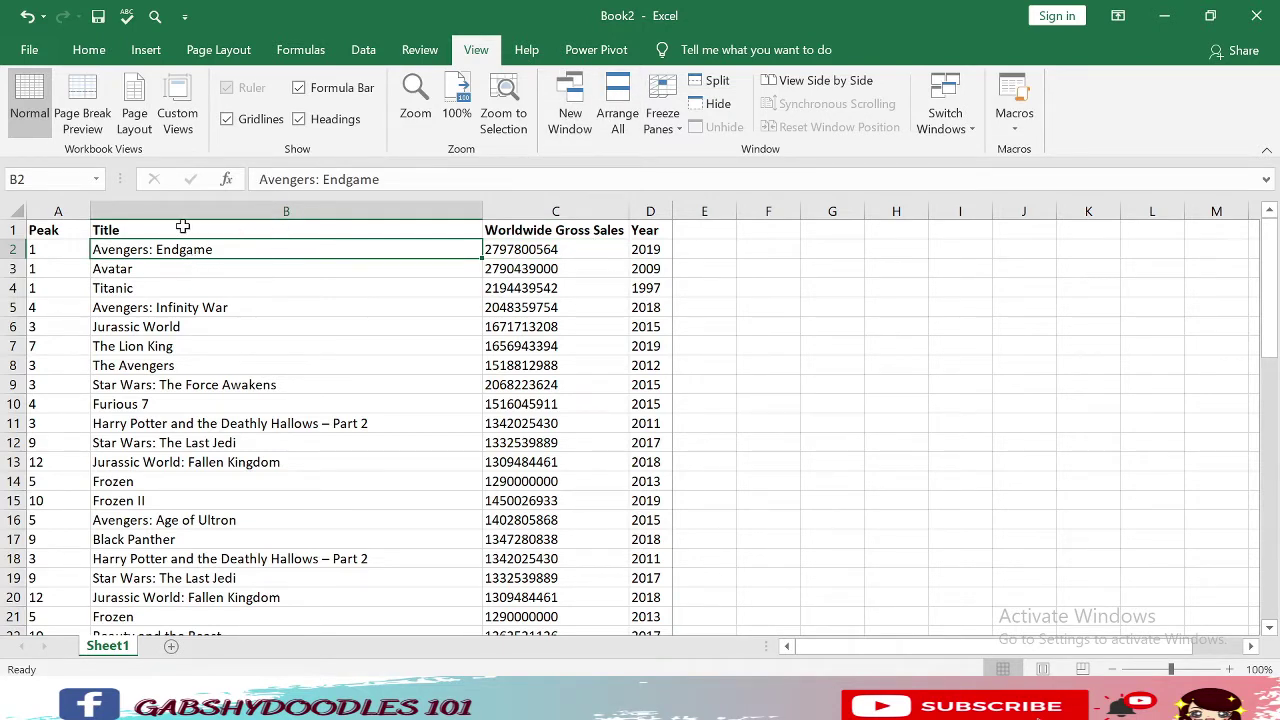
left_click_drag(40, 232, 657, 231)
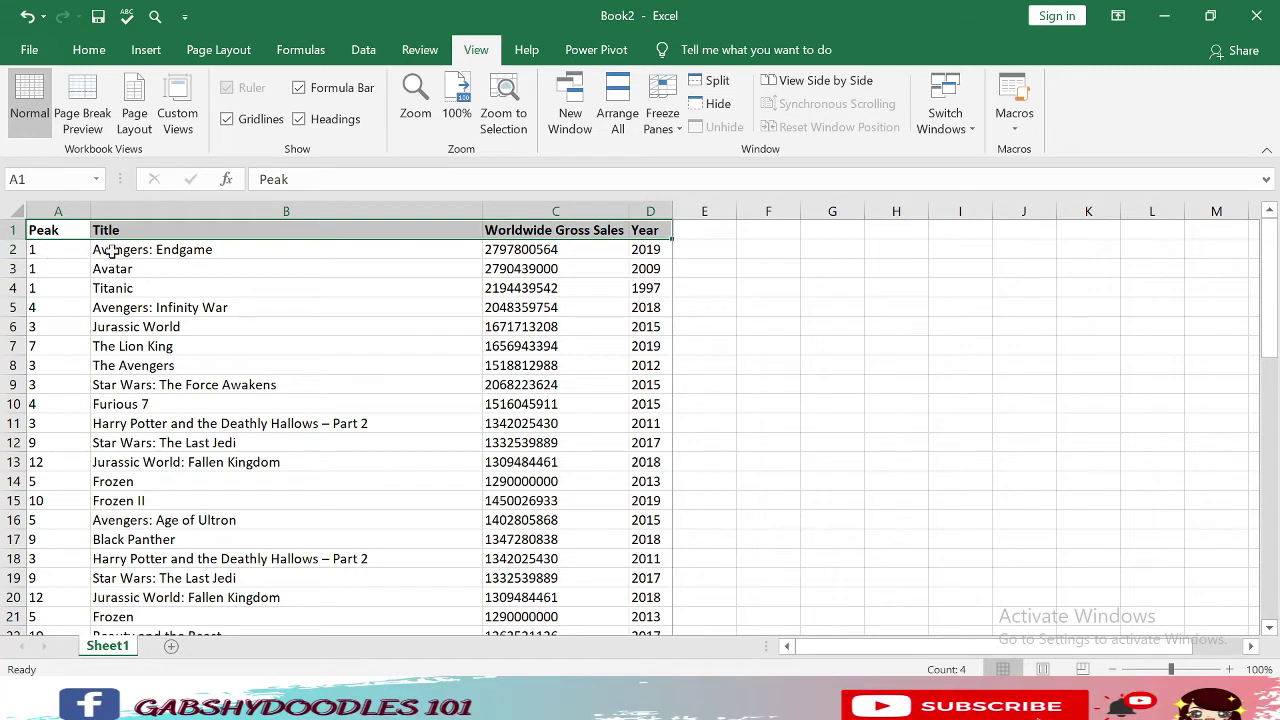
Unfreeze the existing panes and freeze the header row above row 2.
left_click(61, 252)
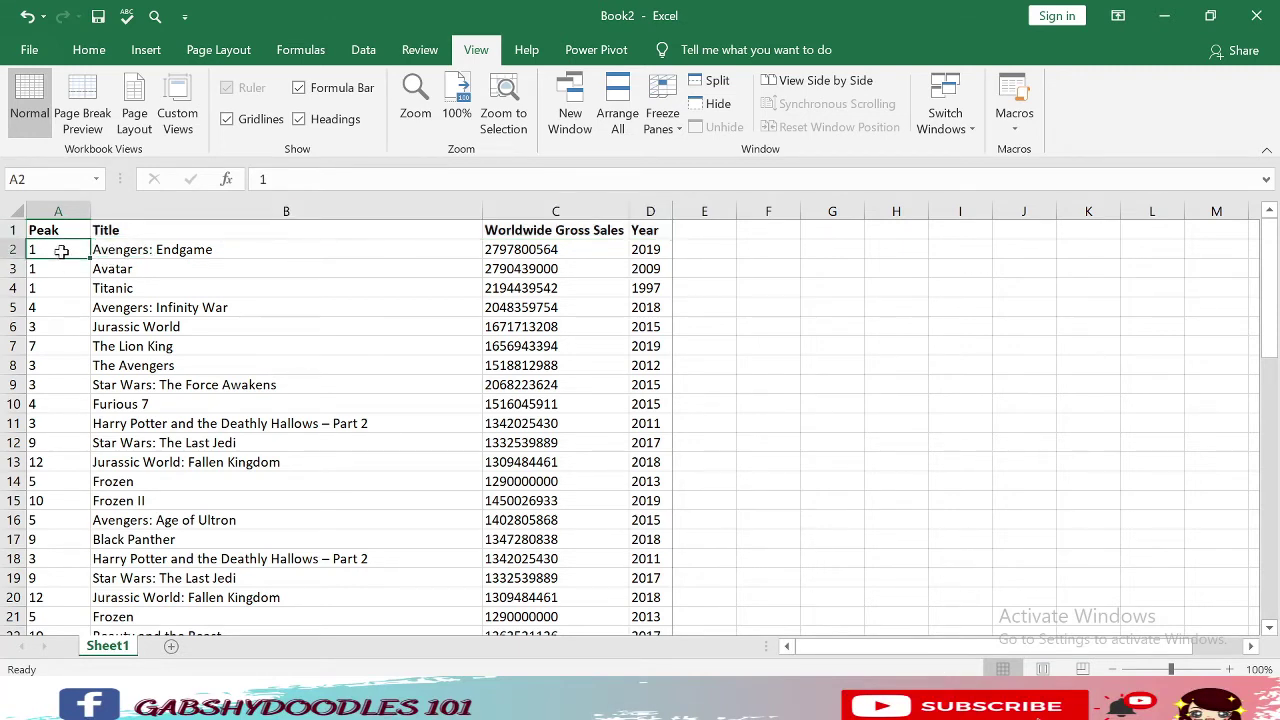
left_click(8, 250)
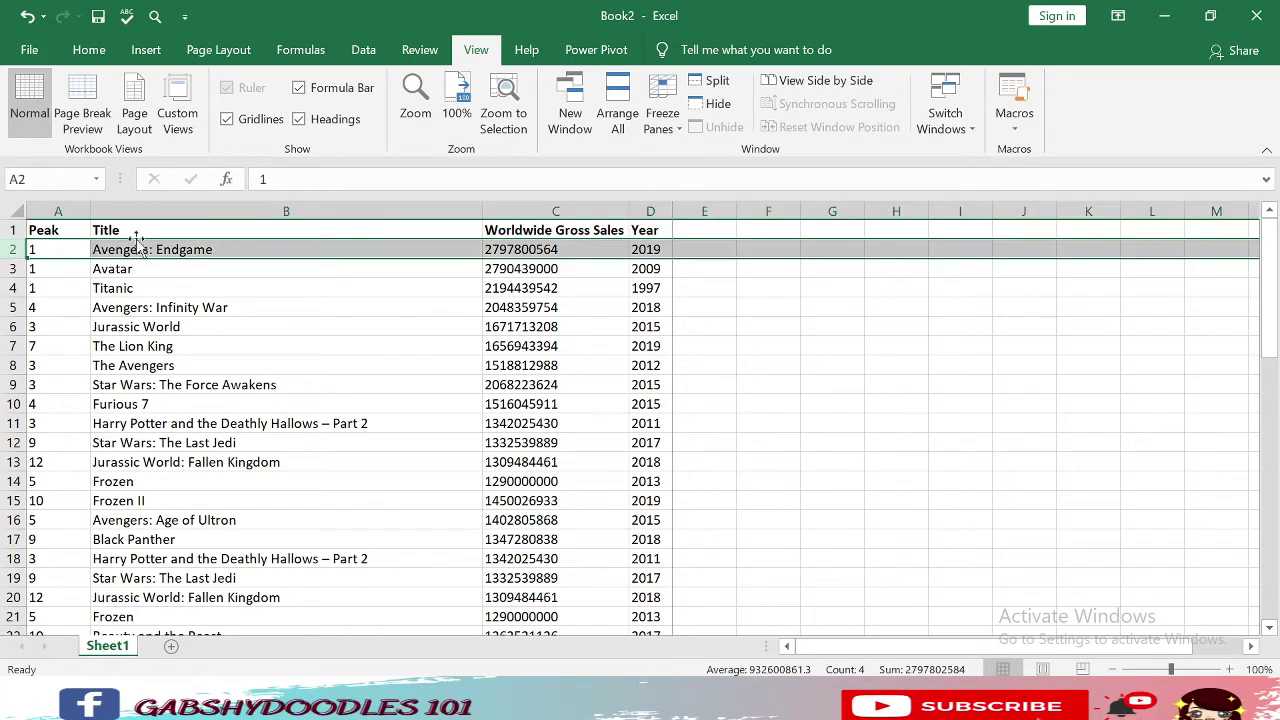
left_click(658, 120)
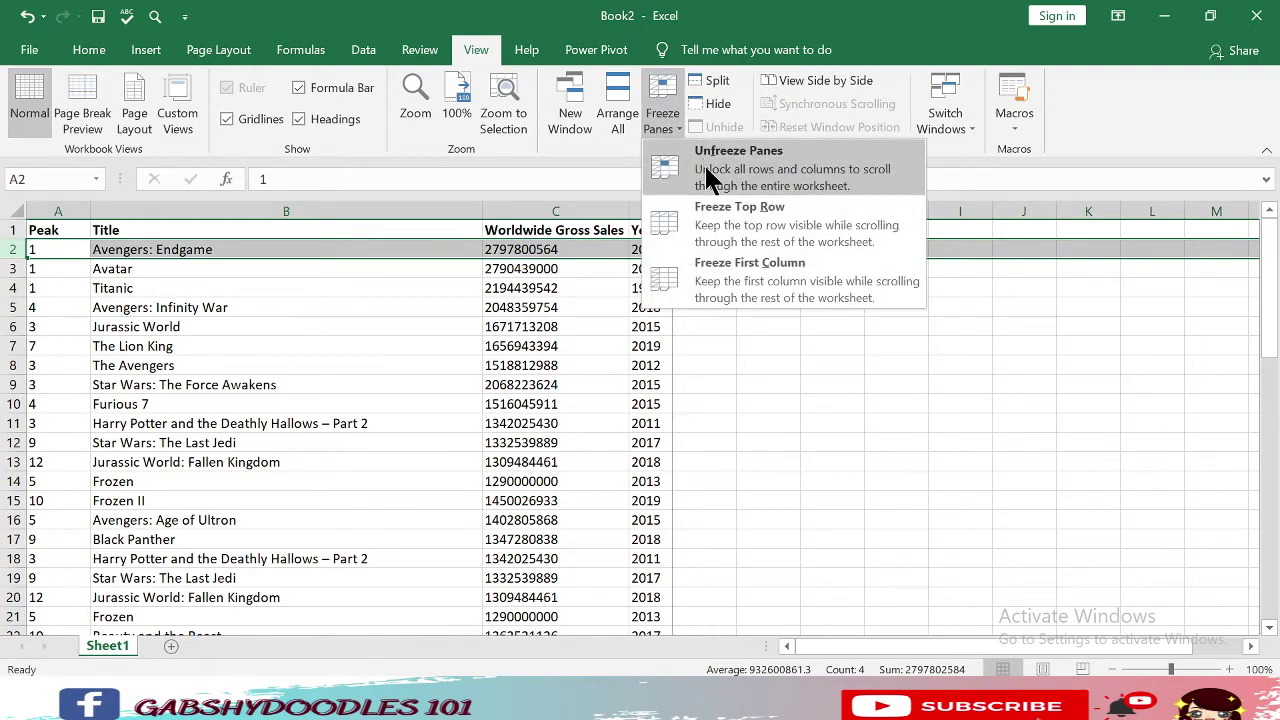
left_click(706, 166)
left_click(657, 116)
left_click(712, 165)
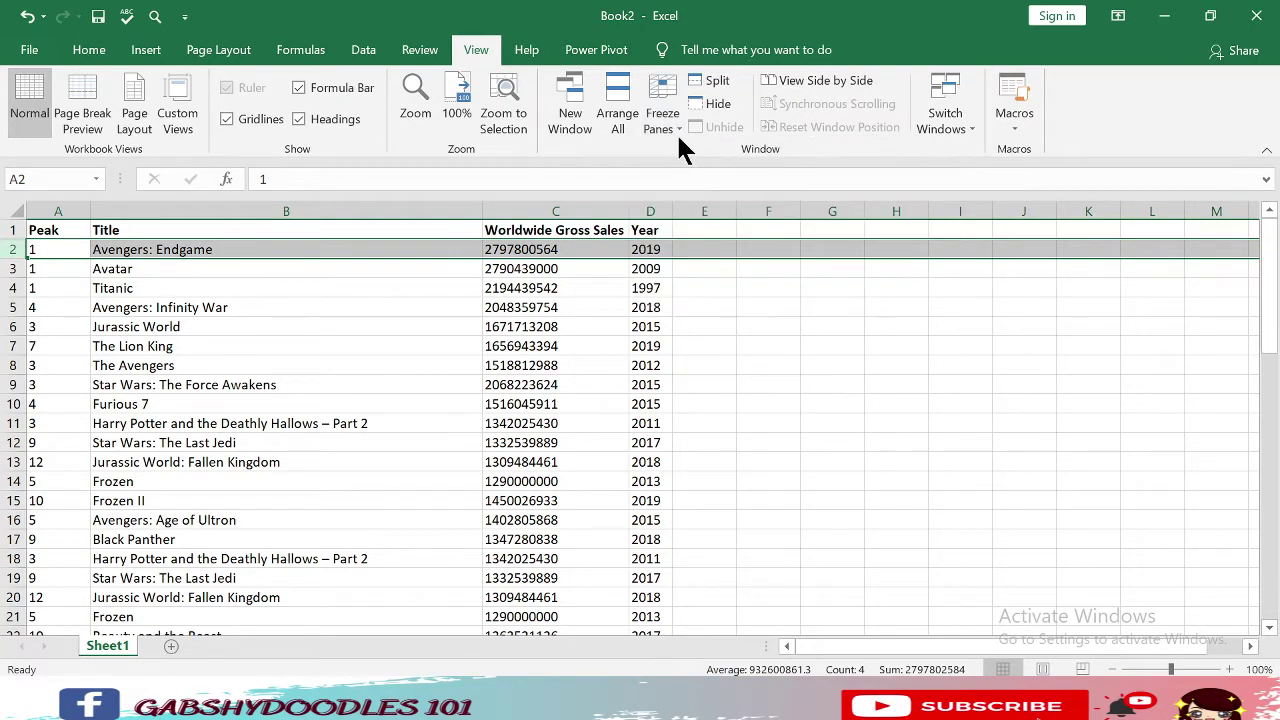
left_click(450, 366)
scroll(450, 366, "down", 15)
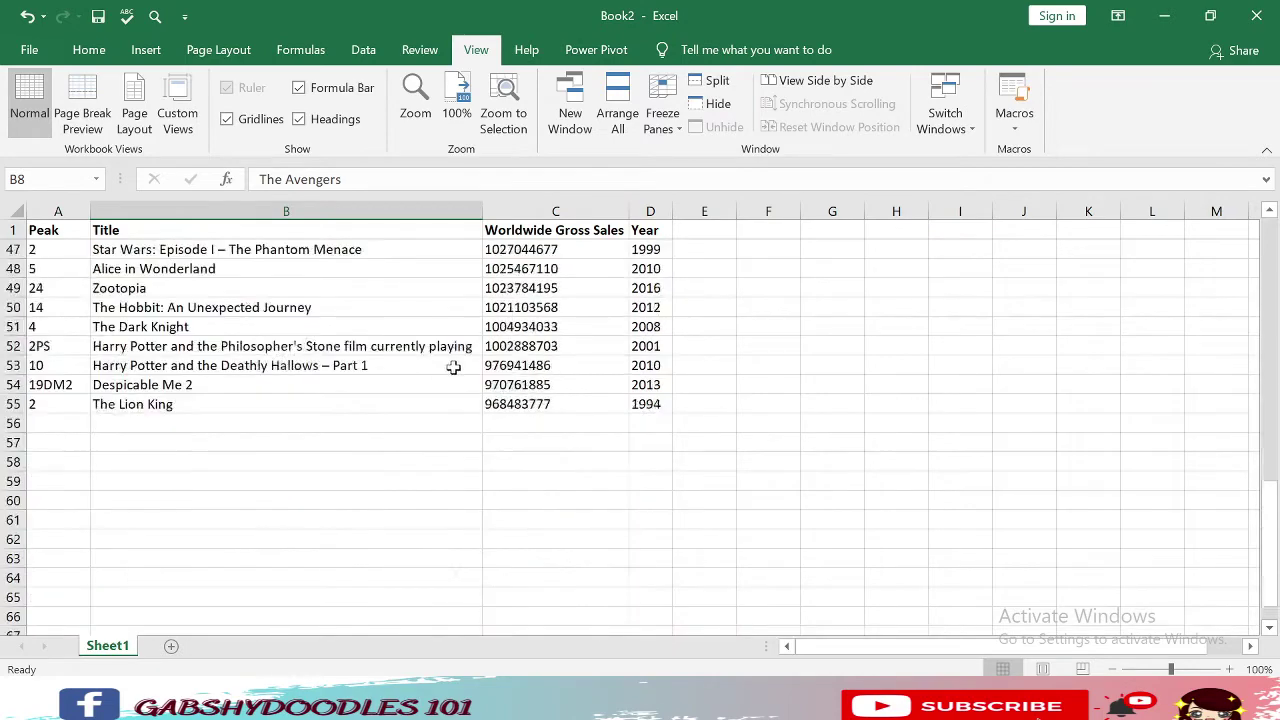
scroll(453, 368, "up", 15)
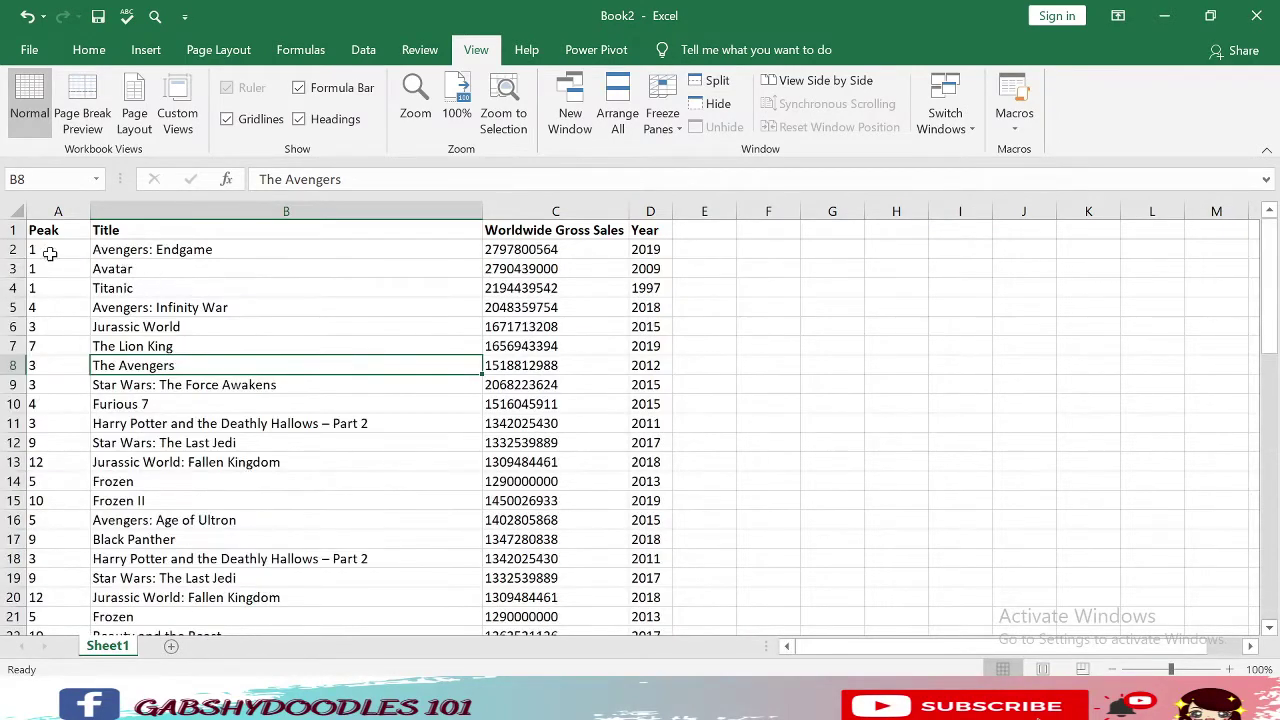
Unfreeze again and freeze at row 3 so rows 1–2 stay fixed while scrolling.
left_click(12, 249)
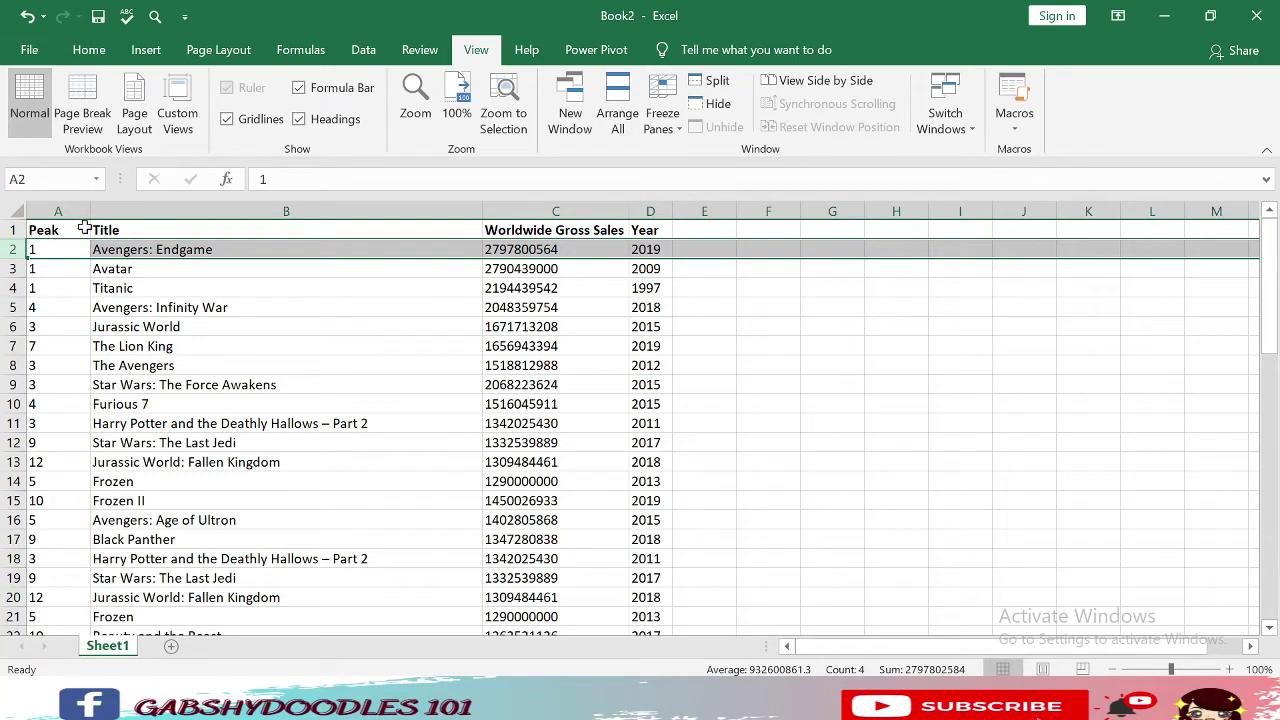
left_click(12, 268)
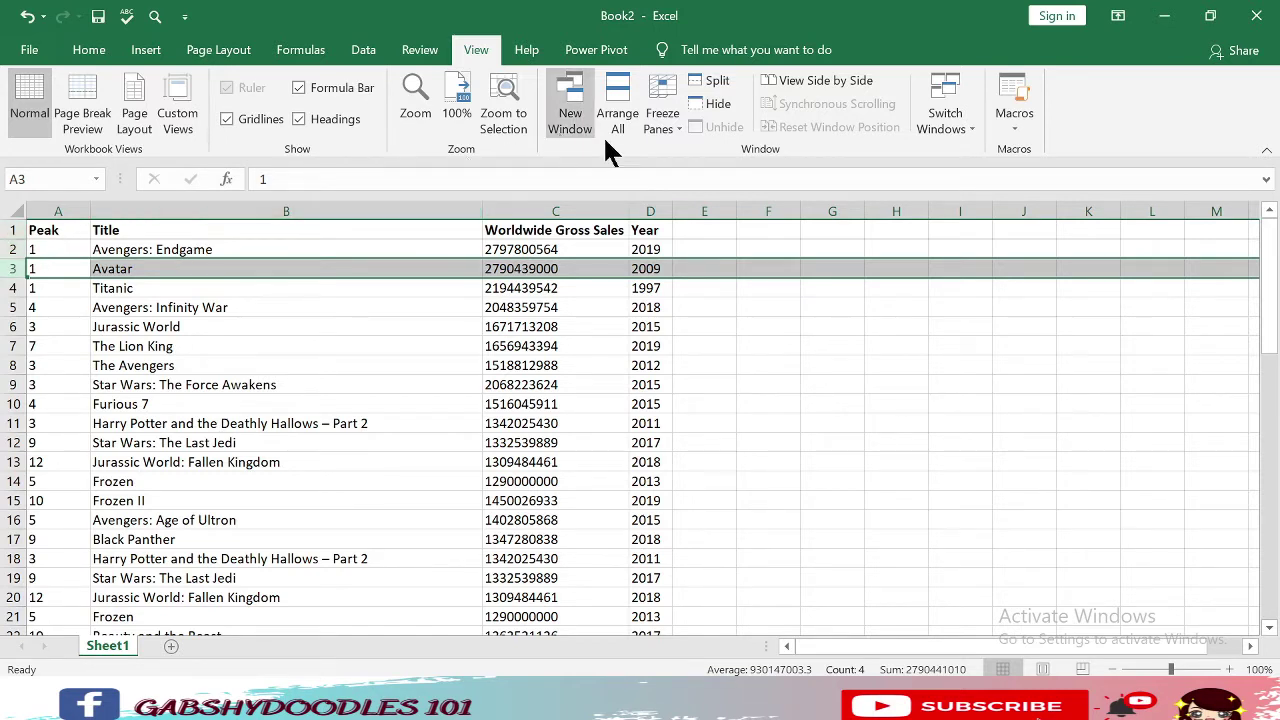
left_click(665, 125)
left_click(686, 145)
left_click(666, 118)
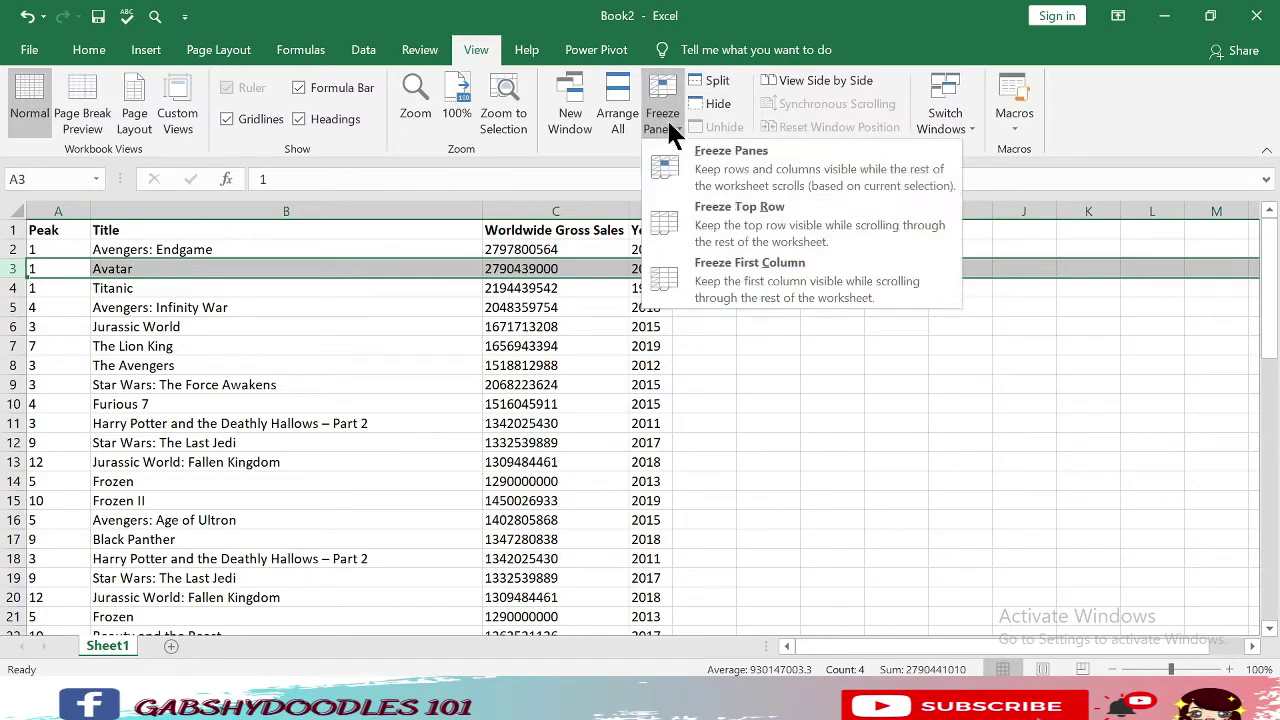
left_click(708, 162)
scroll(484, 400, "down", 10)
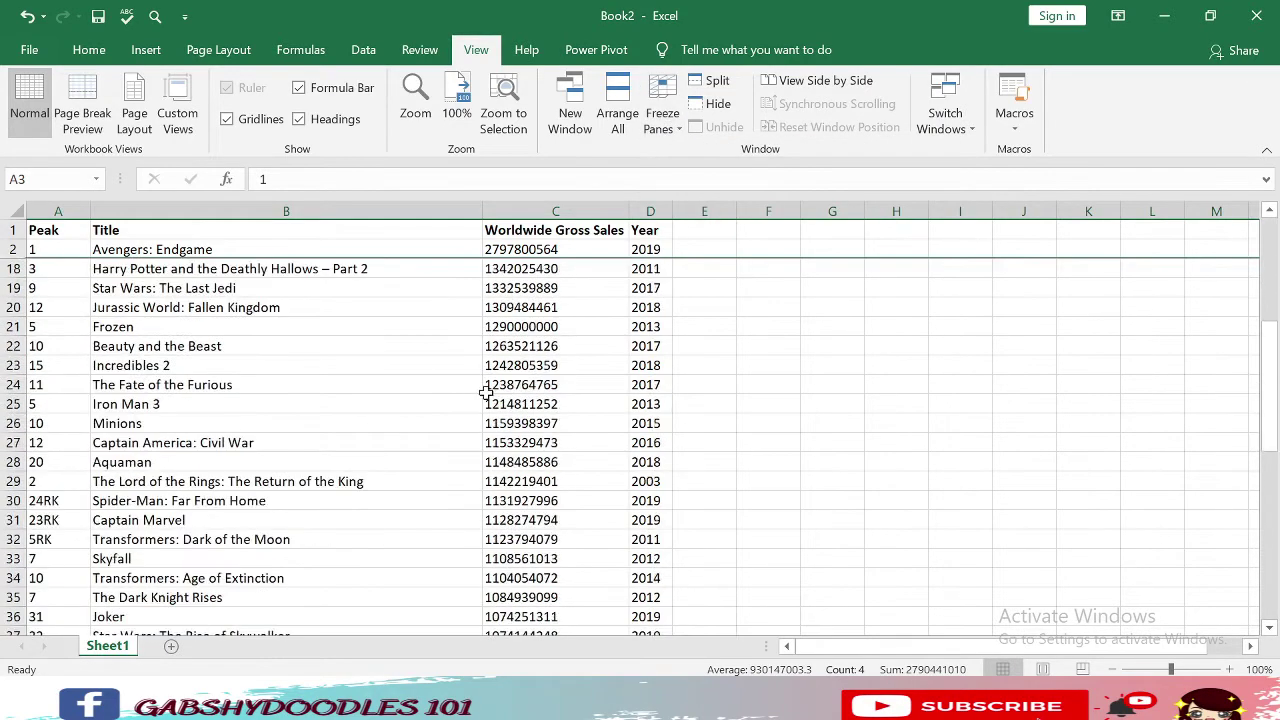
scroll(480, 402, "up", 10)
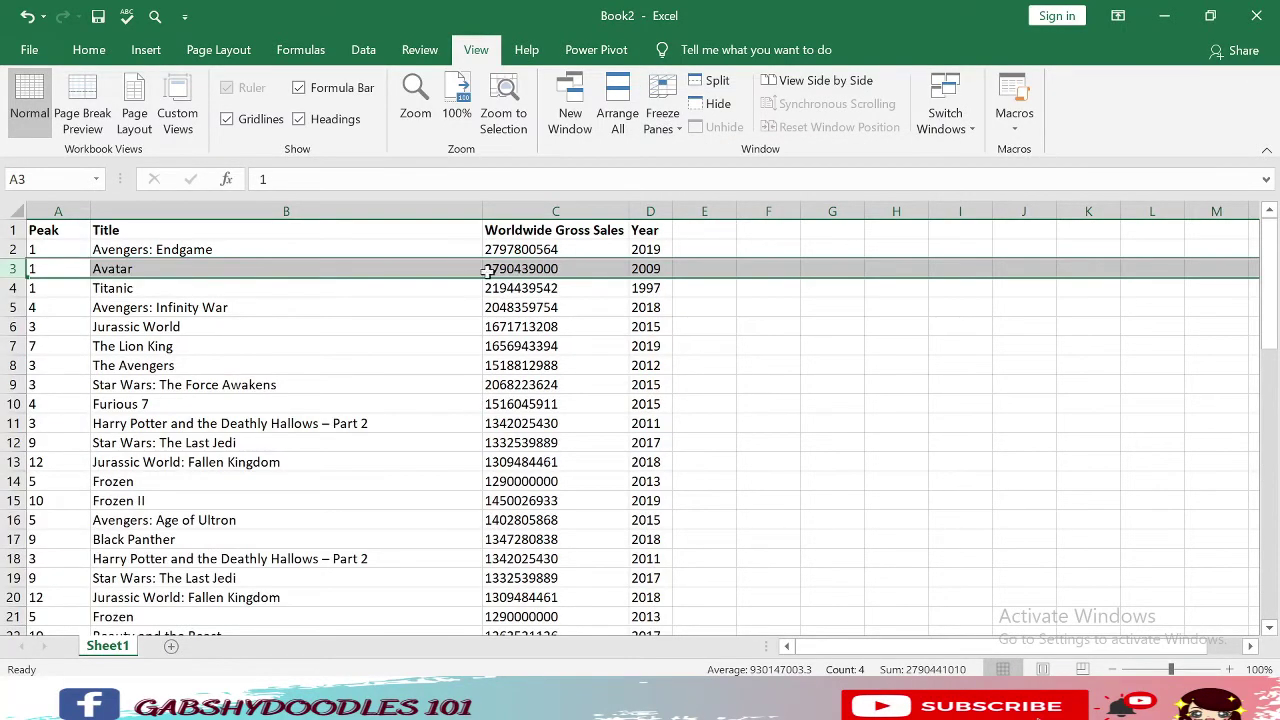
Browse the empty columns right of the table, then unfreeze all panes.
left_click(692, 288)
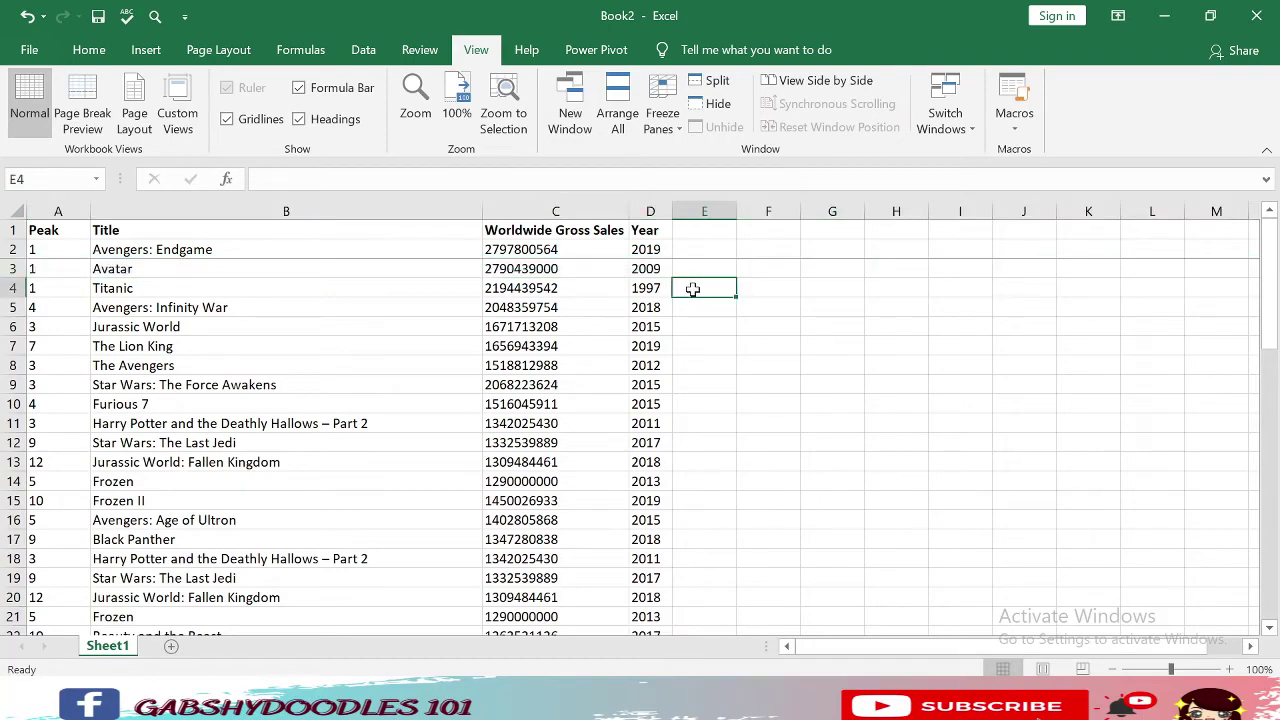
key("Right")
key("Right")
key("Right")
key("Right")
key("Right")
key("Right")
key("Right")
key("Right")
key("Right")
key("Right")
key("Right")
key("Right")
key("Right")
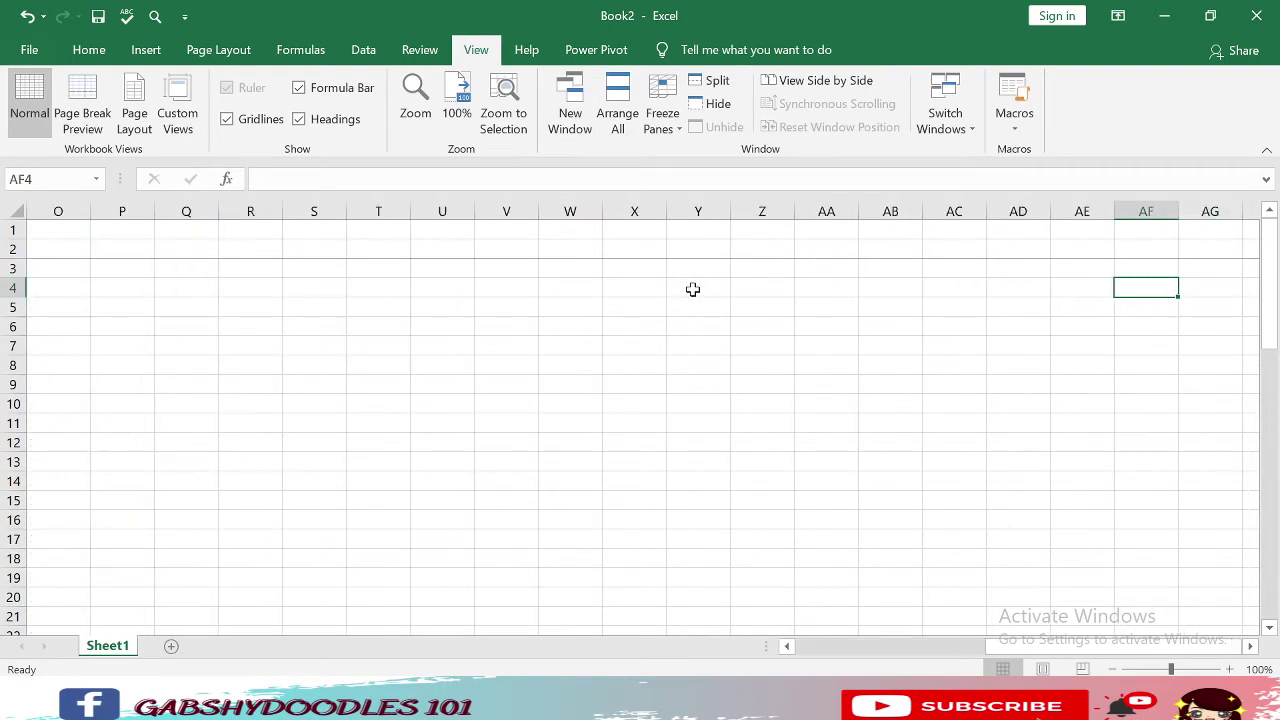
key("Left")
key("Left")
key("Left")
key("Left")
key("Left")
key("Left")
key("Left")
key("Left")
key("Left")
key("Left")
key("Left")
key("Left")
key("Left")
key("Left")
key("Left")
key("Left")
key("Left")
key("Left")
key("Left")
key("Left")
key("Left")
key("Left")
key("Left")
key("Left")
key("Left")
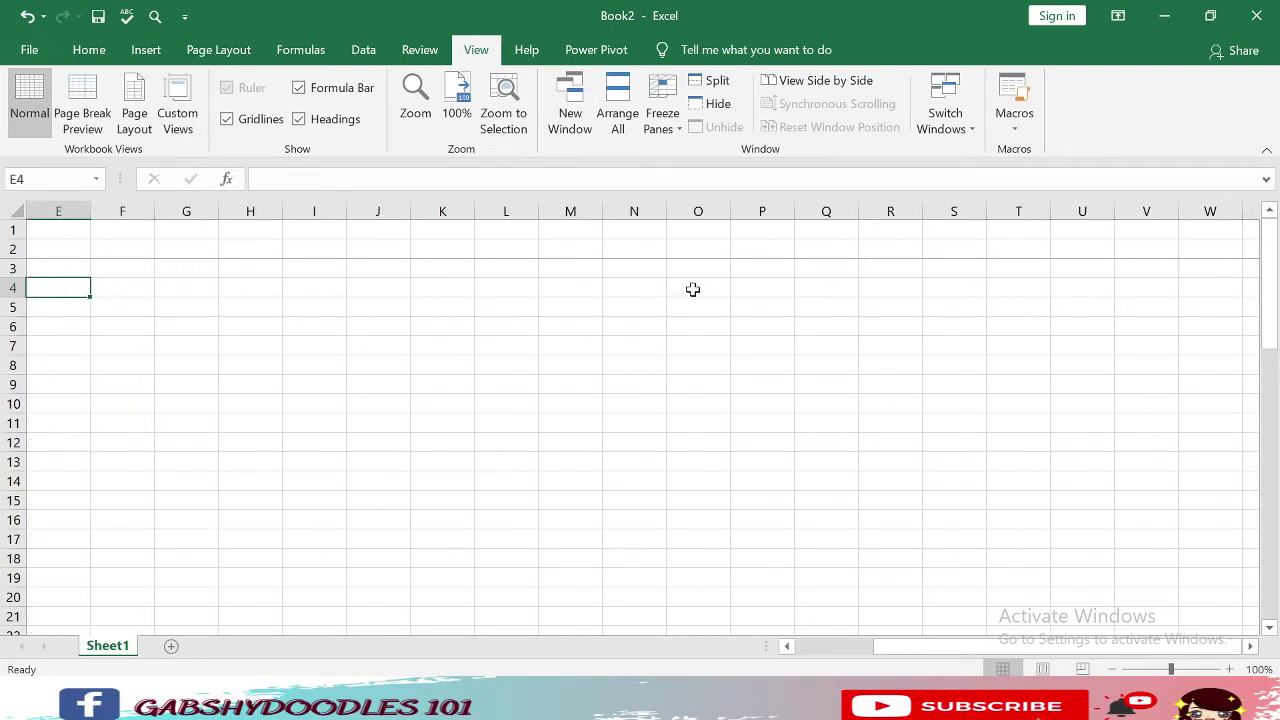
key("Right")
key("Right")
key("Right")
key("Right")
key("Right")
key("Right")
key("Right")
key("Right")
key("Right")
key("Right")
key("Right")
key("Right")
key("Right")
key("Right")
key("Right")
key("Right")
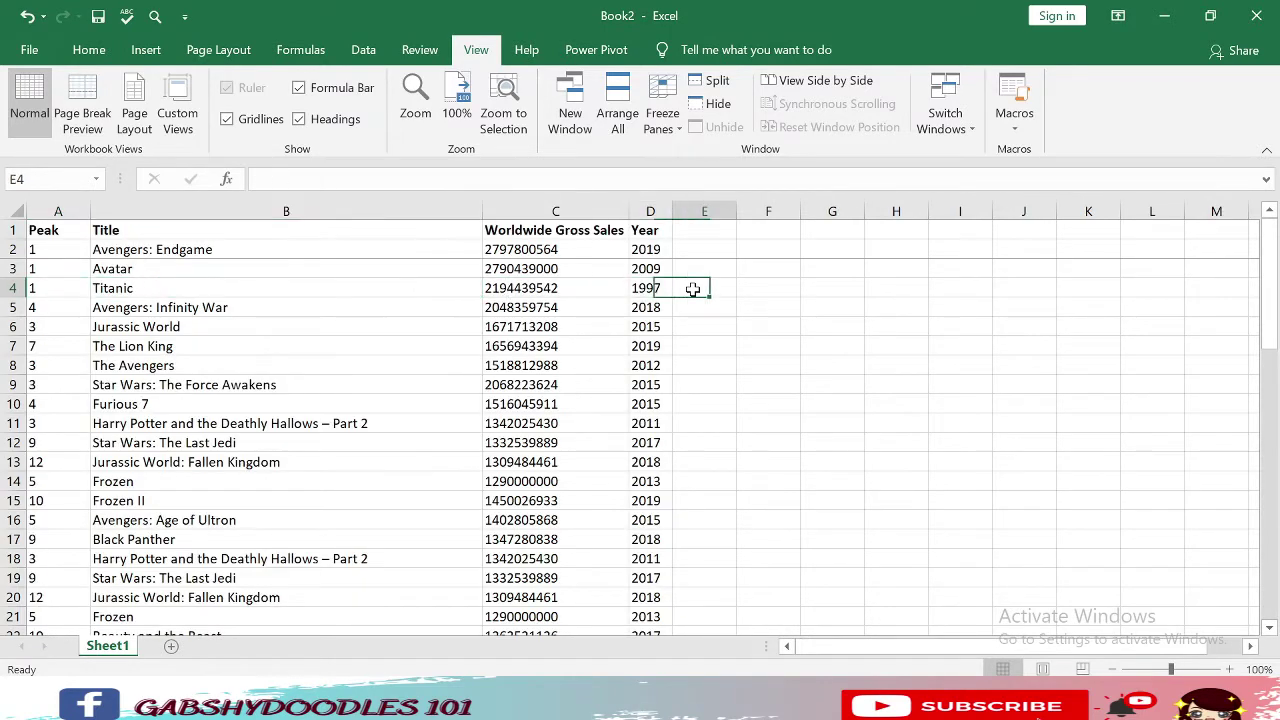
key("Left")
key("Left")
key("Left")
key("Left")
key("Left")
key("Left")
key("Left")
key("Left")
key("Left")
key("Left")
key("Left")
key("Left")
key("Left")
key("Left")
key("Left")
key("Left")
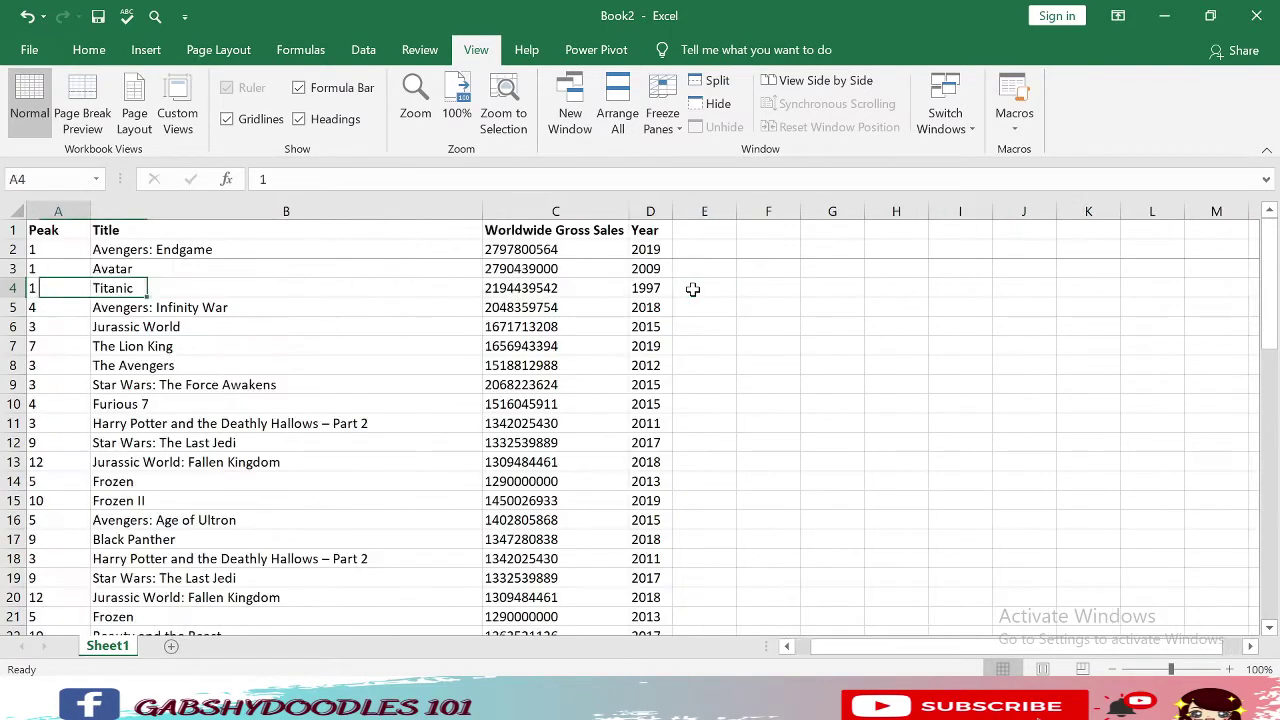
left_click_drag(706, 211, 1214, 206)
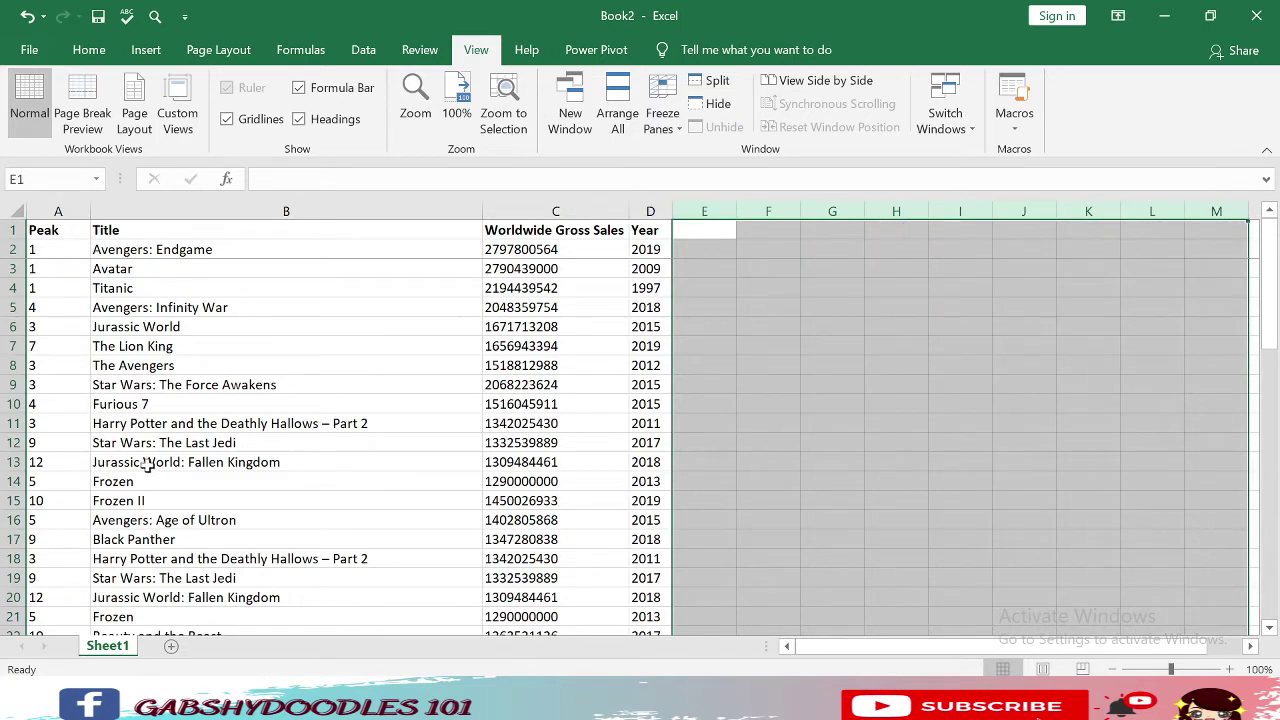
left_click(443, 306)
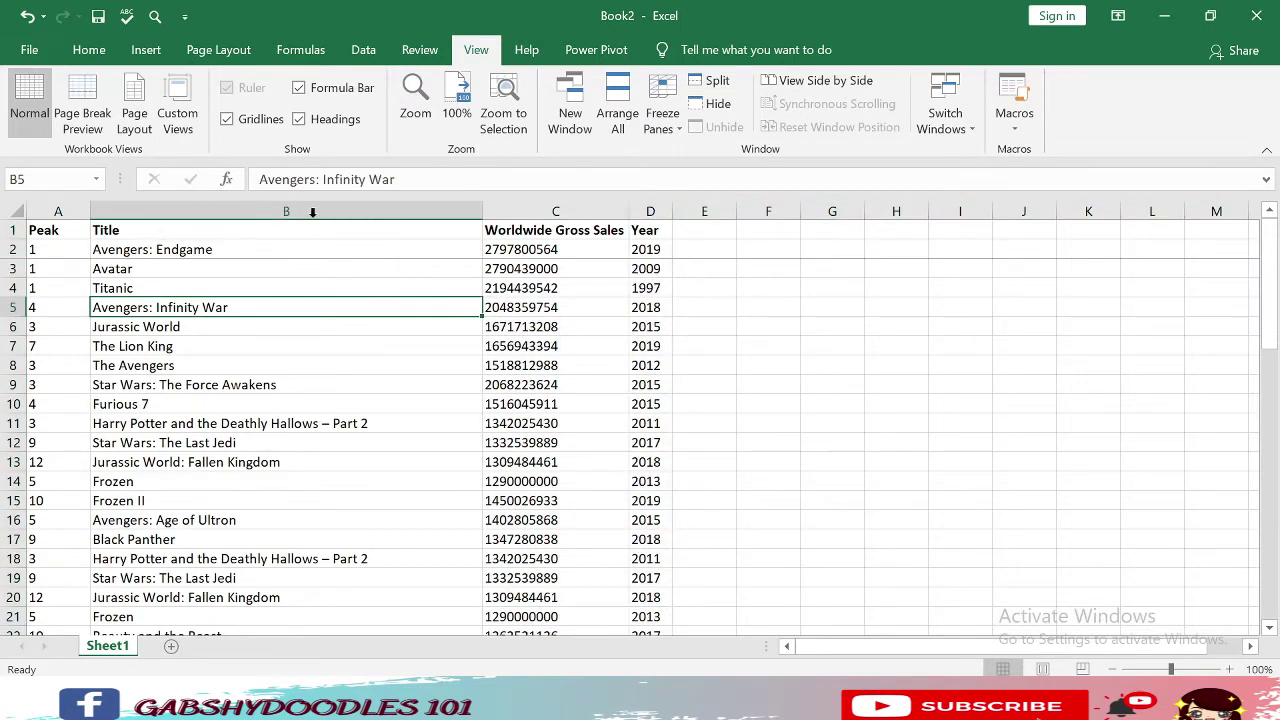
left_click(660, 120)
left_click(712, 173)
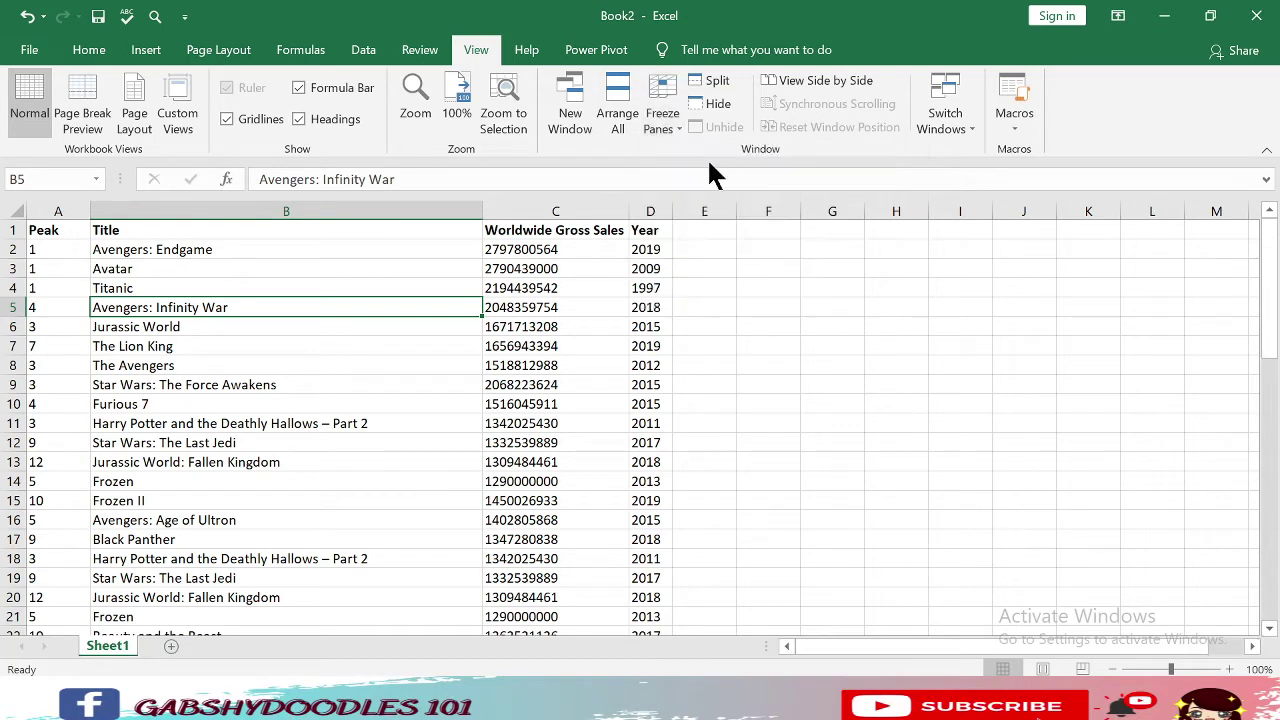
Select the Title and Worldwide Gross Sales headers and their first values, ending on C2.
left_click(164, 232)
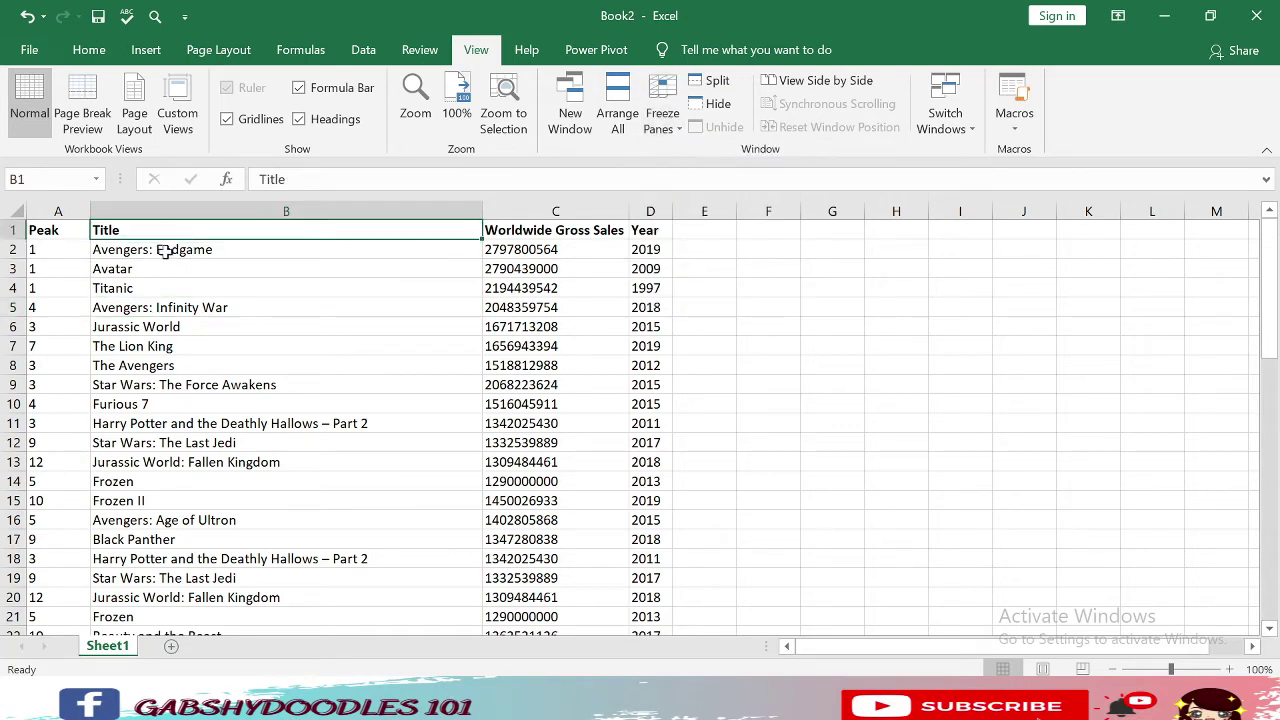
left_click(166, 249)
left_click(505, 233)
key("Down")
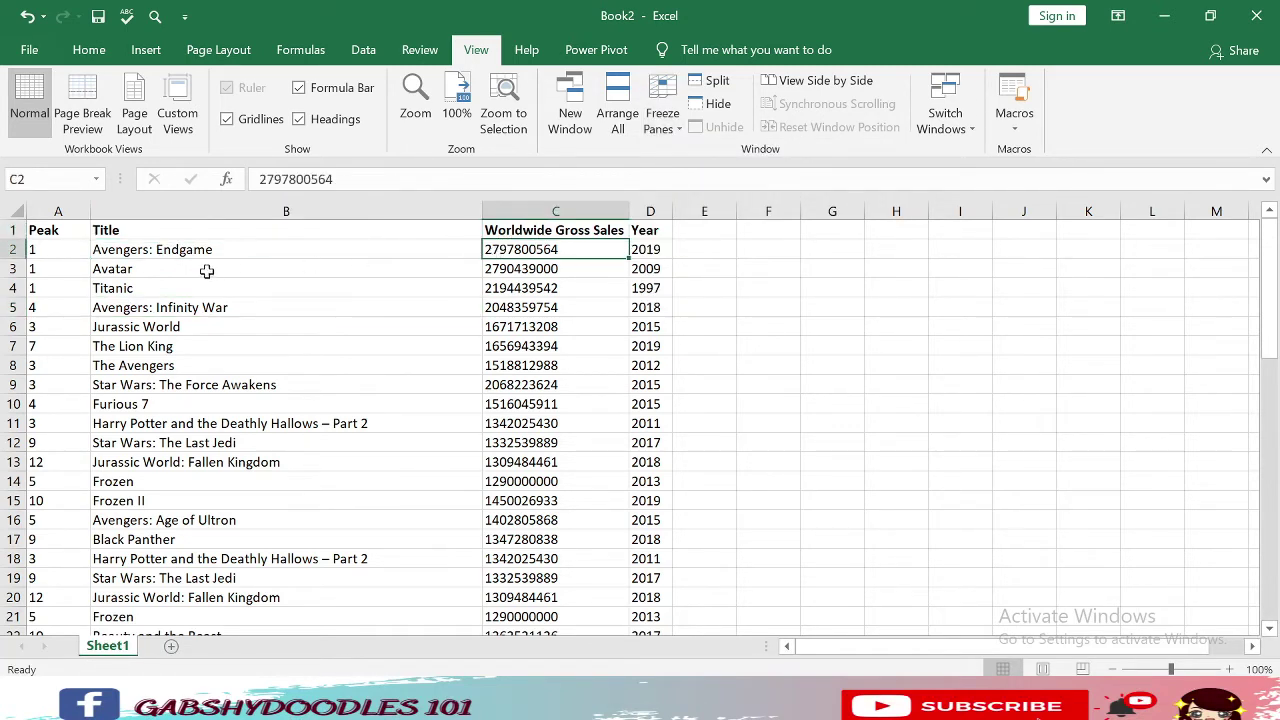
left_click(132, 235)
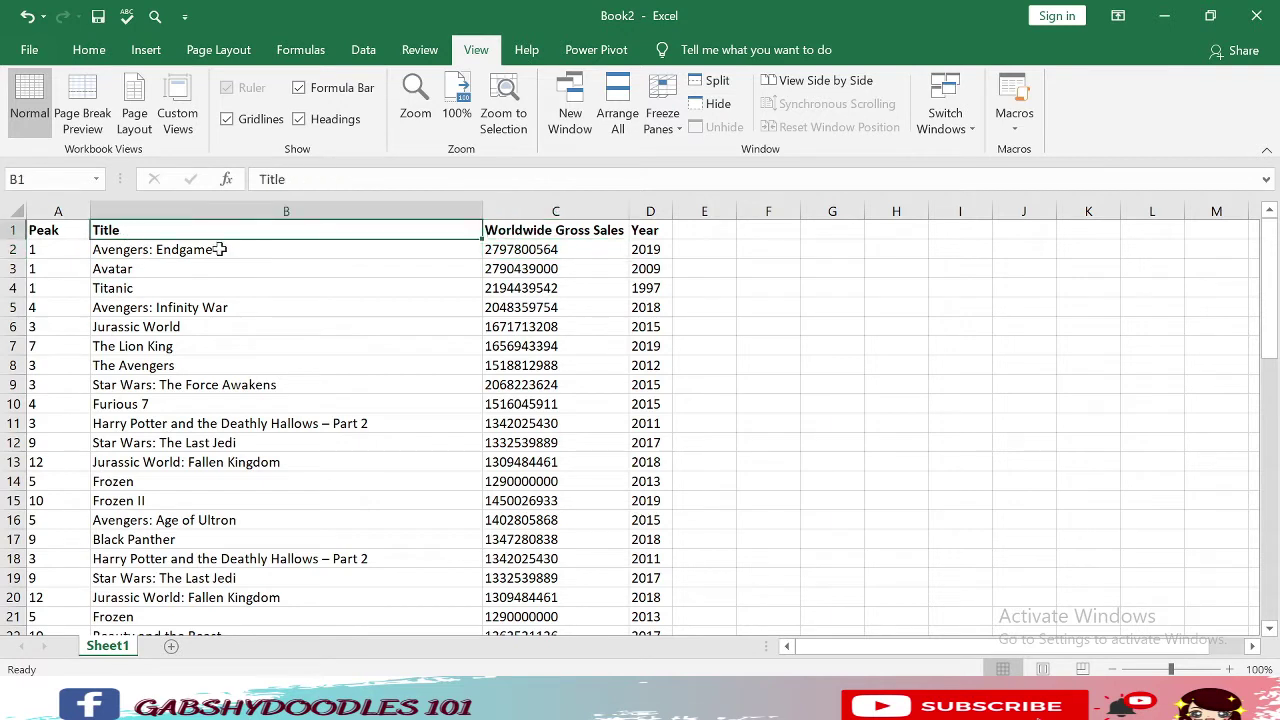
left_click(319, 256)
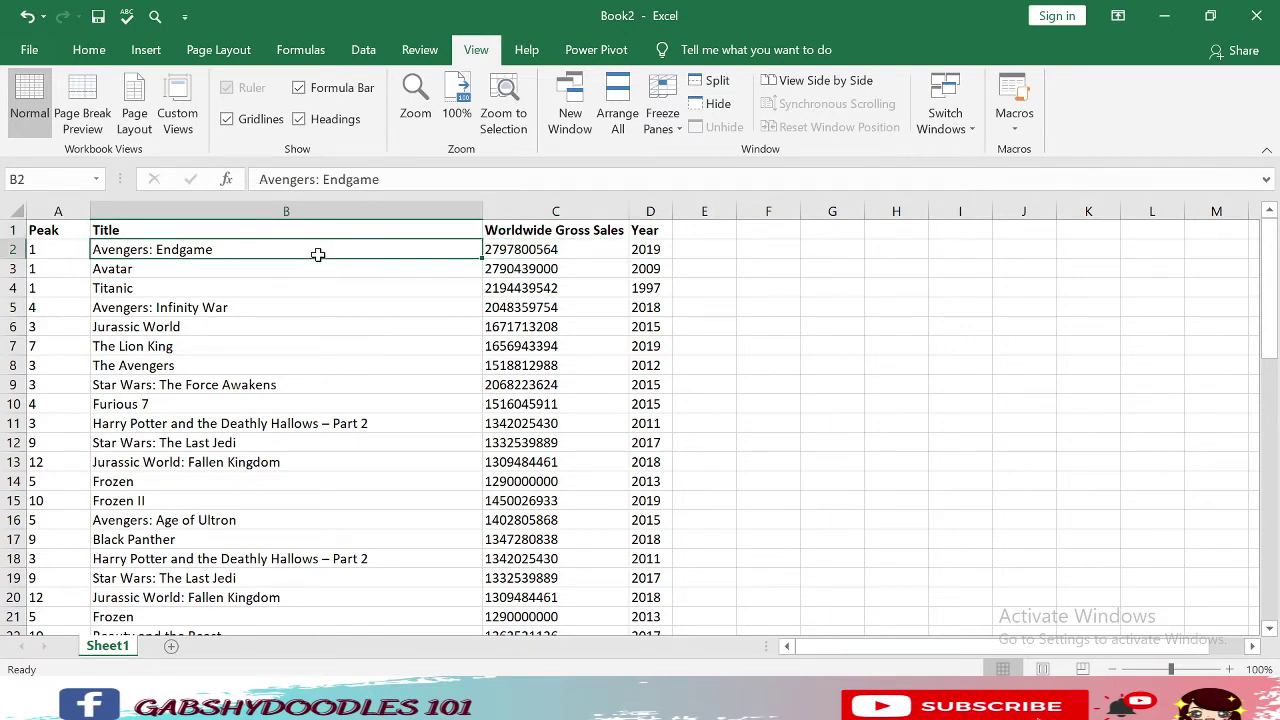
left_click(277, 231)
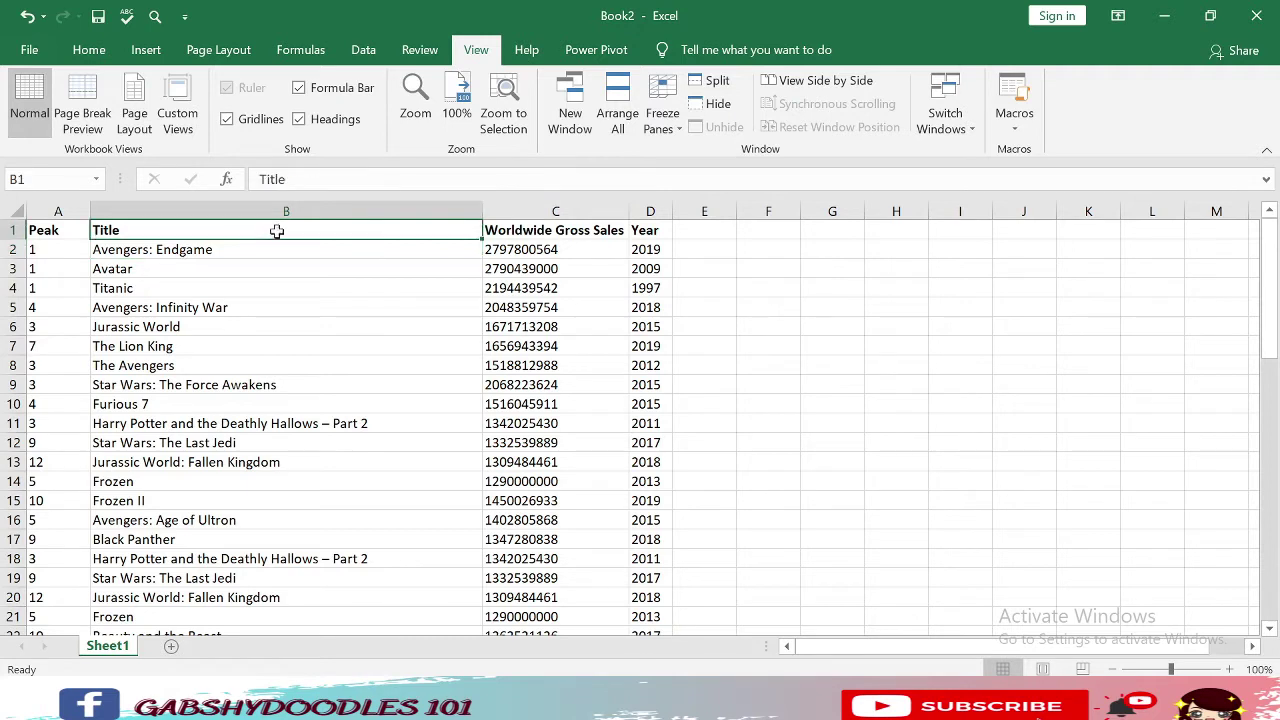
left_click(240, 249)
left_click(502, 233)
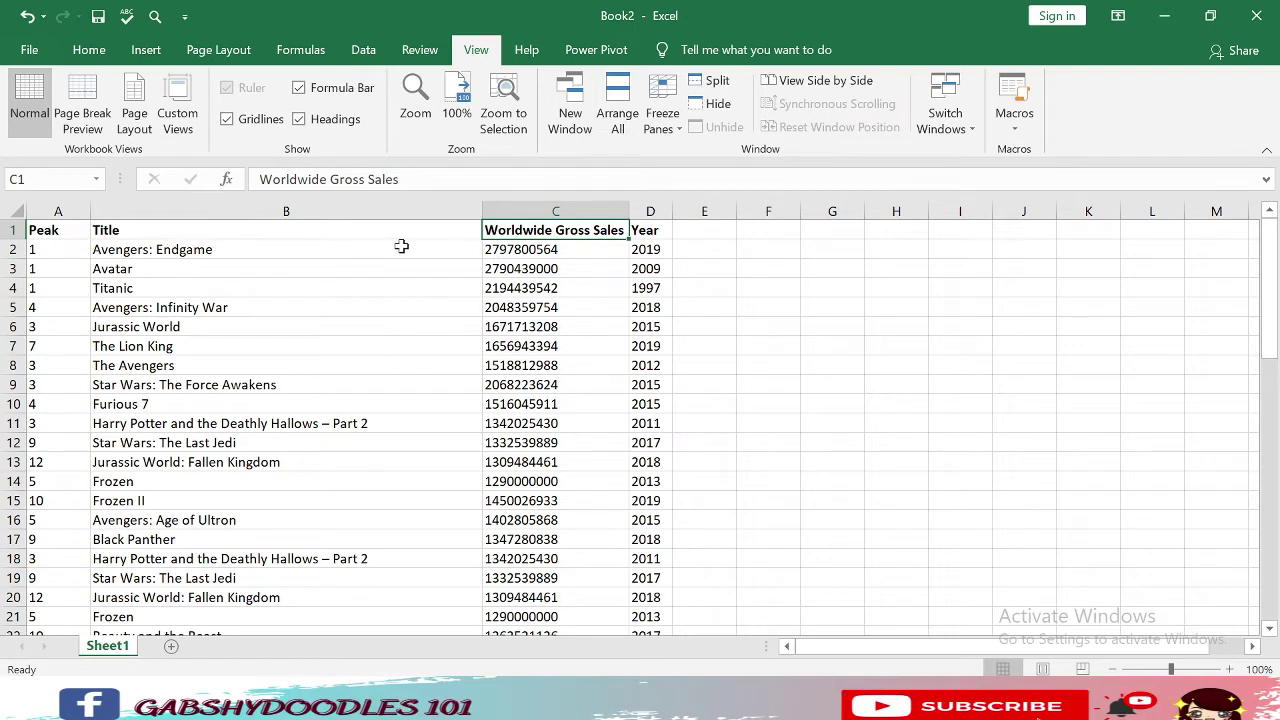
left_click(502, 250)
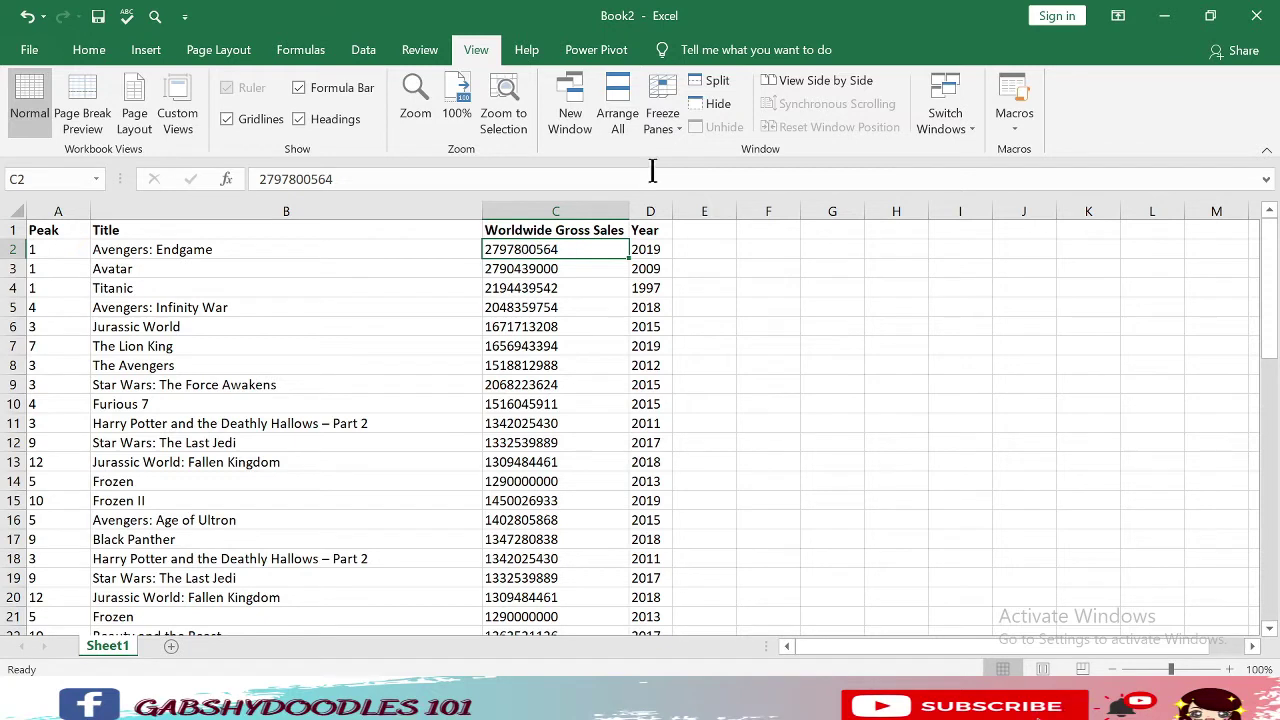
Freeze panes at C2, fixing the header row and the Peak and Title columns.
left_click(672, 122)
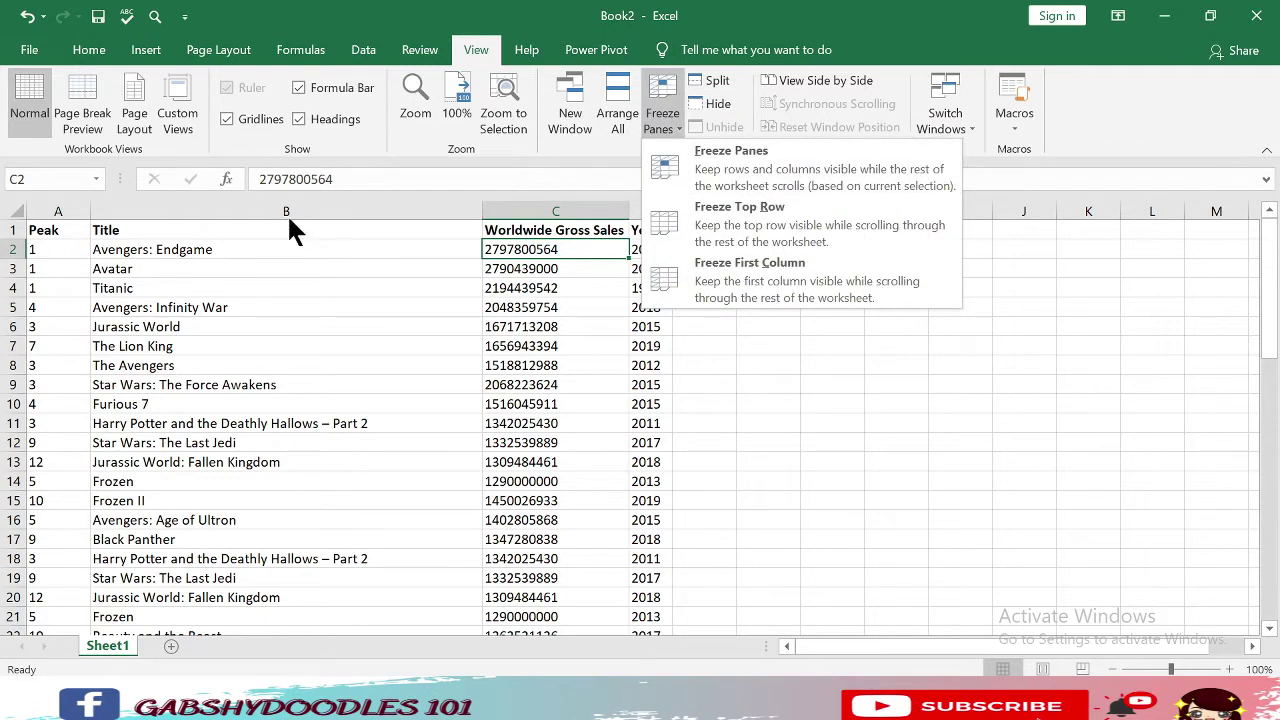
left_click(348, 252)
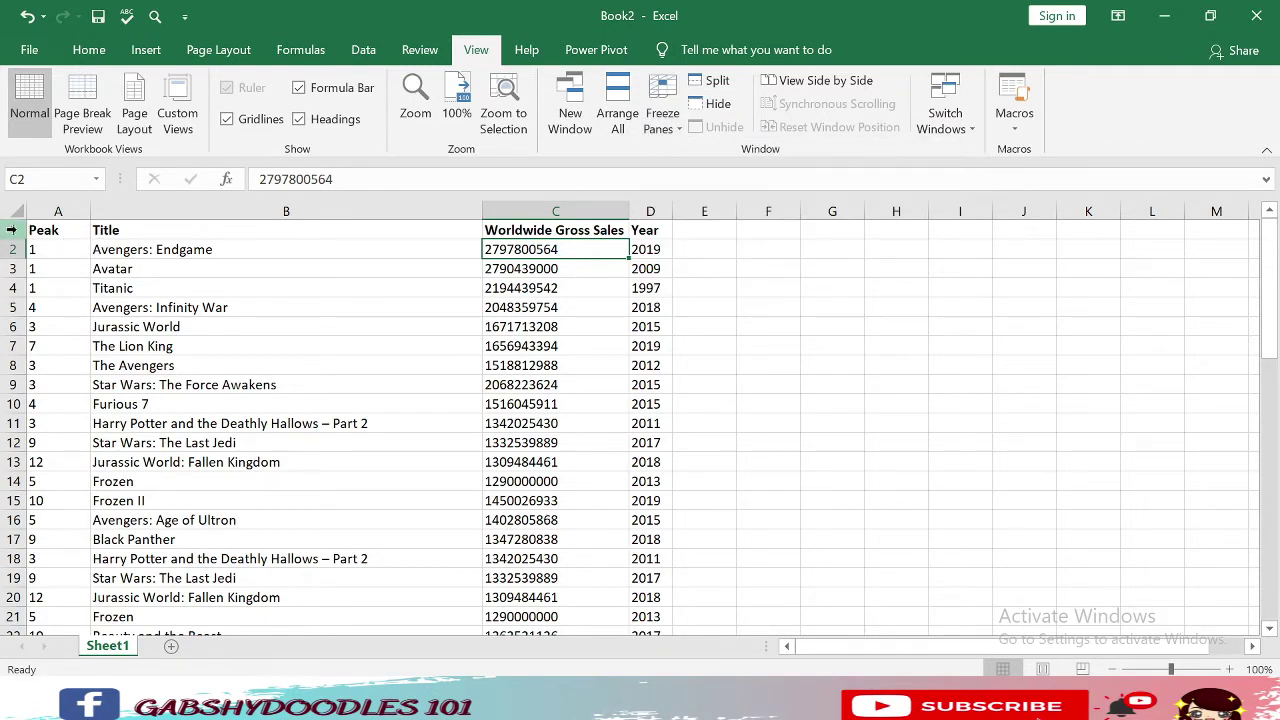
left_click(12, 230)
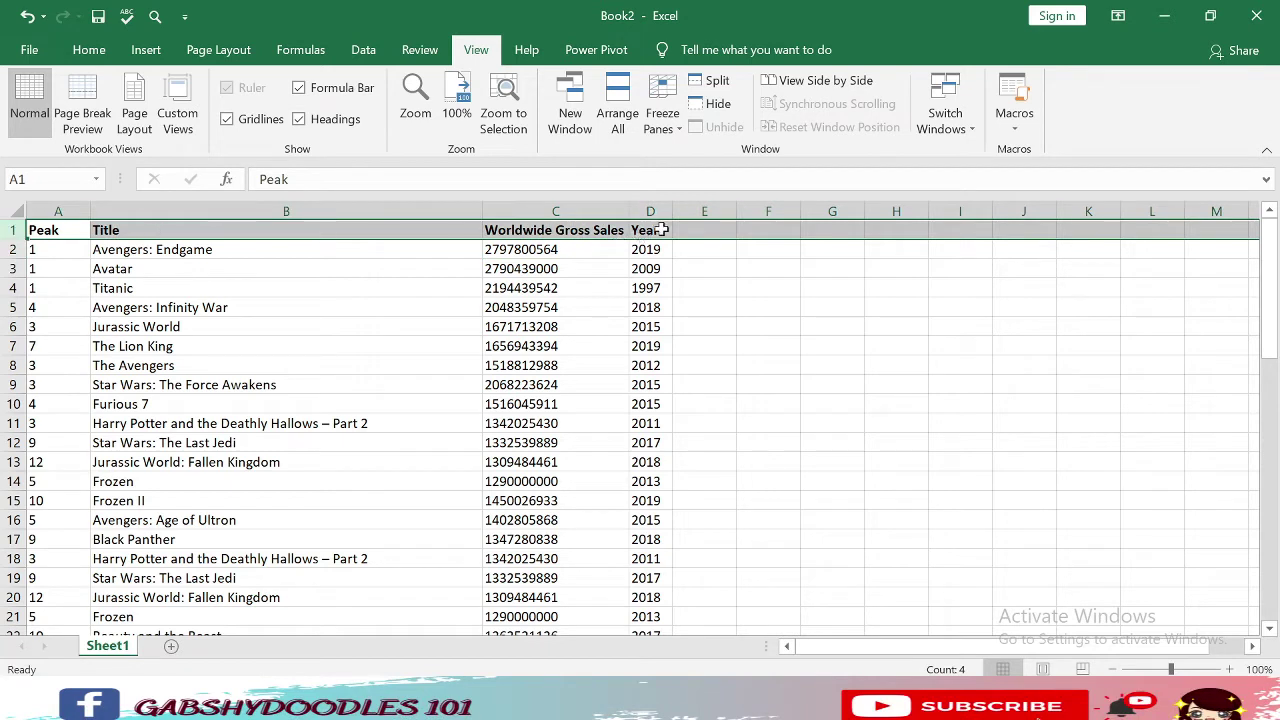
left_click(45, 252)
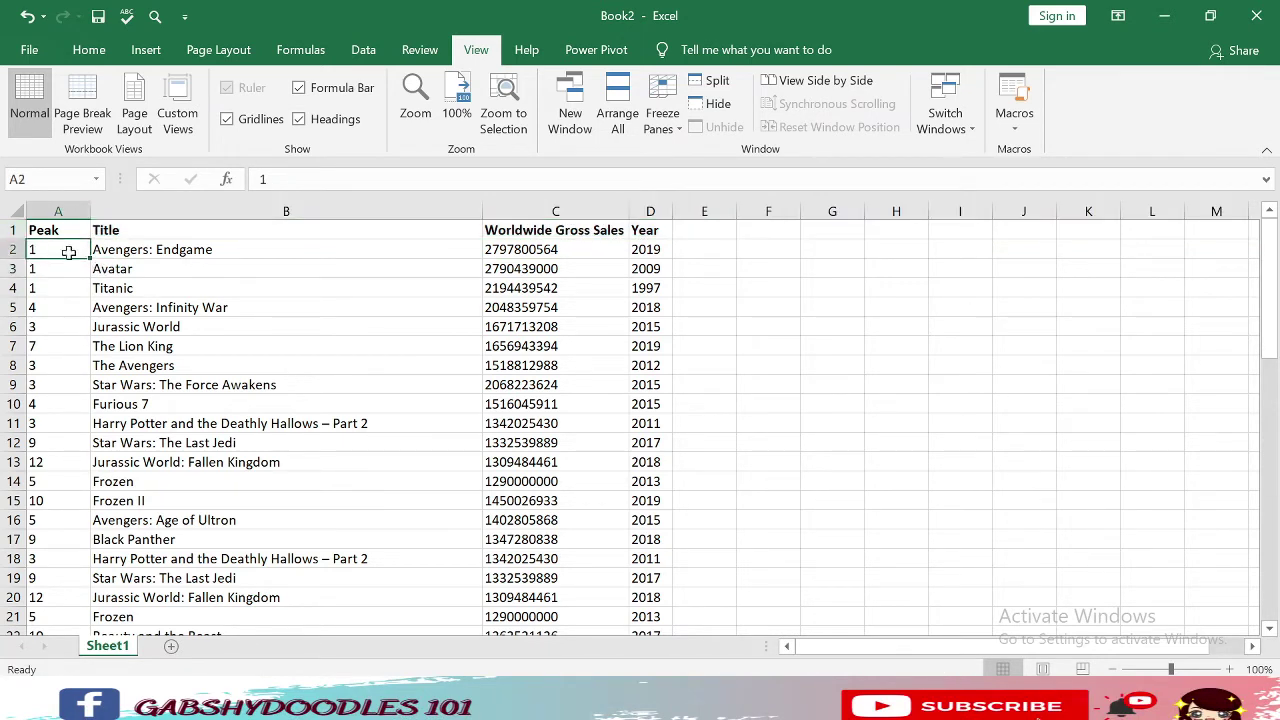
left_click_drag(63, 251, 302, 636)
scroll(518, 330, "up", 1)
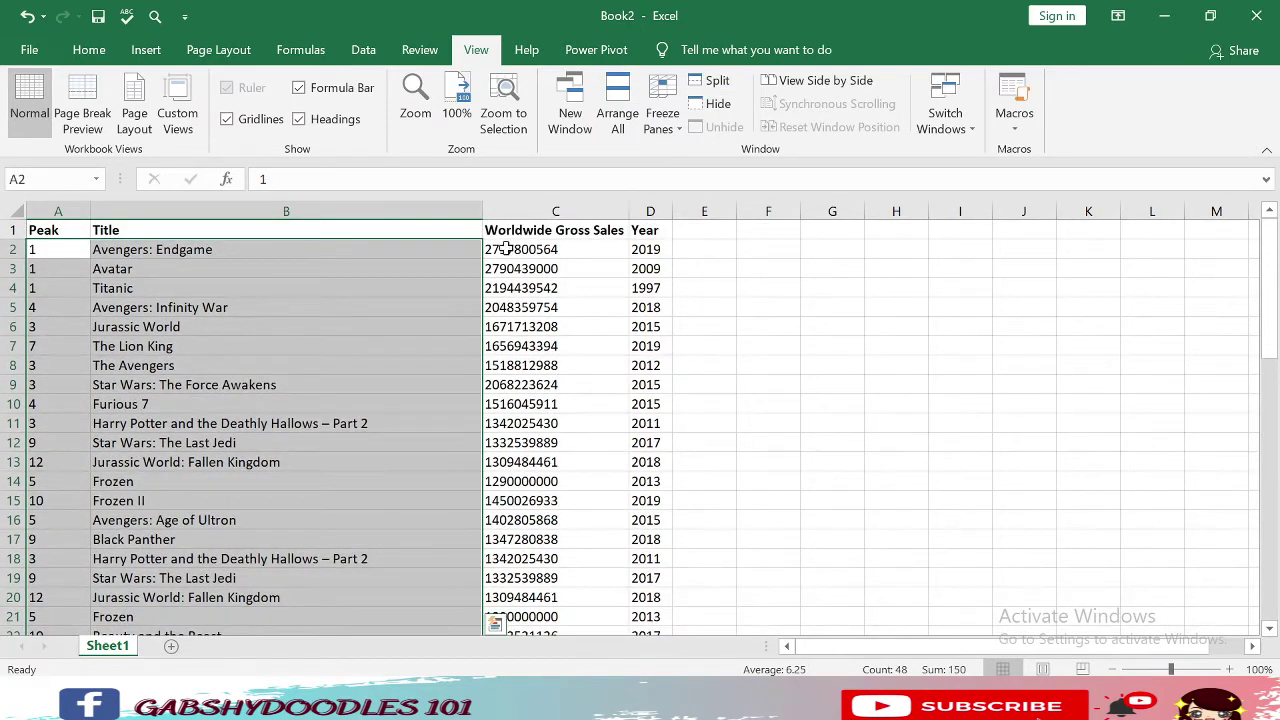
left_click(512, 250)
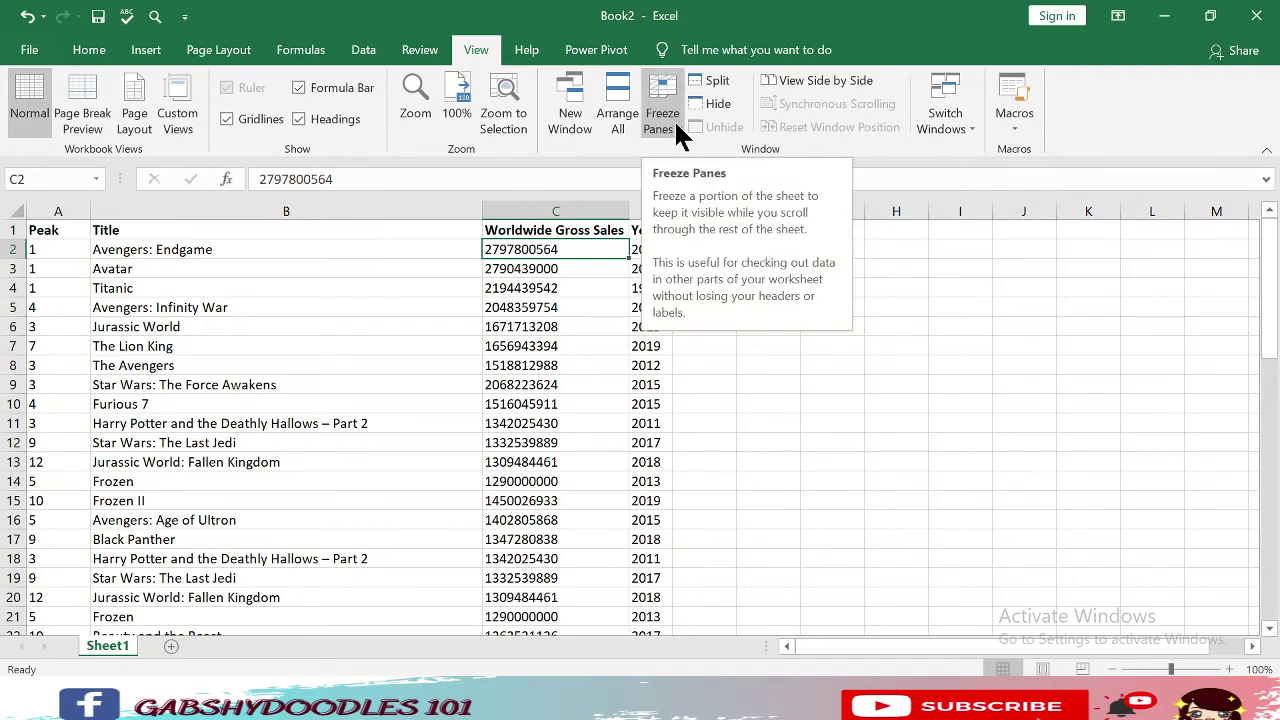
left_click(674, 120)
left_click(696, 180)
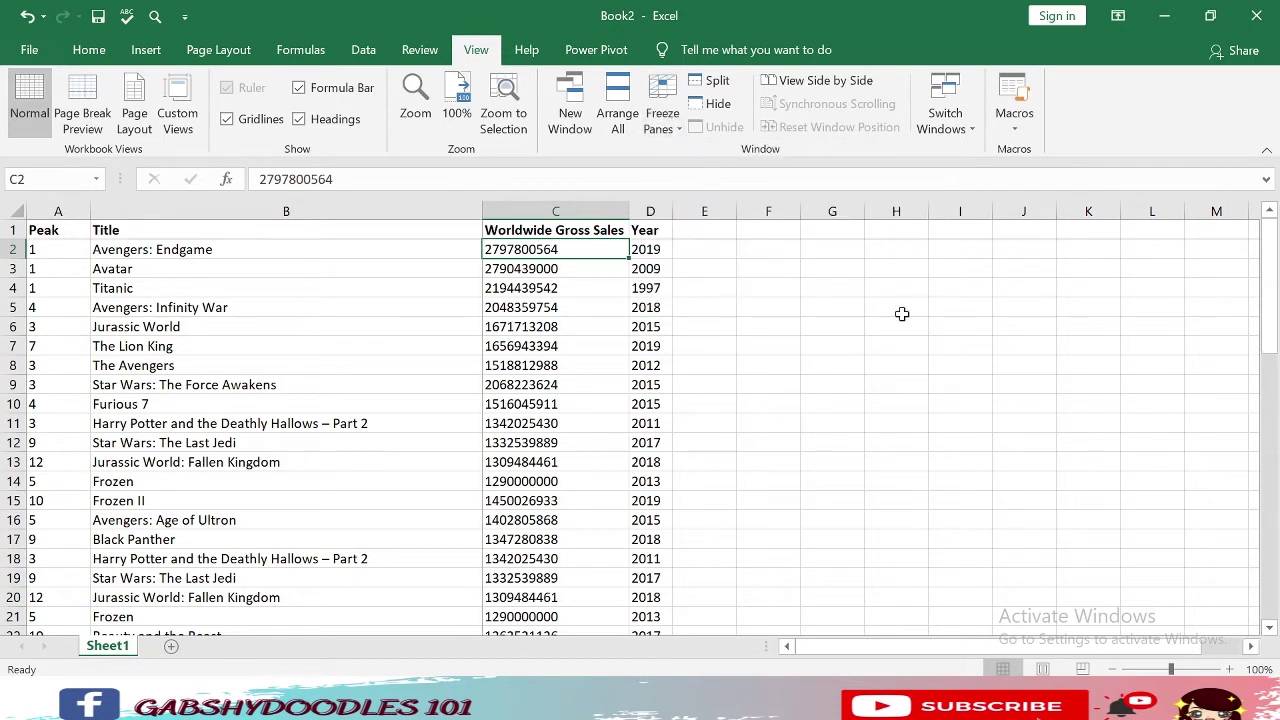
Arrow left and right from F2 to confirm the Peak and Title columns stay frozen.
left_click(764, 248)
key("Right")
key("Right")
key("Right")
key("Right")
key("Right")
key("Right")
key("Right")
key("Right")
key("Right")
key("Right")
key("Right")
key("Right")
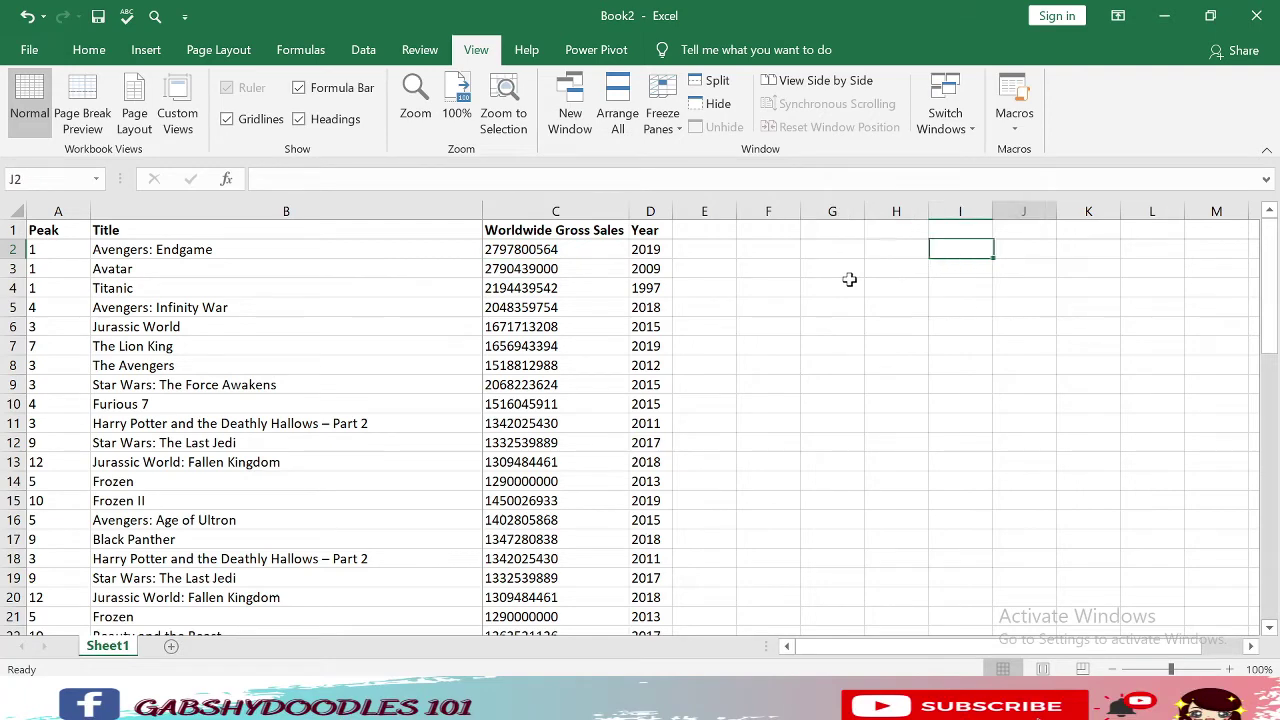
key("Right")
key("Right")
key("Right")
key("Right")
key("Right")
key("Right")
key("Right")
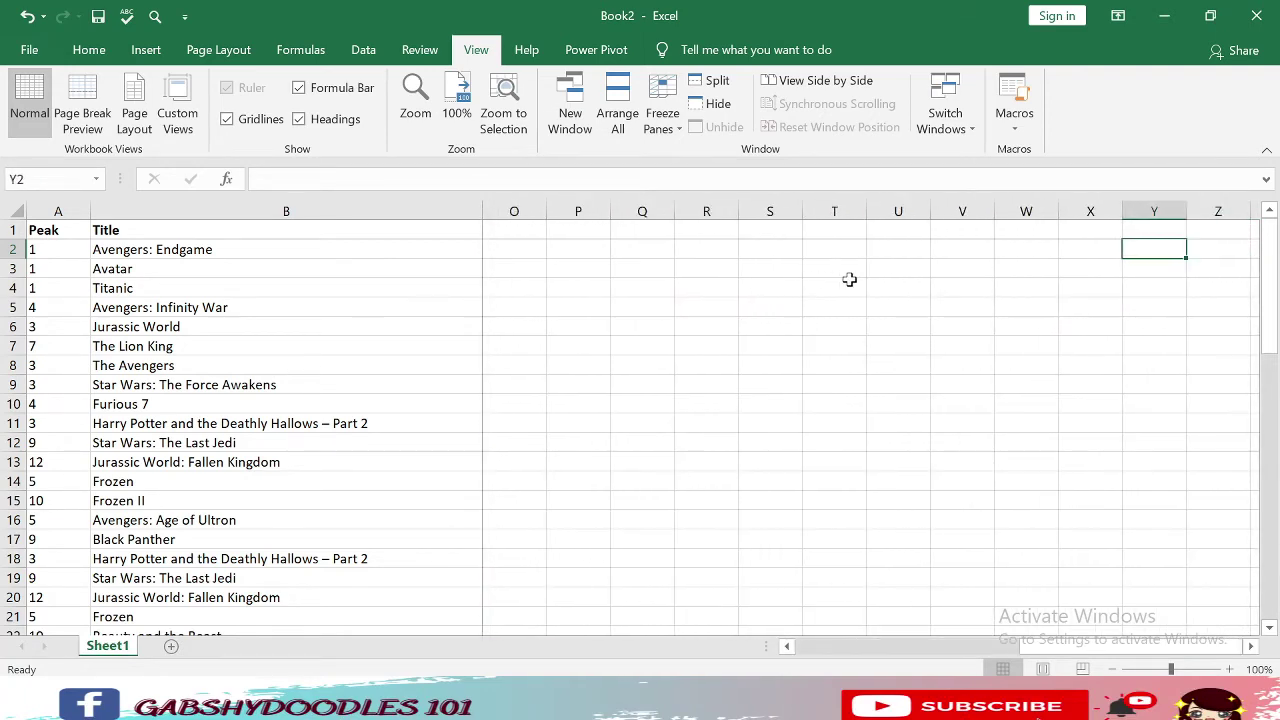
key("Left")
key("Left")
key("Left")
key("Left")
key("Left")
key("Left")
key("Left")
key("Left")
key("Left")
key("Left")
key("Left")
key("Left")
key("Left")
key("Left")
key("Left")
key("Left")
key("Left")
key("Left")
key("Left")
key("Left")
key("Left")
key("Left")
key("Left")
key("Left")
key("Right")
key("Right")
key("Right")
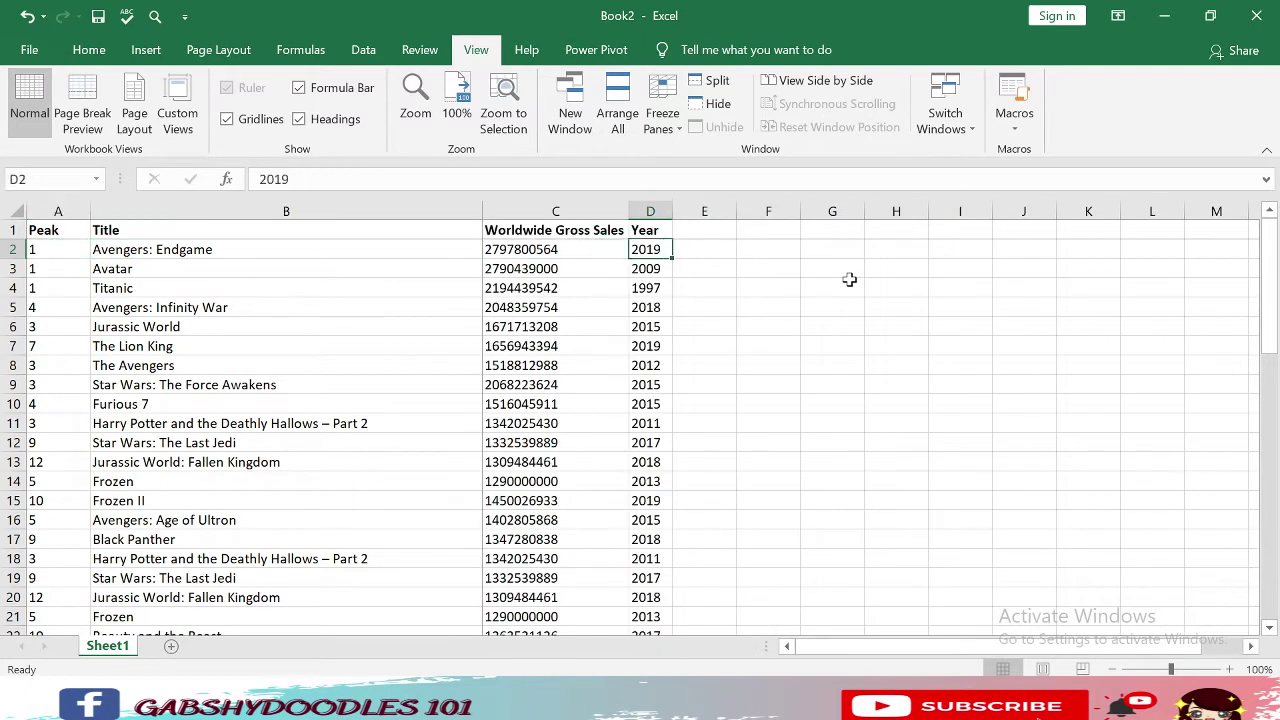
key("Left")
key("Left")
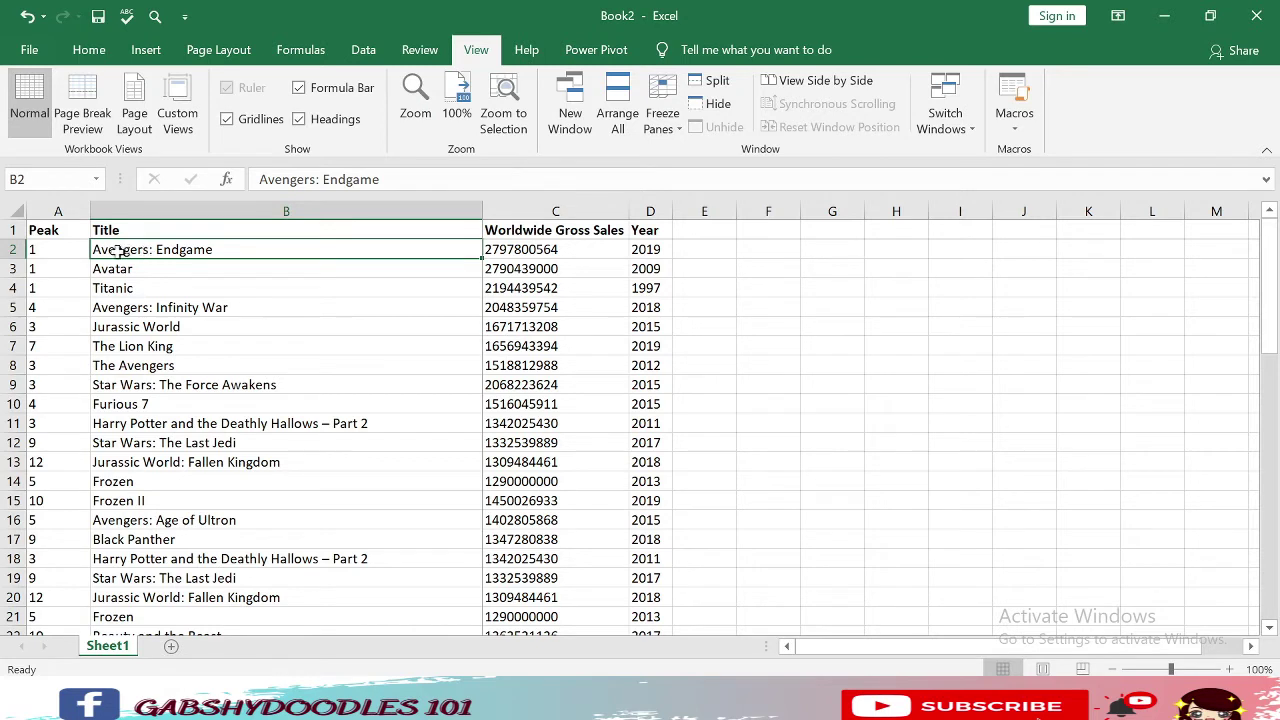
Refreeze at B2, locking the header row and Peak column, and arrow across to test.
left_click(664, 123)
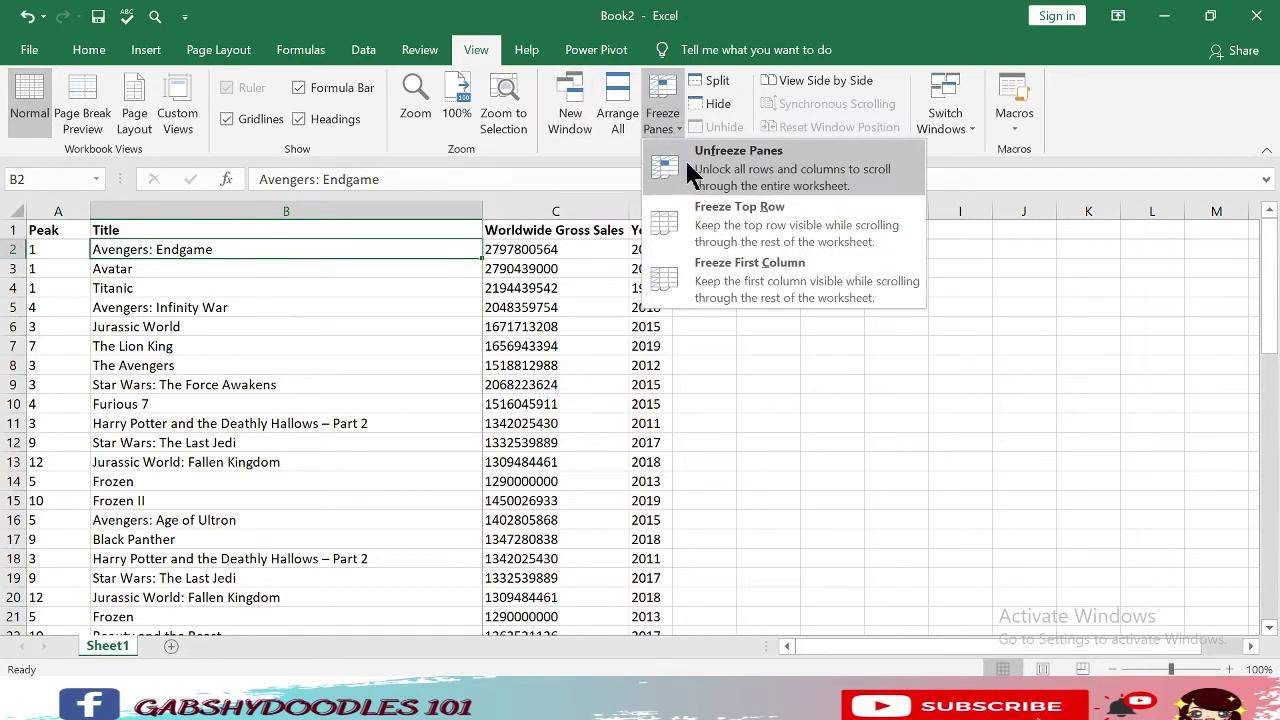
left_click(670, 160)
left_click(655, 118)
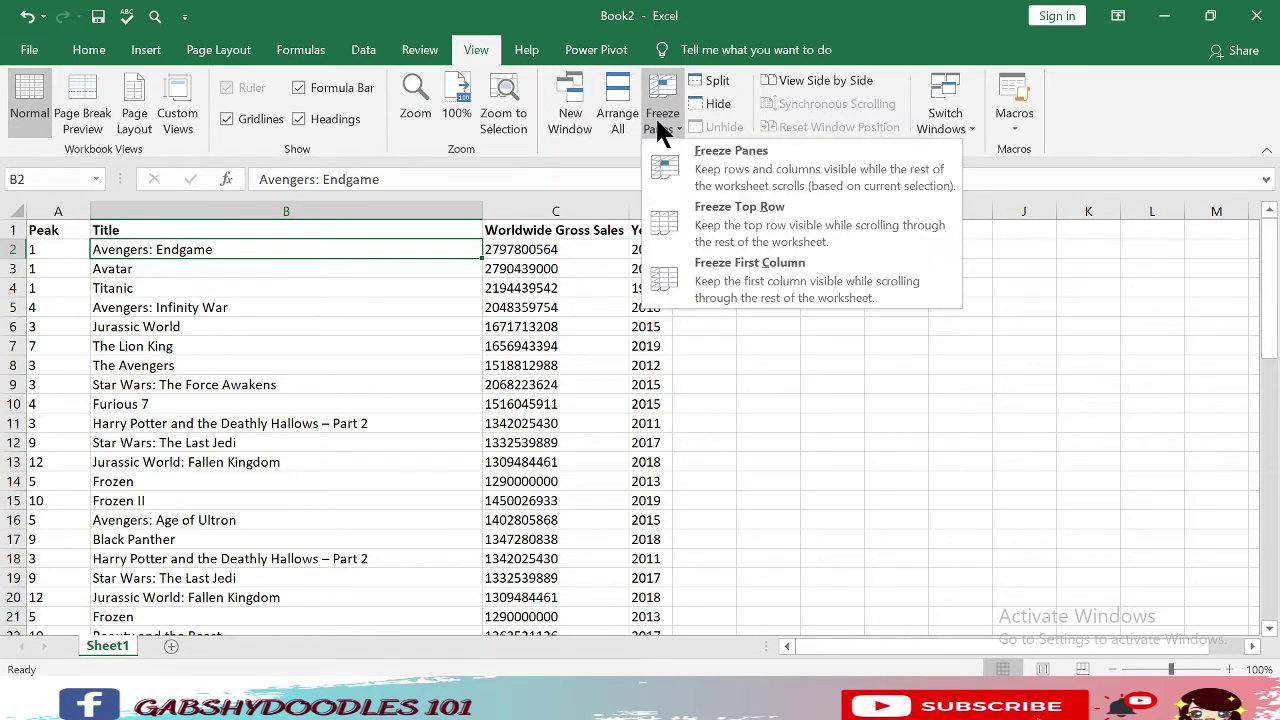
left_click(723, 168)
key("Right")
key("Right")
key("Right")
key("Right")
key("Right")
key("Right")
key("Right")
key("Right")
key("Right")
key("Right")
key("Right")
key("Right")
key("Right")
key("Right")
key("Right")
key("Right")
key("Right")
key("Right")
key("Right")
key("Right")
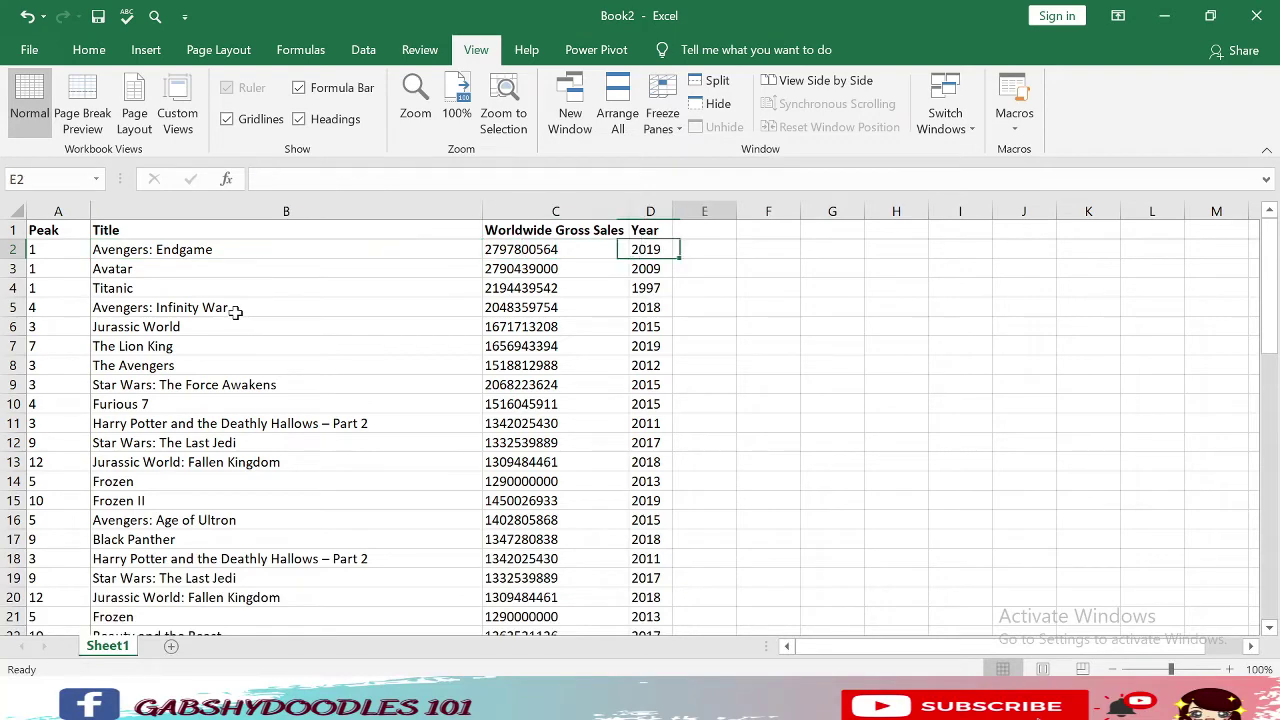
key("Left")
key("Left")
key("Left")
key("Left")
key("Left")
key("Left")
key("Left")
key("Left")
key("Left")
key("Left")
key("Left")
key("Left")
key("Left")
key("Left")
key("Left")
key("Left")
key("Left")
key("Left")
key("Left")
key("Left")
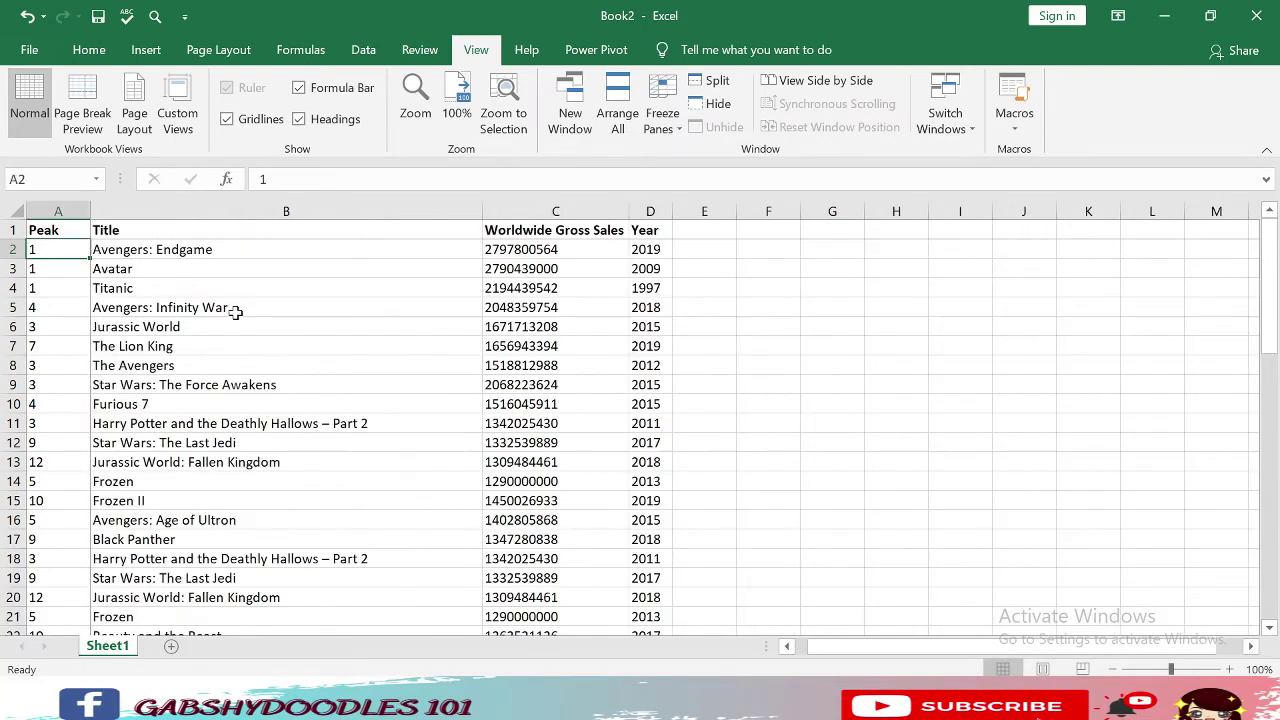
key("Right")
key("Left")
key("Right")
key("Right")
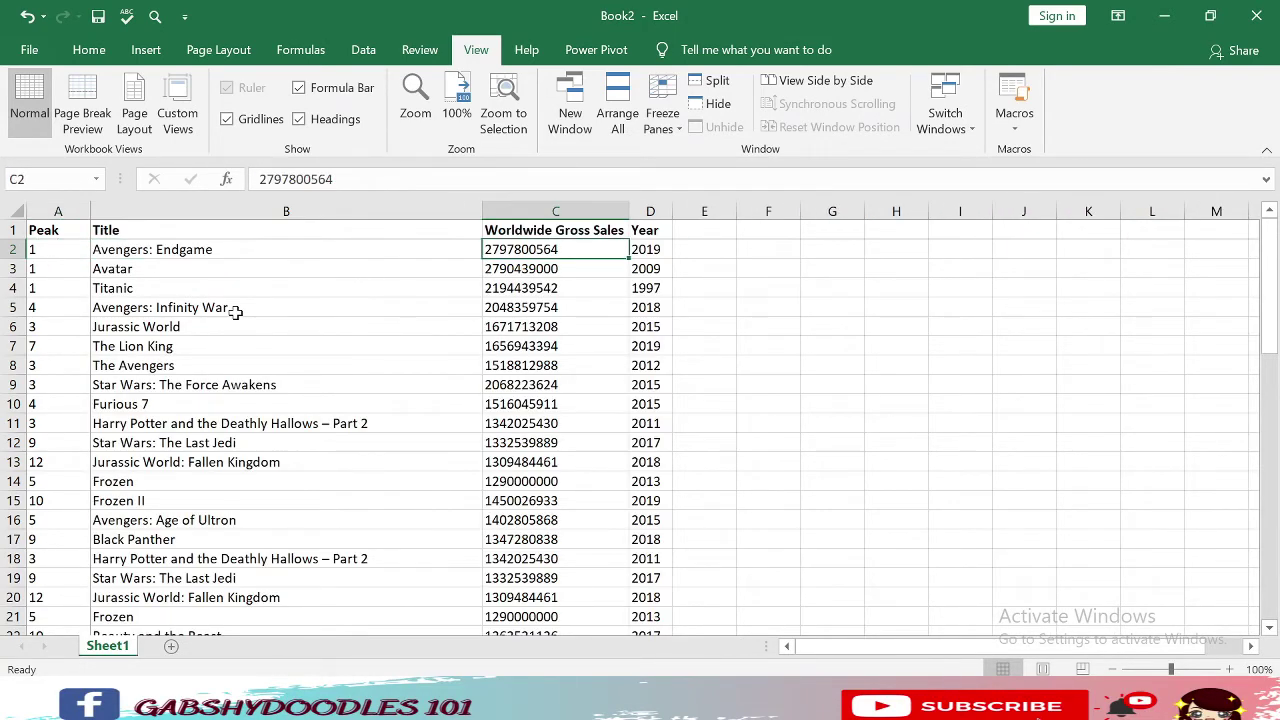
key("Right")
key("Left")
key("Right")
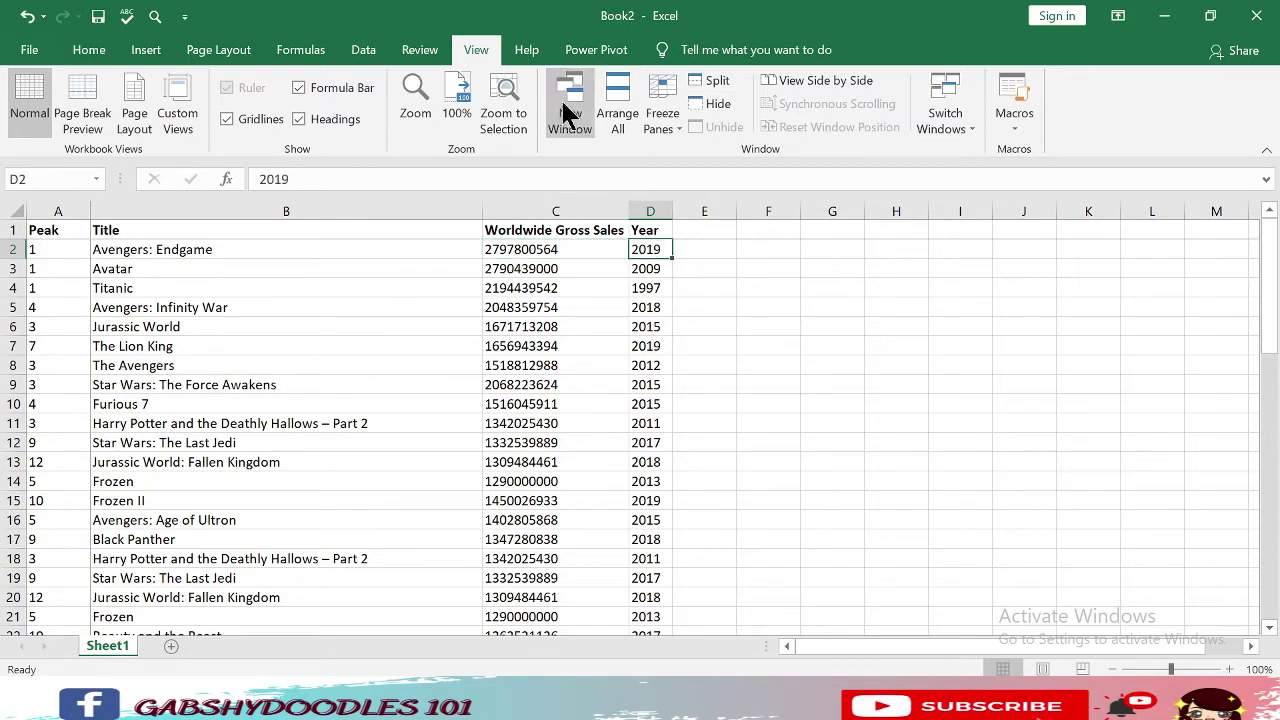
Refreeze at D2 so the header row and Peak, Title, Worldwide Gross Sales columns stay fixed.
left_click(662, 120)
left_click(680, 143)
left_click(662, 120)
left_click(700, 157)
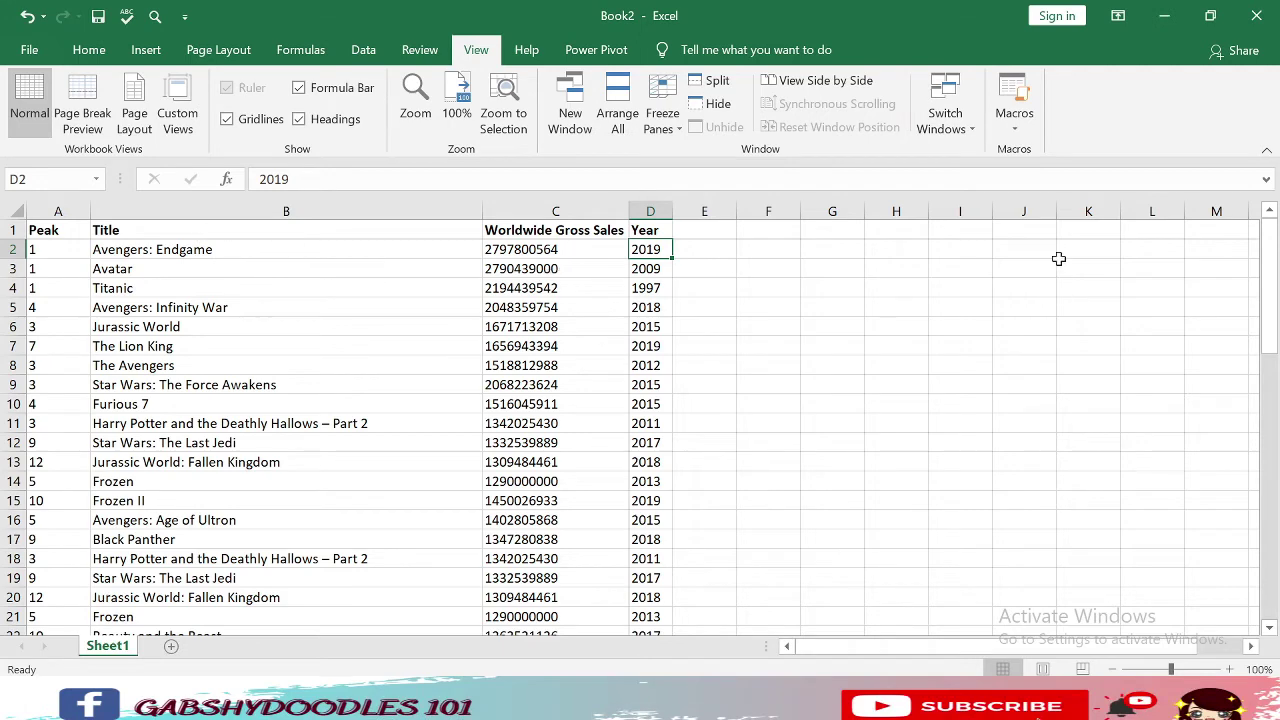
Arrow far right and down, then back to the Worldwide Gross Sales header, verifying the freeze.
key("Right")
key("Right")
key("Right")
key("Right")
key("Right")
key("Right")
key("Right")
key("Right")
key("Right")
key("Right")
key("Right")
key("Right")
key("Right")
key("Right")
key("Right")
key("Right")
key("Right")
key("Right")
key("Right")
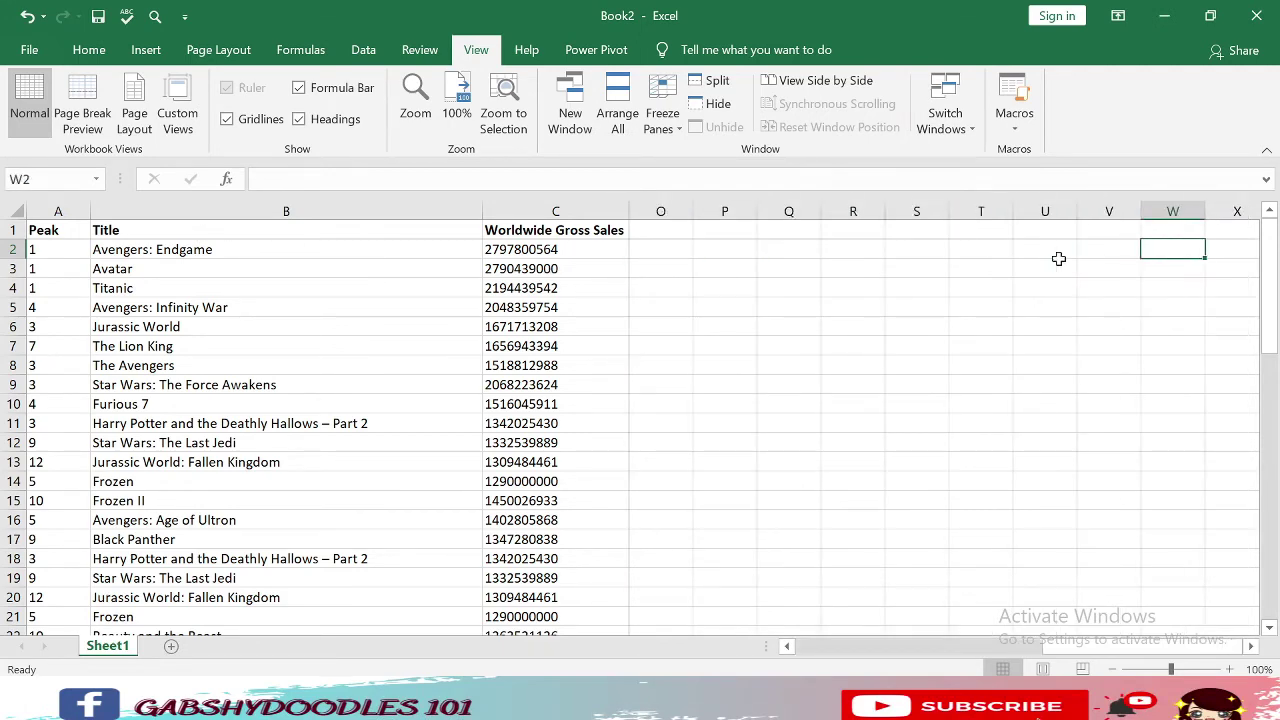
key("Down")
key("Down")
key("Down")
key("Down")
key("Down")
key("Down")
key("Down")
key("Down")
key("Down")
key("Down")
key("Down")
key("Down")
key("Down")
key("Down")
key("Down")
key("Down")
key("Down")
key("Down")
key("Down")
key("Down")
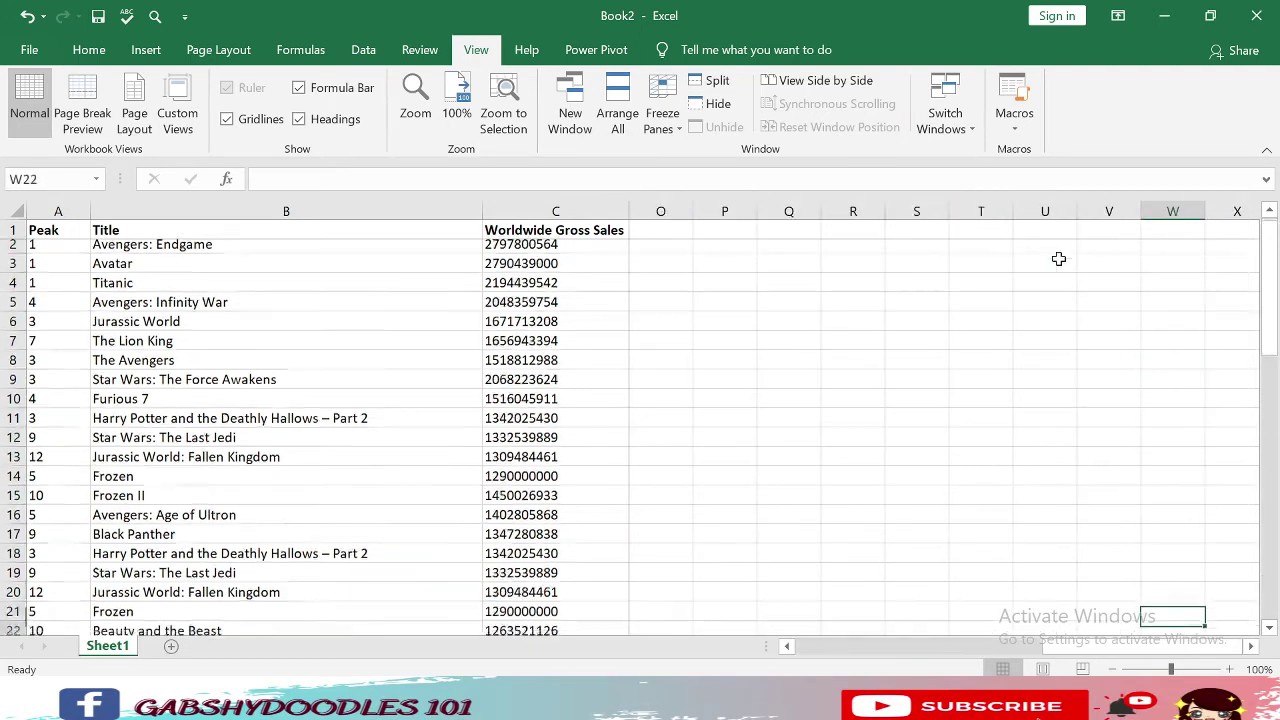
key("Down")
key("Down")
key("Down")
key("Down")
key("Down")
key("Down")
key("Down")
key("Down")
key("Down")
key("Down")
key("Down")
key("Down")
key("Down")
key("Down")
key("Down")
key("Down")
key("Down")
key("Down")
key("Down")
key("Down")
key("Up")
key("Up")
key("Up")
key("Up")
key("Up")
key("Up")
key("Up")
key("Up")
key("Up")
key("Up")
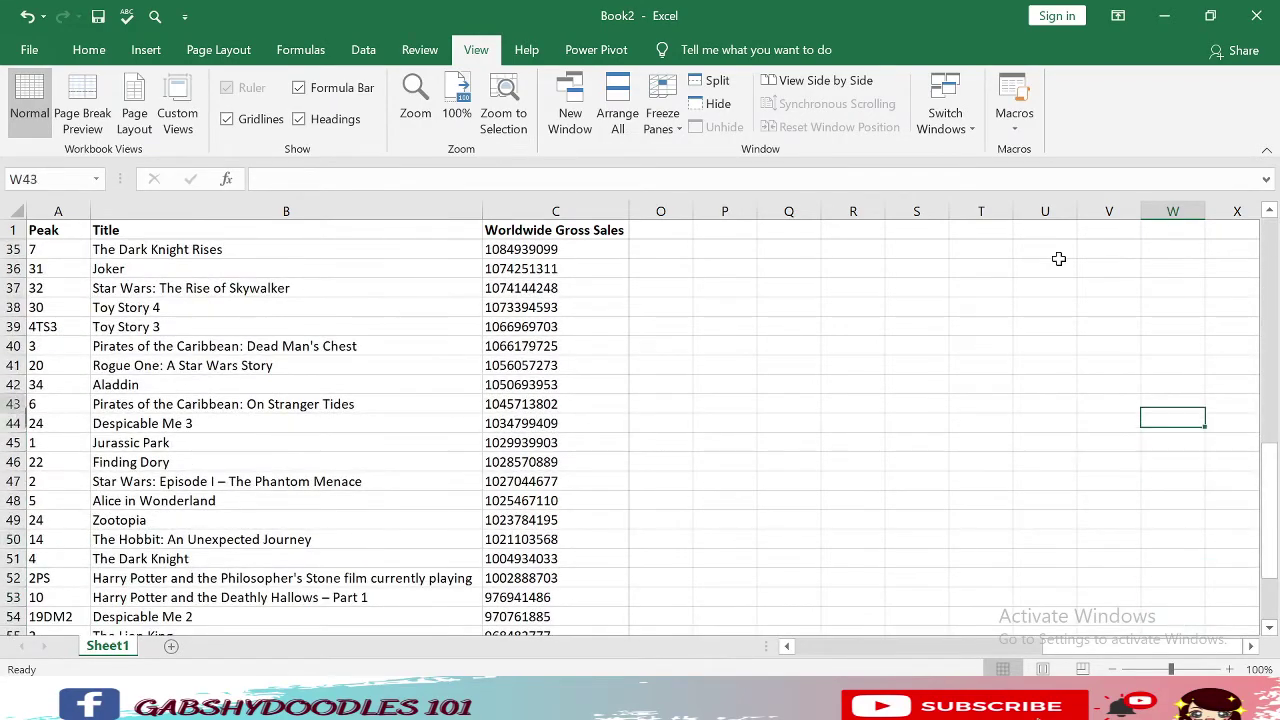
key("Up")
key("Up")
key("Up")
key("Up")
key("Up")
key("Up")
key("Up")
key("Up")
key("Up")
key("Up")
key("Up")
key("Up")
key("Up")
key("Up")
key("Up")
key("Up")
key("Up")
key("Up")
key("Up")
key("Up")
key("Left")
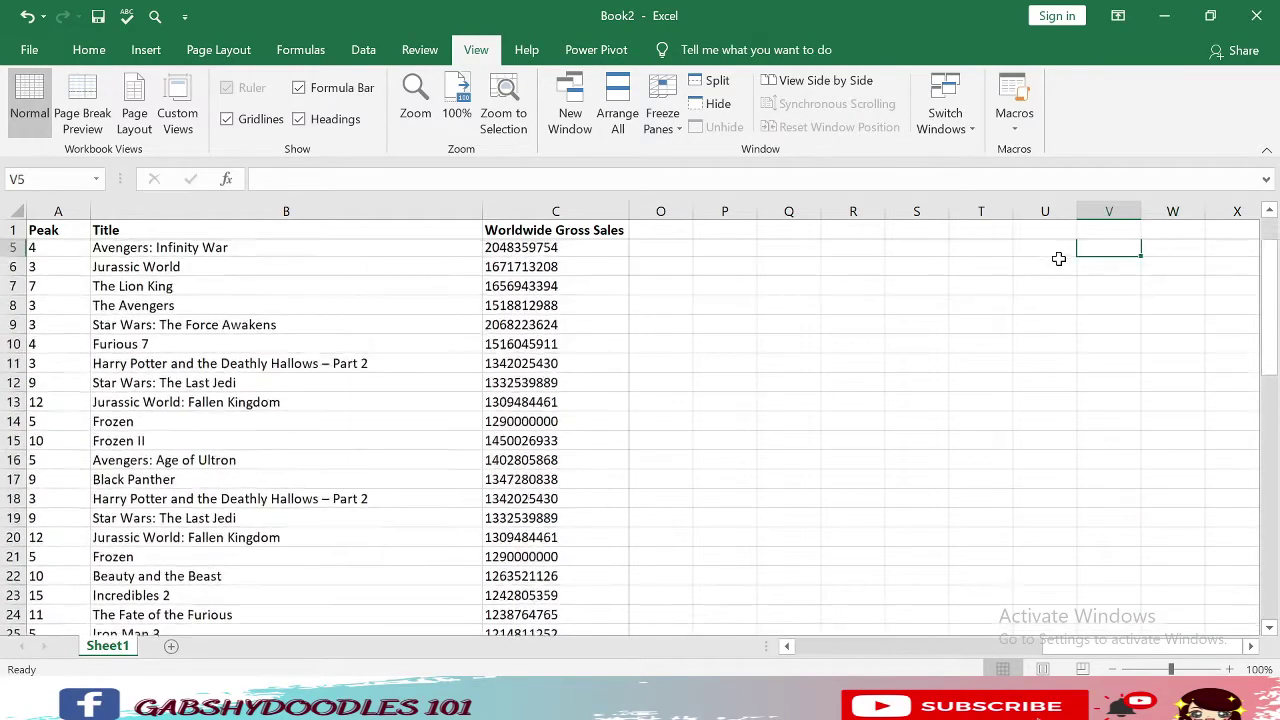
key("Up")
key("Up")
key("Up")
key("Up")
key("Left")
key("Left")
key("Left")
key("Left")
key("Left")
key("Left")
key("Left")
key("Left")
key("Left")
key("Left")
key("Left")
key("Down")
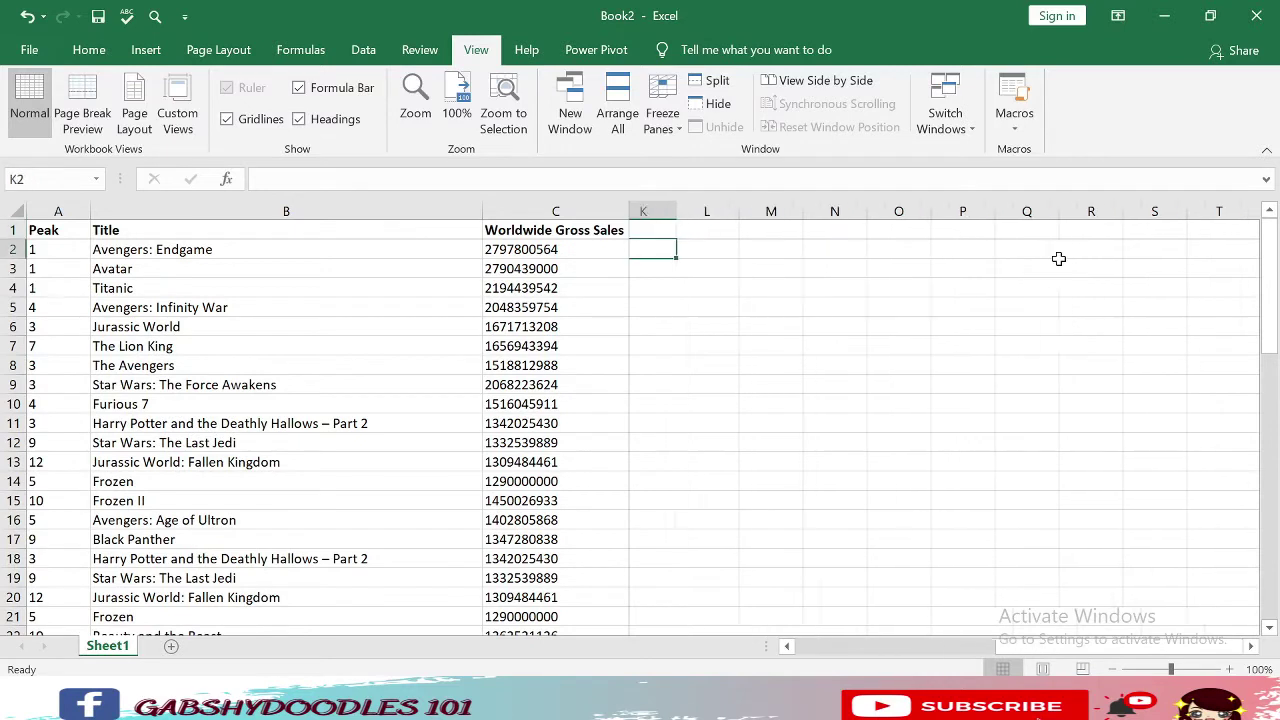
key("Left")
key("Left")
key("Left")
key("Left")
key("Left")
key("Left")
key("Left")
key("Left")
key("Left")
key("Left")
key("Right")
key("Right")
key("Up")
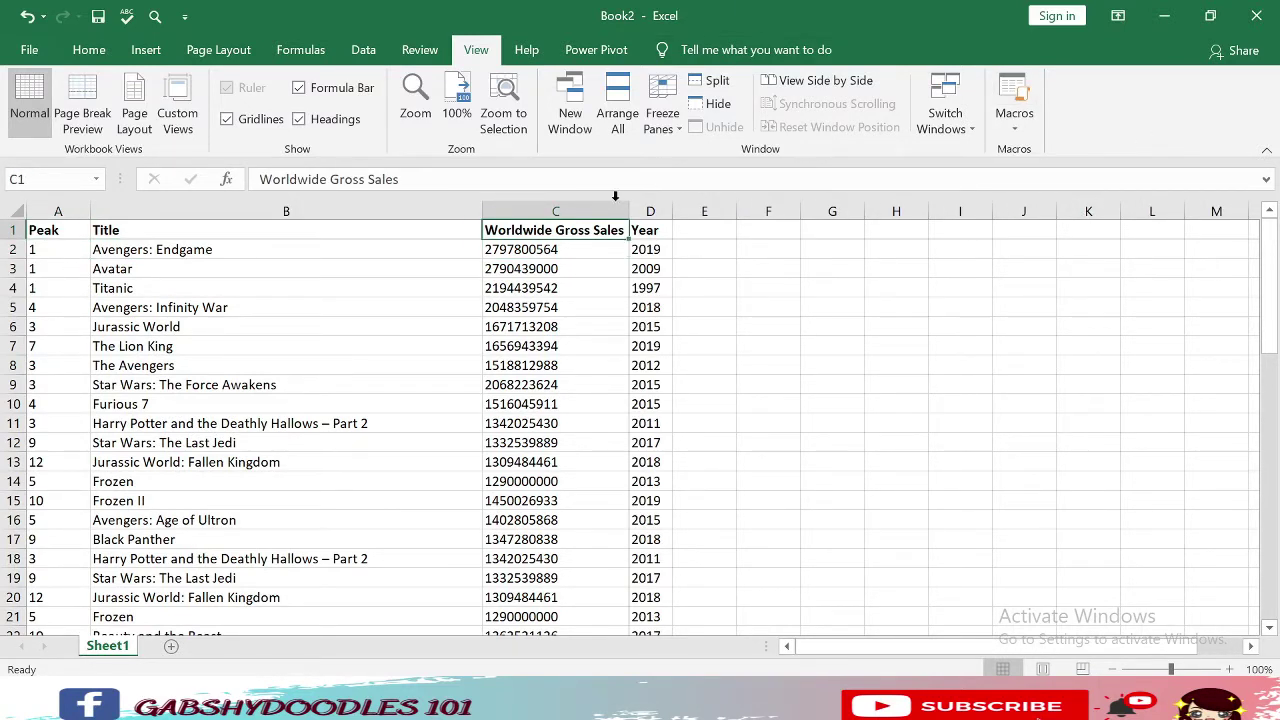
Make C2 active, unfreeze, and freeze again to fix the header row plus Peak and Title columns.
left_click_drag(302, 228, 590, 231)
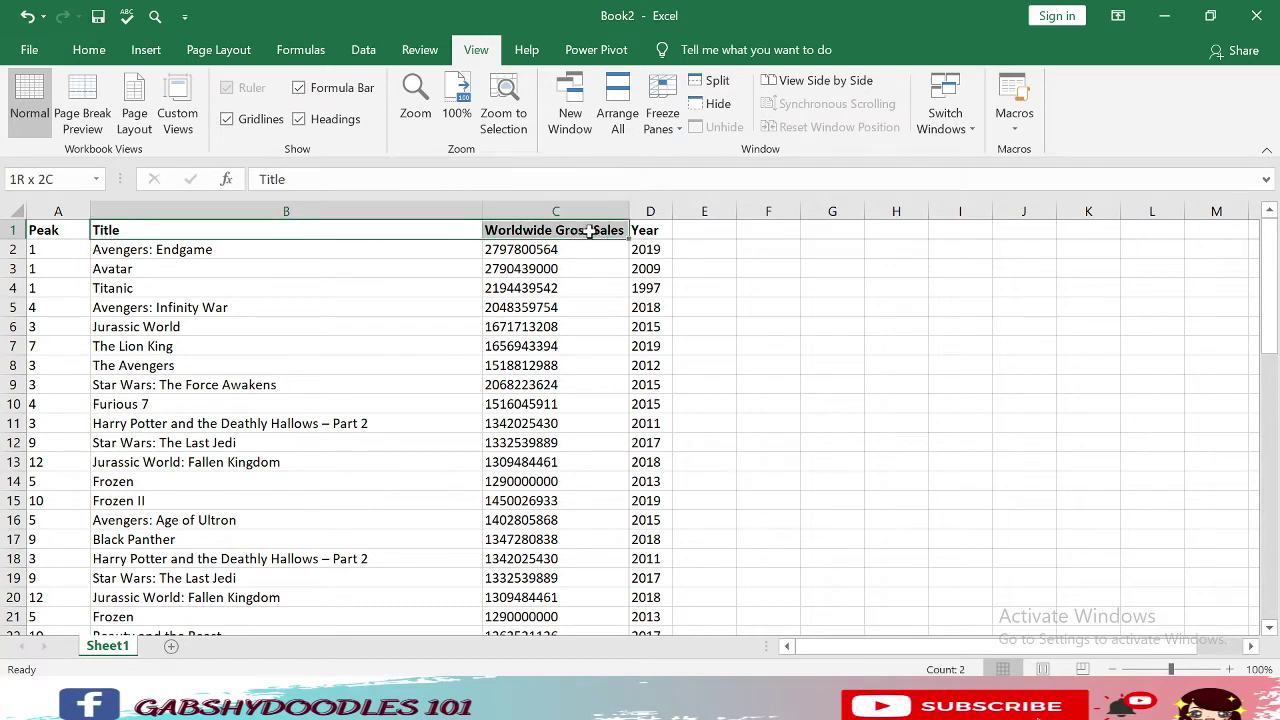
left_click_drag(393, 252, 366, 517)
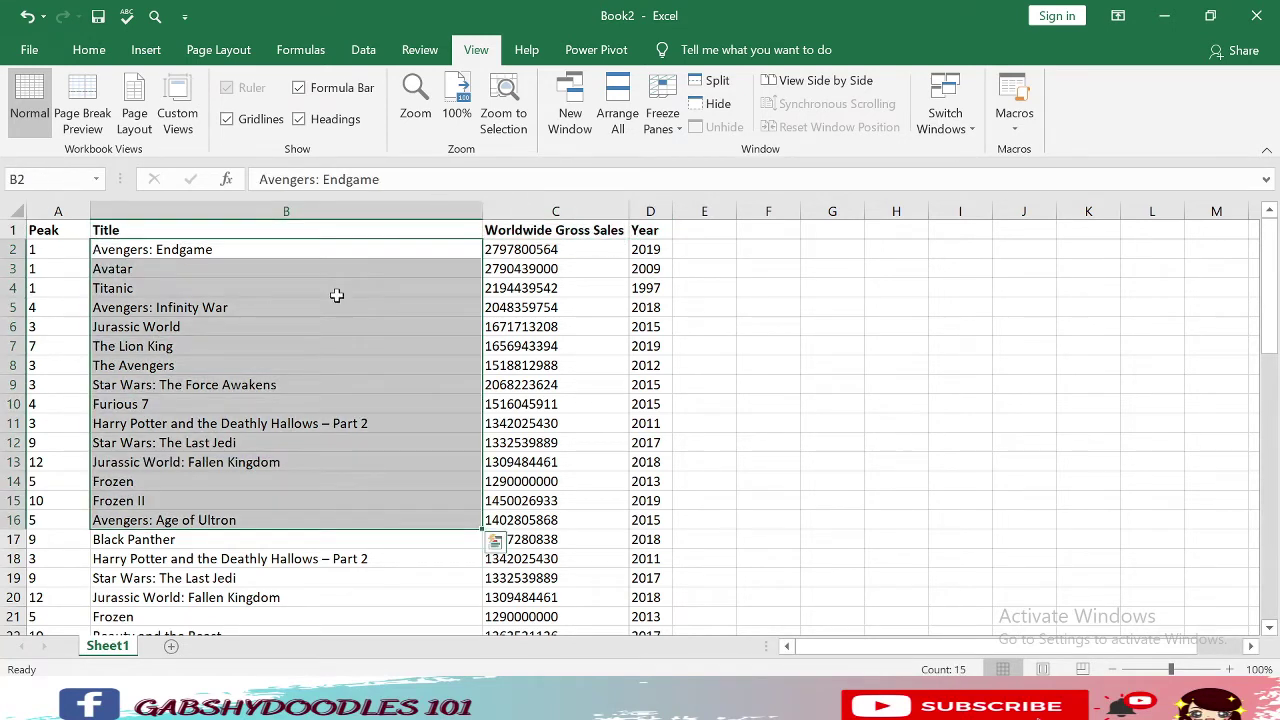
left_click(522, 254)
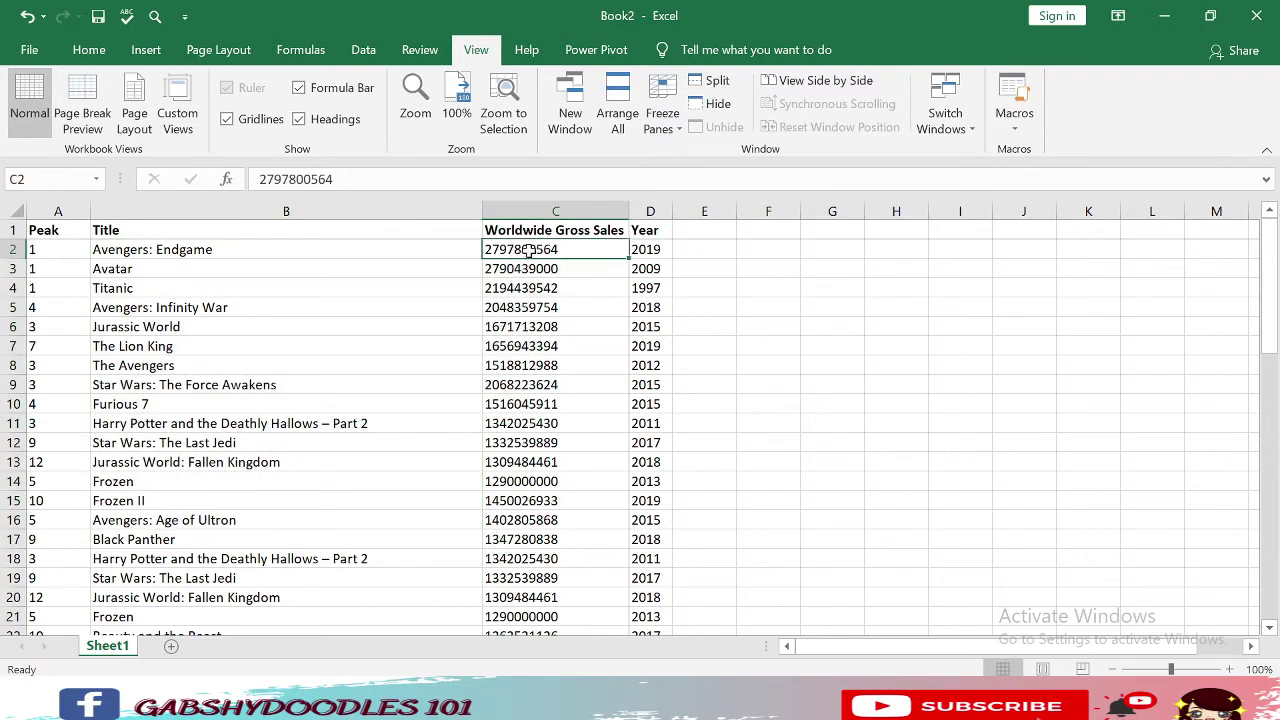
left_click(666, 109)
left_click(731, 177)
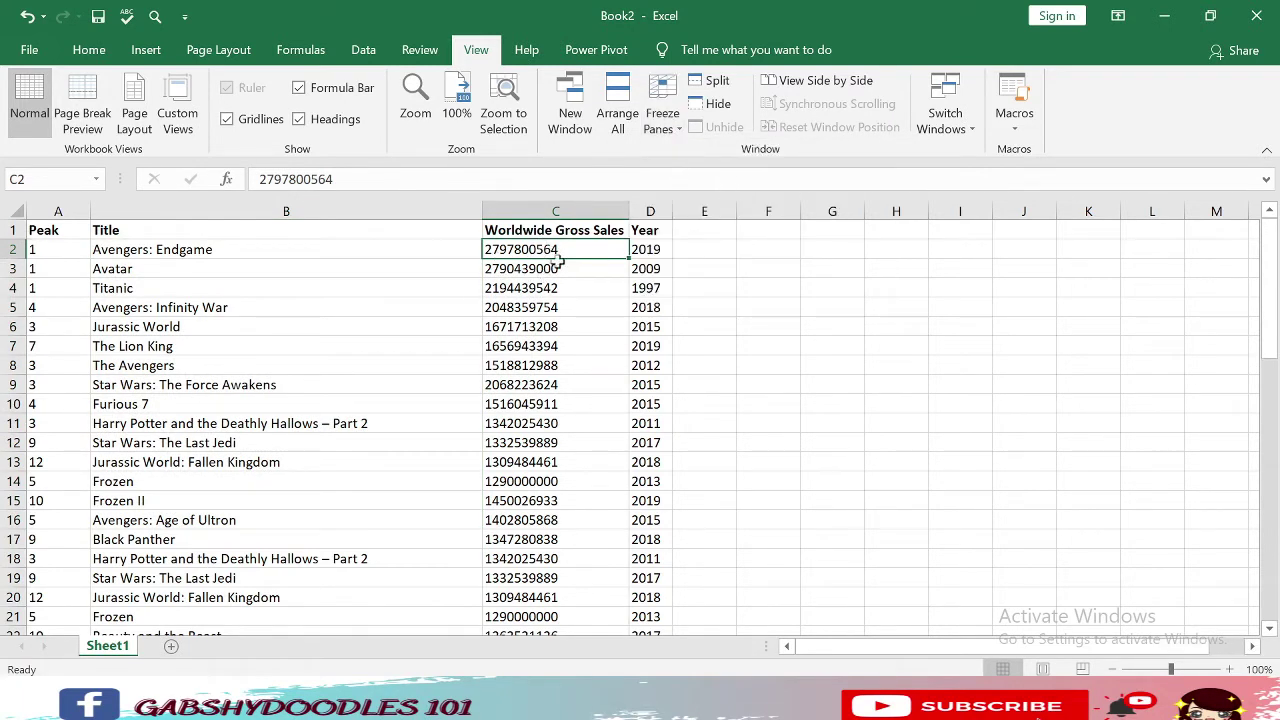
left_click(665, 115)
left_click(713, 161)
scroll(580, 350, "down", 14)
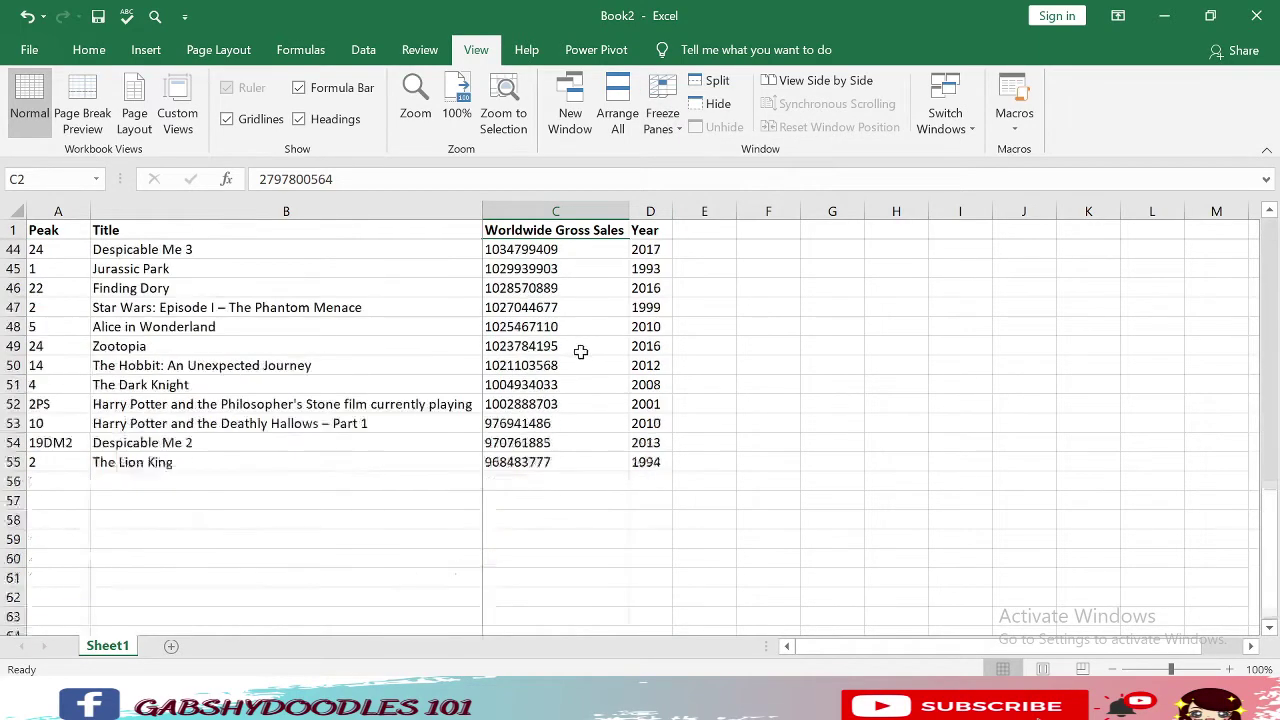
scroll(580, 352, "up", 14)
Check the Titanic row and select the first twenty gross values to review the full figures.
right_click(605, 385)
left_click(537, 292)
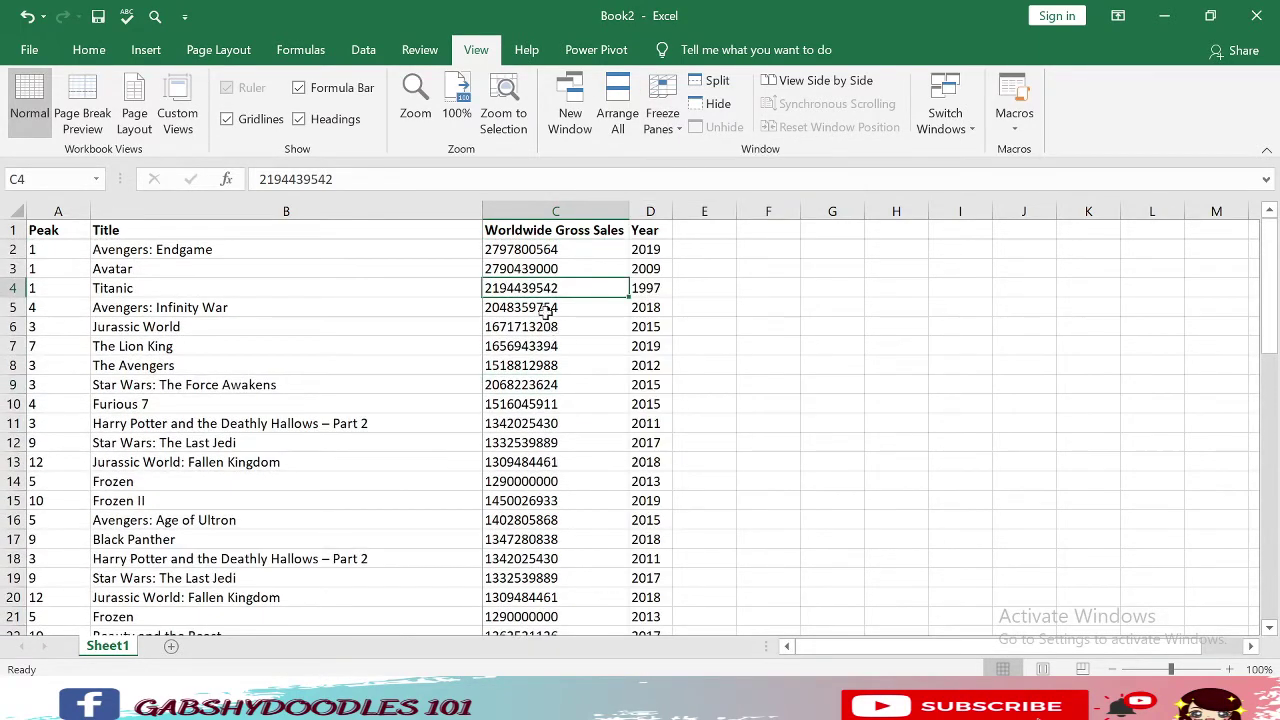
key("Left")
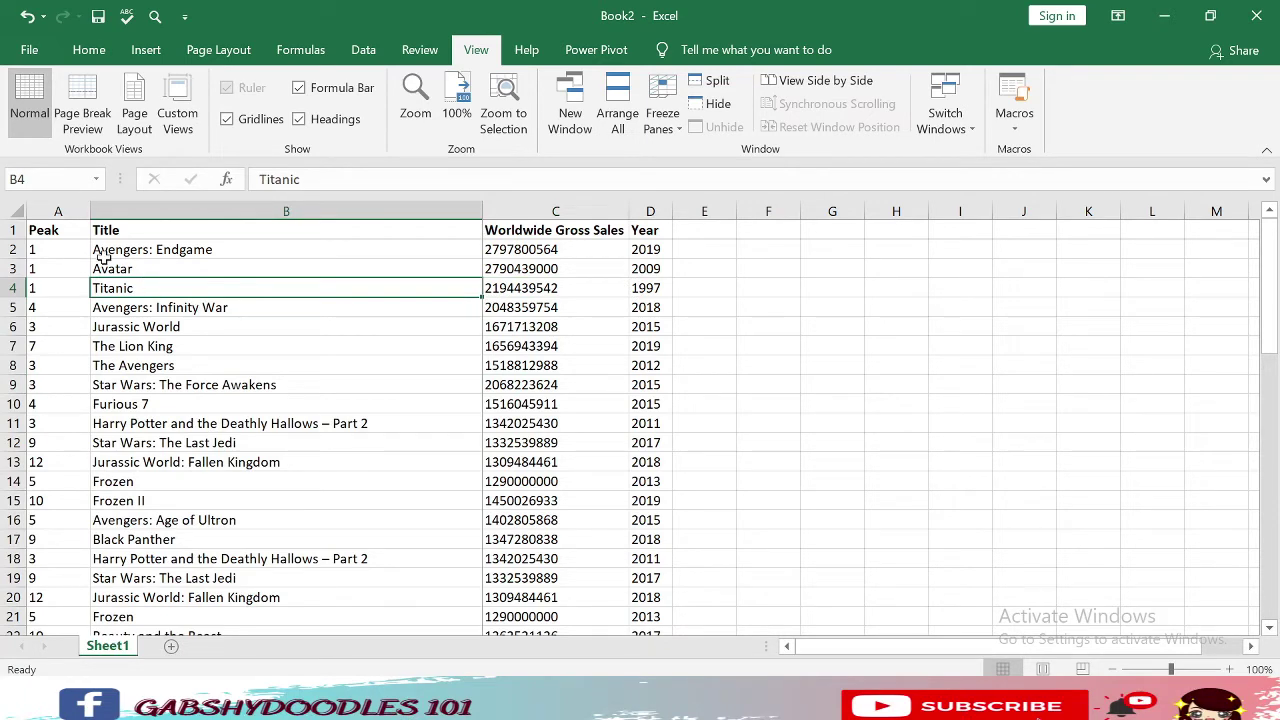
left_click_drag(558, 250, 537, 620)
scroll(560, 530, "down", 7)
scroll(575, 510, "up", 7)
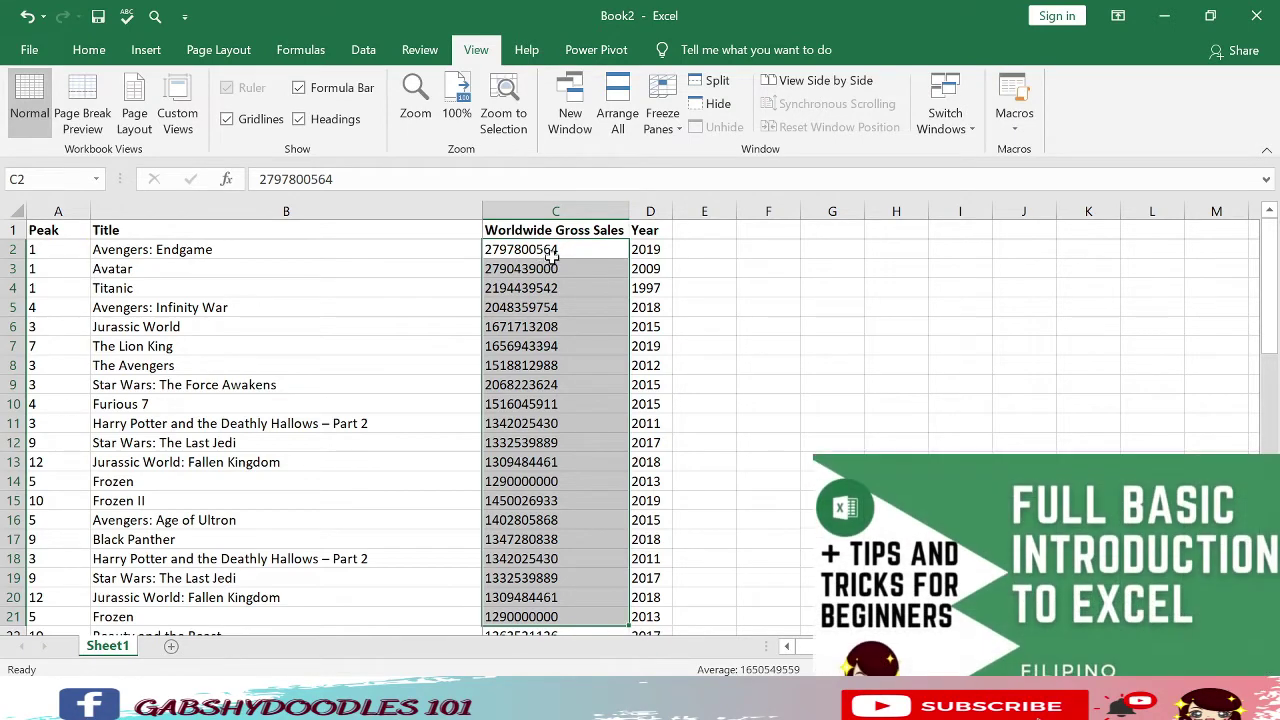
Select all 54 Worldwide Gross Sales values in column C.
left_click(550, 252)
scroll(574, 330, "down", 18)
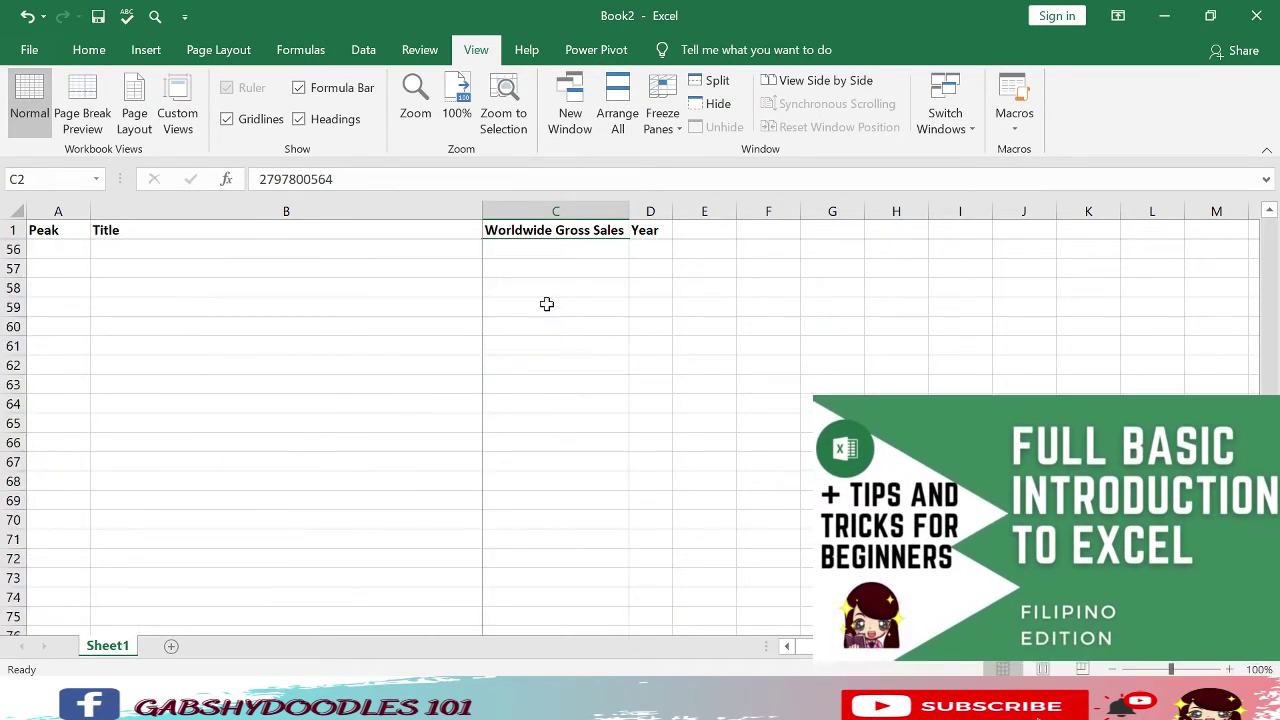
scroll(550, 400, "up", 4)
left_click_drag(537, 465, 549, 174)
left_click_drag(555, 232, 571, 603)
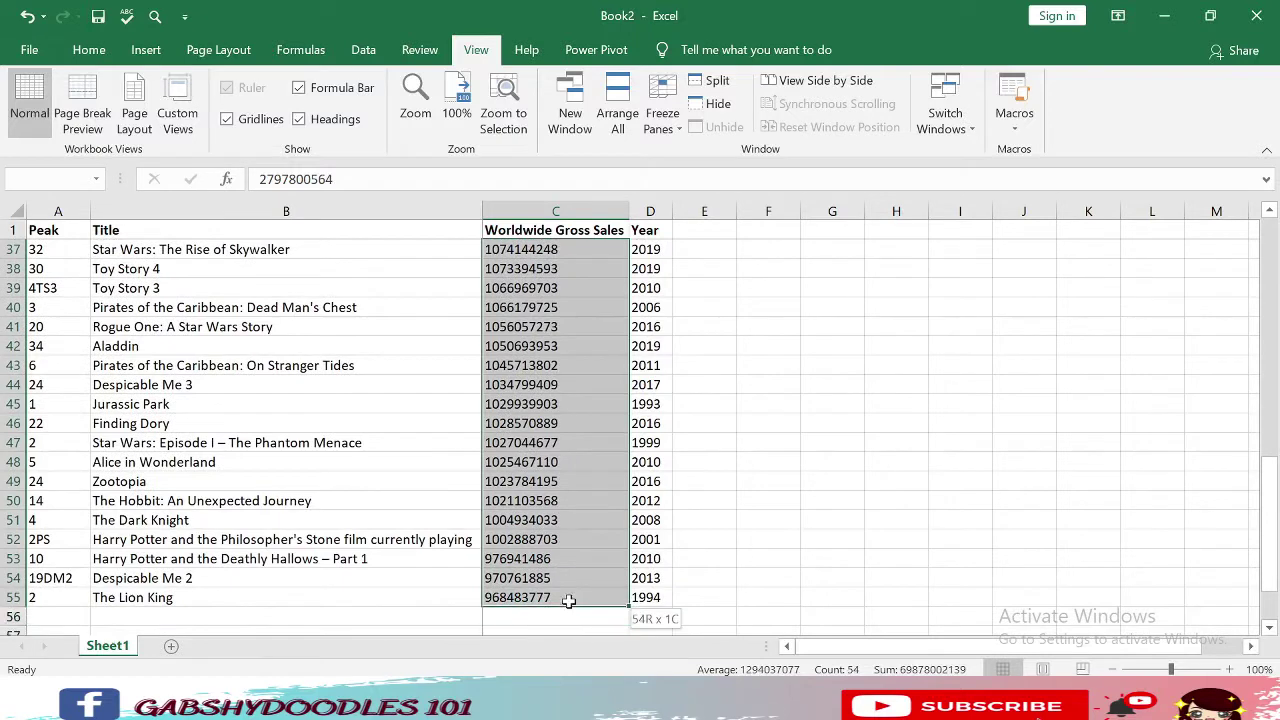
Format them as Accounting with the $ English (United States) symbol and 2 decimals.
left_click(100, 47)
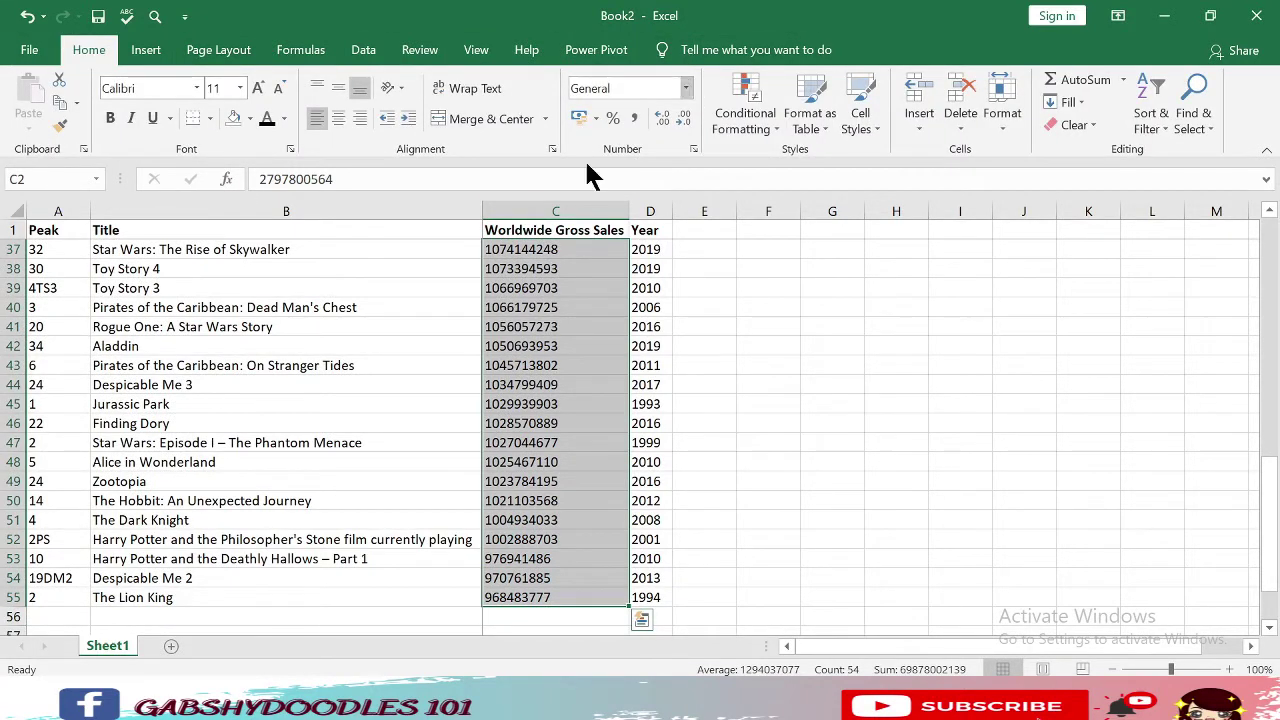
left_click(687, 90)
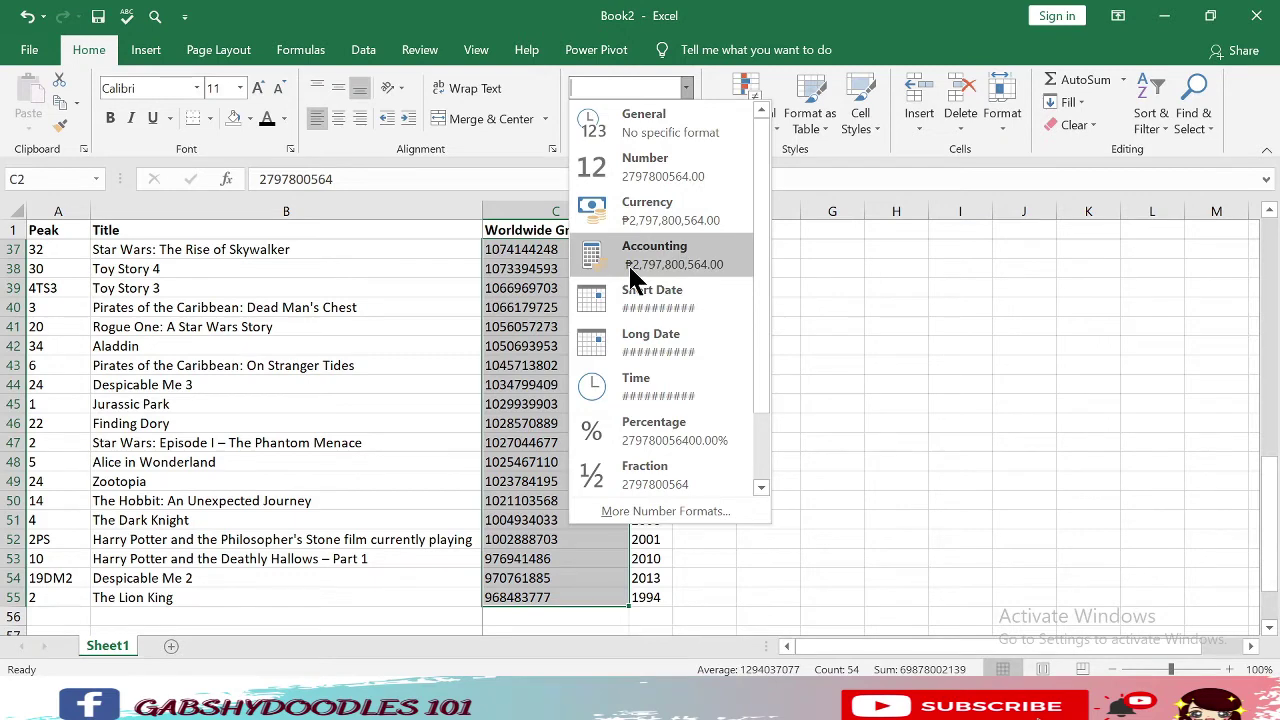
left_click(618, 510)
left_click_drag(500, 190, 911, 180)
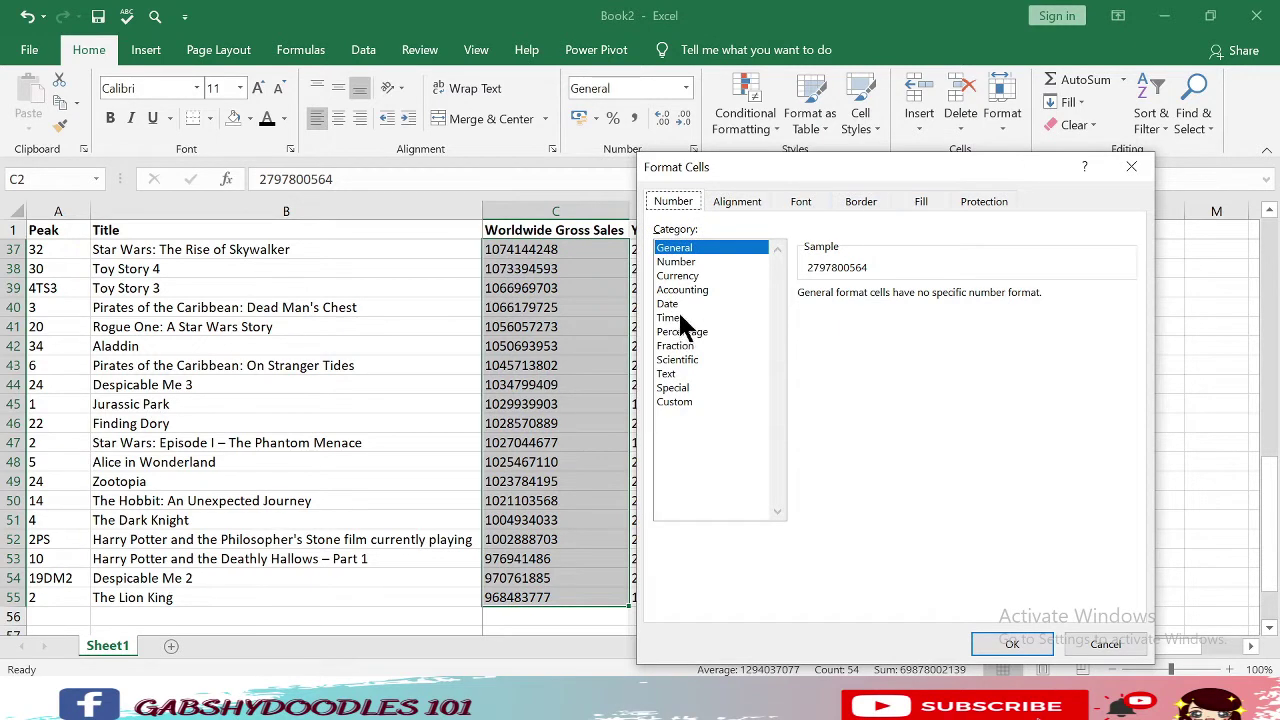
left_click(700, 289)
left_click(901, 318)
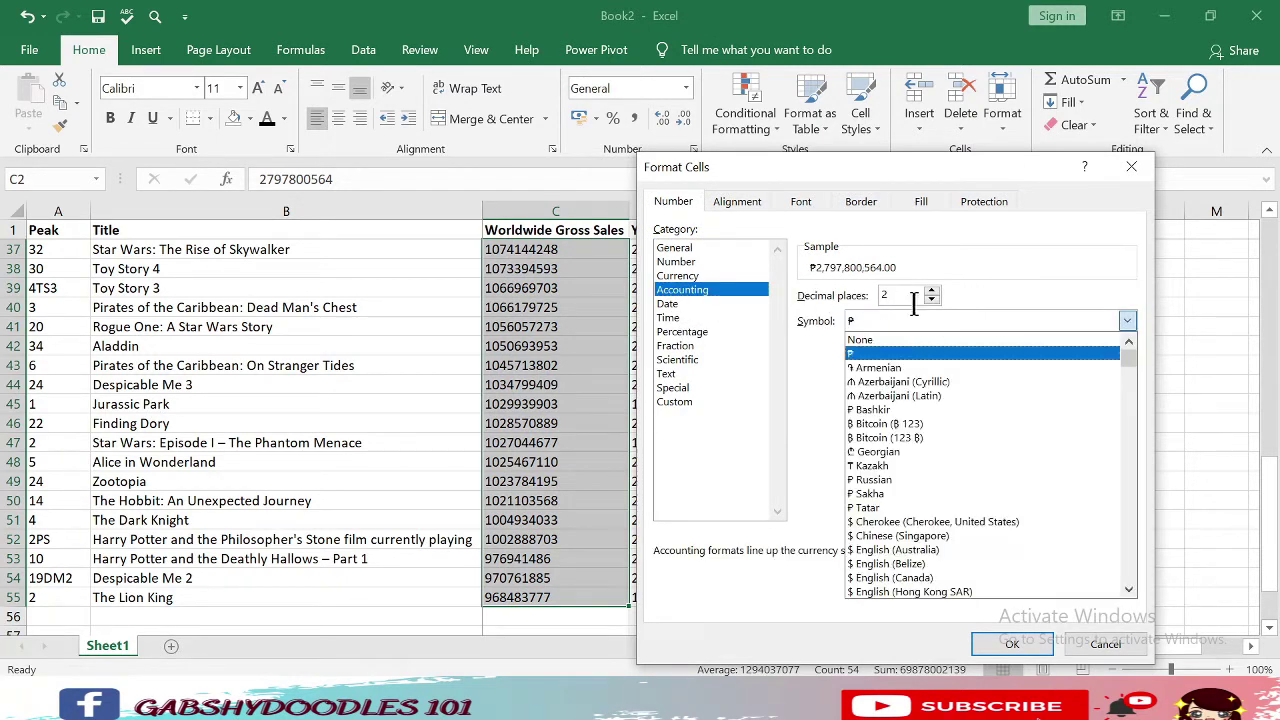
scroll(940, 540, "down", 2)
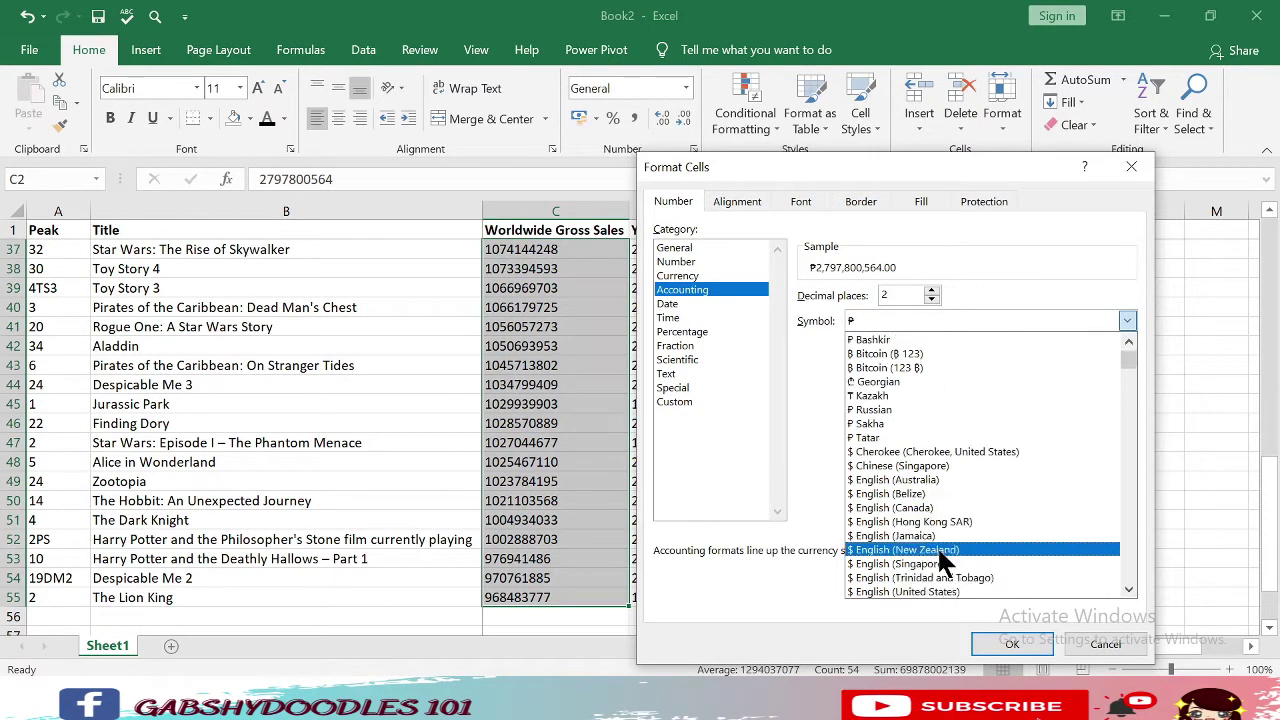
scroll(949, 579, "down", 1)
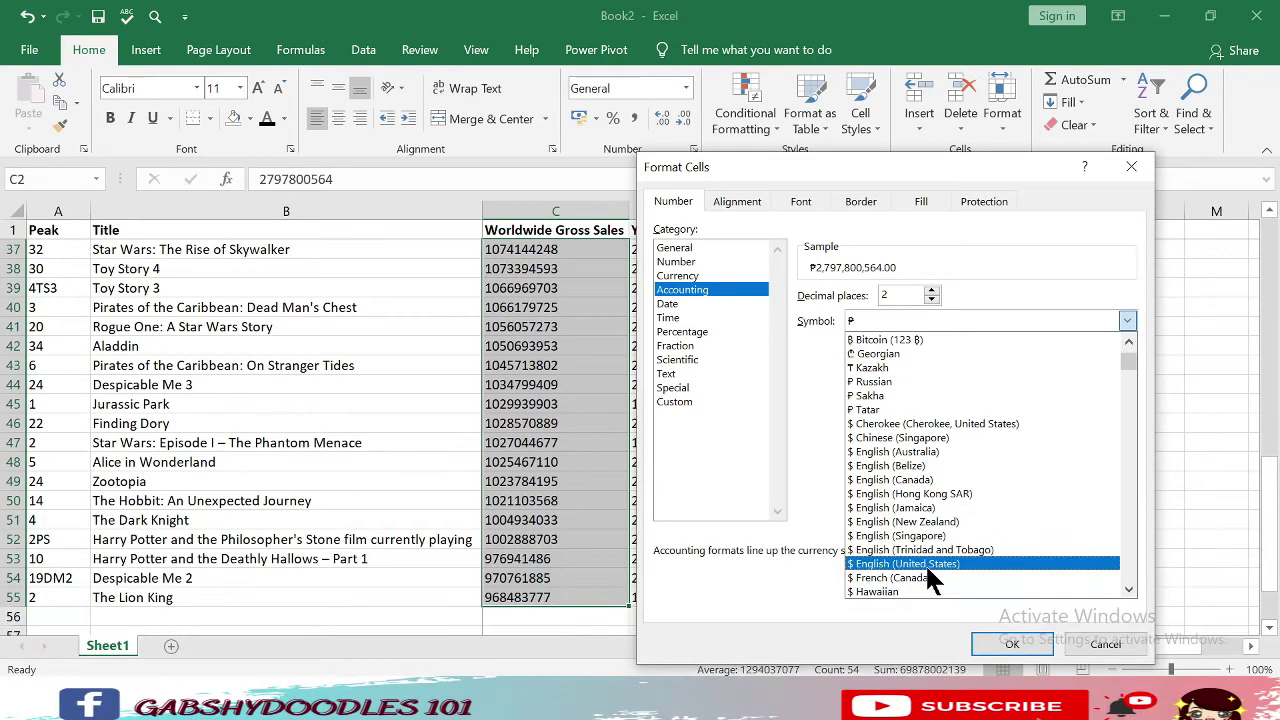
left_click(925, 563)
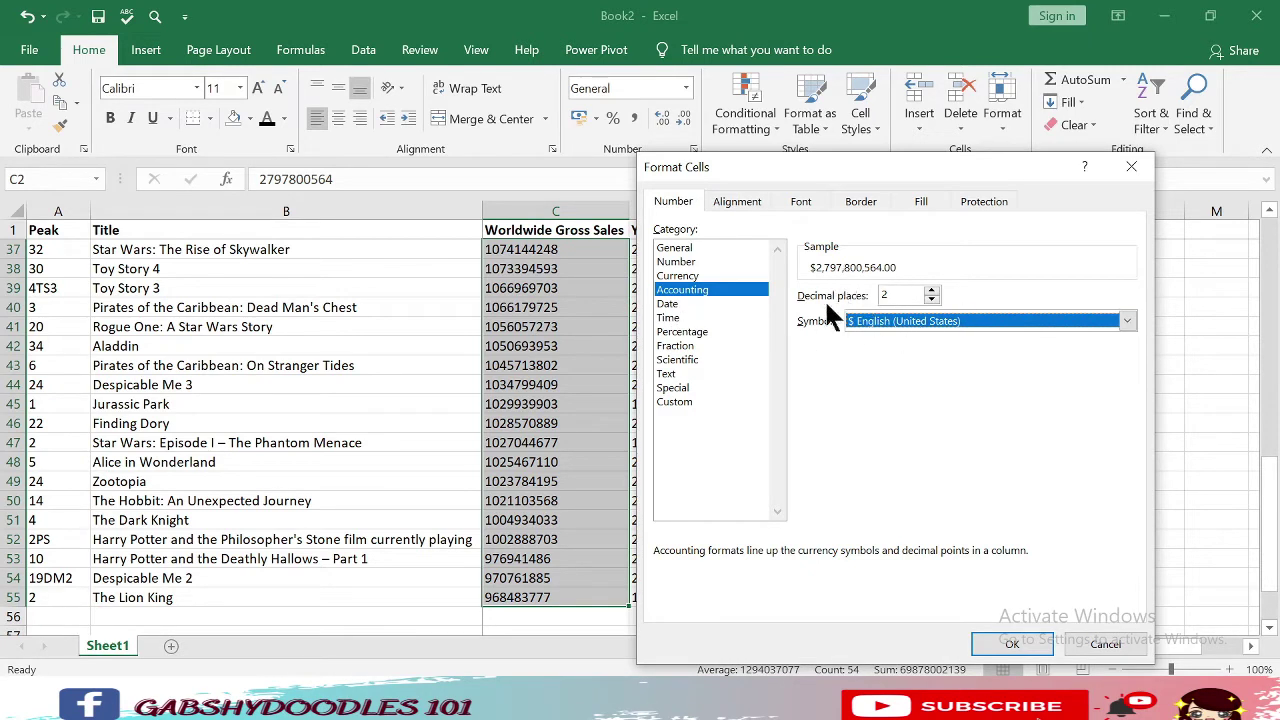
left_click(1010, 642)
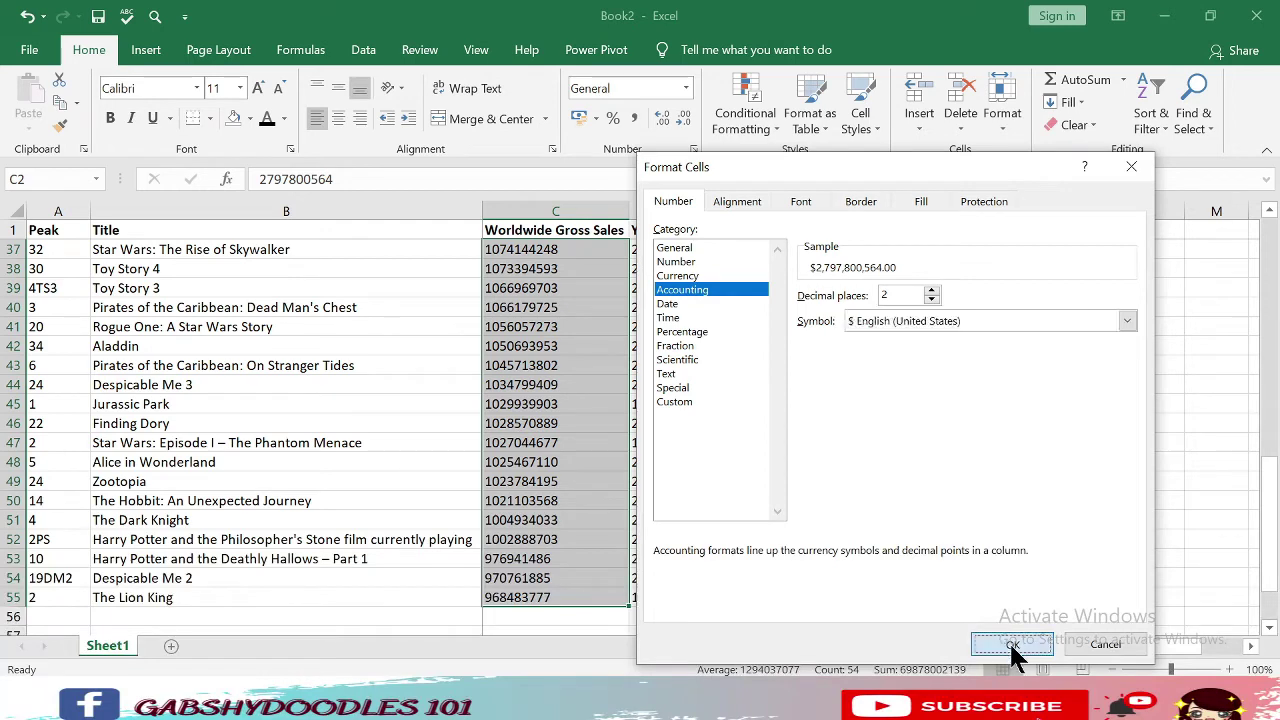
scroll(528, 466, "up", 4)
scroll(528, 466, "up", 8)
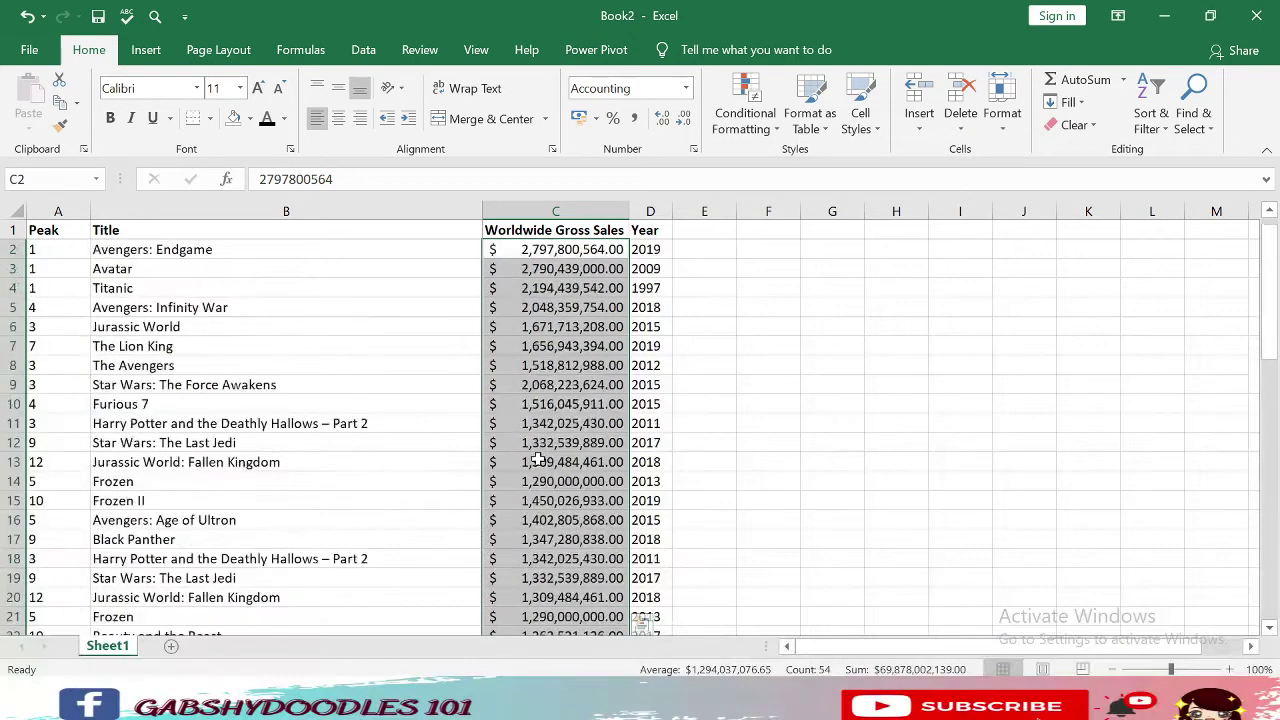
scroll(560, 285, "down", 5)
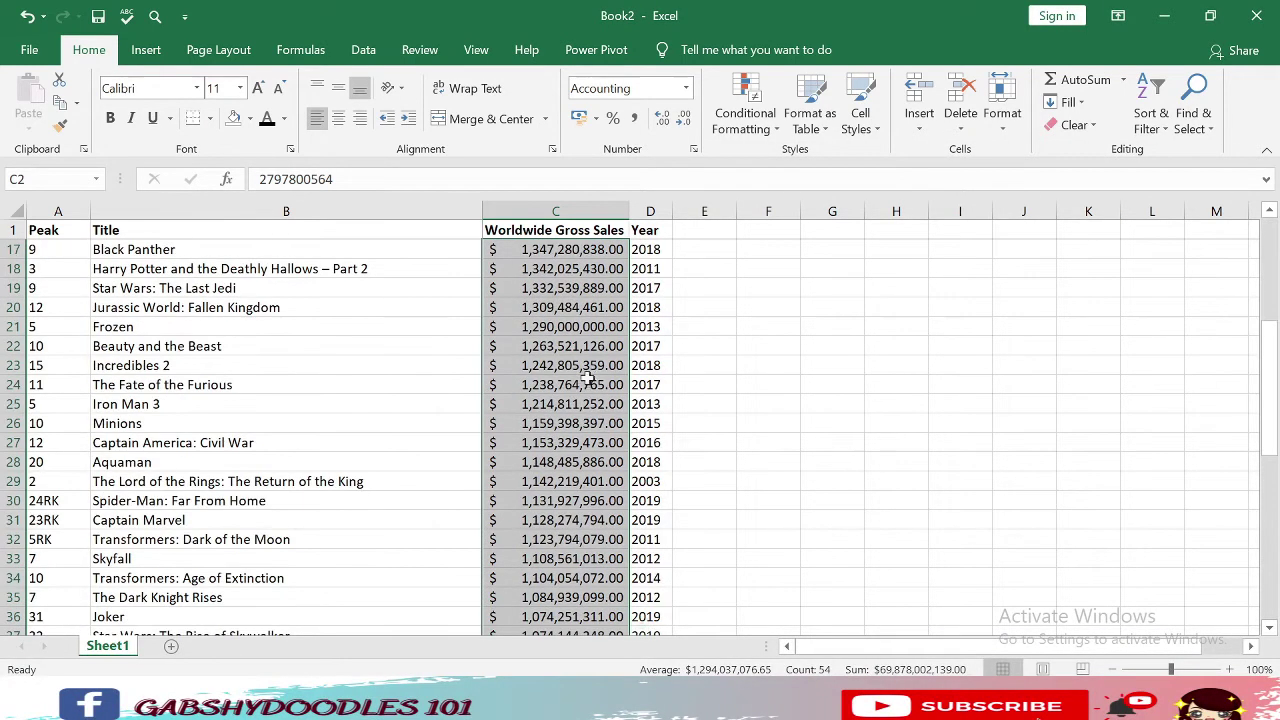
scroll(581, 375, "down", 9)
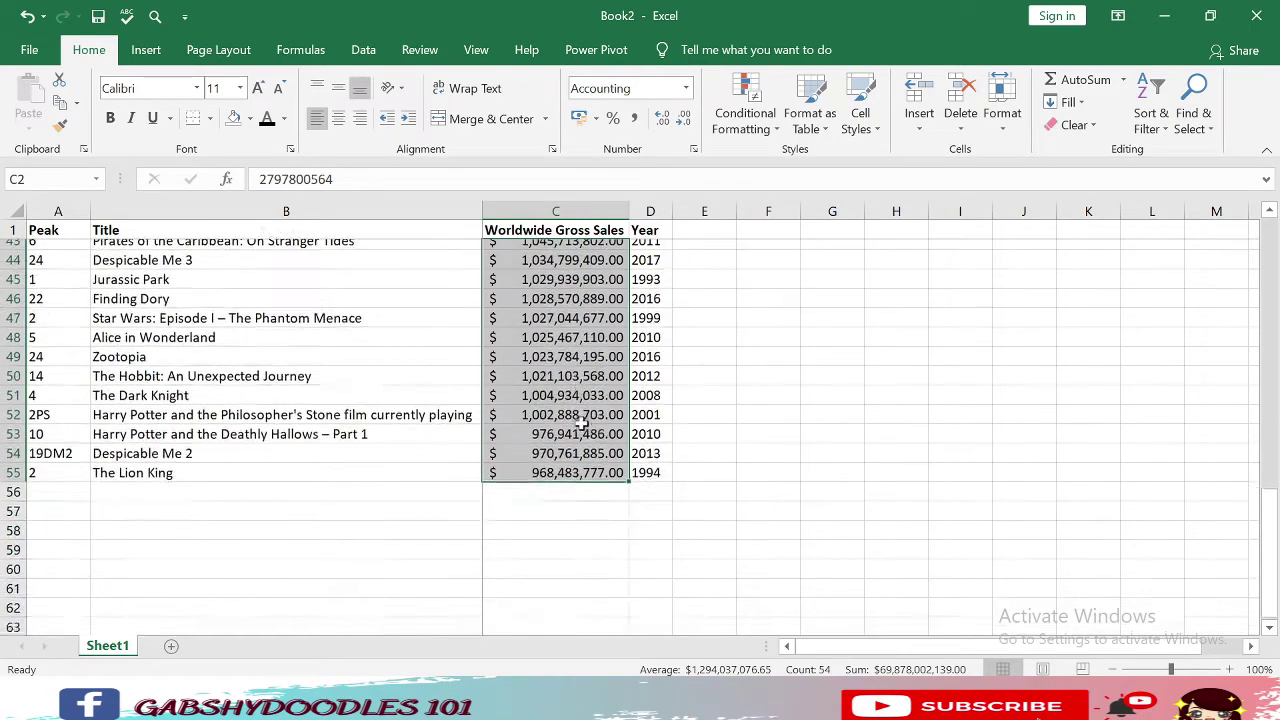
left_click(586, 466)
left_click(576, 437)
left_click(578, 404)
left_click(578, 346)
scroll(580, 300, "up", 11)
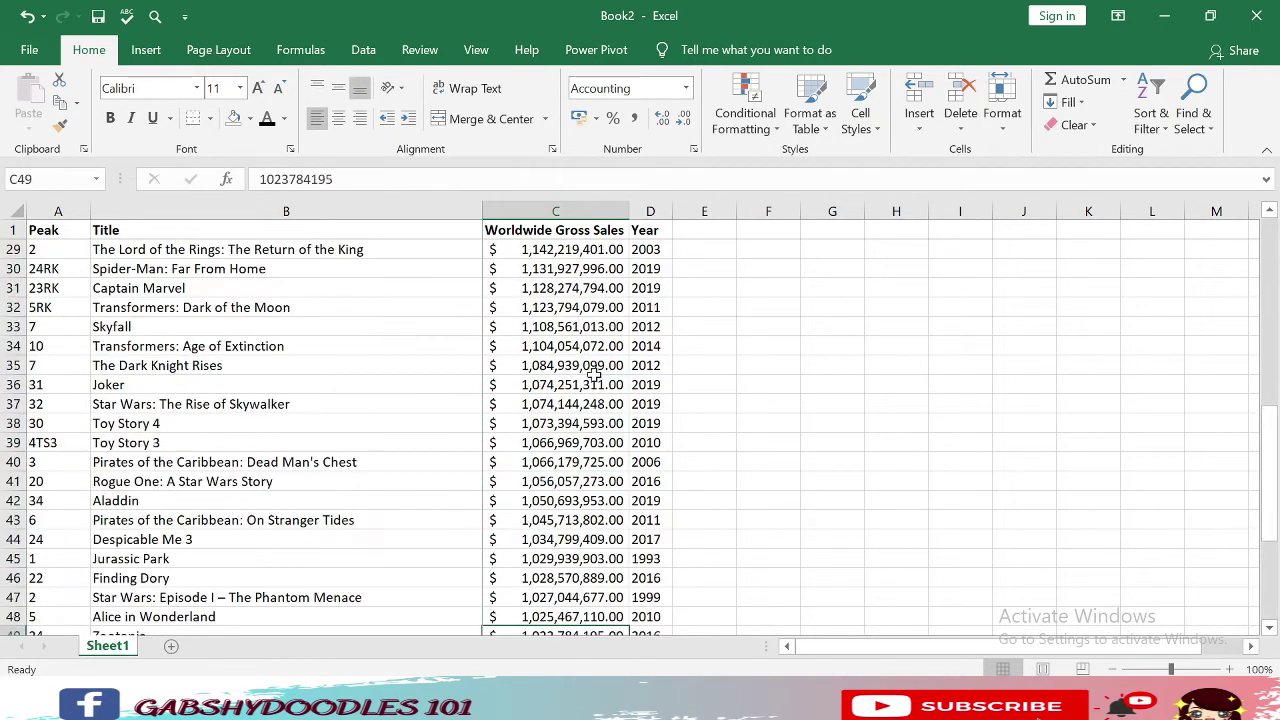
left_click(585, 249)
scroll(590, 378, "down", 3)
scroll(592, 327, "down", 3)
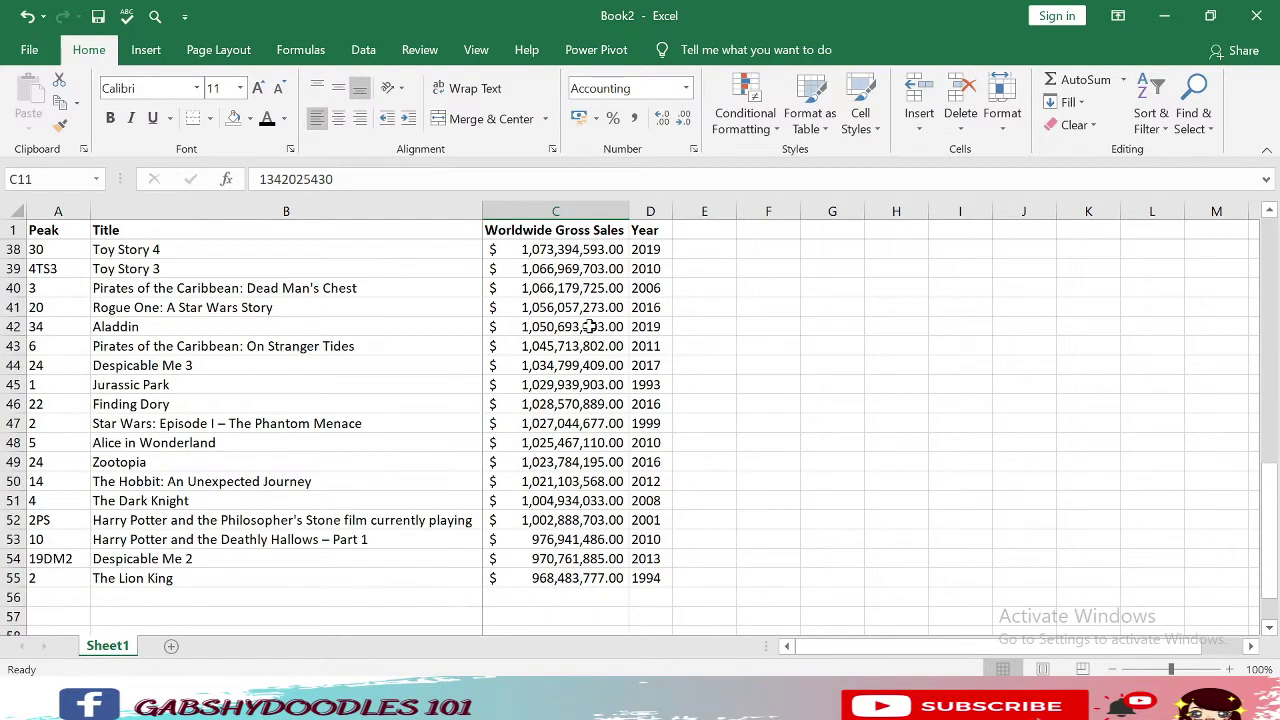
scroll(590, 330, "up", 12)
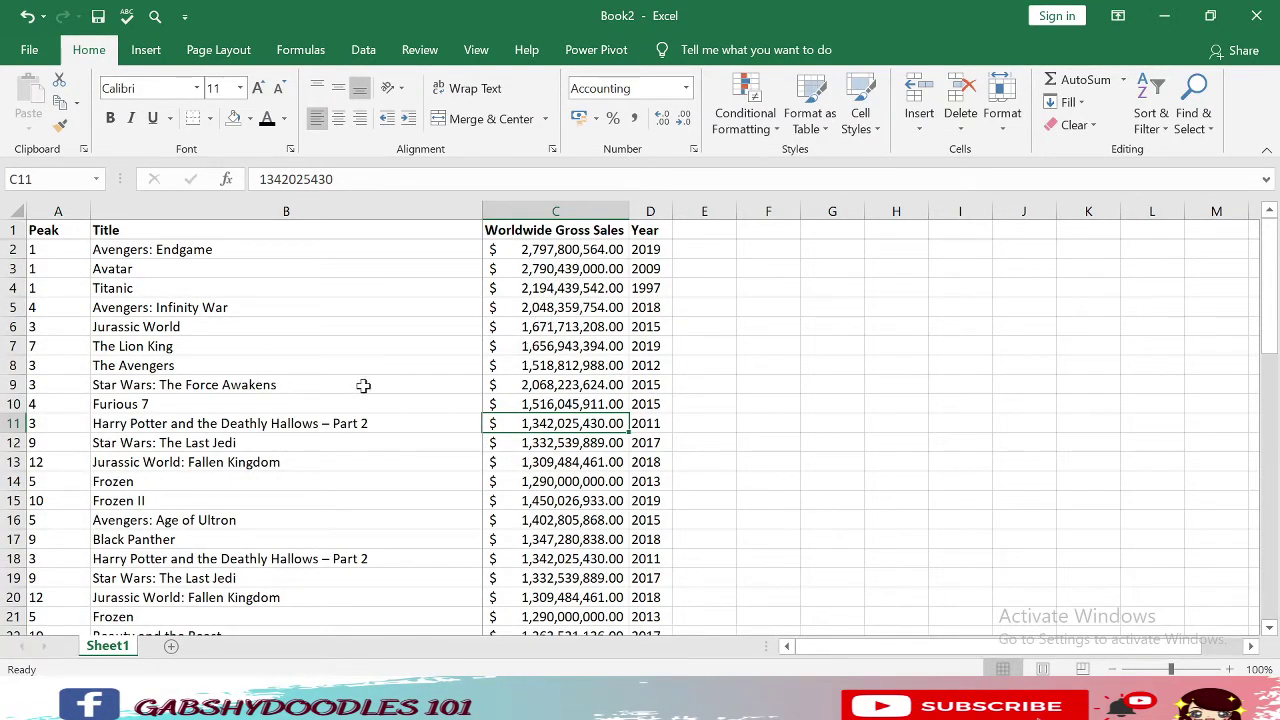
scroll(378, 432, "down", 5)
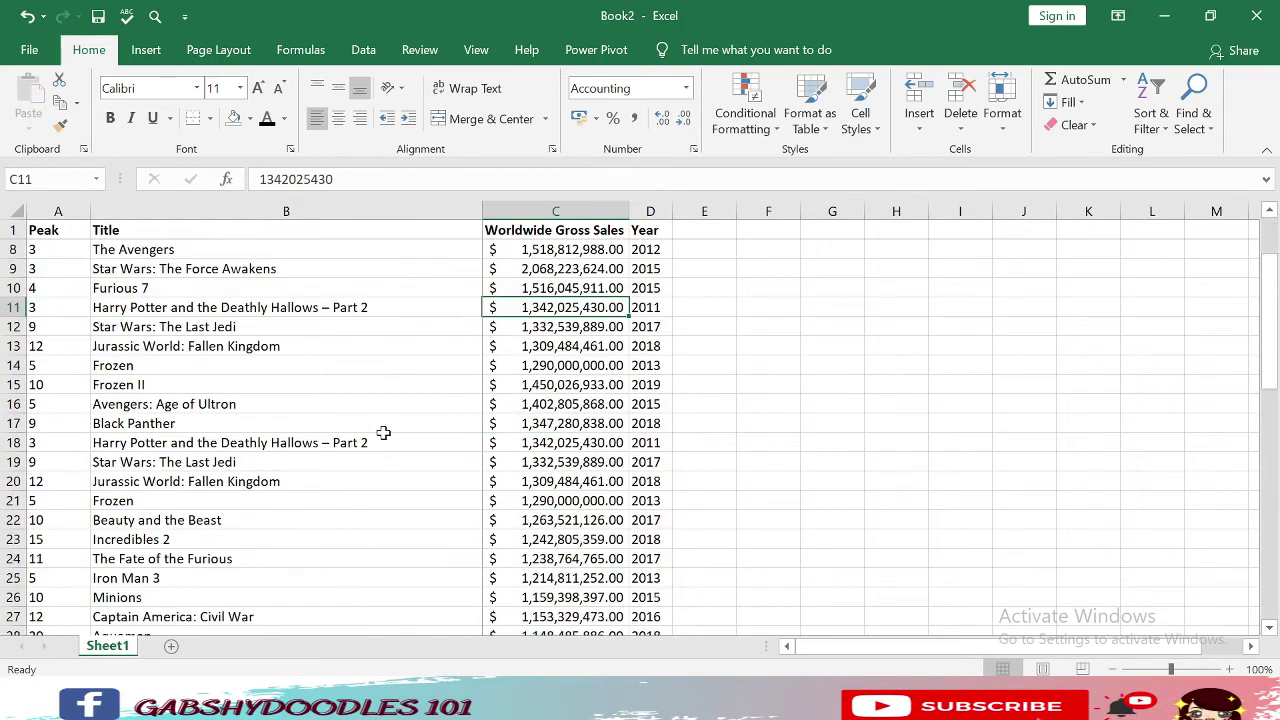
scroll(401, 404, "down", 7)
scroll(399, 400, "up", 12)
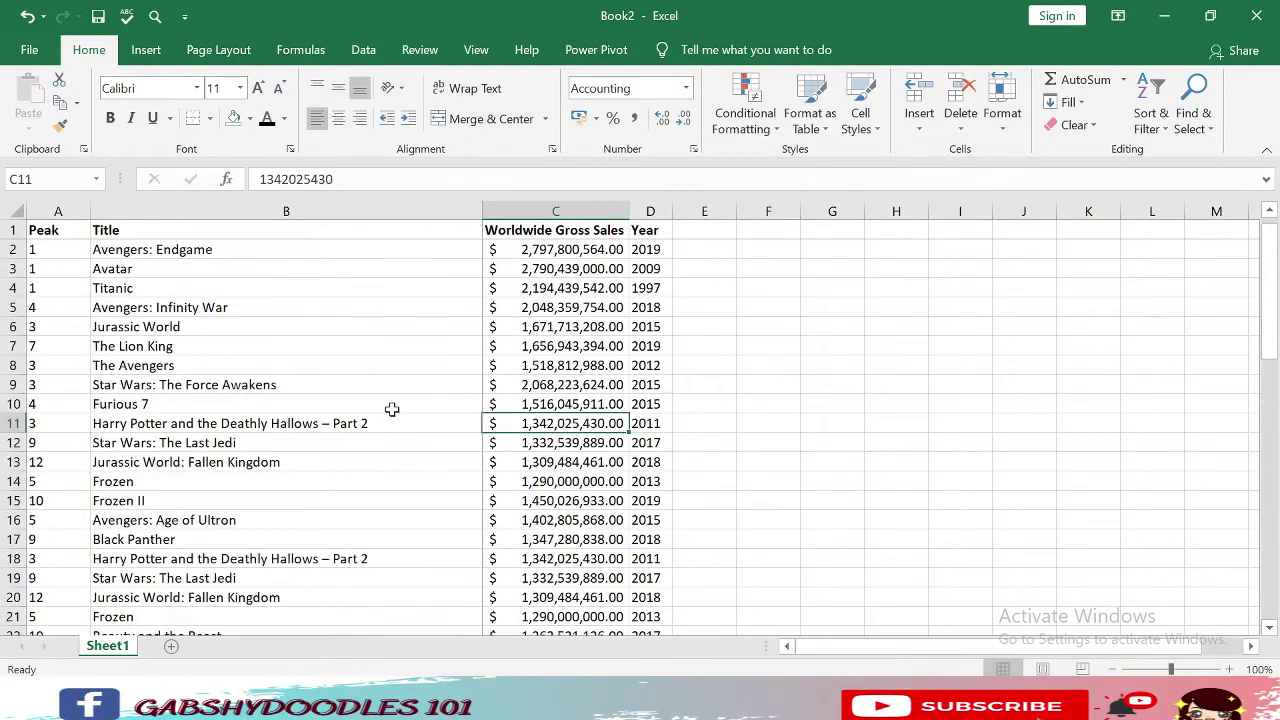
left_click(254, 288)
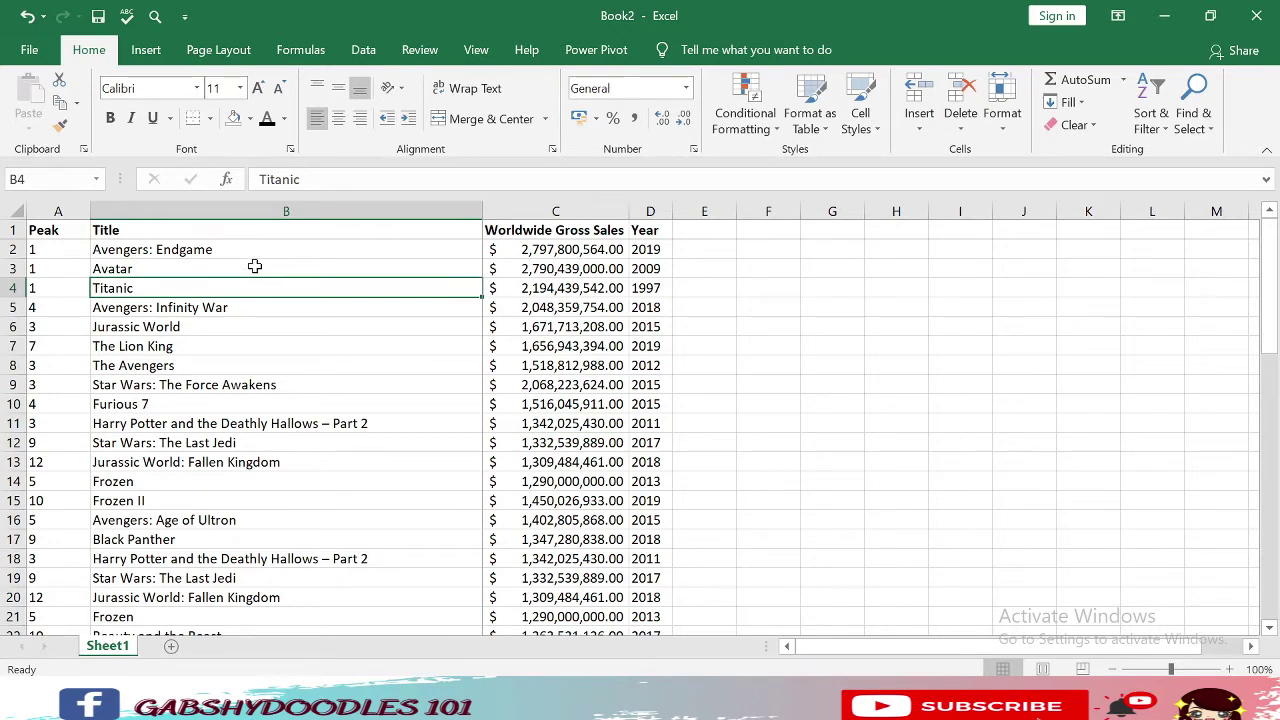
scroll(386, 395, "down", 3)
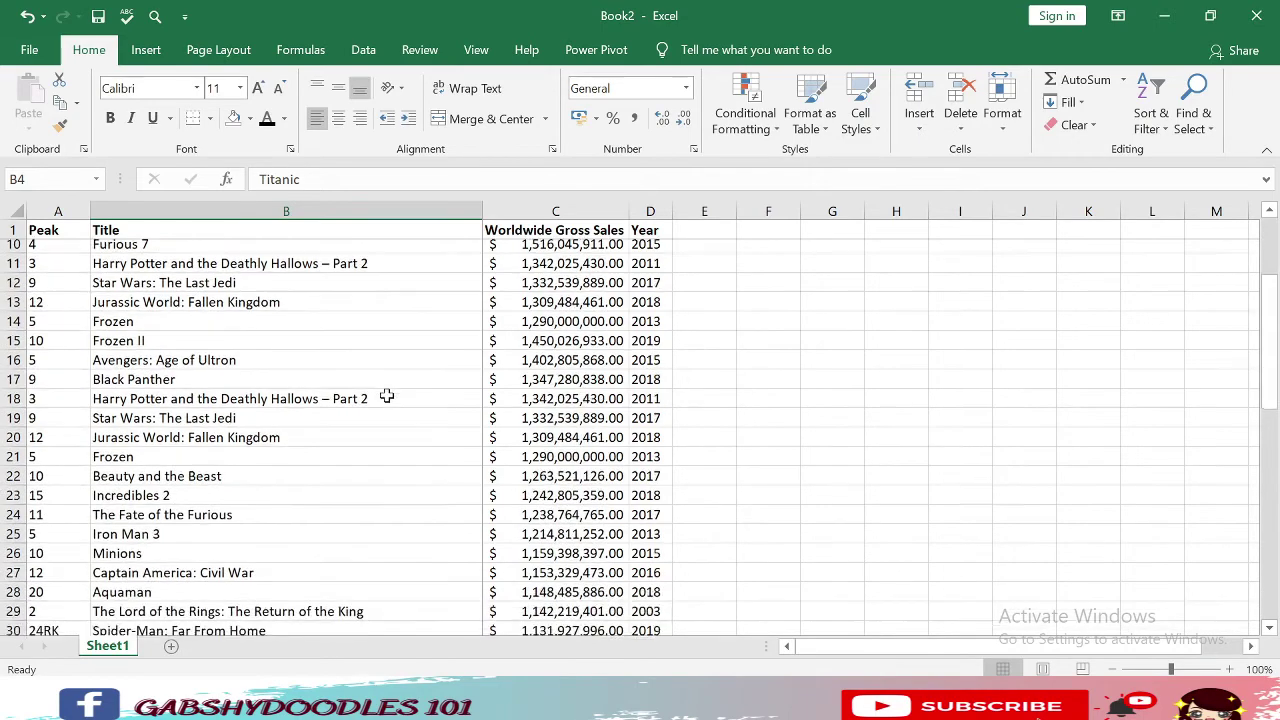
scroll(386, 396, "up", 3)
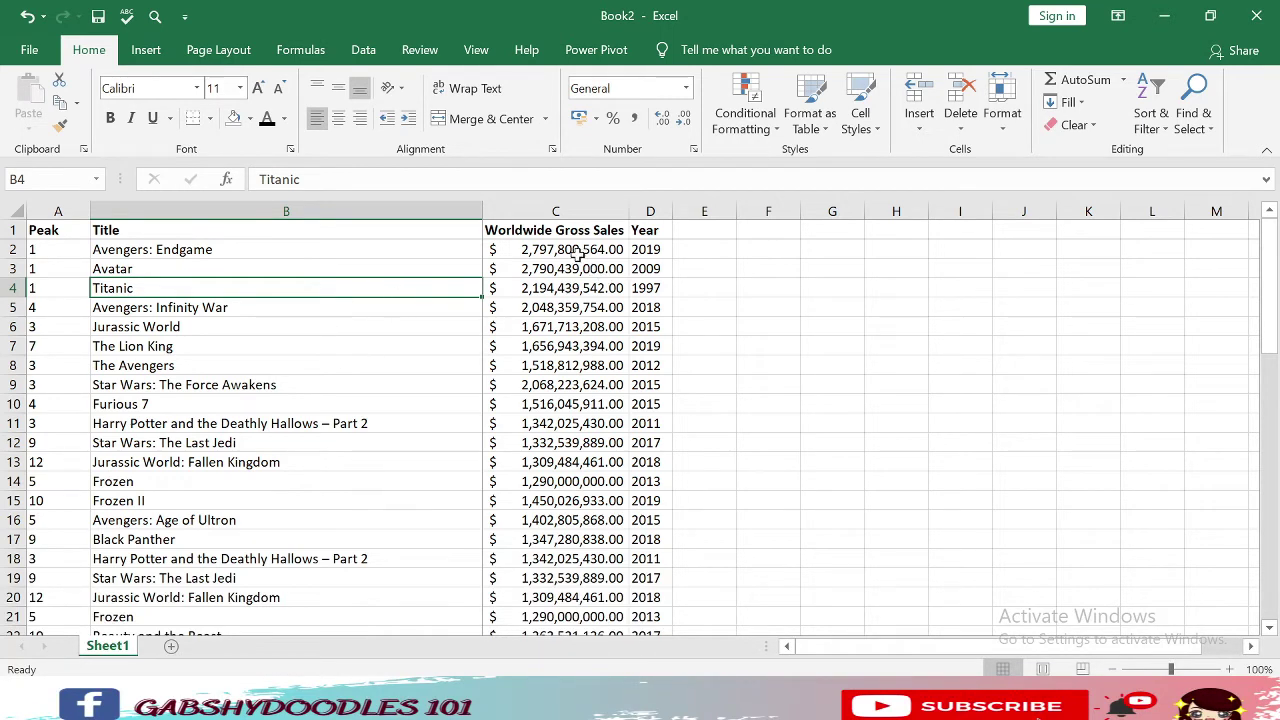
left_click_drag(572, 250, 560, 485)
left_click(530, 265)
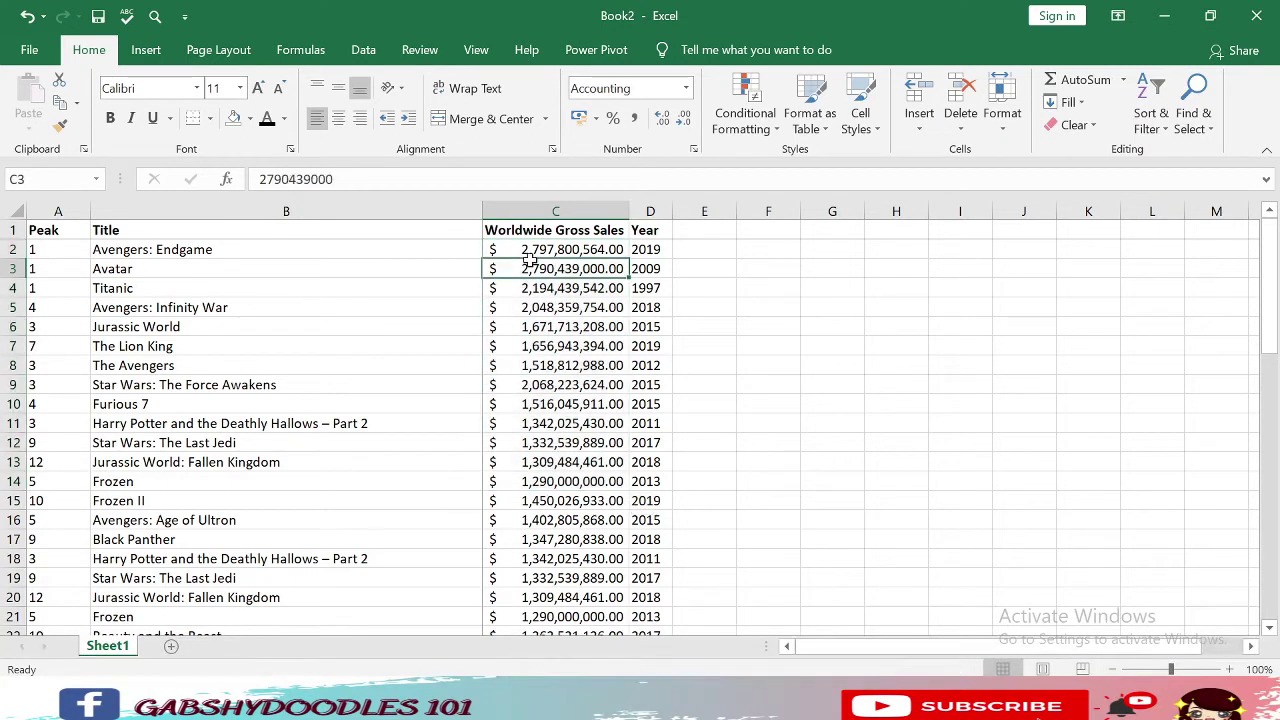
left_click(537, 252)
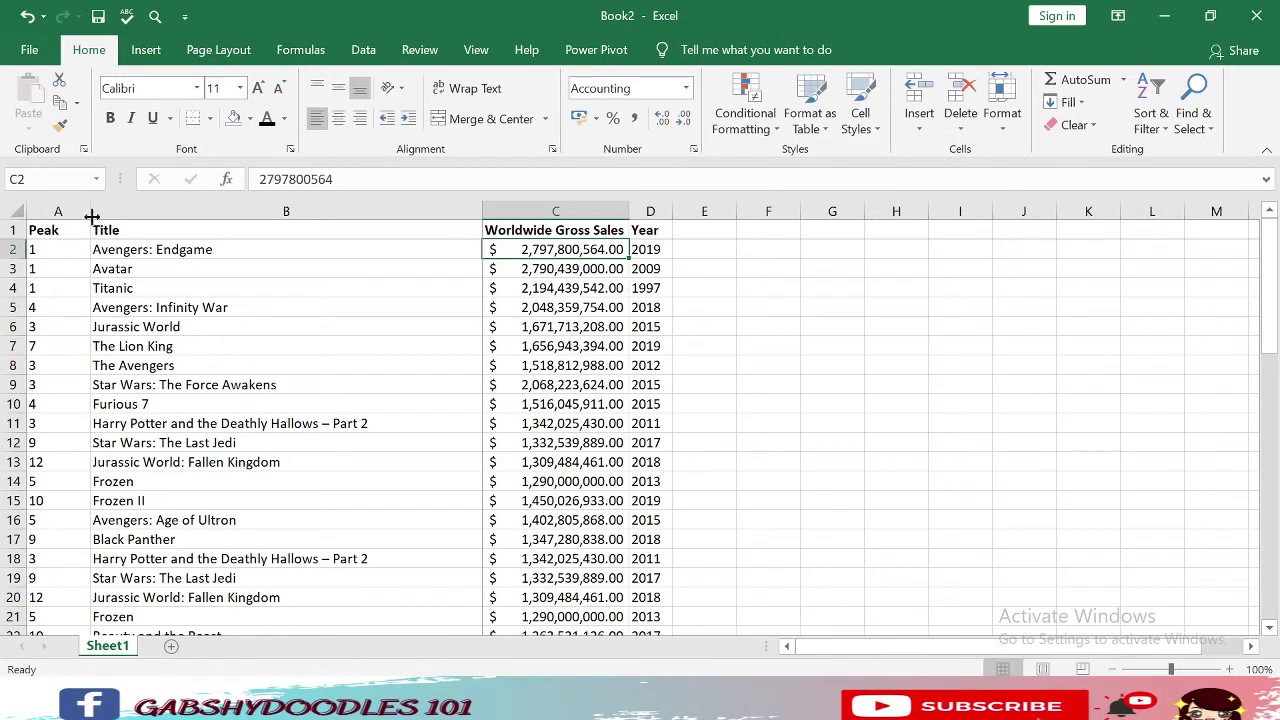
left_click(185, 236)
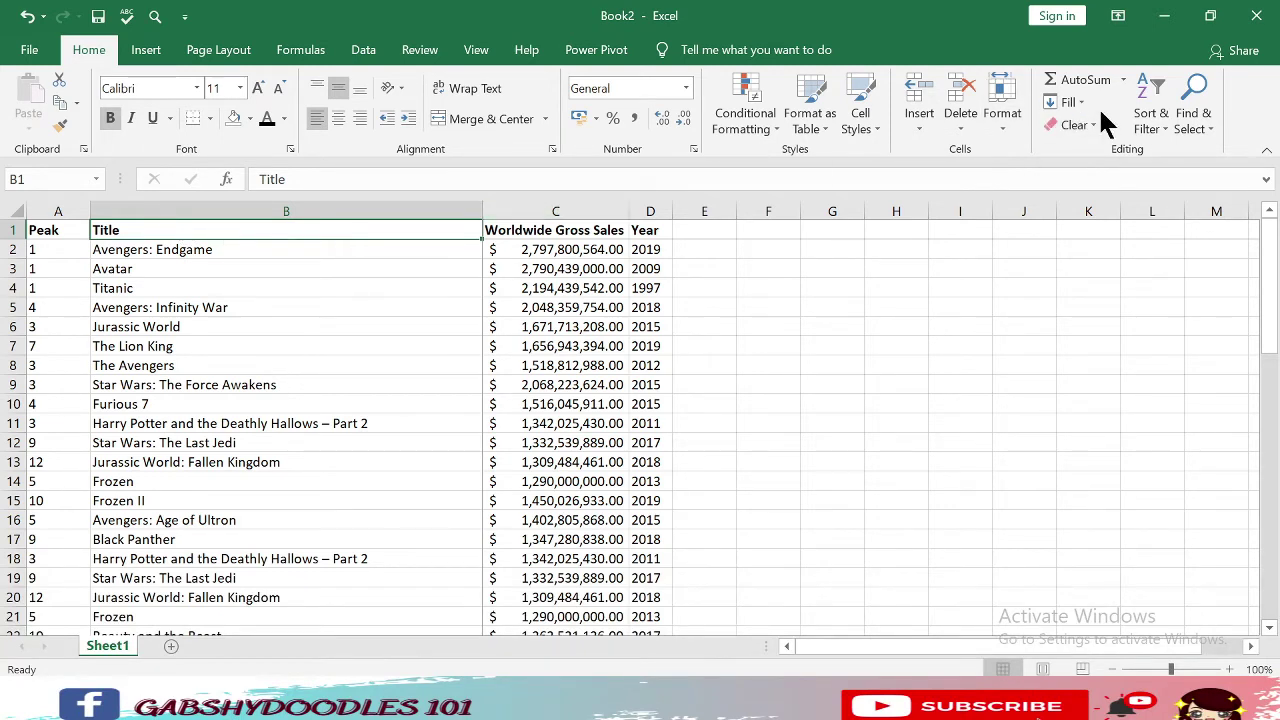
Select the full Peak-to-Year table A1:D55 and show the Sort & Filter choices.
left_click_drag(74, 232, 648, 605)
scroll(377, 461, "up", 7)
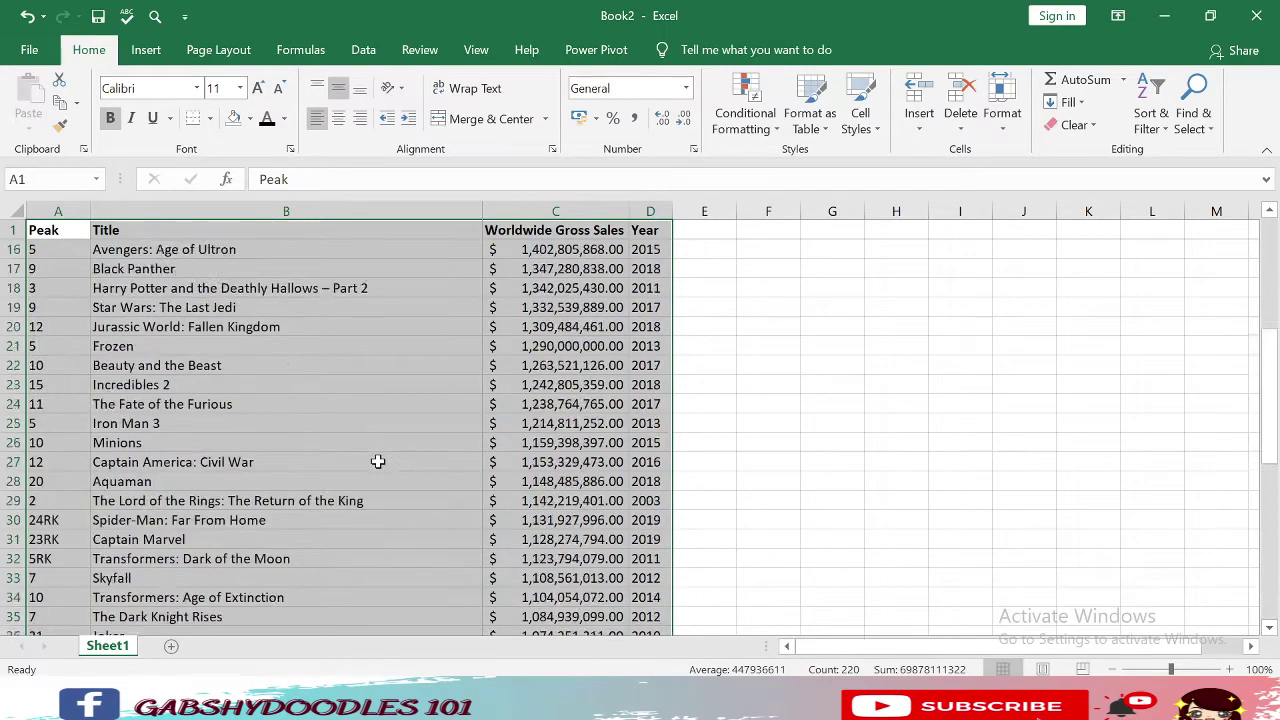
scroll(377, 461, "up", 5)
left_click(58, 230)
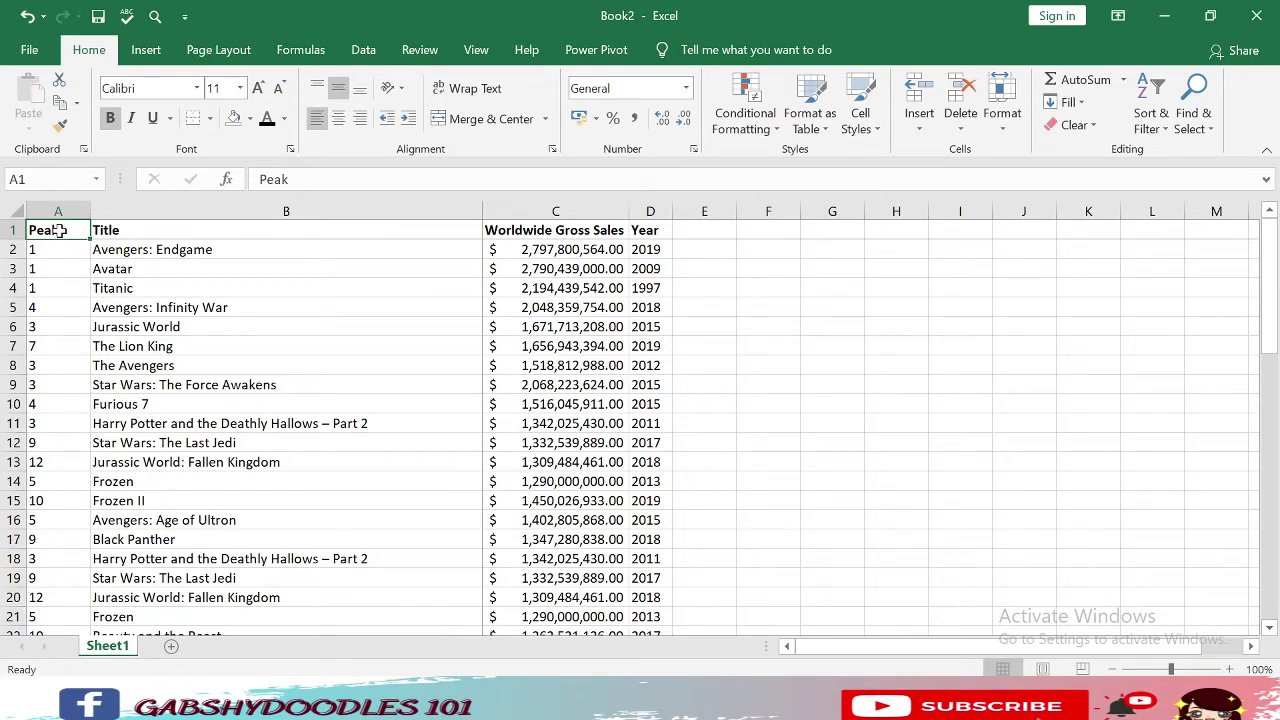
key("ctrl+shift+Right")
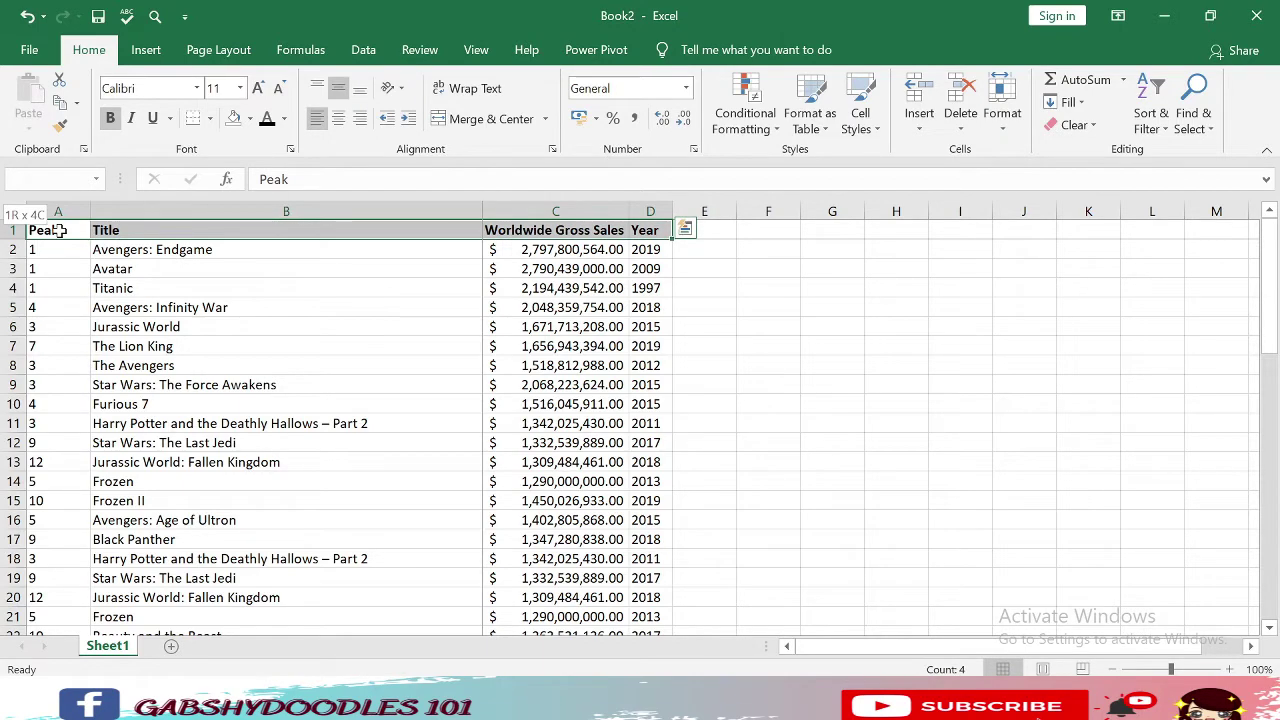
key("ctrl+shift+Down")
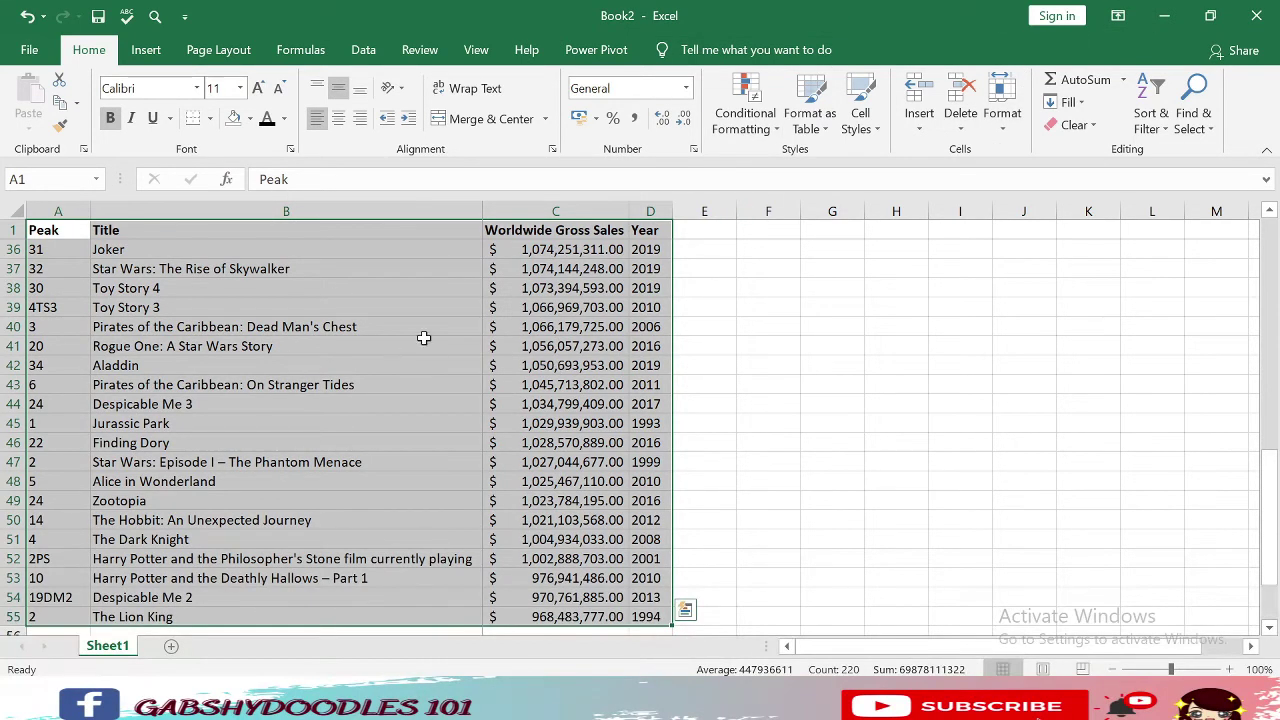
left_click(1160, 118)
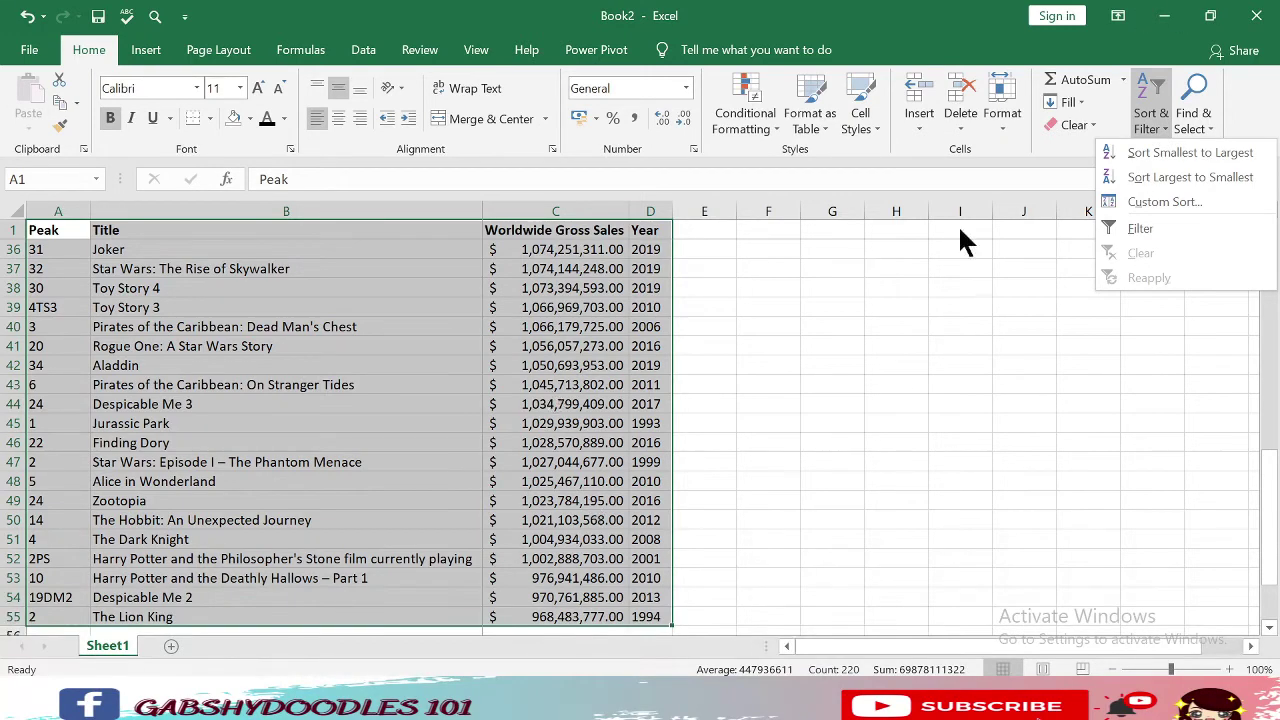
Custom-sort the table by column C, largest to smallest, treating row 1 as data.
left_click(1146, 201)
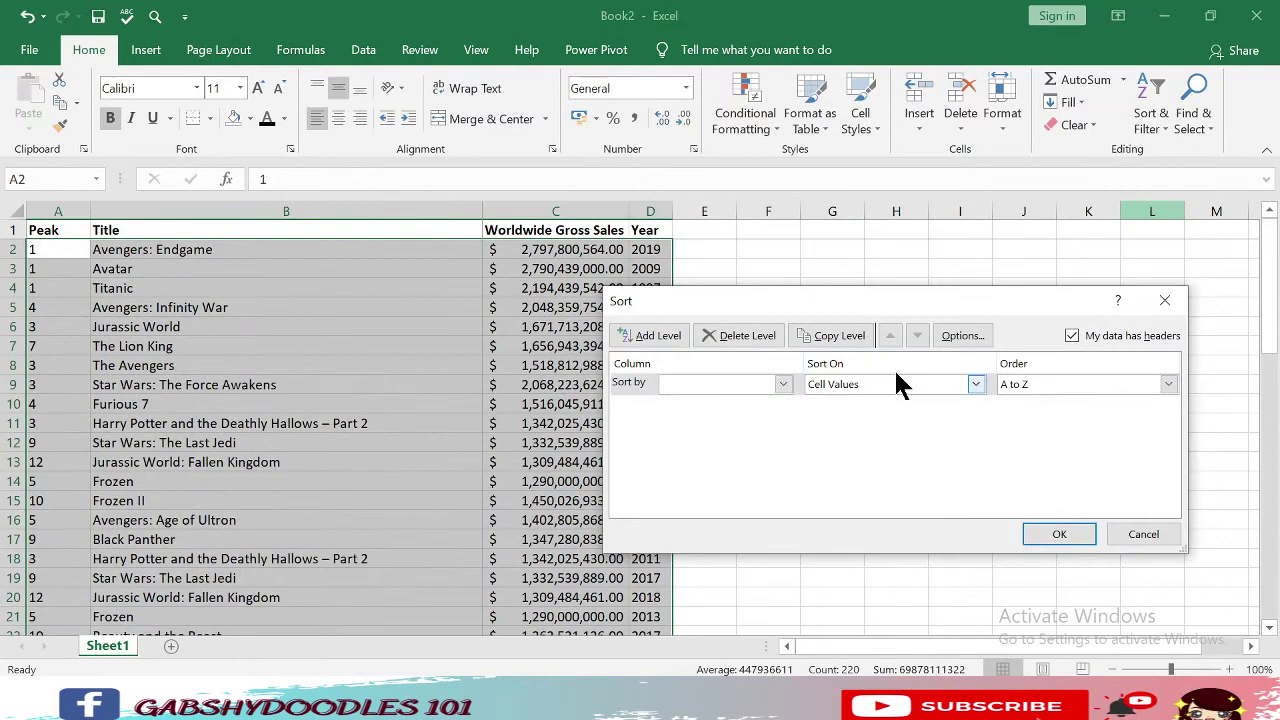
left_click(1071, 335)
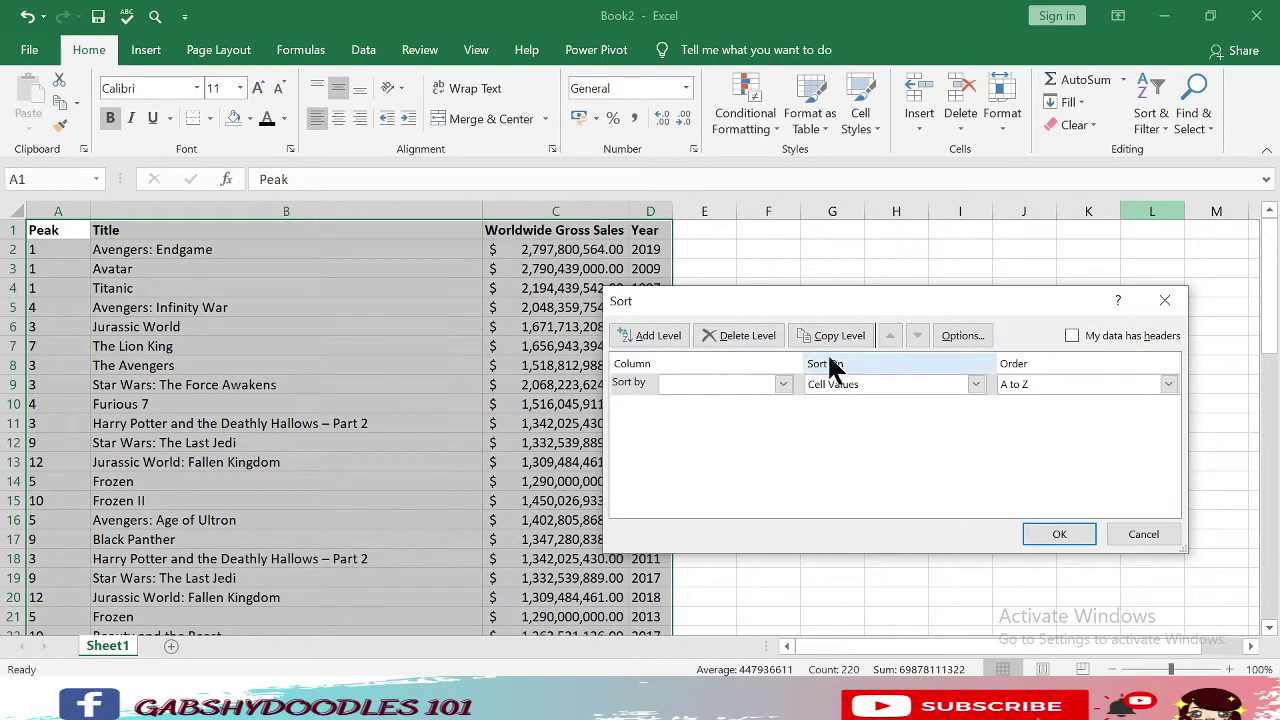
left_click(700, 388)
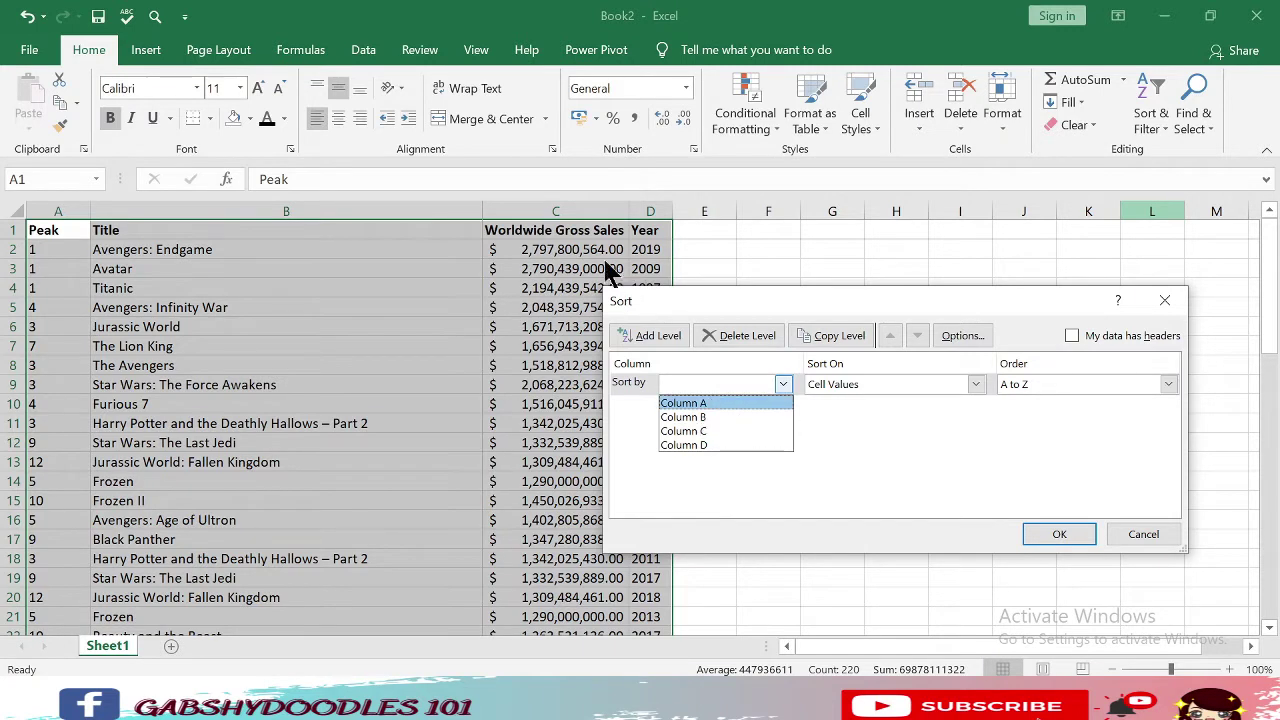
left_click(698, 430)
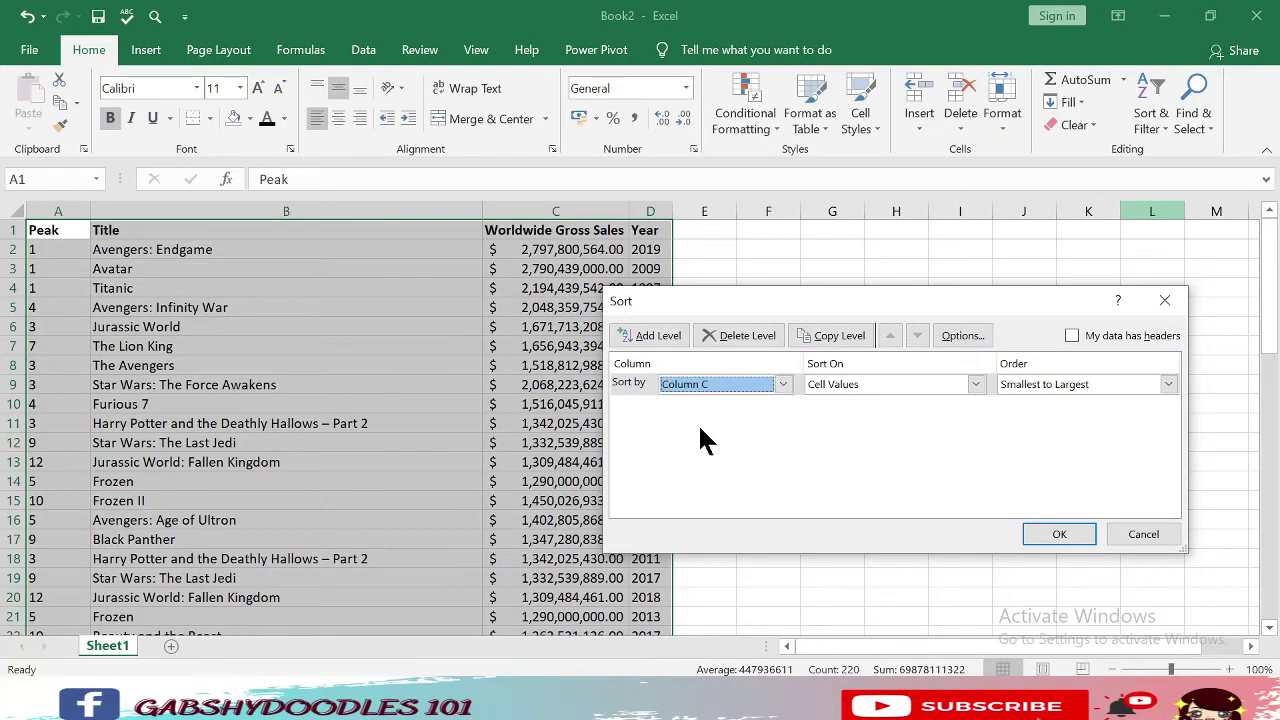
left_click(1068, 385)
left_click(1050, 413)
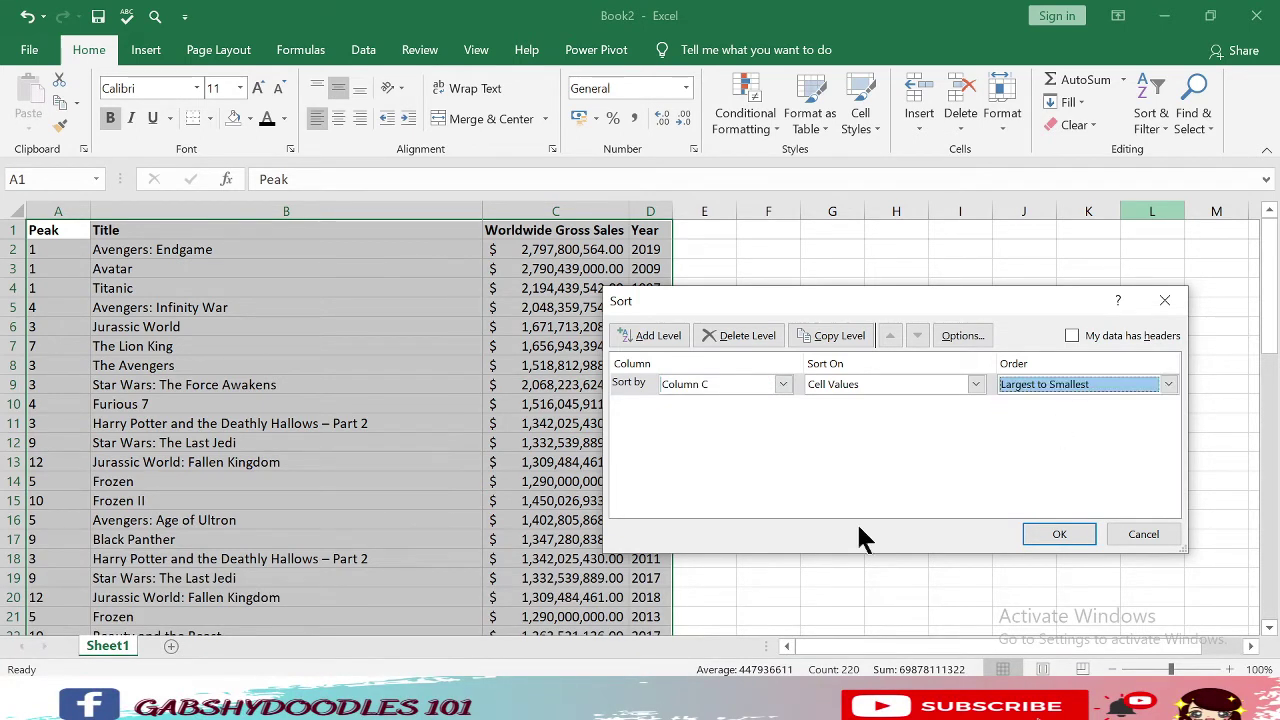
left_click(1055, 538)
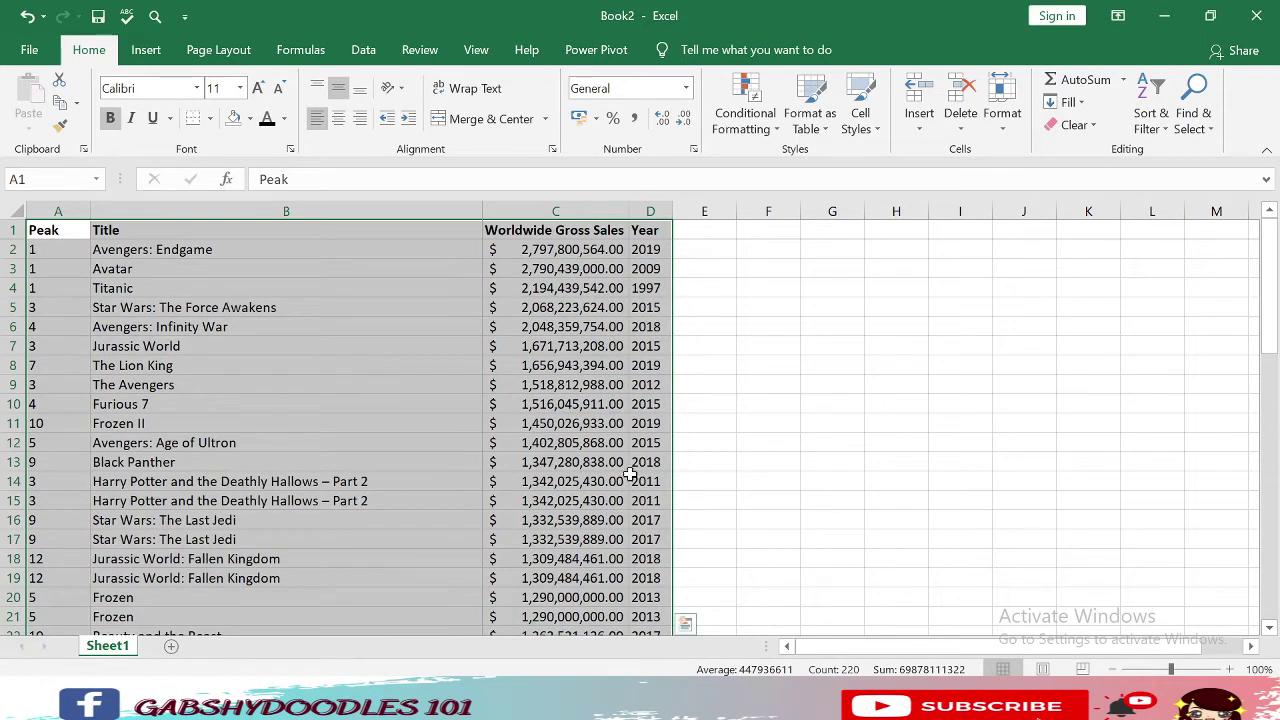
Undo the gross-sales sort to restore the original film order.
scroll(640, 478, "down", 5)
scroll(657, 489, "up", 5)
scroll(664, 493, "down", 6)
scroll(664, 493, "up", 6)
key("ctrl+z")
left_click(1145, 125)
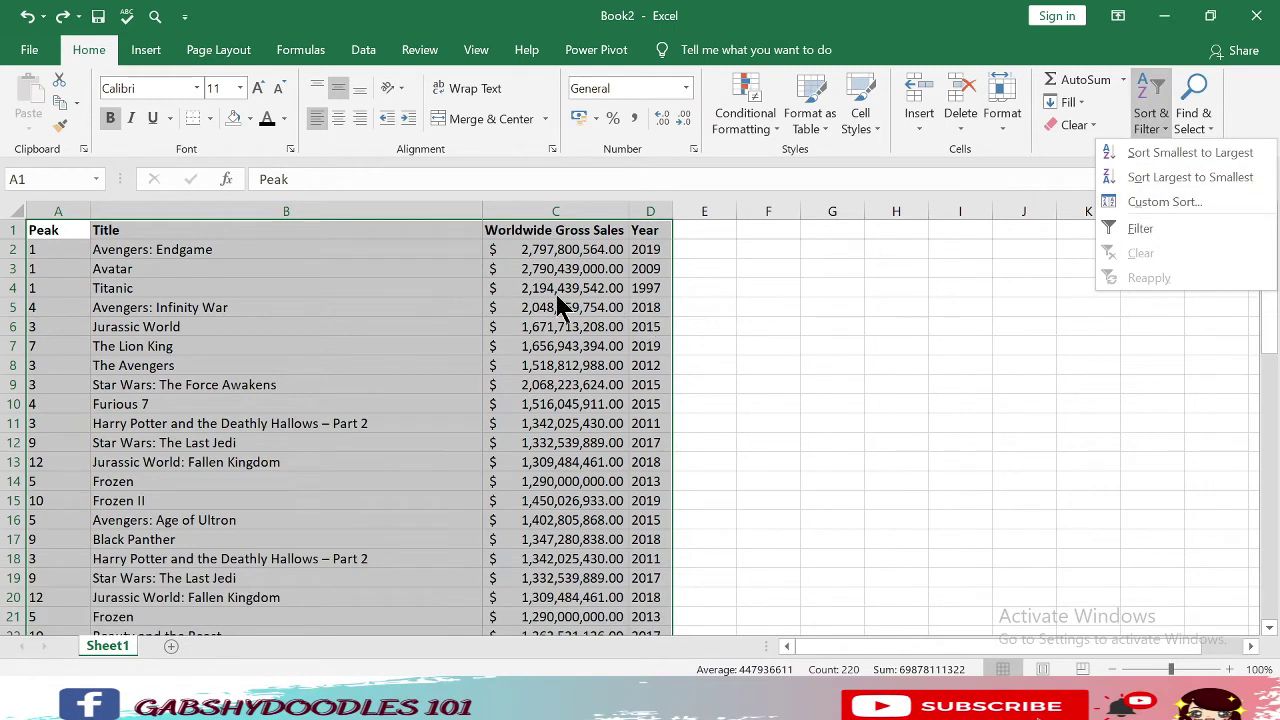
left_click(328, 306)
Select the Title header cell and show the Sort & Filter options.
left_click(324, 268)
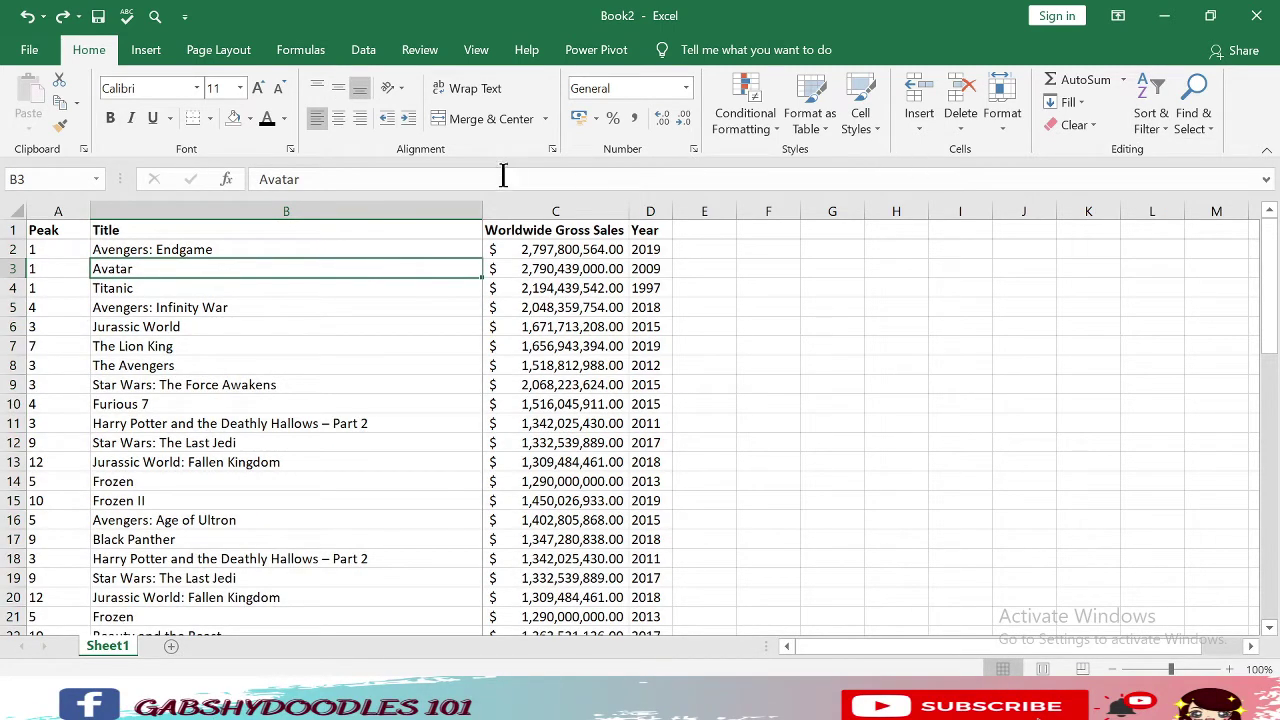
left_click(353, 231)
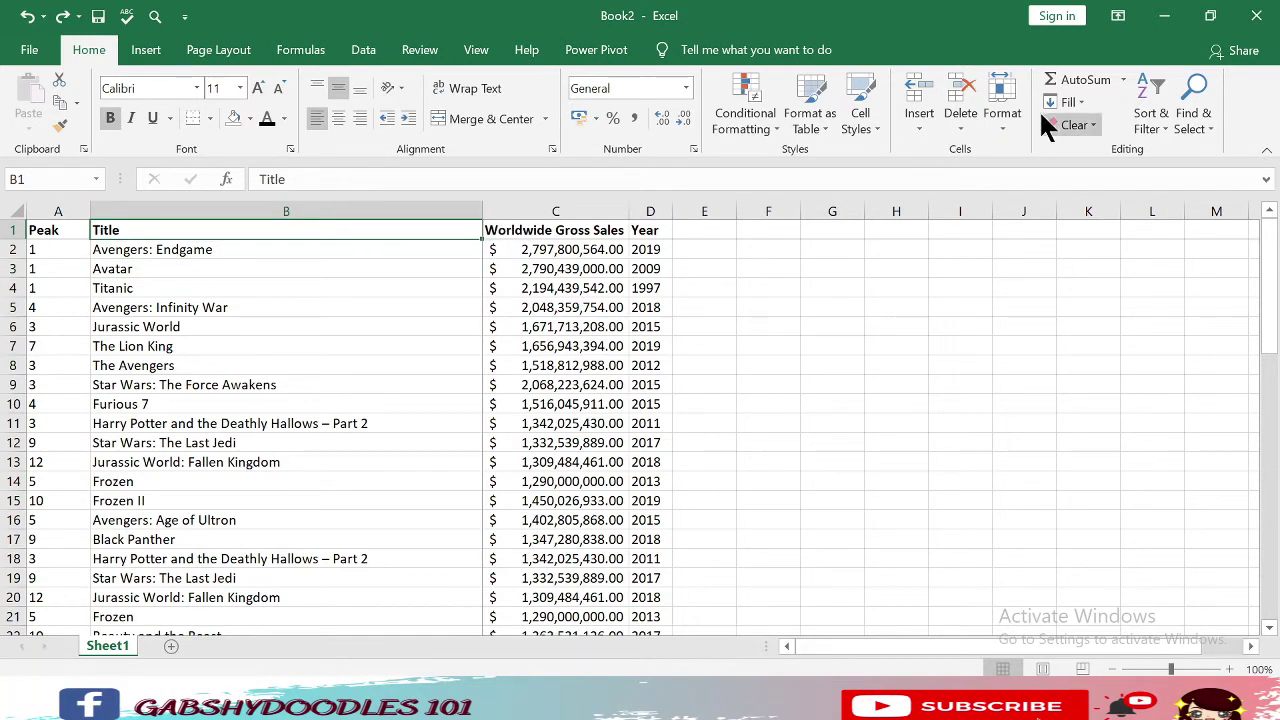
left_click(517, 230)
left_click(660, 225)
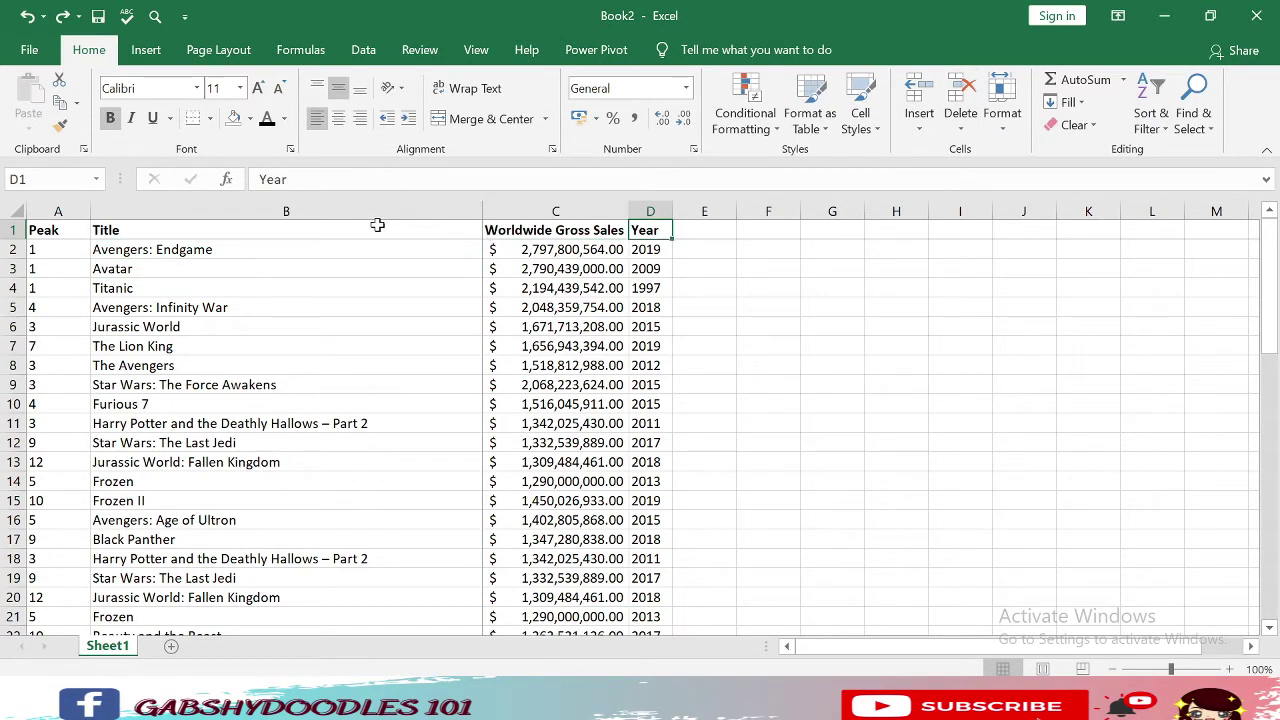
left_click(378, 226)
left_click(1155, 122)
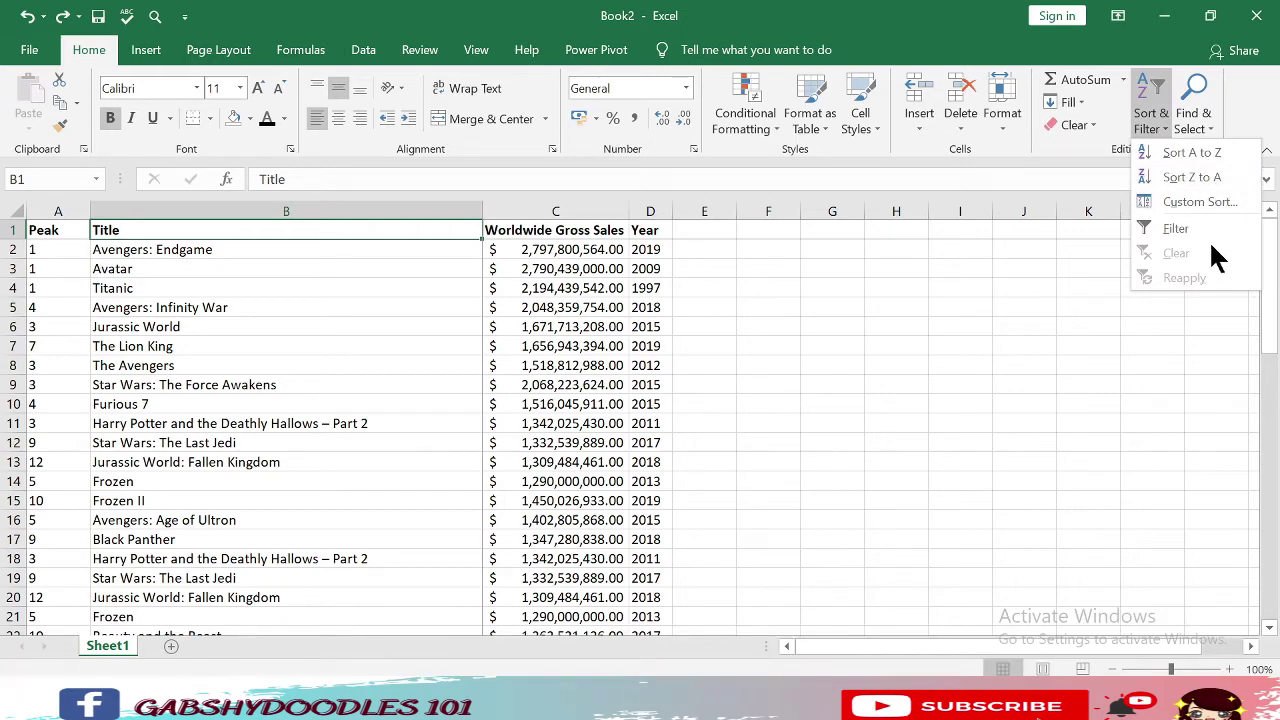
In Custom Sort, keep 'My data has headers' checked so row 1 stays as headers.
left_click(1176, 199)
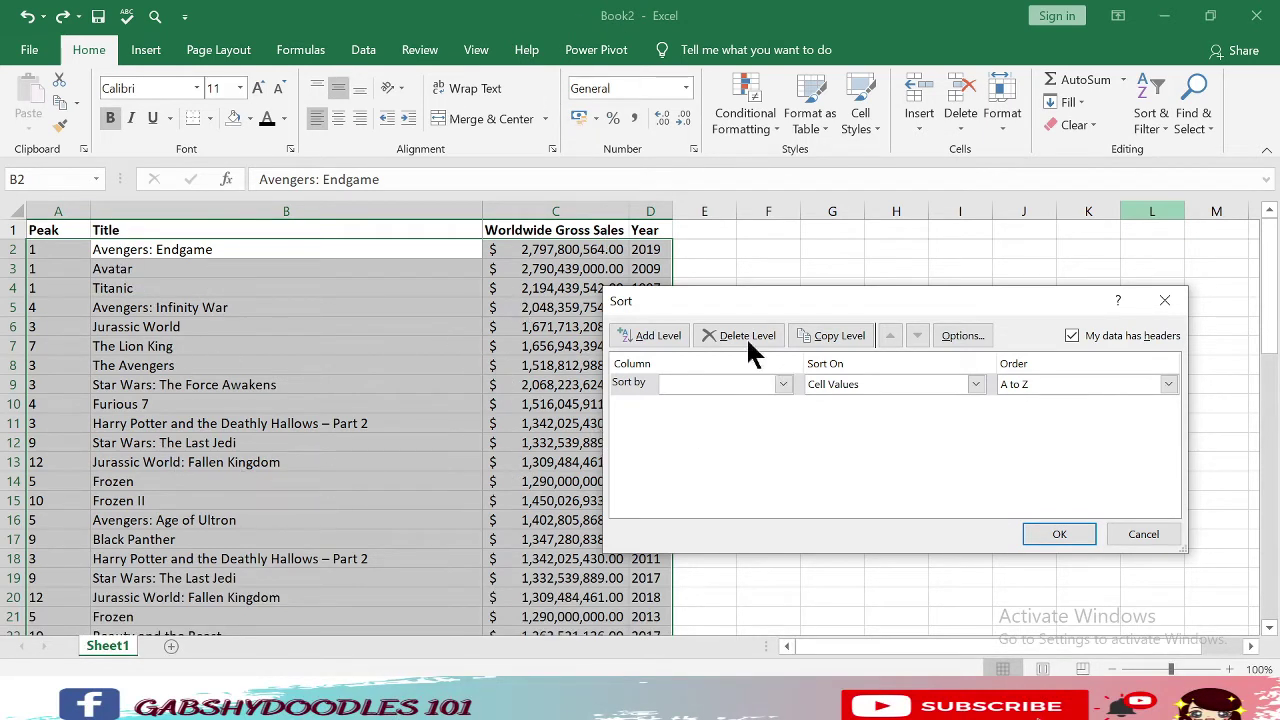
left_click(694, 384)
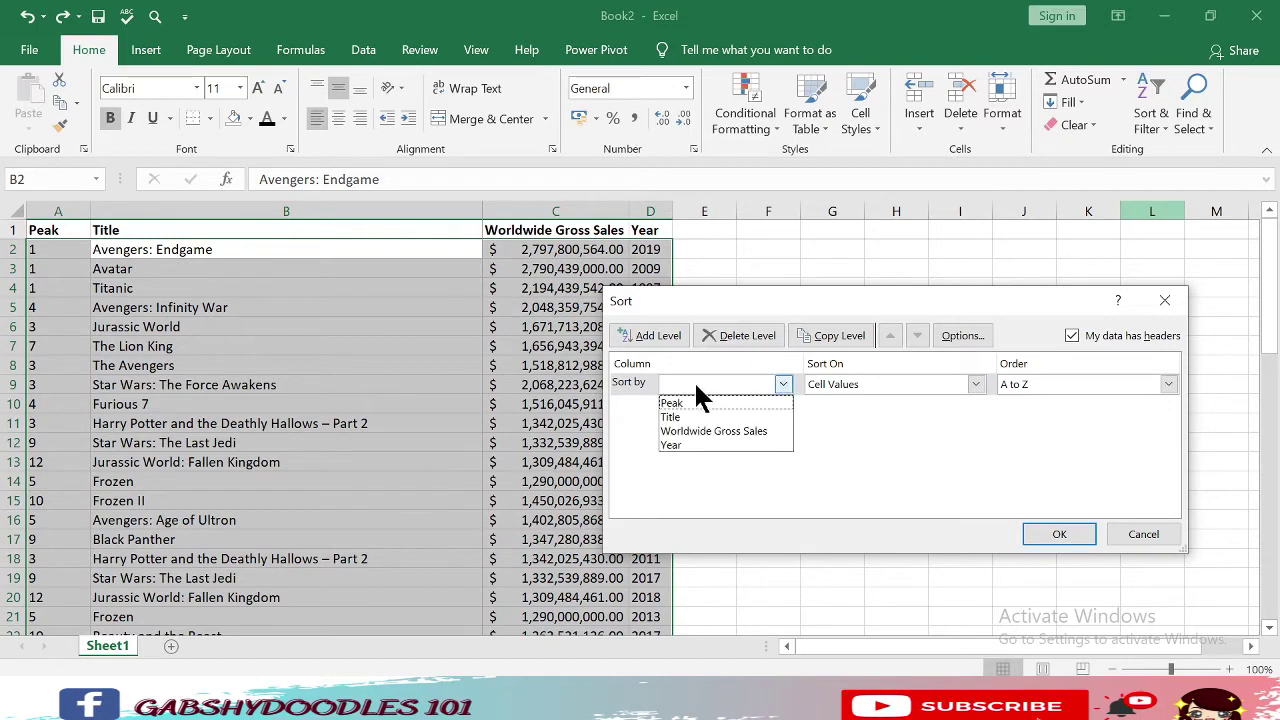
left_click(1070, 338)
left_click(1071, 337)
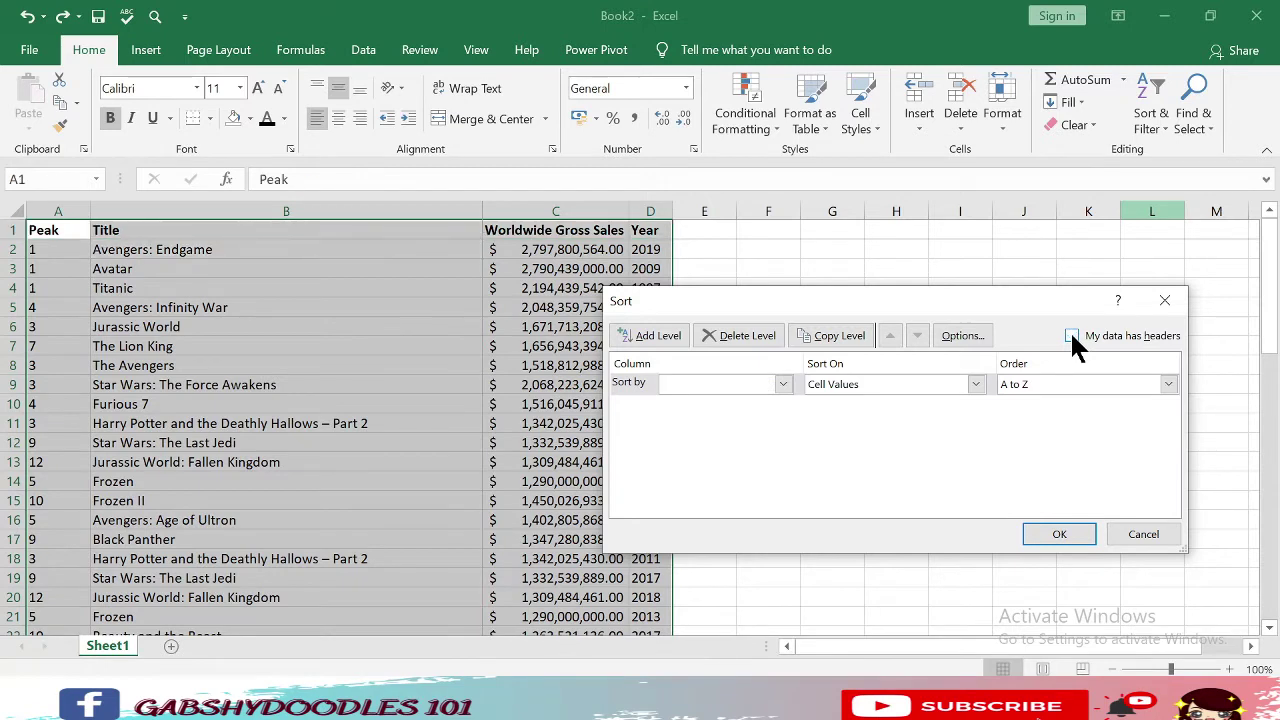
left_click(780, 384)
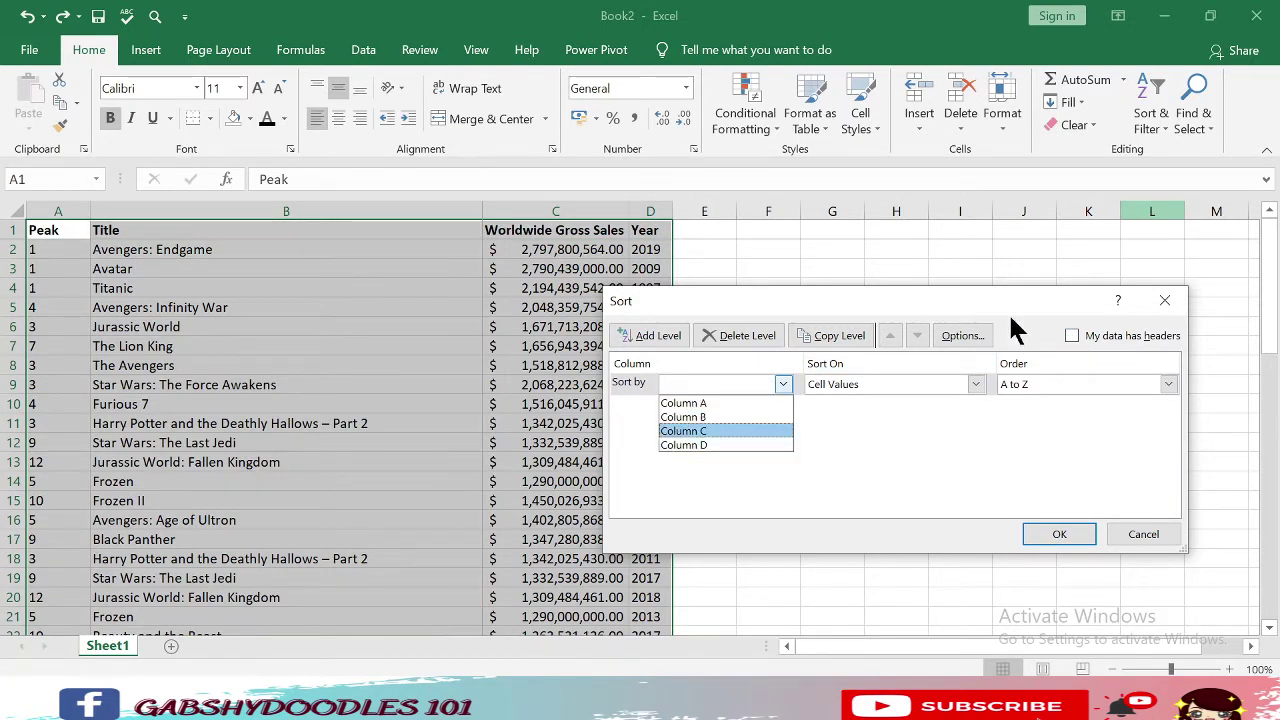
left_click(1073, 335)
left_click(1071, 335)
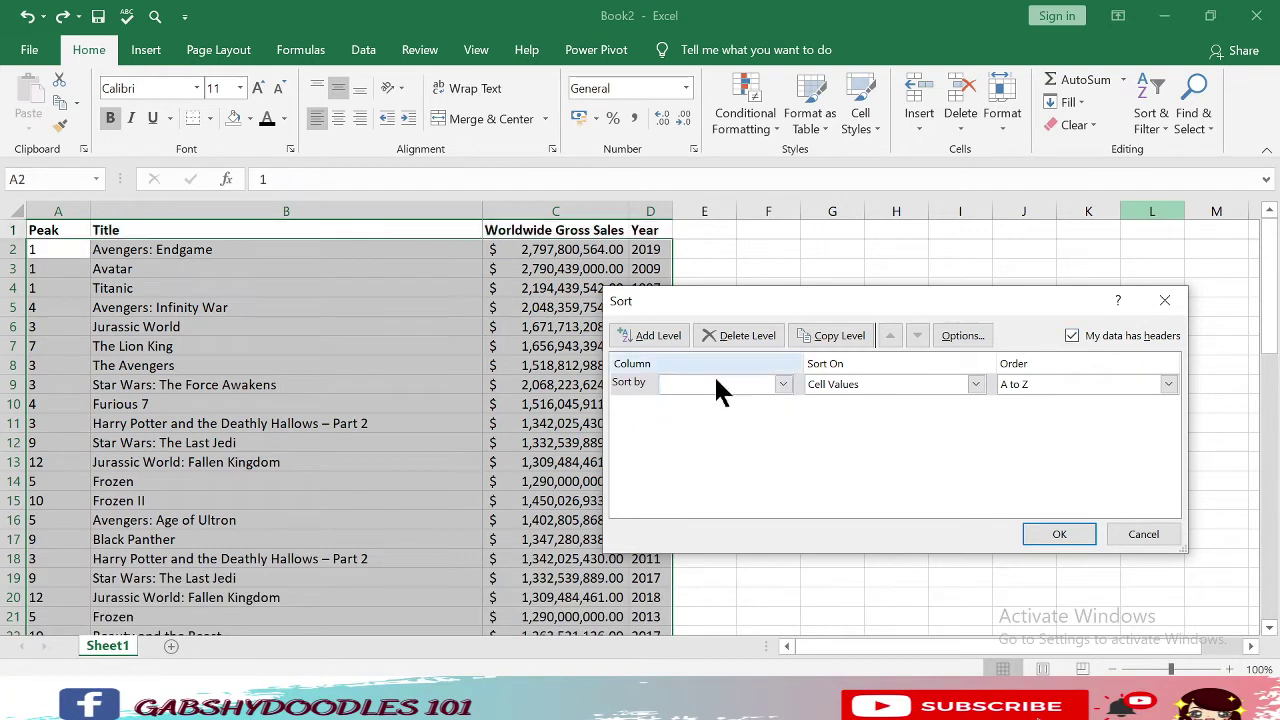
Sort by Worldwide Gross Sales, largest to smallest, and apply it.
left_click(752, 382)
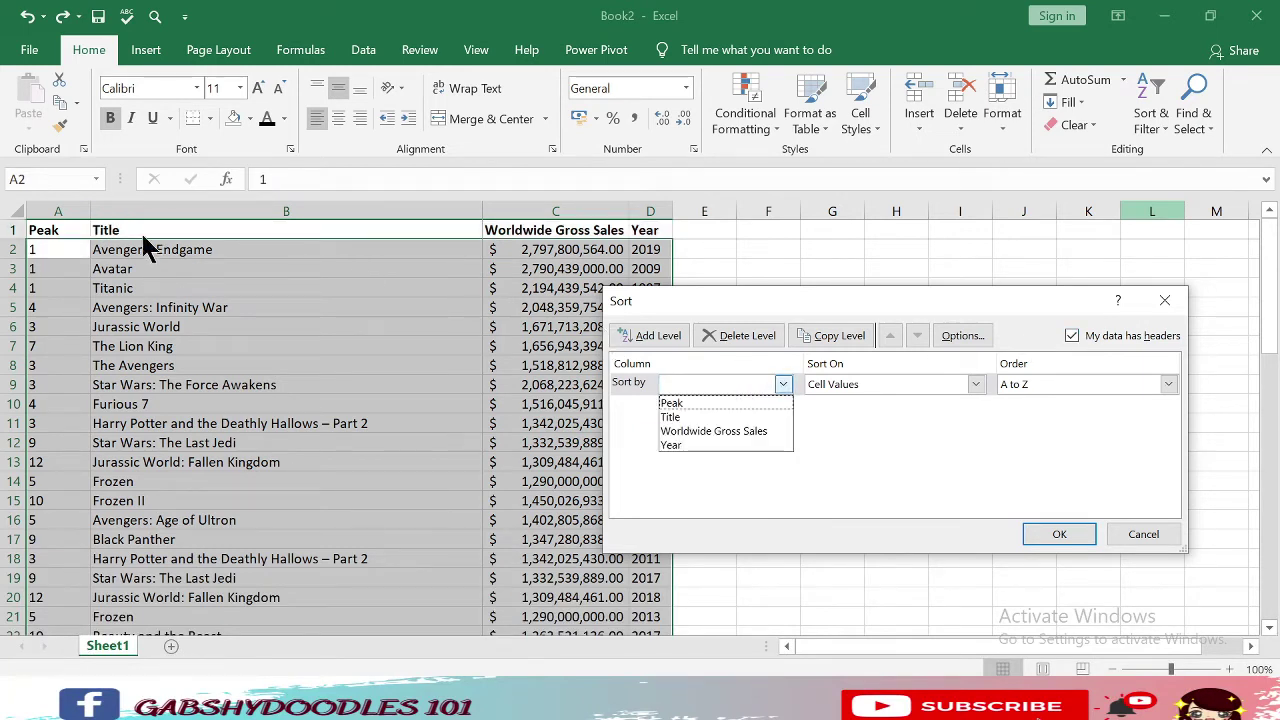
left_click(718, 432)
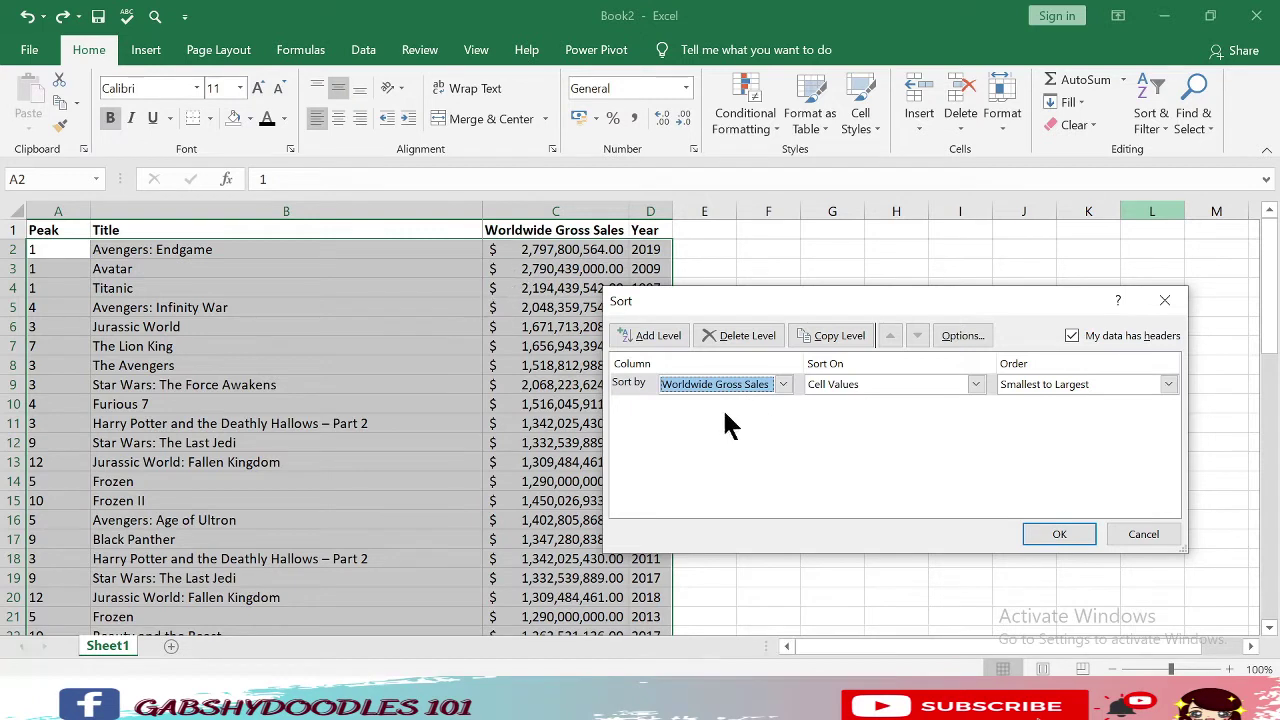
left_click(1040, 385)
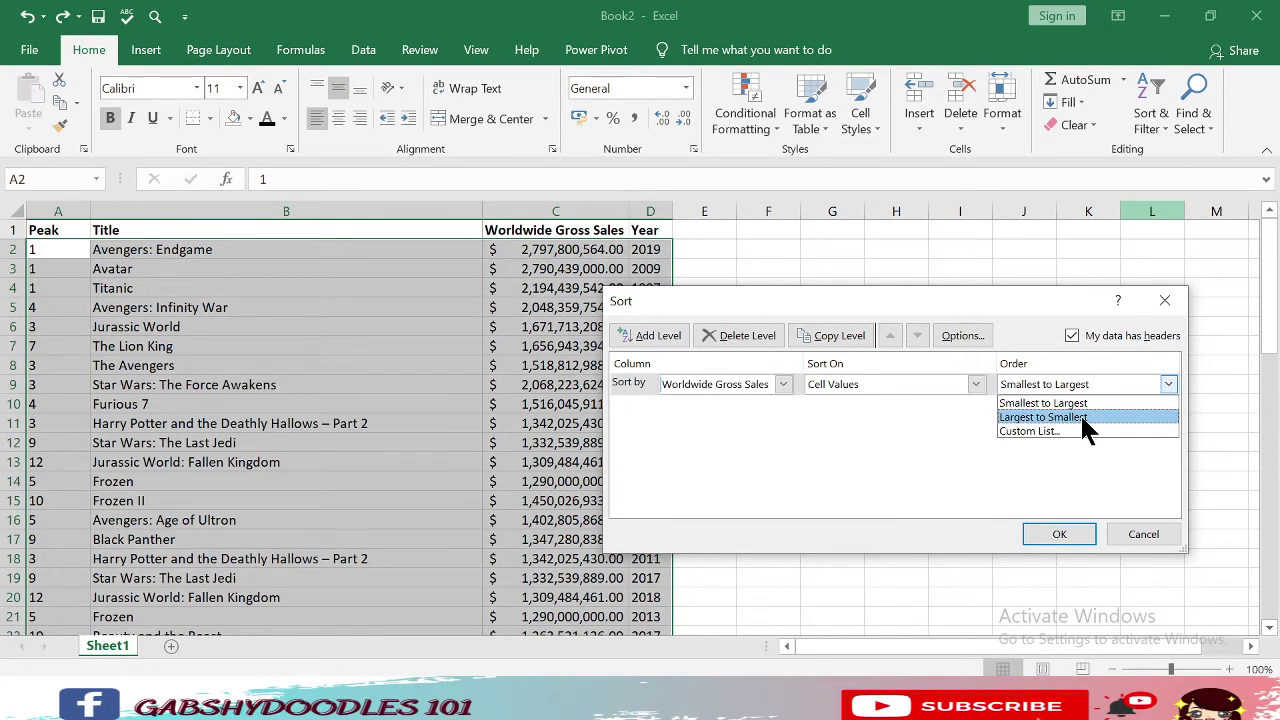
left_click(1080, 417)
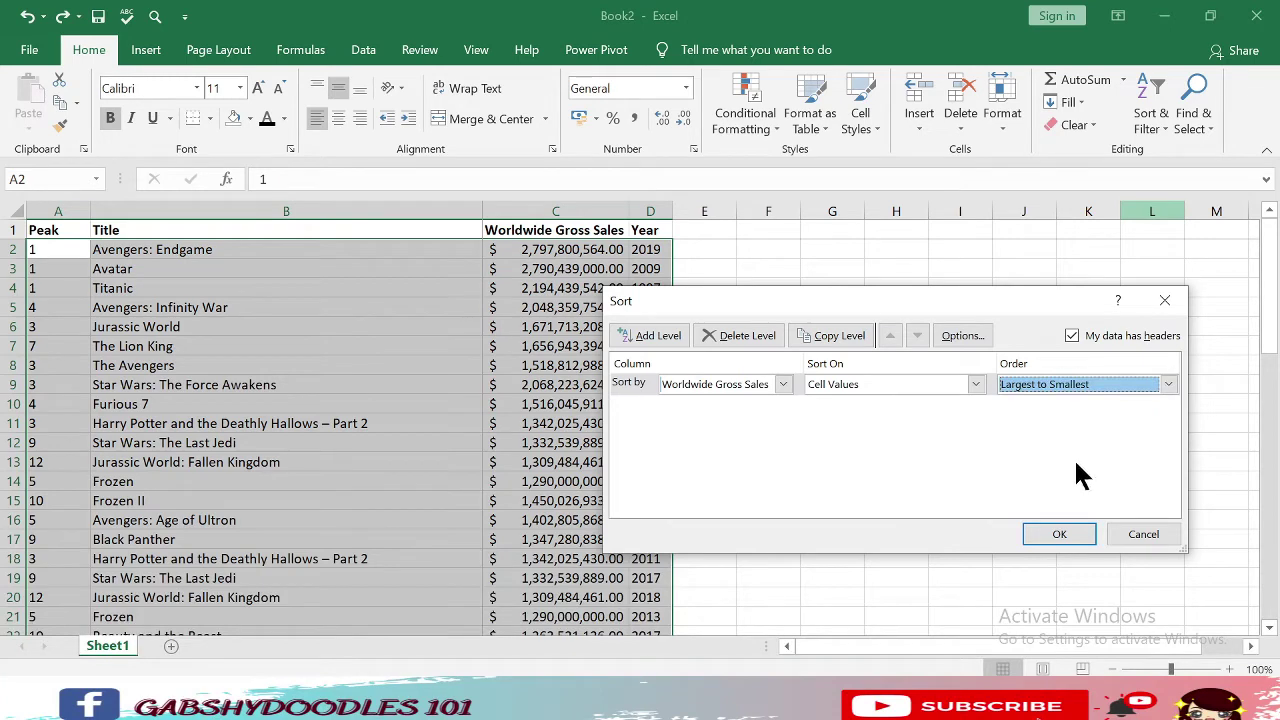
left_click(1045, 531)
left_click(100, 287)
left_click(58, 249)
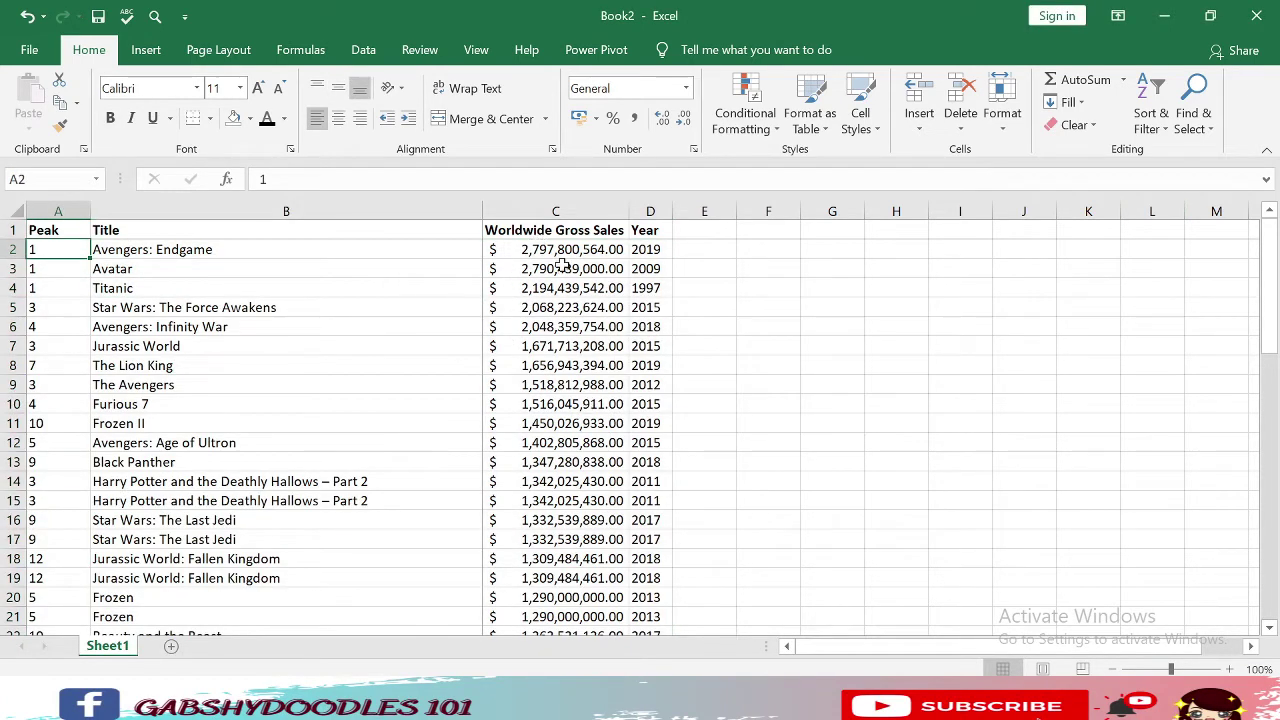
left_click_drag(540, 249, 550, 462)
left_click(135, 250)
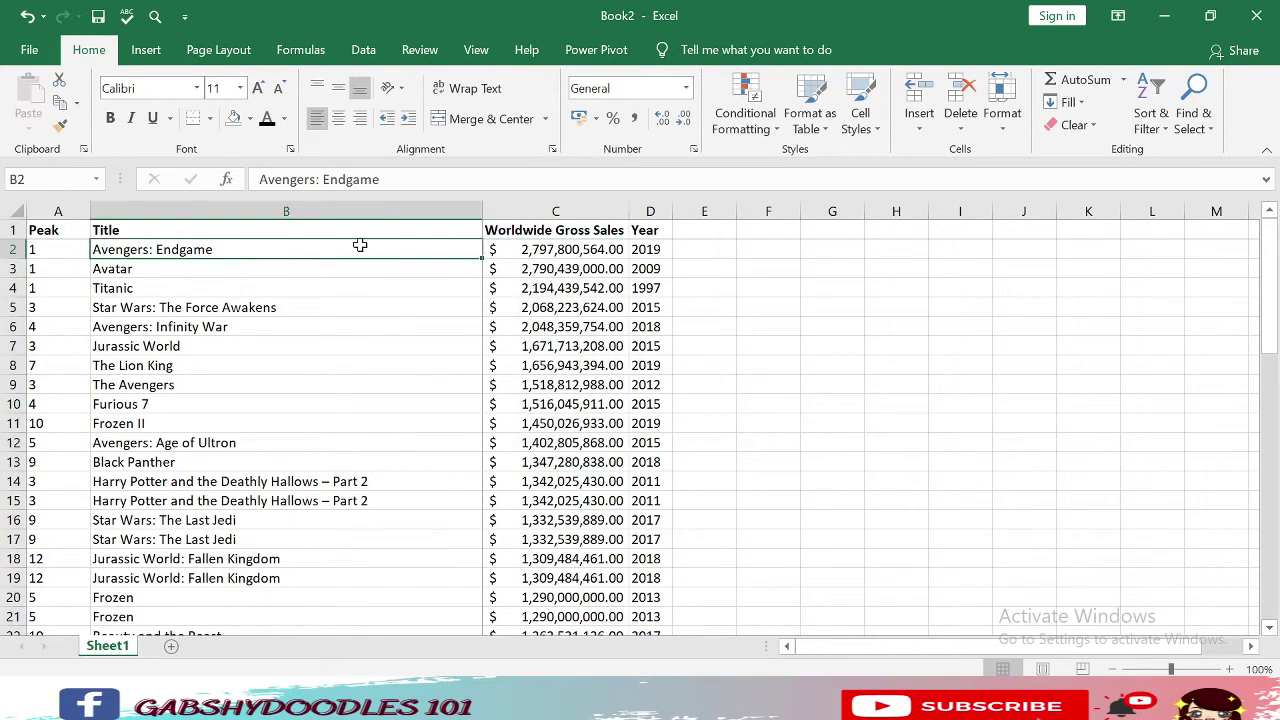
left_click(563, 249)
left_click_drag(563, 249, 560, 385)
left_click(242, 270)
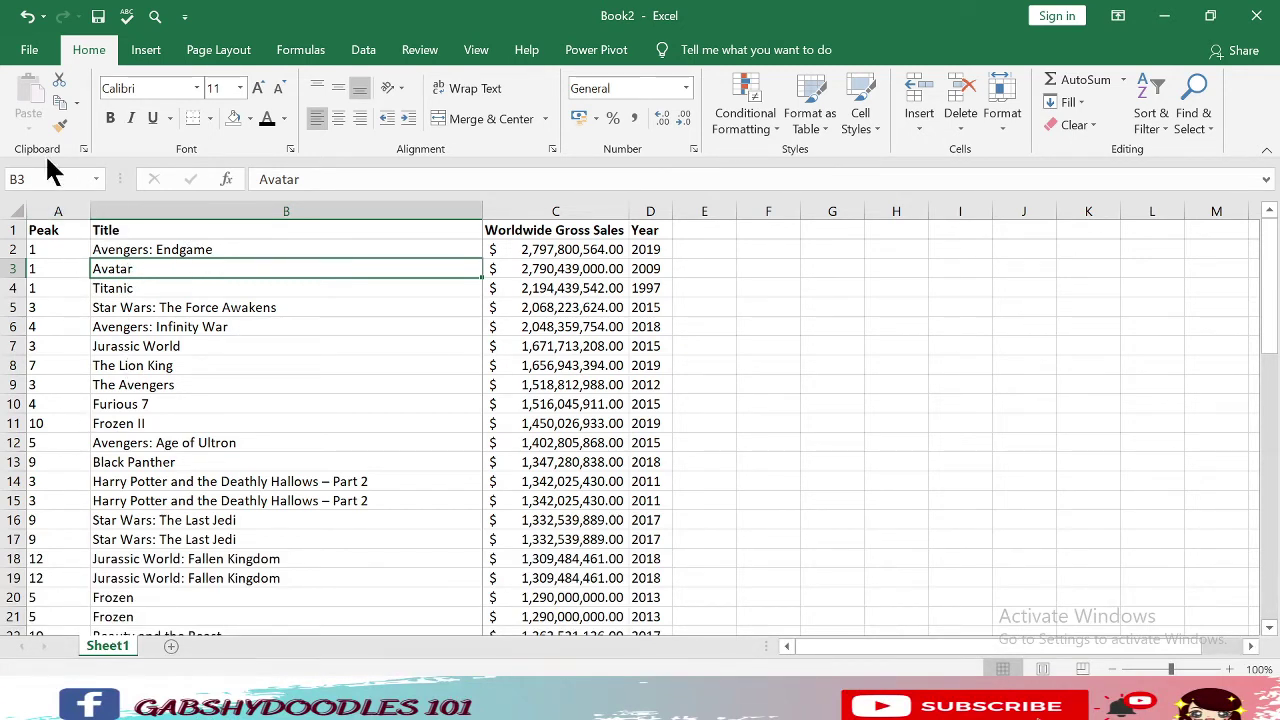
left_click(62, 203)
left_click(156, 252)
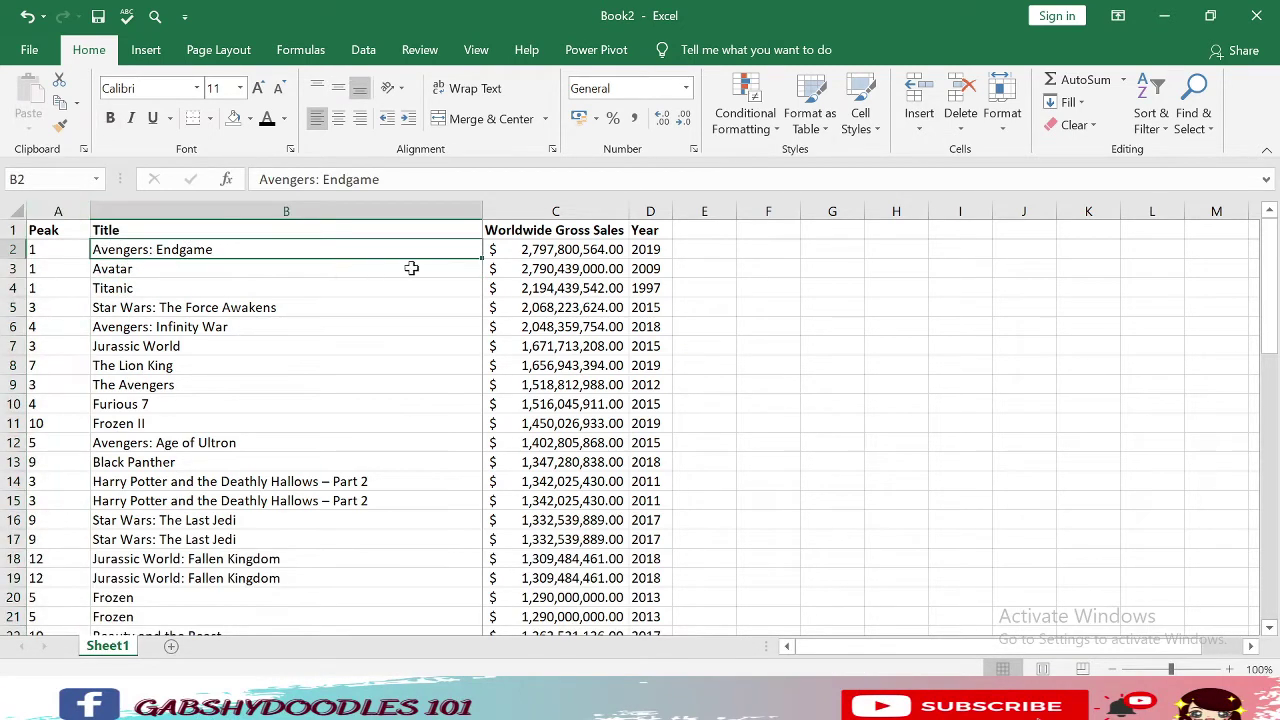
left_click(555, 252)
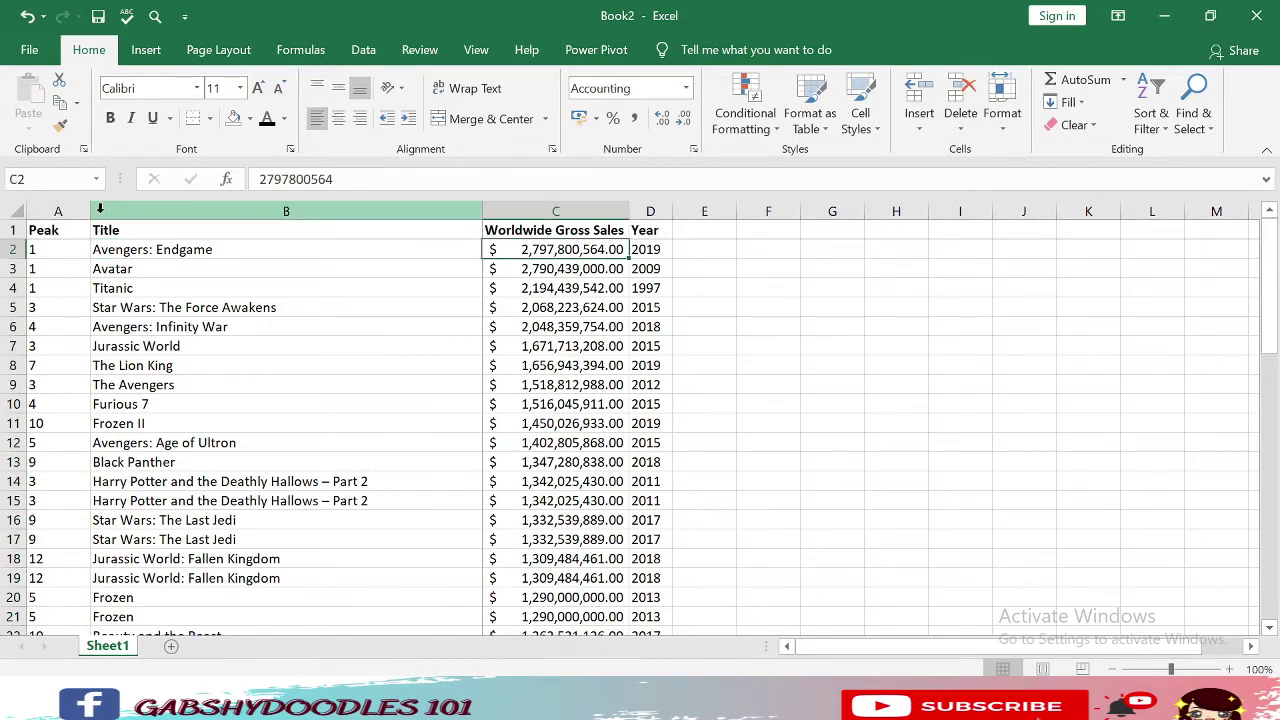
left_click(57, 205)
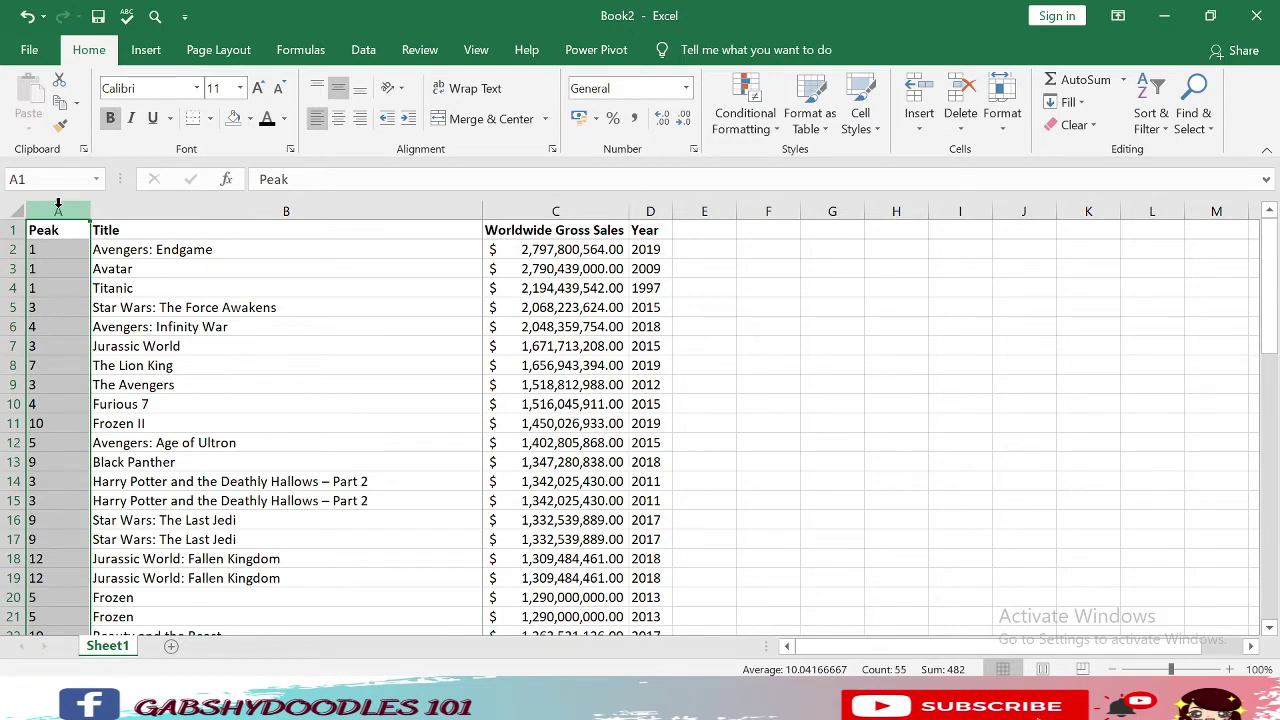
Insert a blank column A before Peak, shifting the table into columns B–E.
left_click(190, 208)
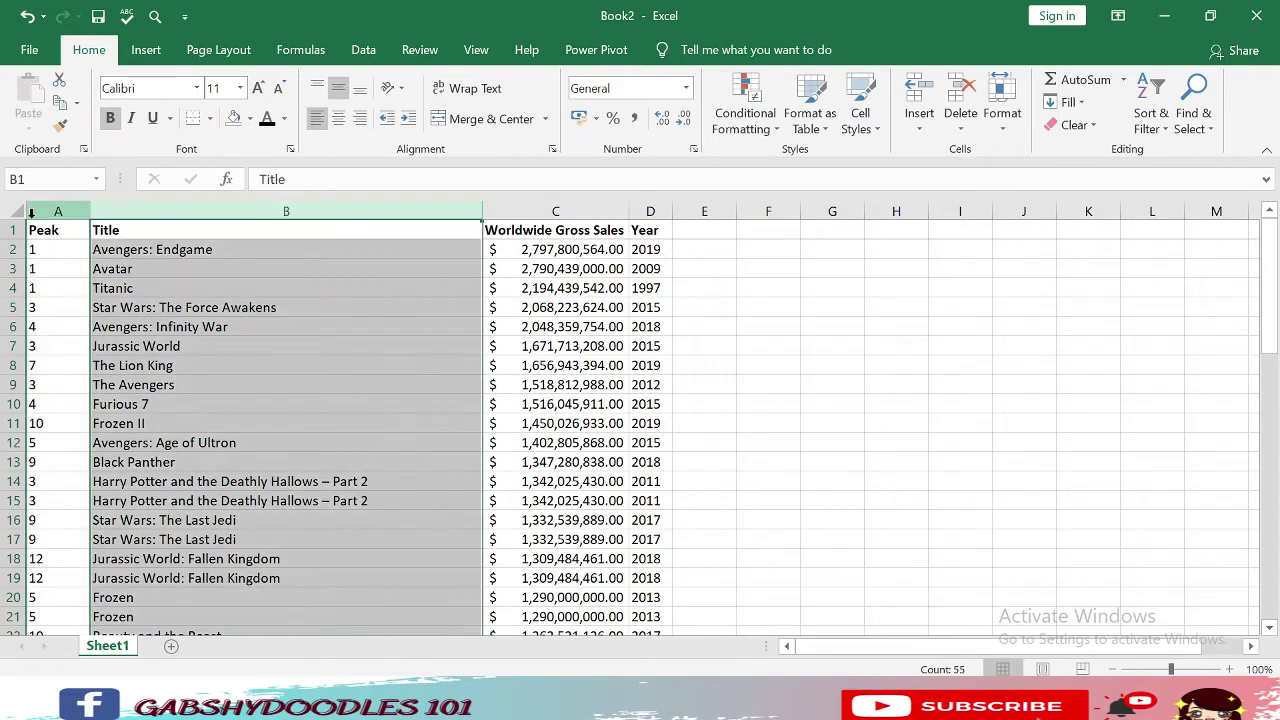
left_click_drag(41, 207, 163, 205)
left_click(163, 204)
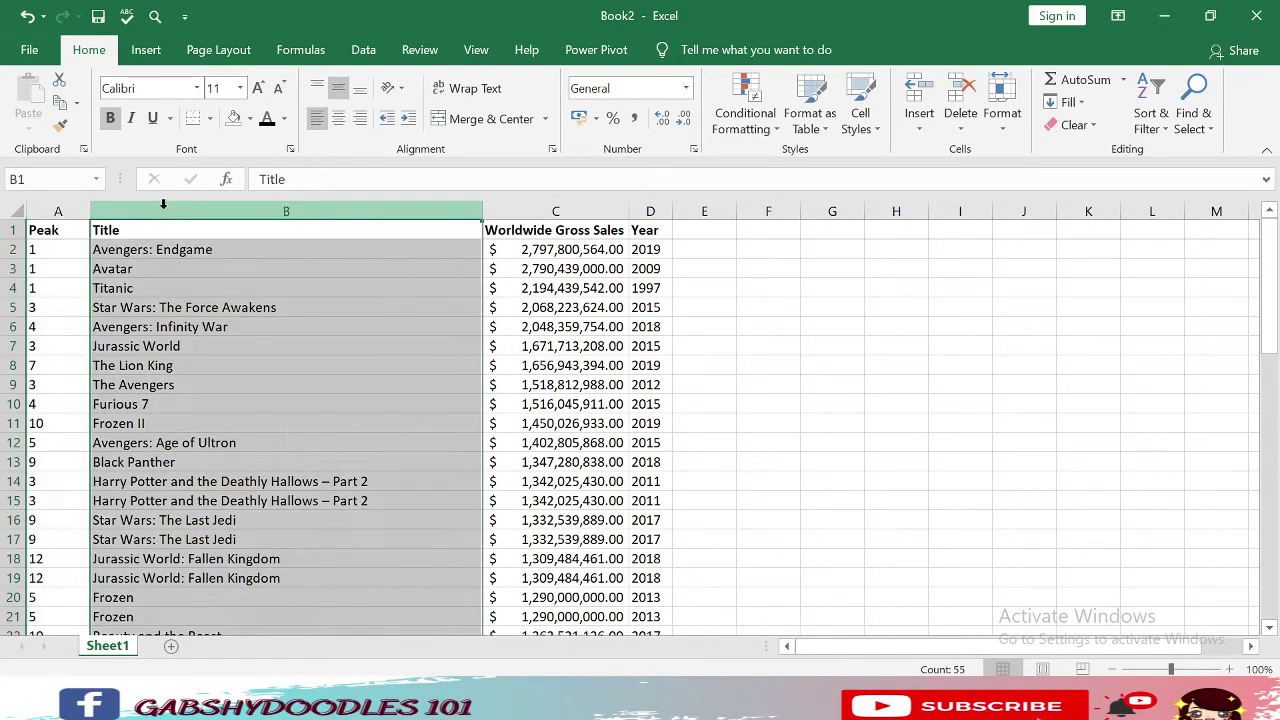
right_click(163, 204)
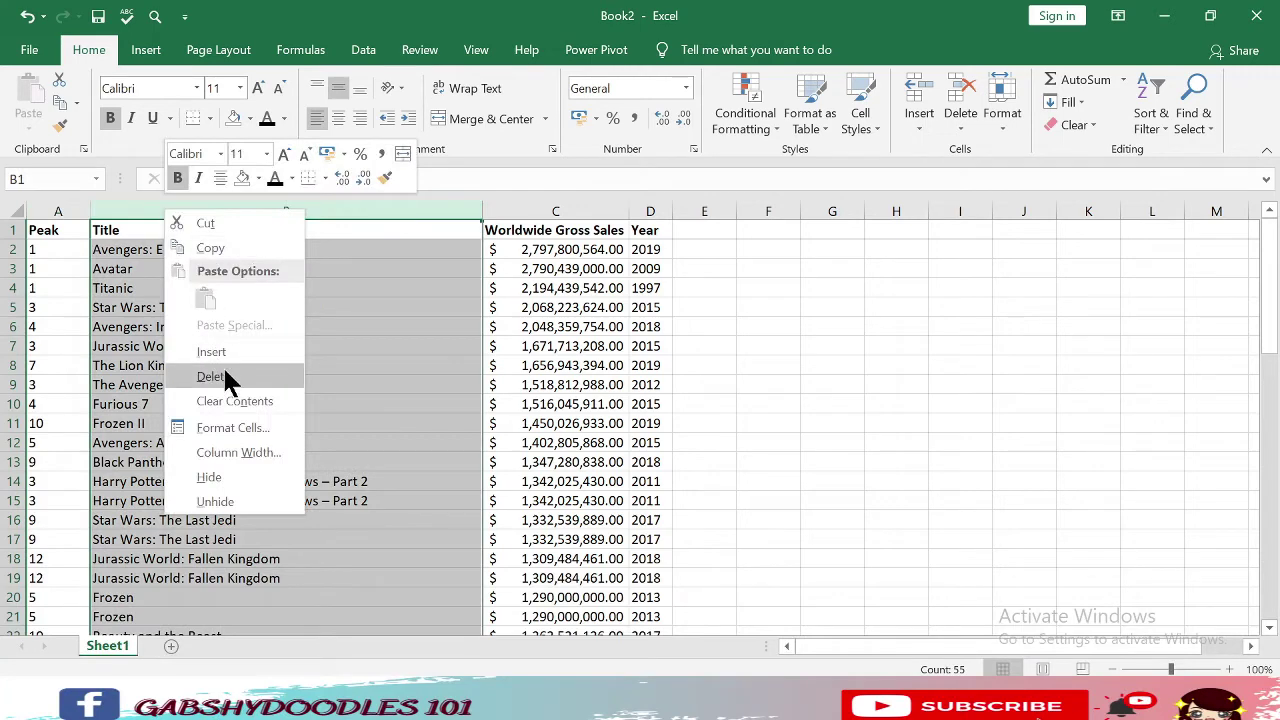
left_click(222, 356)
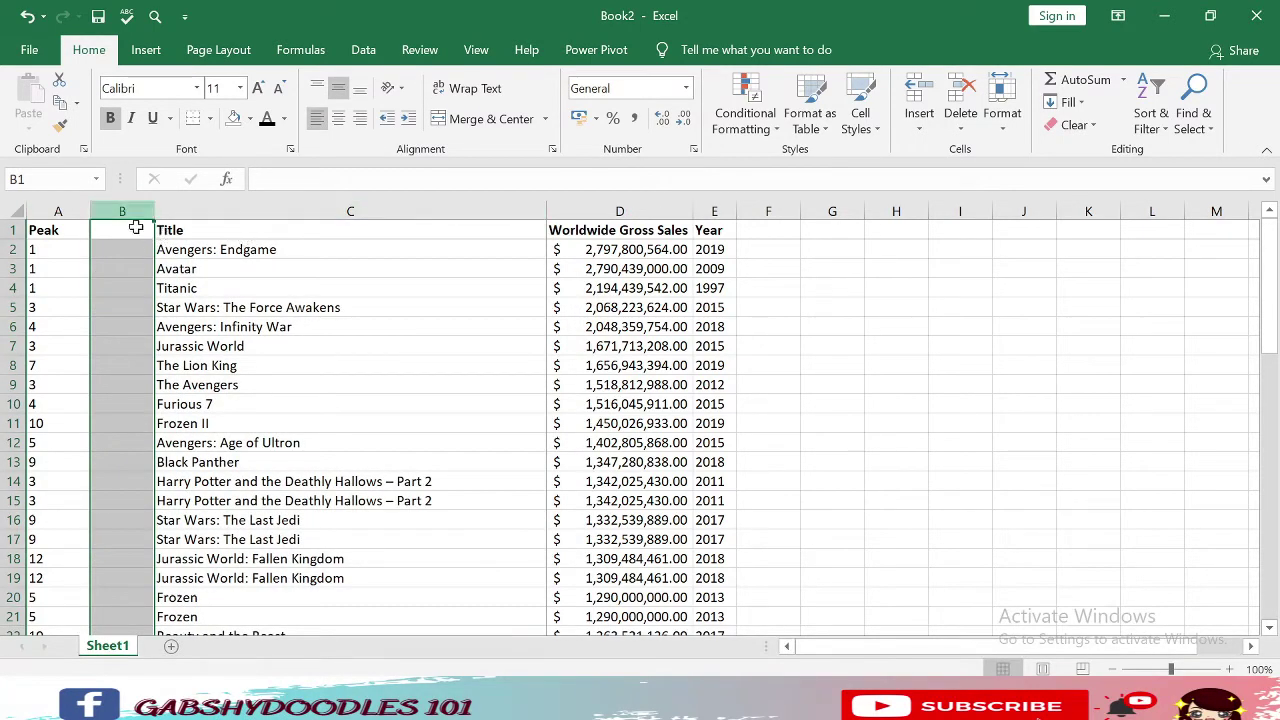
left_click(318, 205, "ctrl")
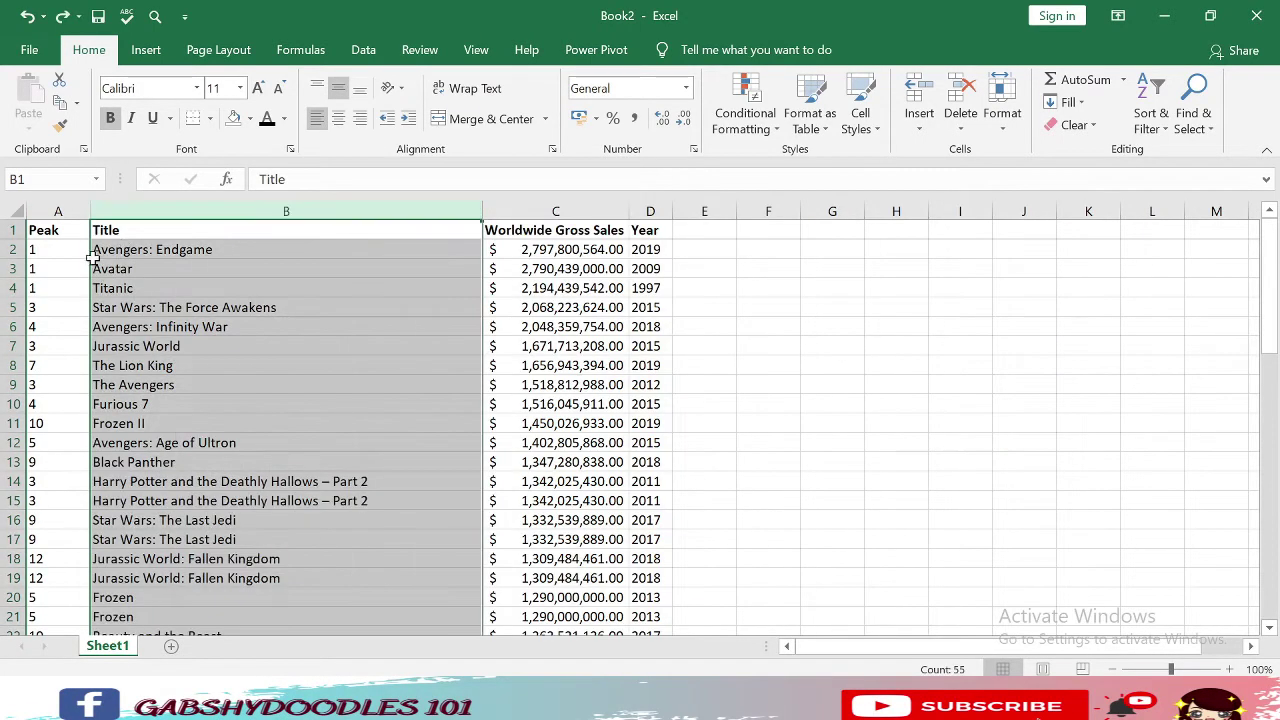
left_click(58, 208)
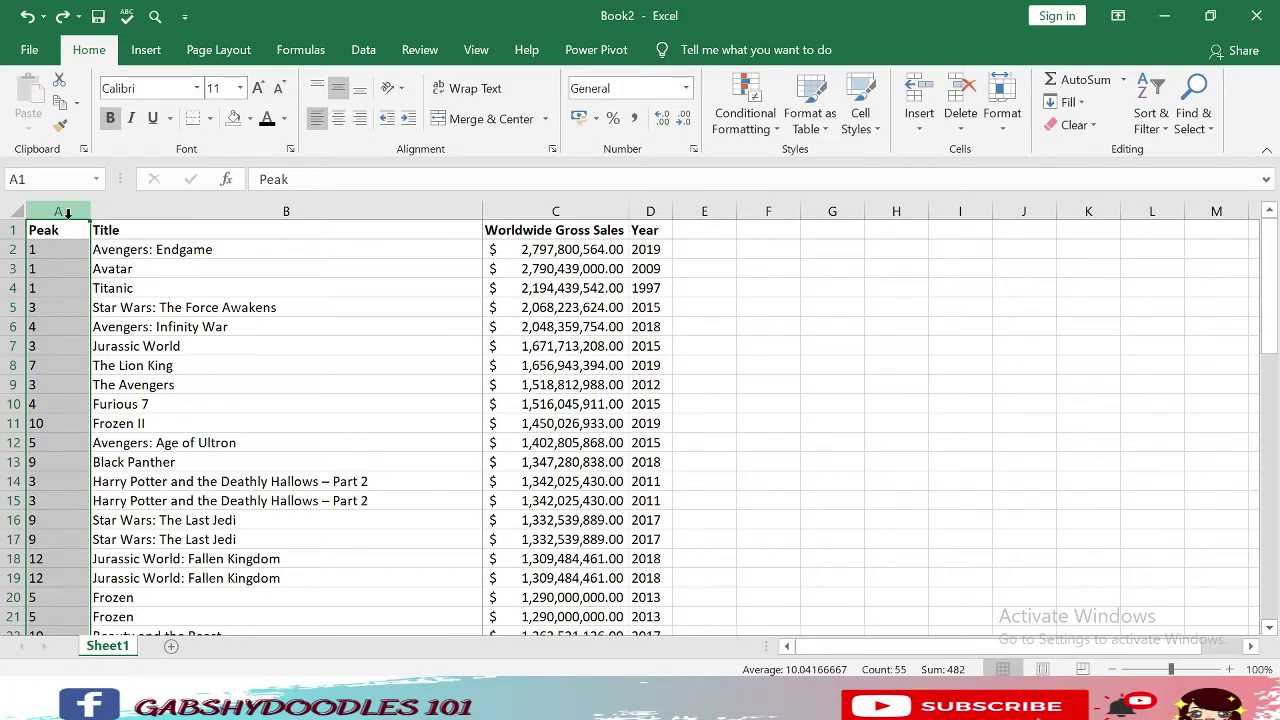
right_click(66, 210)
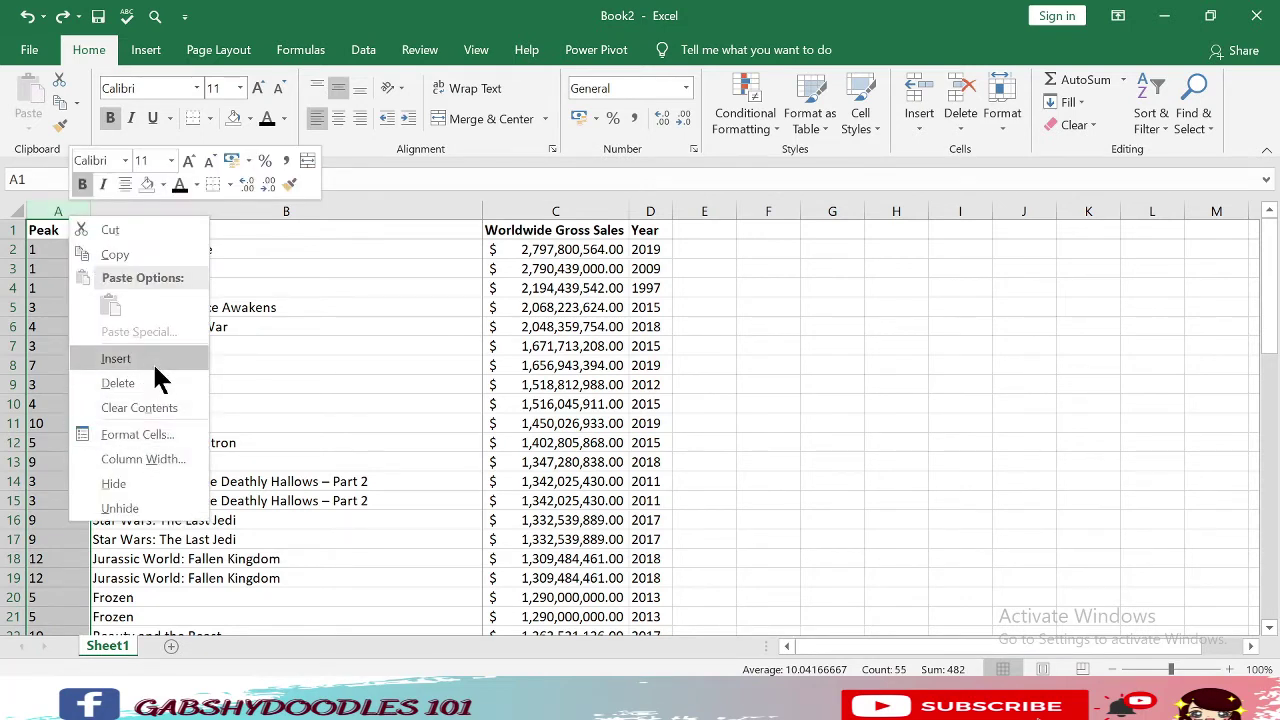
left_click(57, 208)
right_click(57, 207)
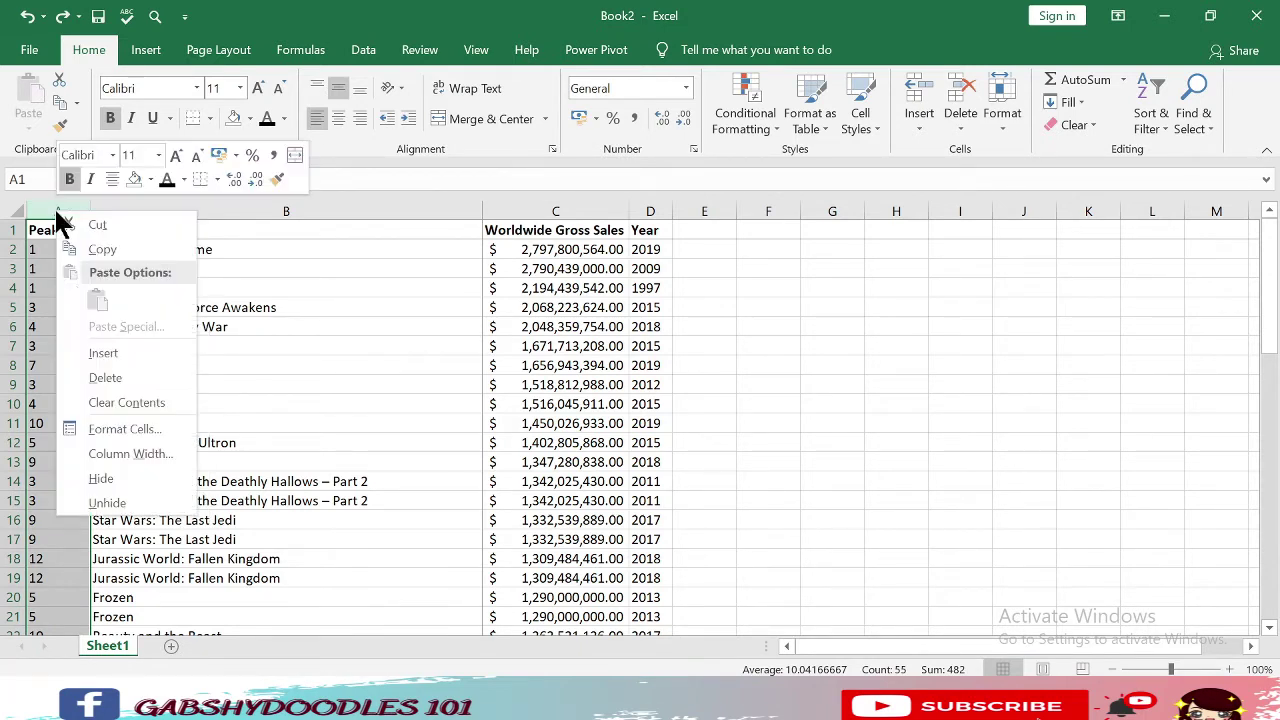
left_click(111, 345)
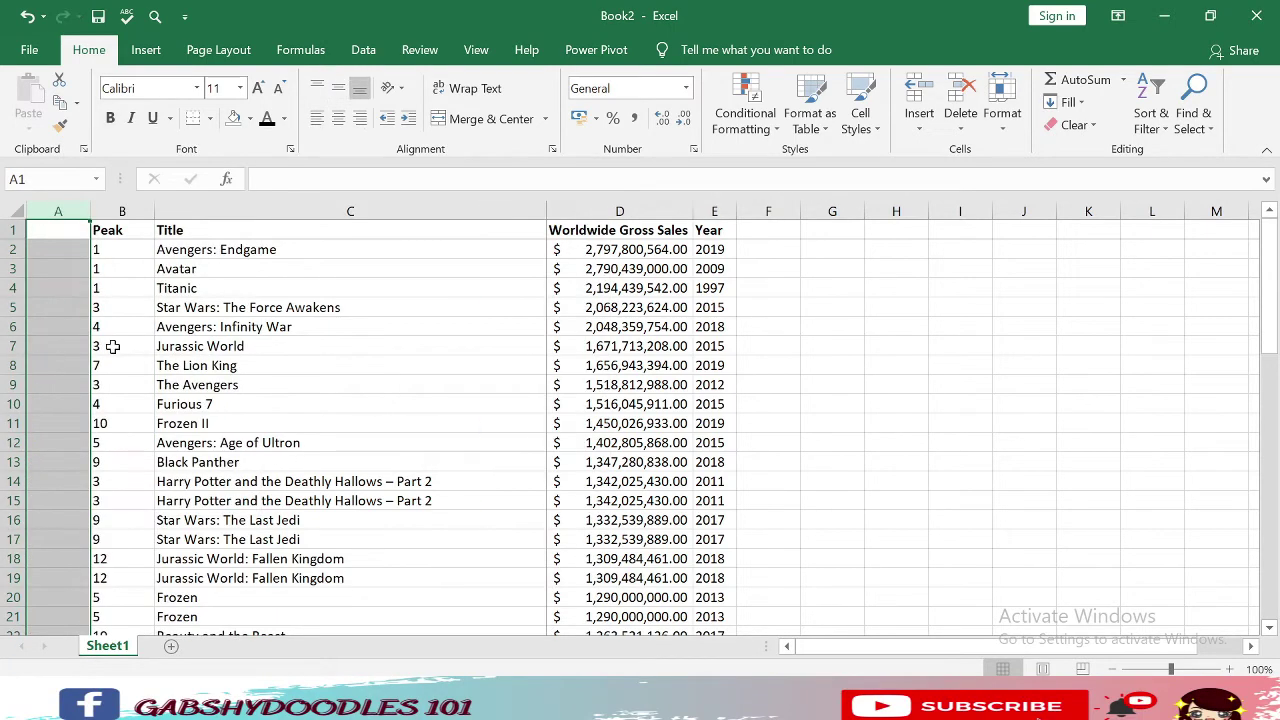
left_click(57, 234)
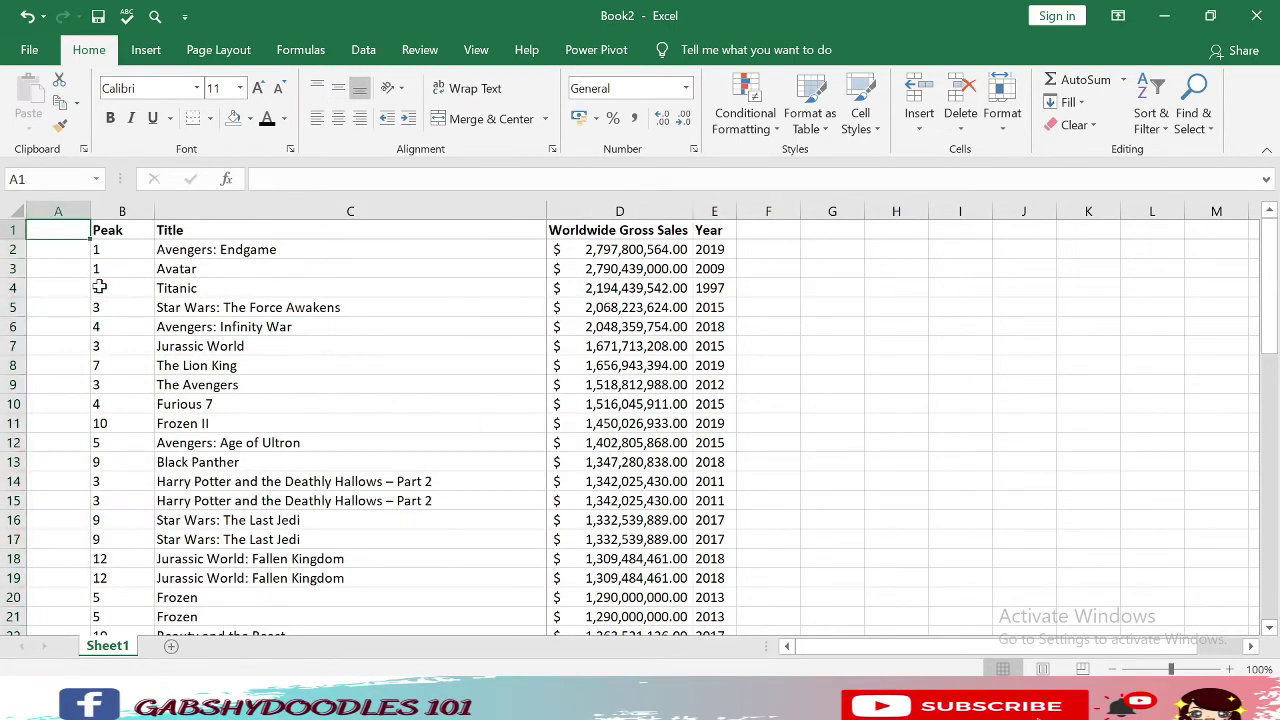
Enter a bold 'Rank' heading in A1.
type("Rank")
key("Return")
key("Up")
left_click(116, 119)
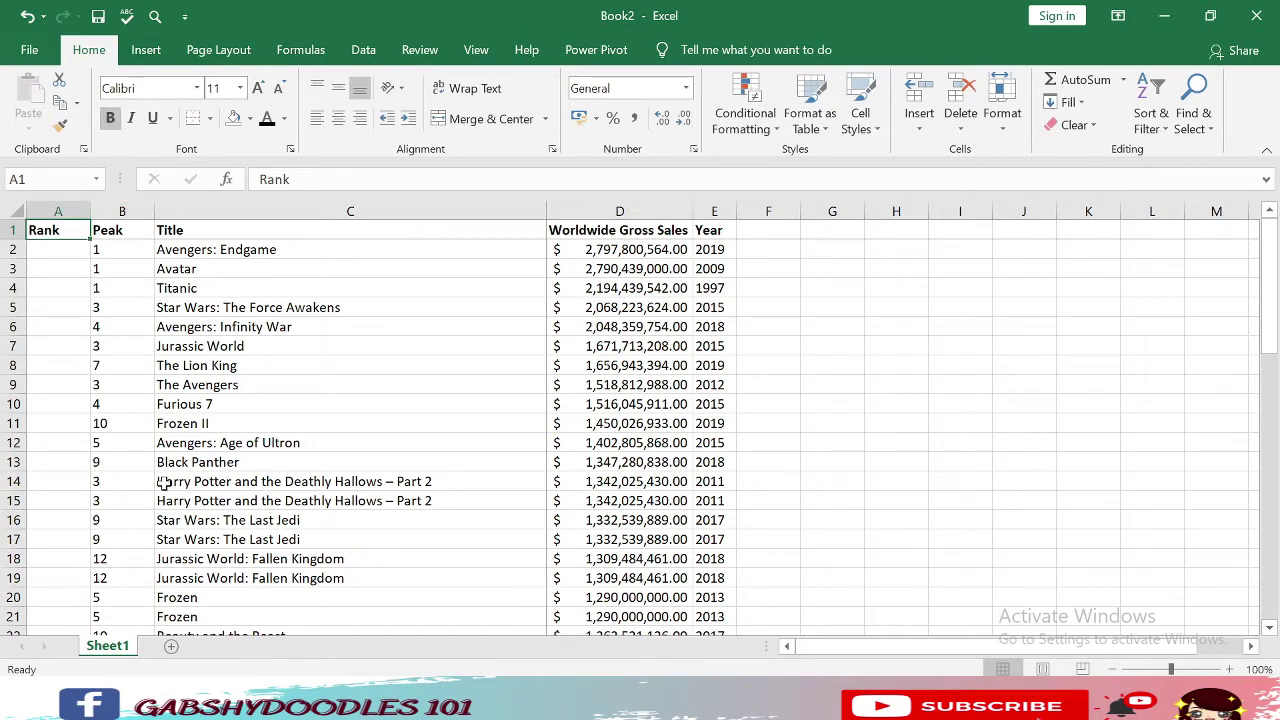
Enter 1 in A2 and fill it down the Rank column.
left_click_drag(60, 250, 88, 248)
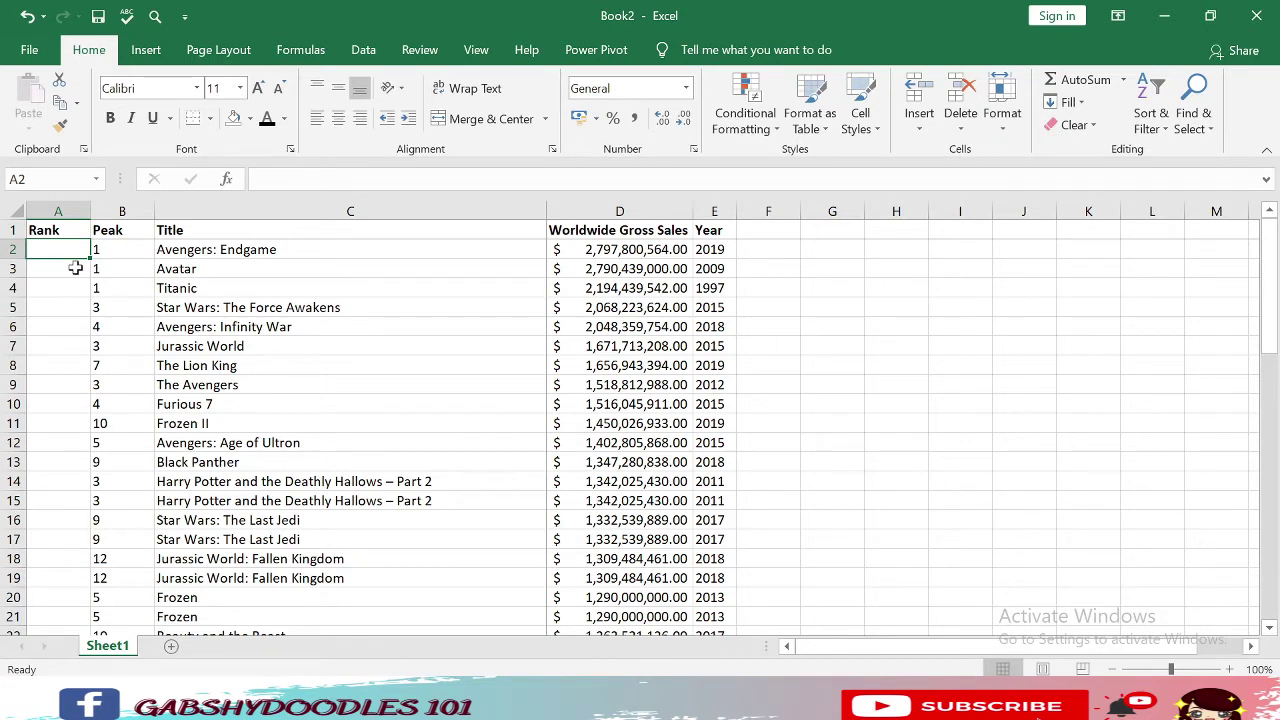
type("1")
key("Return")
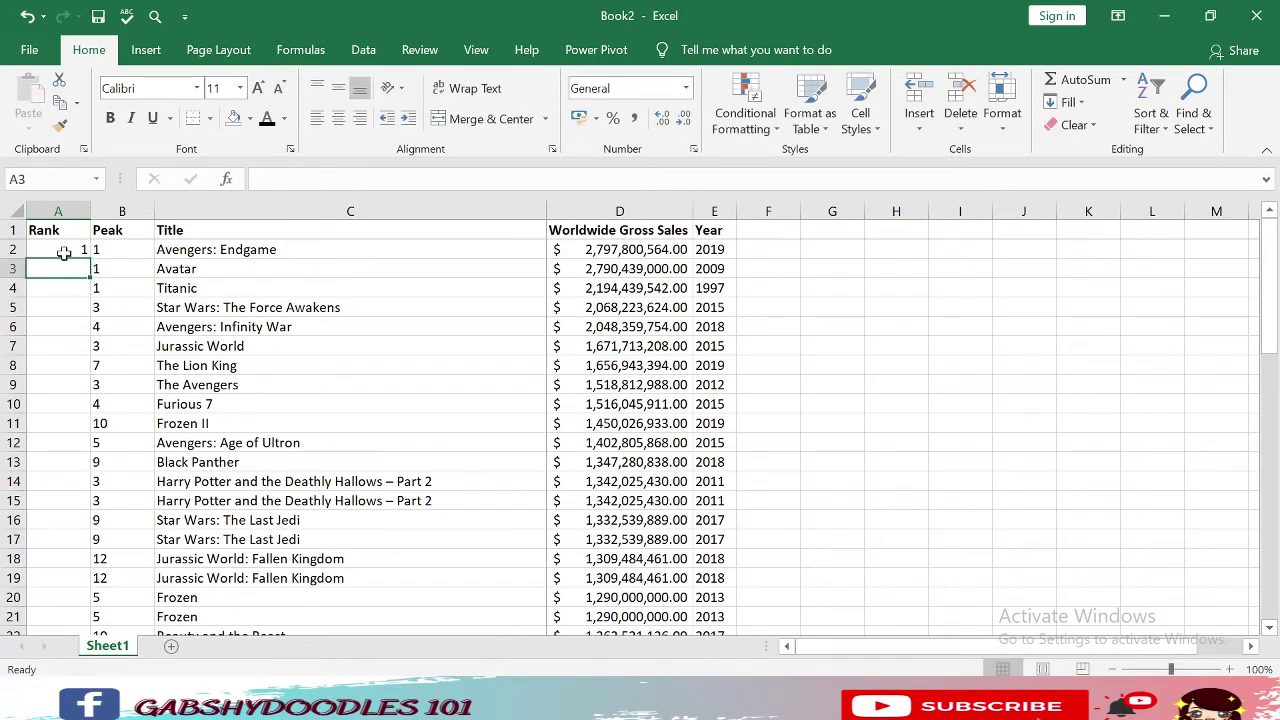
left_click(63, 252)
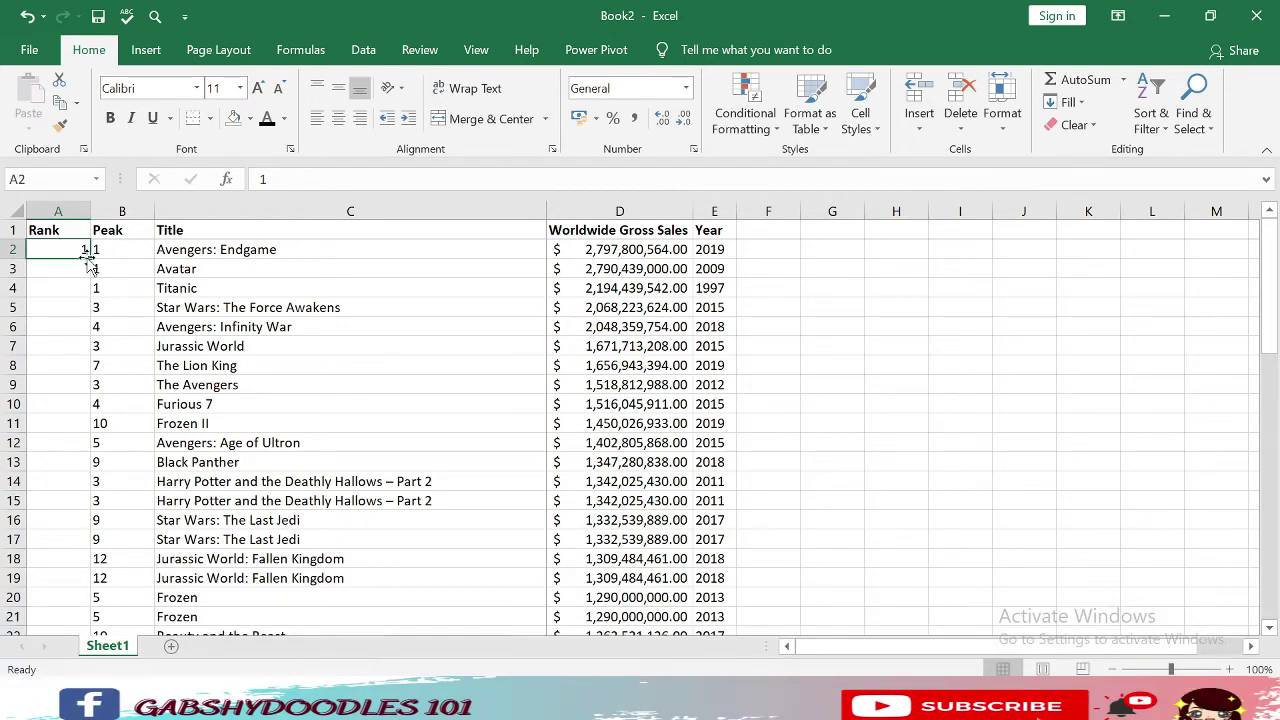
double_click(88, 258)
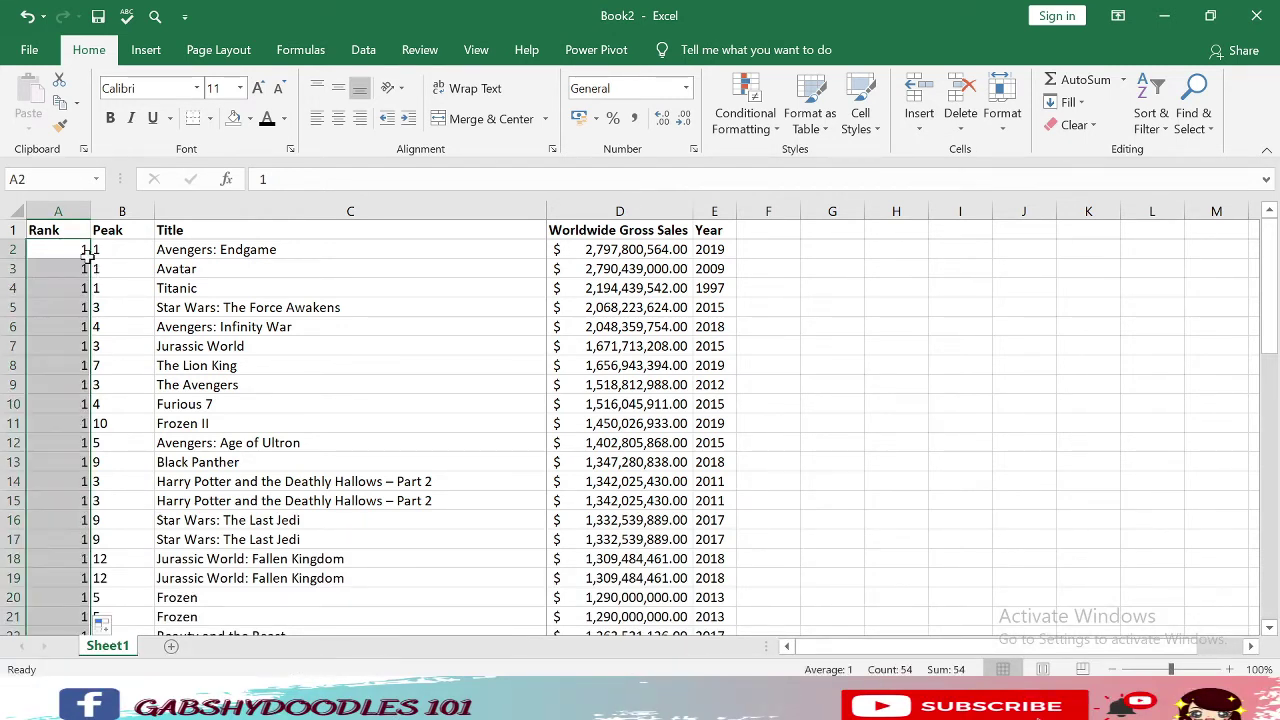
Enter 2 in A3 and select the ranks 1 and 2 together.
left_click(77, 249)
left_click_drag(89, 258, 93, 262)
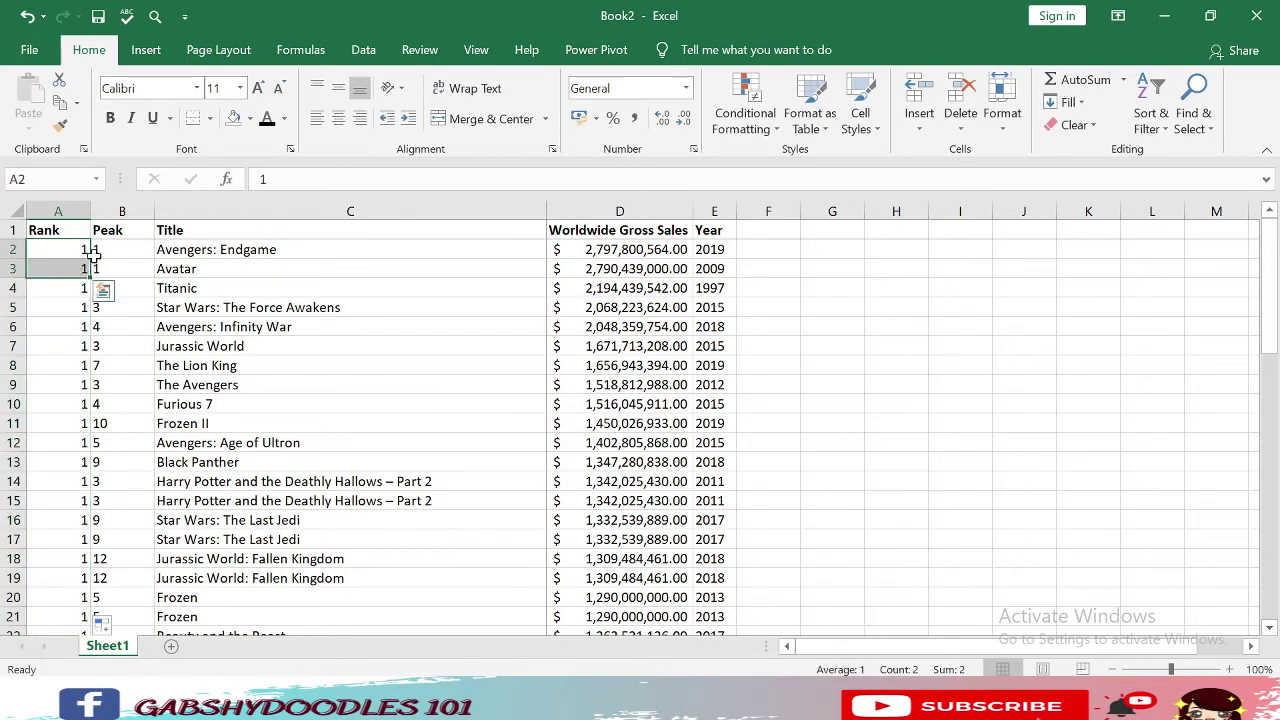
left_click(78, 270)
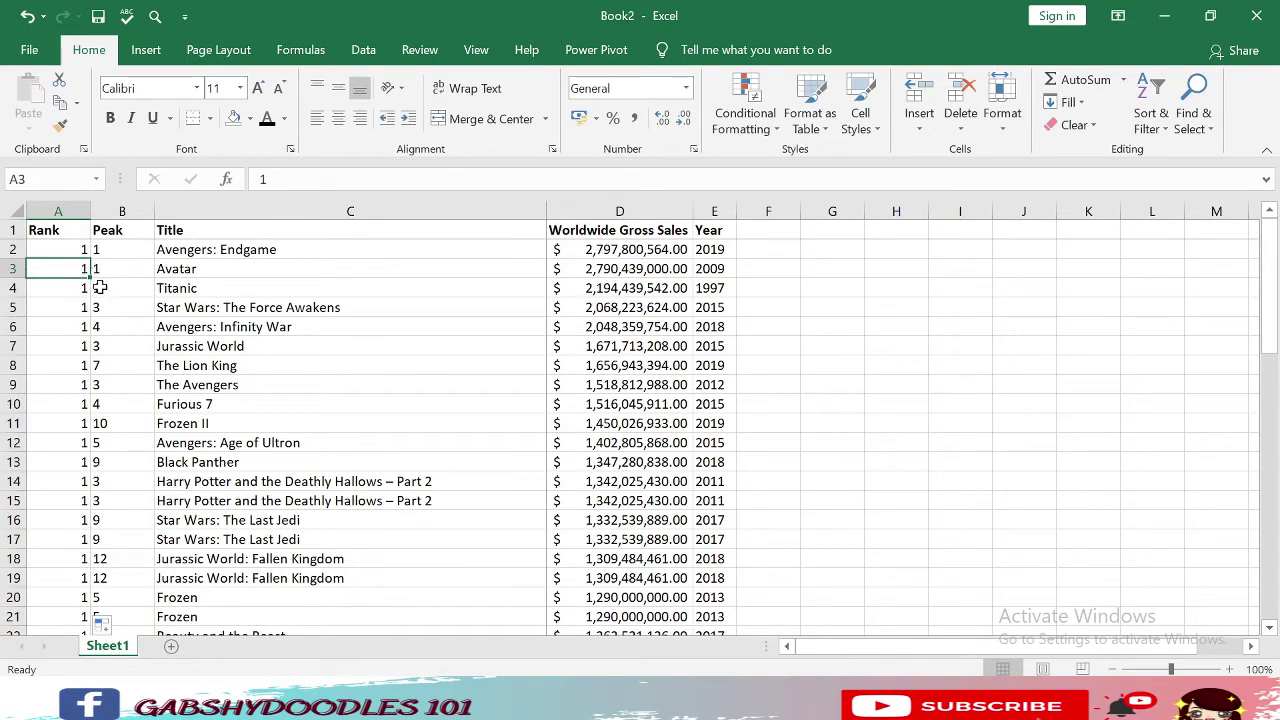
type("2")
left_click(250, 344)
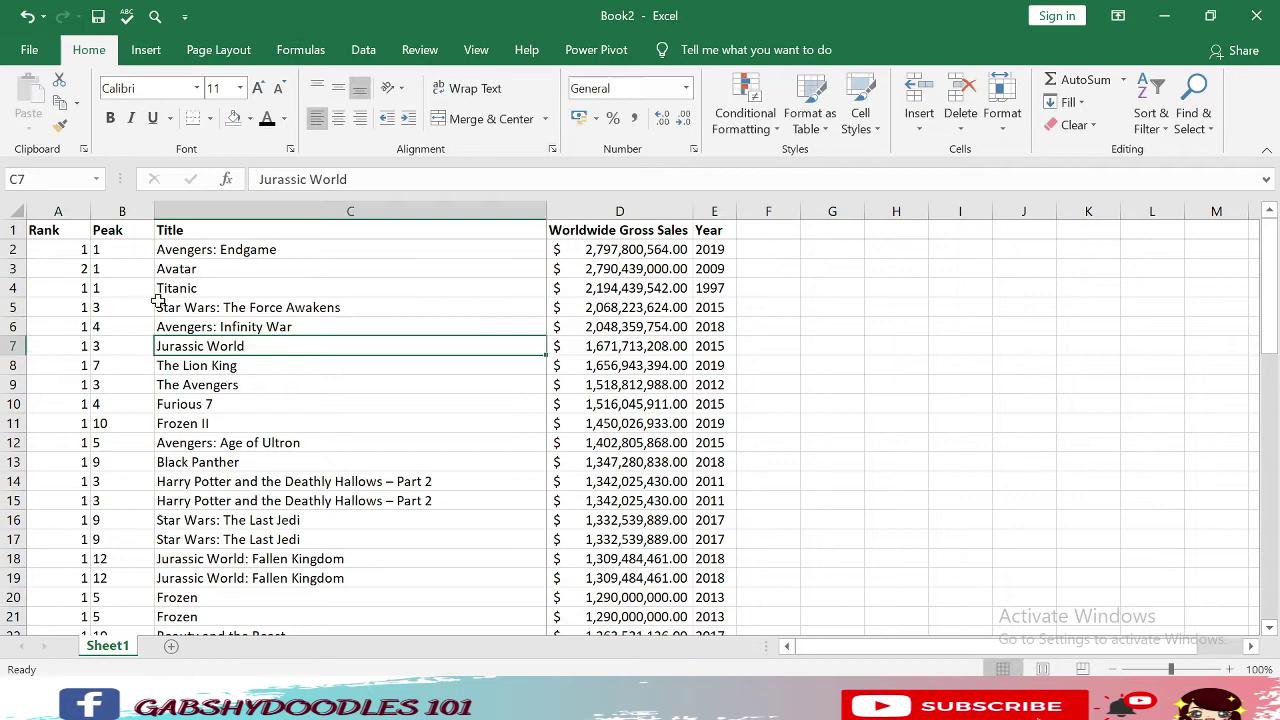
left_click(71, 251)
left_click_drag(71, 251, 93, 269)
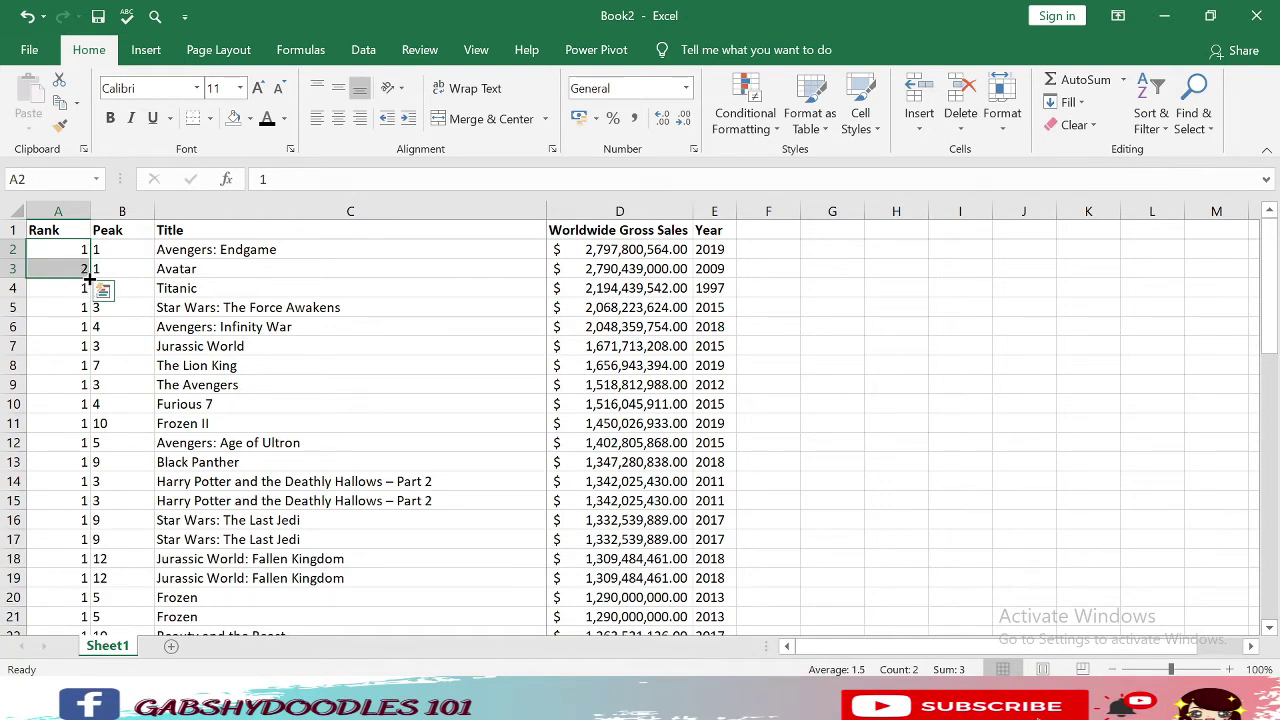
double_click(89, 280)
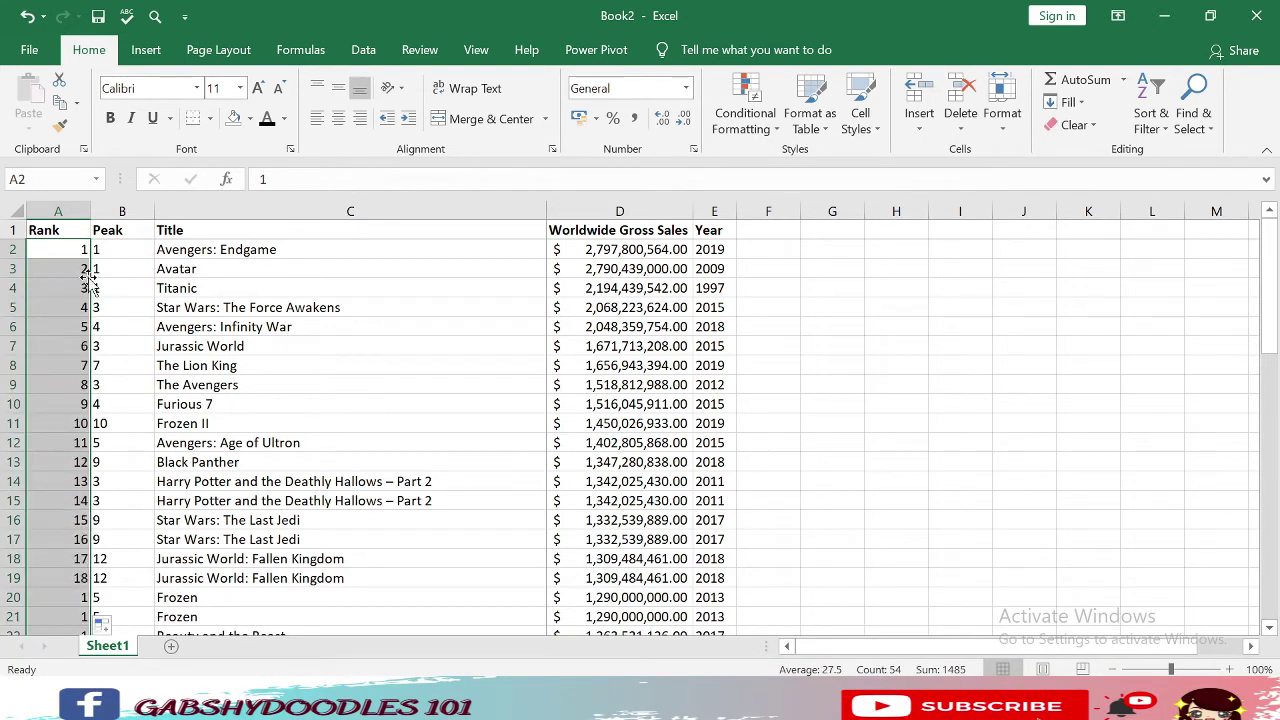
scroll(116, 512, "down", 12)
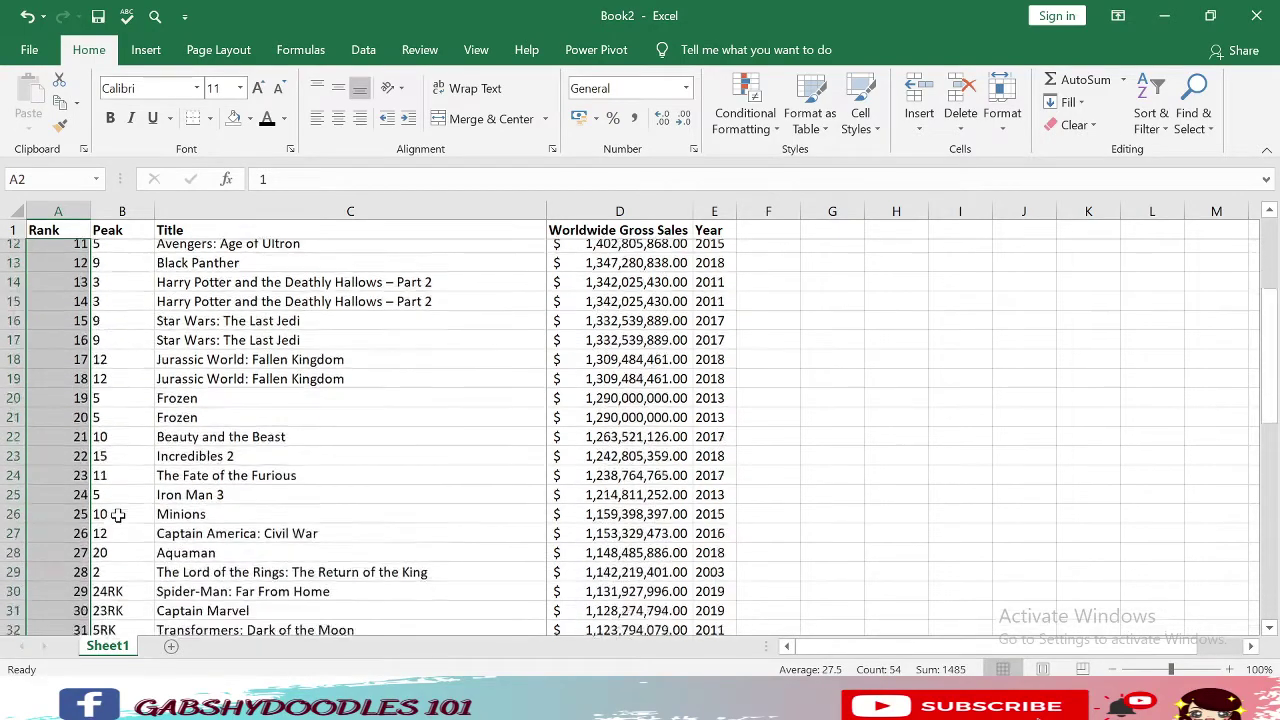
scroll(117, 510, "down", 1)
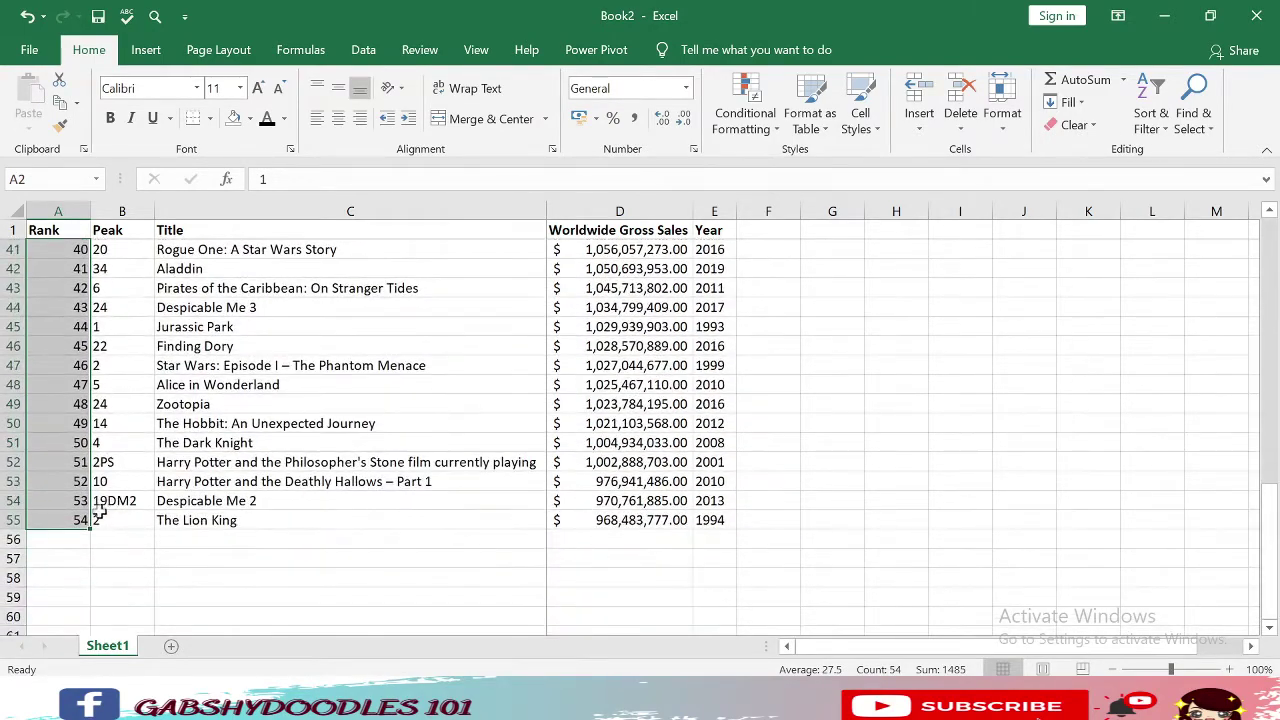
scroll(183, 479, "up", 1)
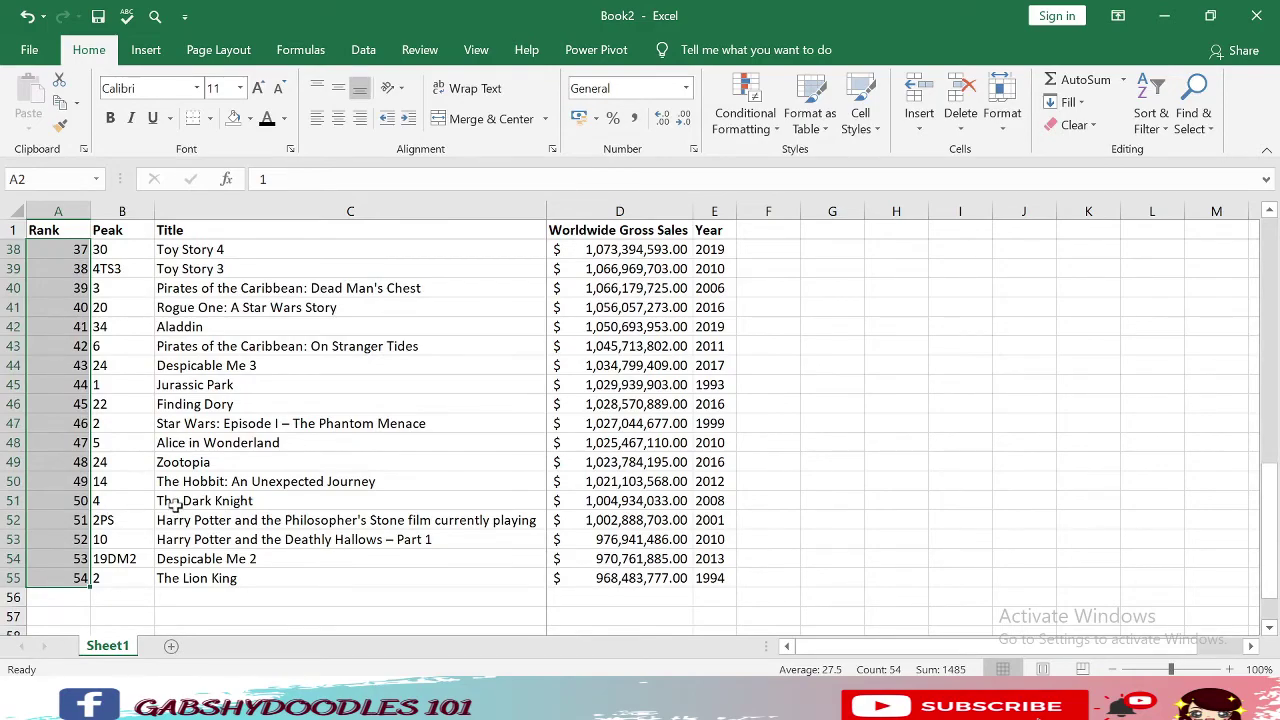
scroll(185, 500, "up", 2)
scroll(188, 503, "up", 9)
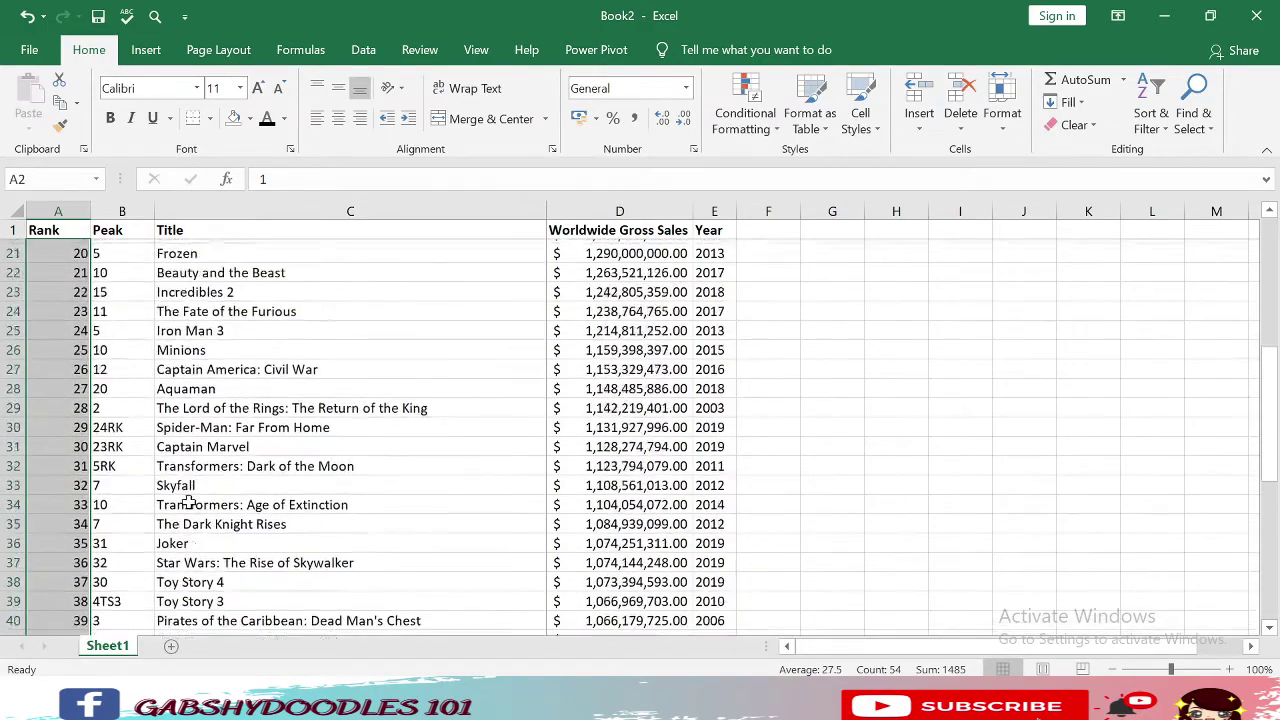
scroll(184, 505, "up", 1)
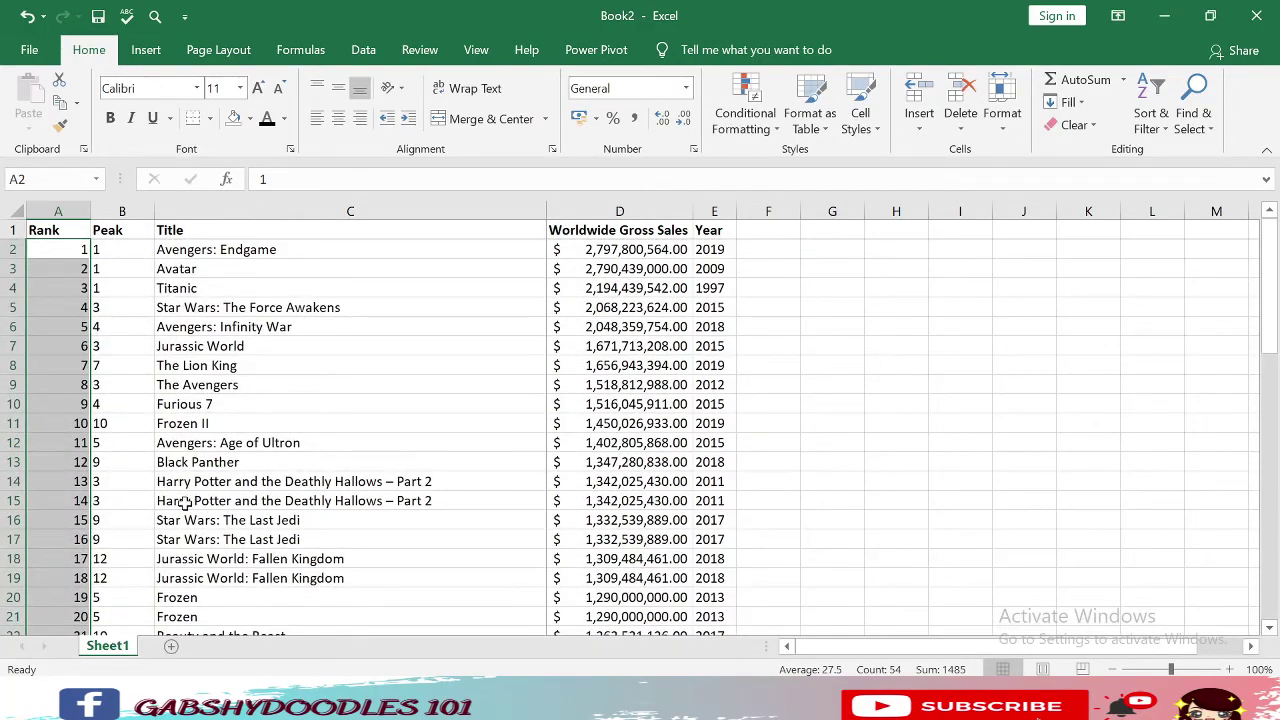
left_click(188, 420)
scroll(388, 420, "down", 4)
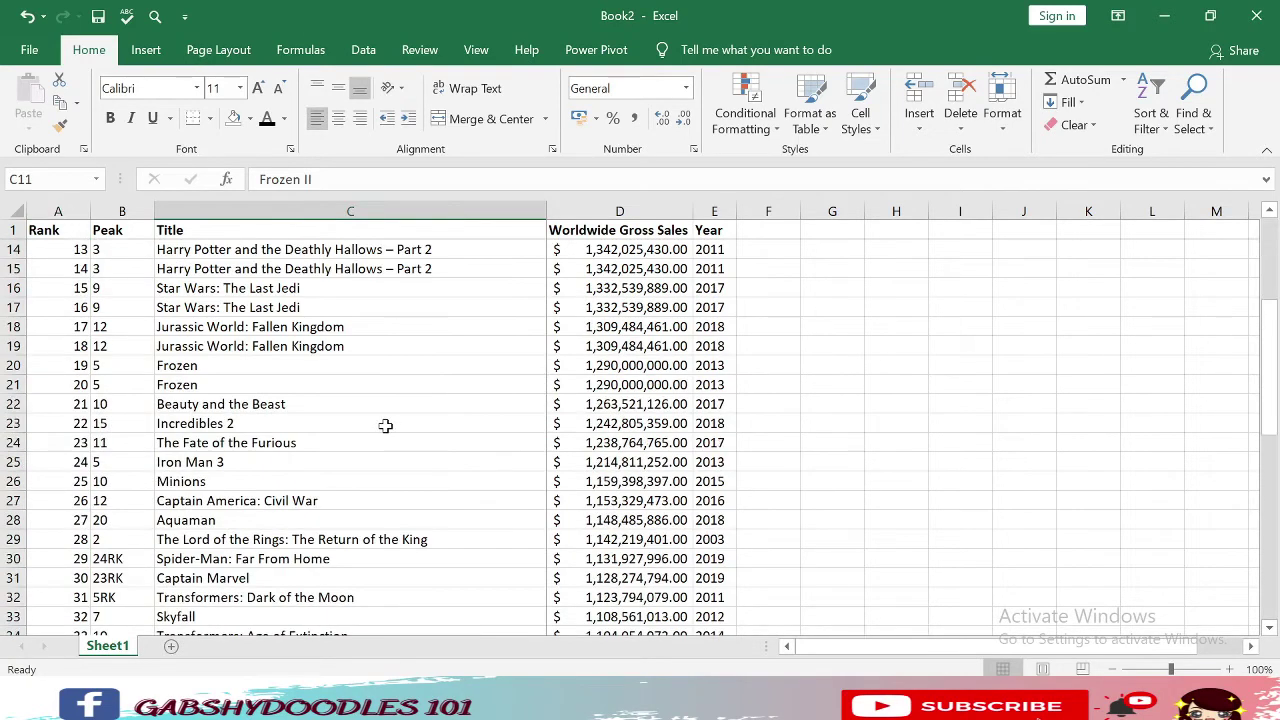
left_click(180, 367)
left_click(200, 401)
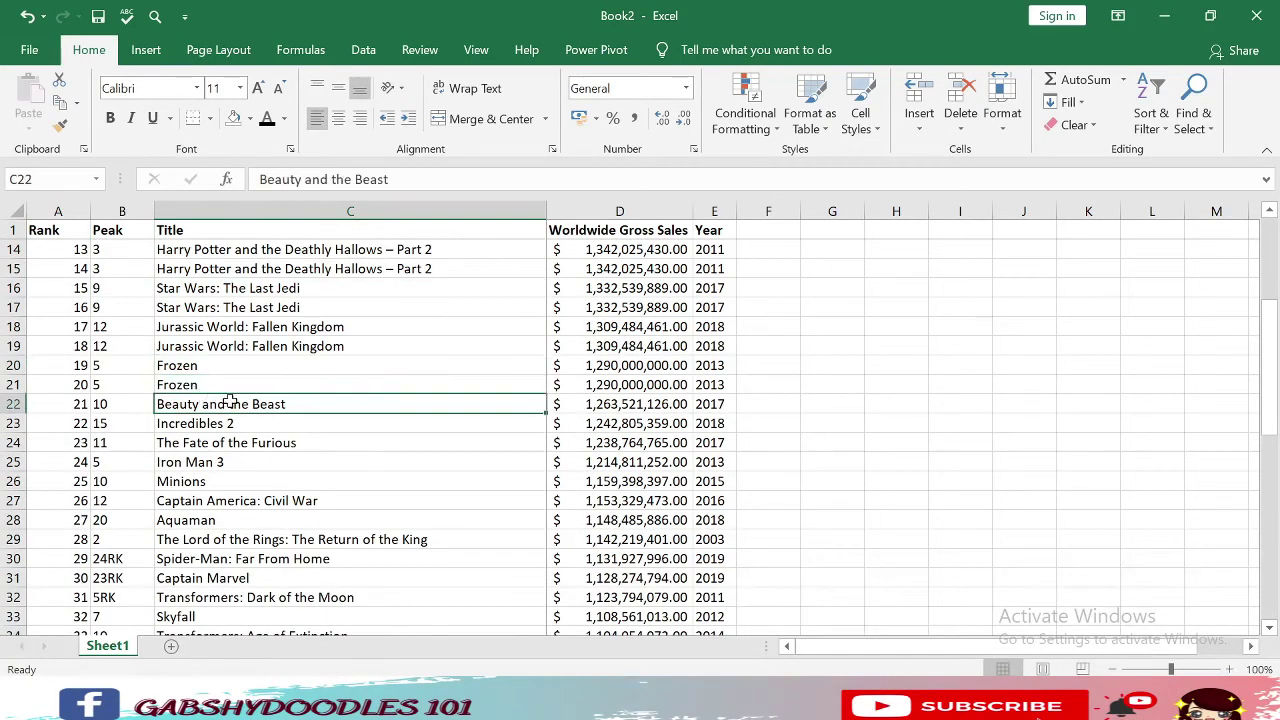
key("Up")
key("Up")
key("Down")
scroll(337, 460, "down", 9)
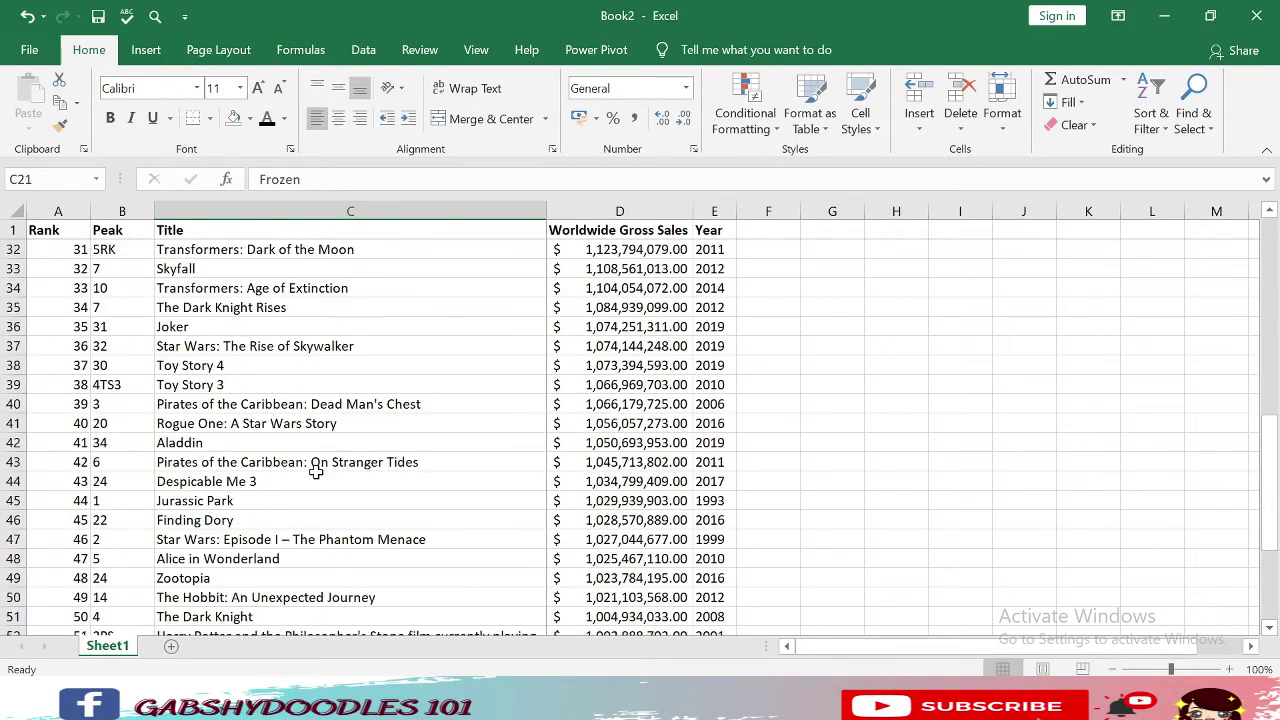
left_click(283, 500)
left_click(269, 519)
scroll(214, 526, "up", 8)
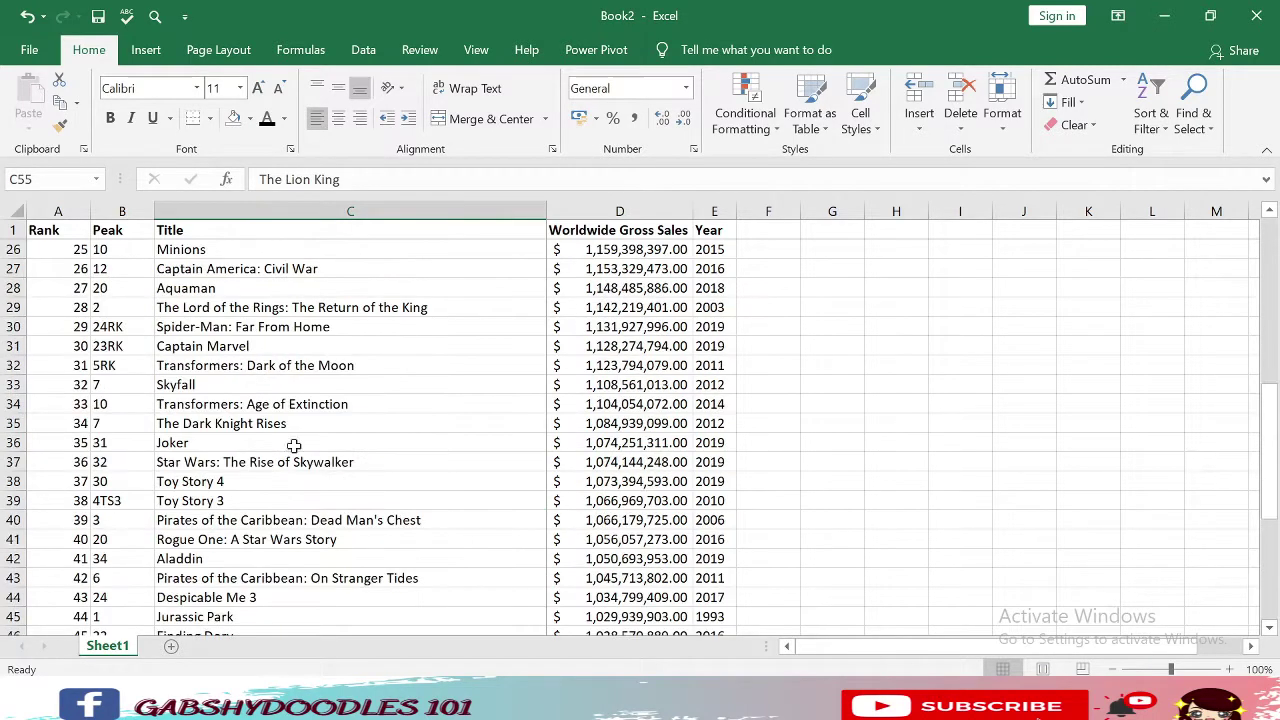
scroll(238, 440, "up", 5)
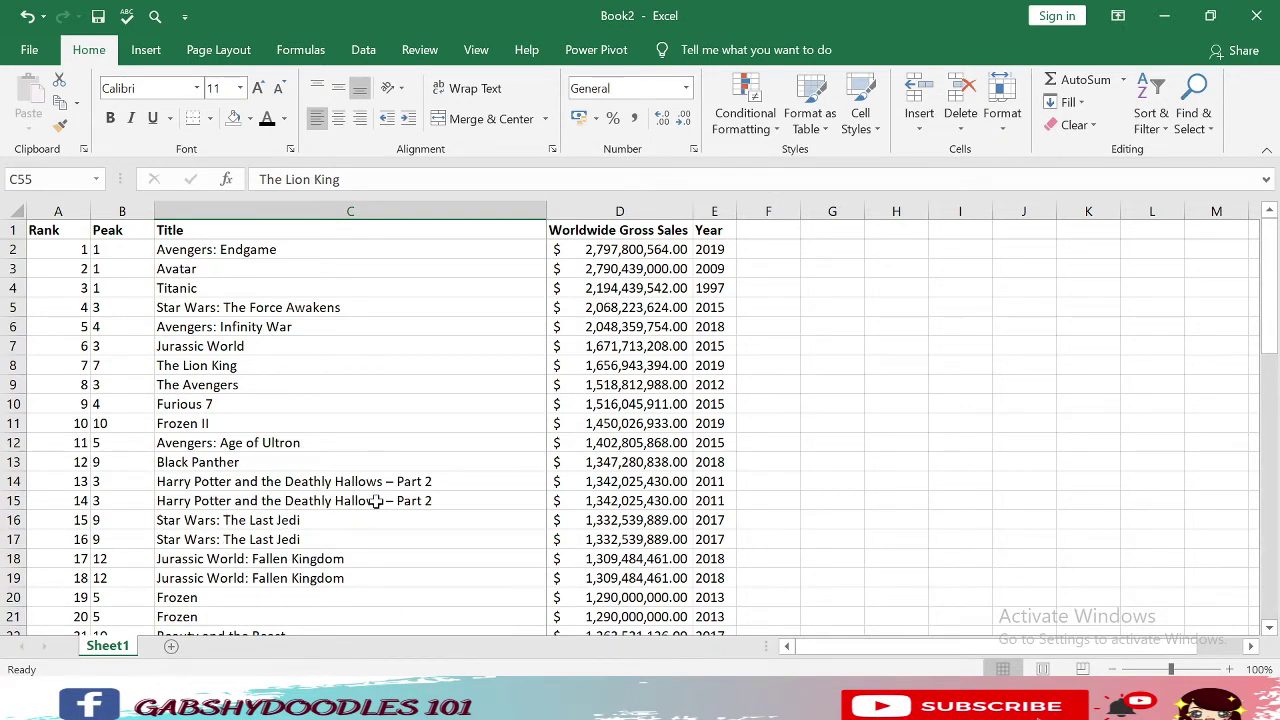
Delete the duplicate Harry Potter, The Last Jedi, Jurassic World: Fallen Kingdom and Frozen rows.
left_click(12, 500)
right_click(12, 500)
key("Escape")
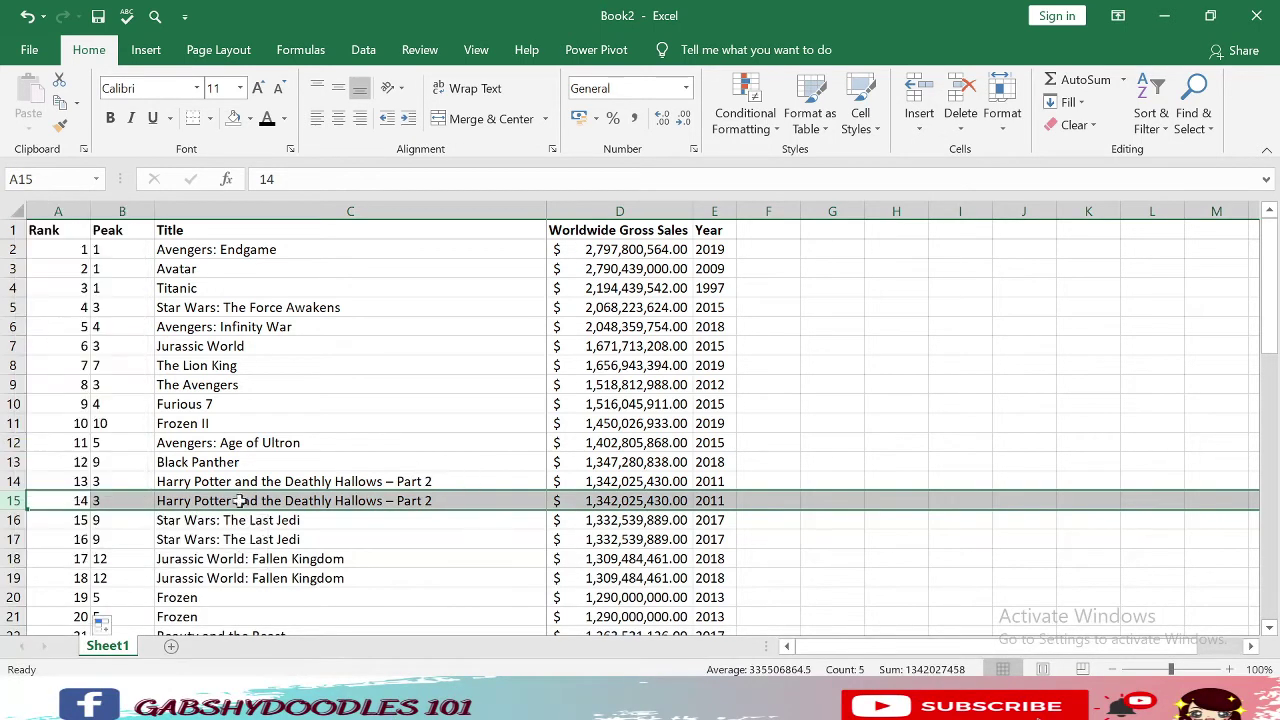
right_click(14, 506)
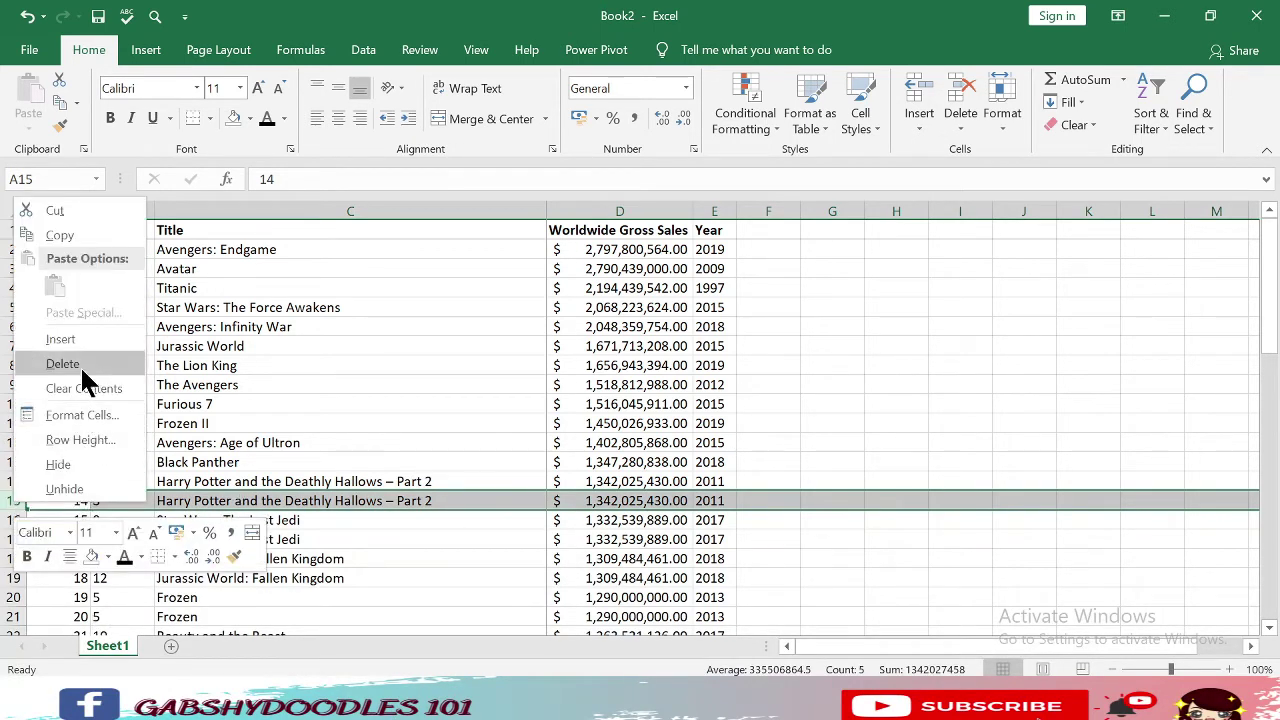
left_click(80, 365)
left_click(12, 521)
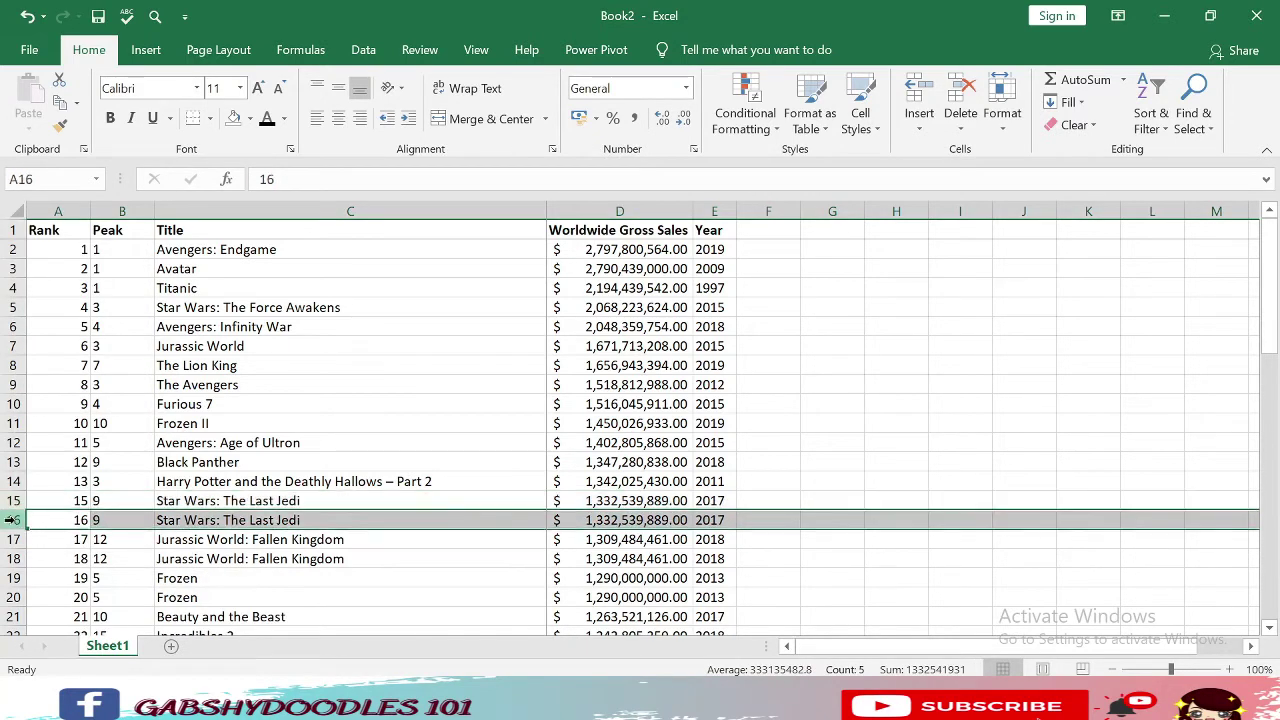
right_click(12, 521)
left_click(69, 385)
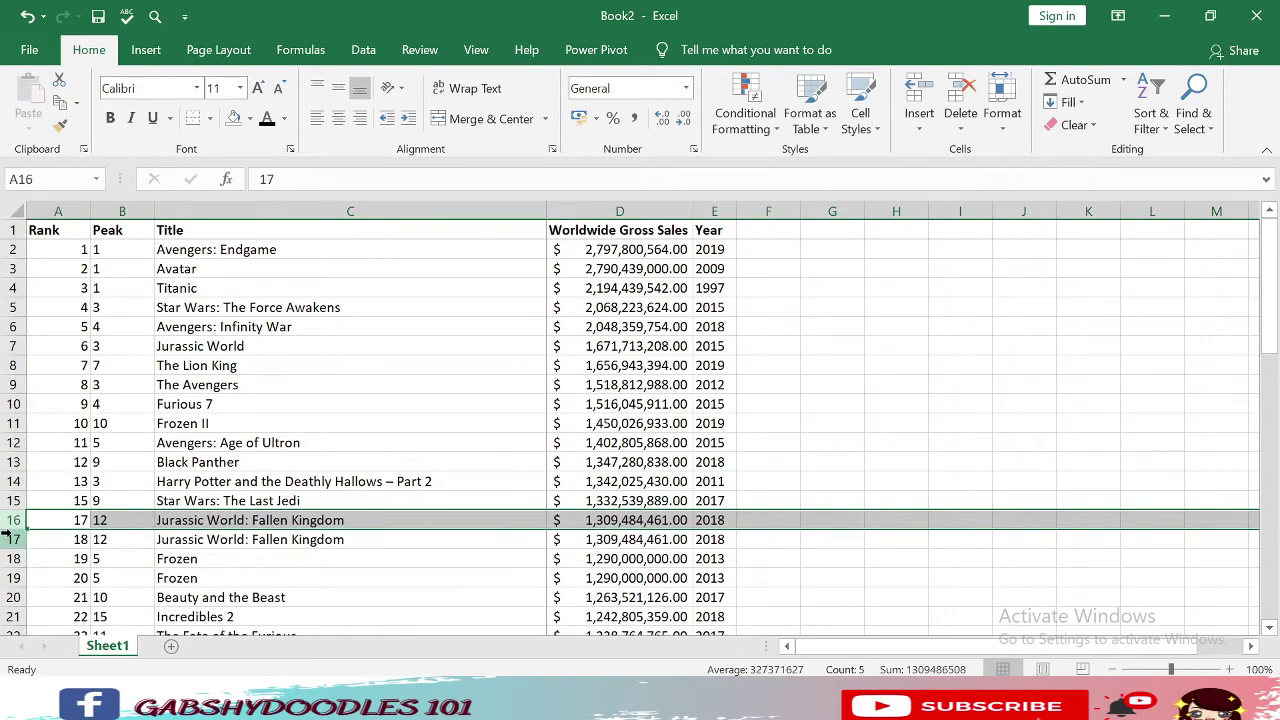
right_click(12, 540)
left_click(86, 410)
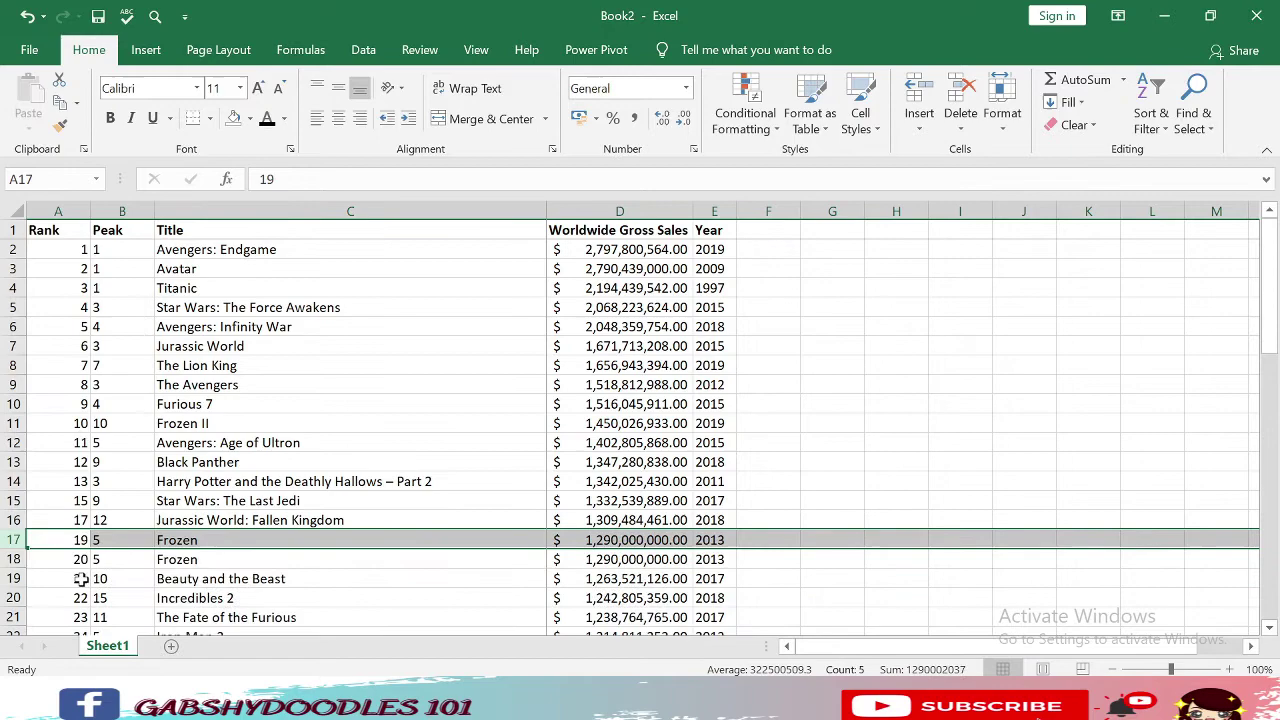
left_click(12, 559)
right_click(12, 559)
left_click(68, 422)
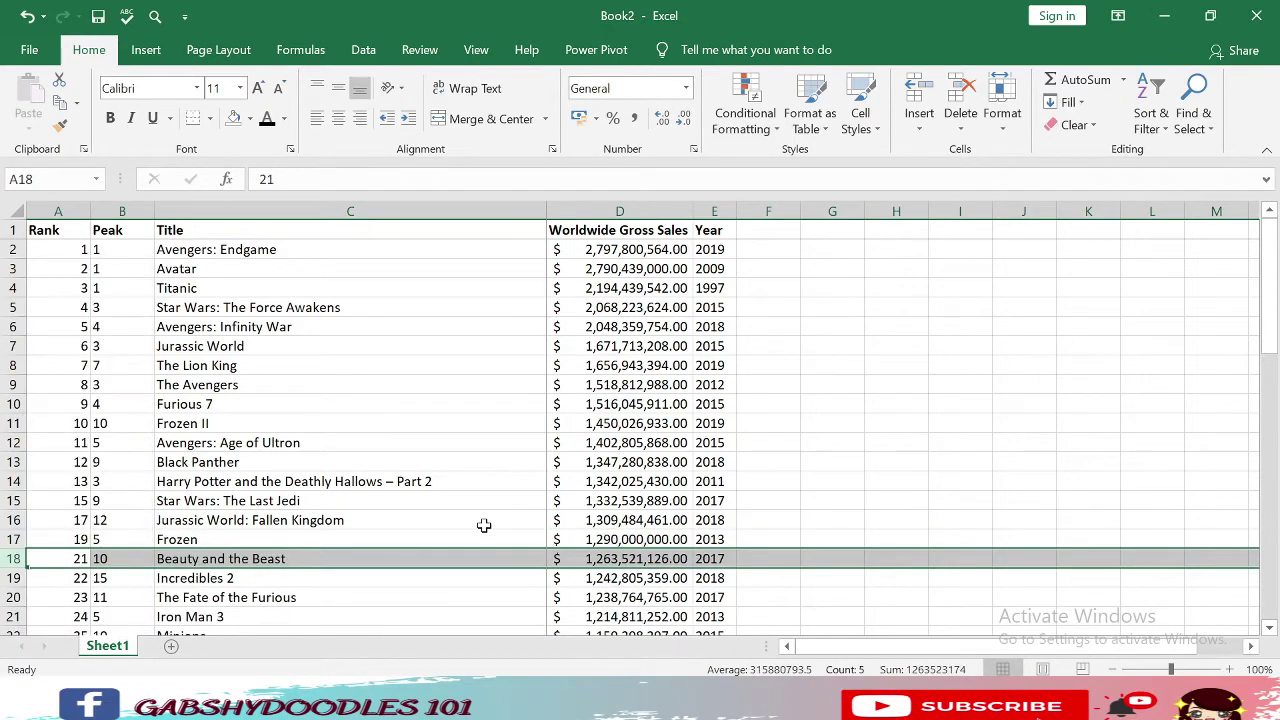
Undo the row deletions, then show the Data tools with cell C11 active.
scroll(484, 525, "down", 12)
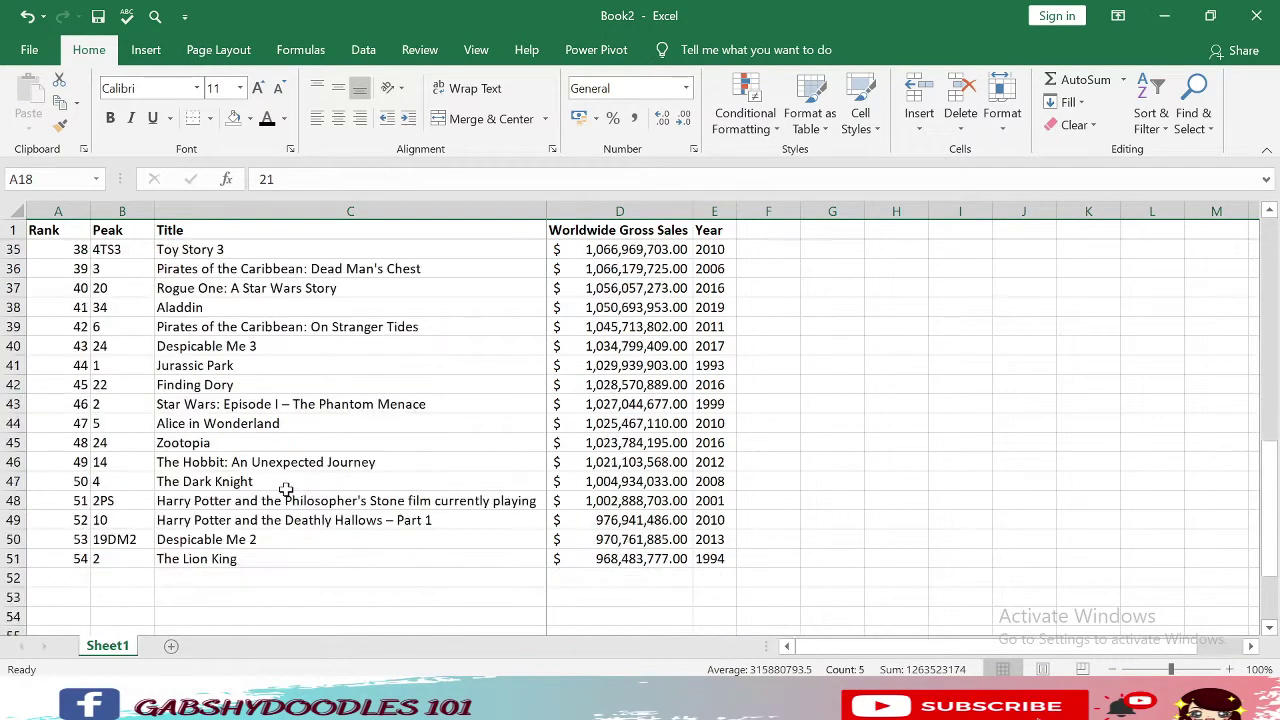
scroll(284, 485, "up", 12)
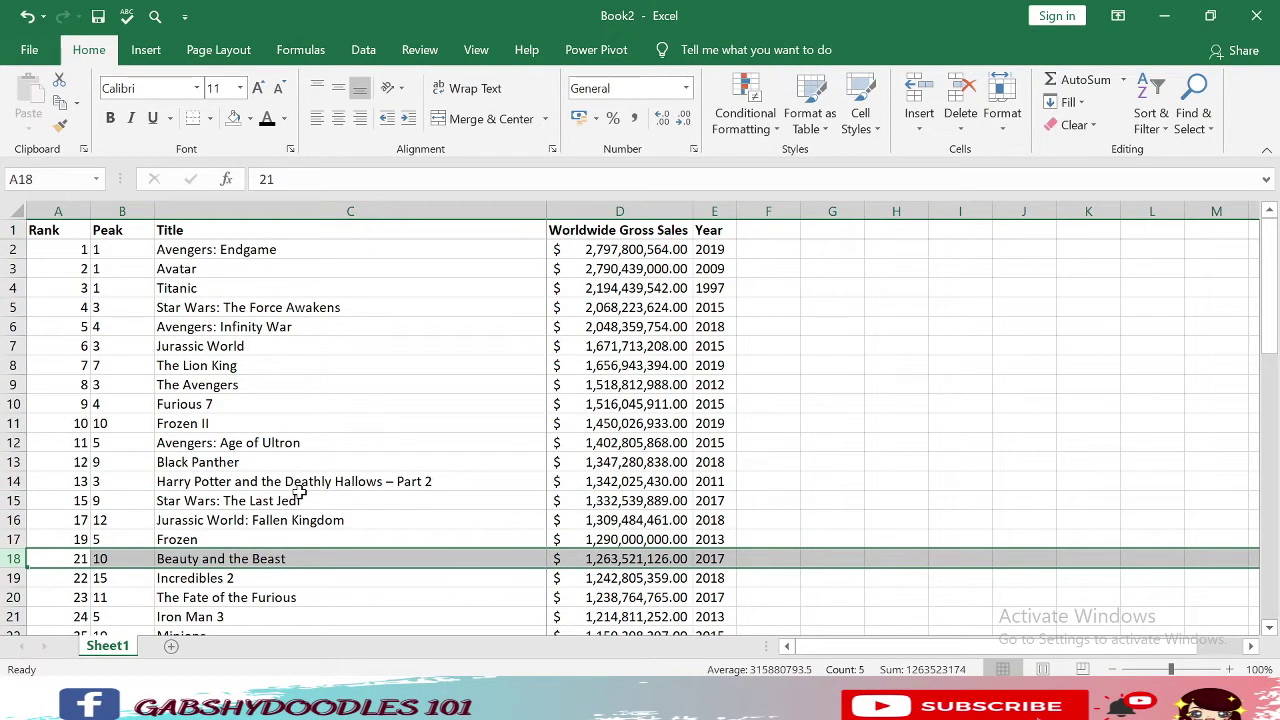
key("ctrl+z")
key("ctrl+z")
key("ctrl+z")
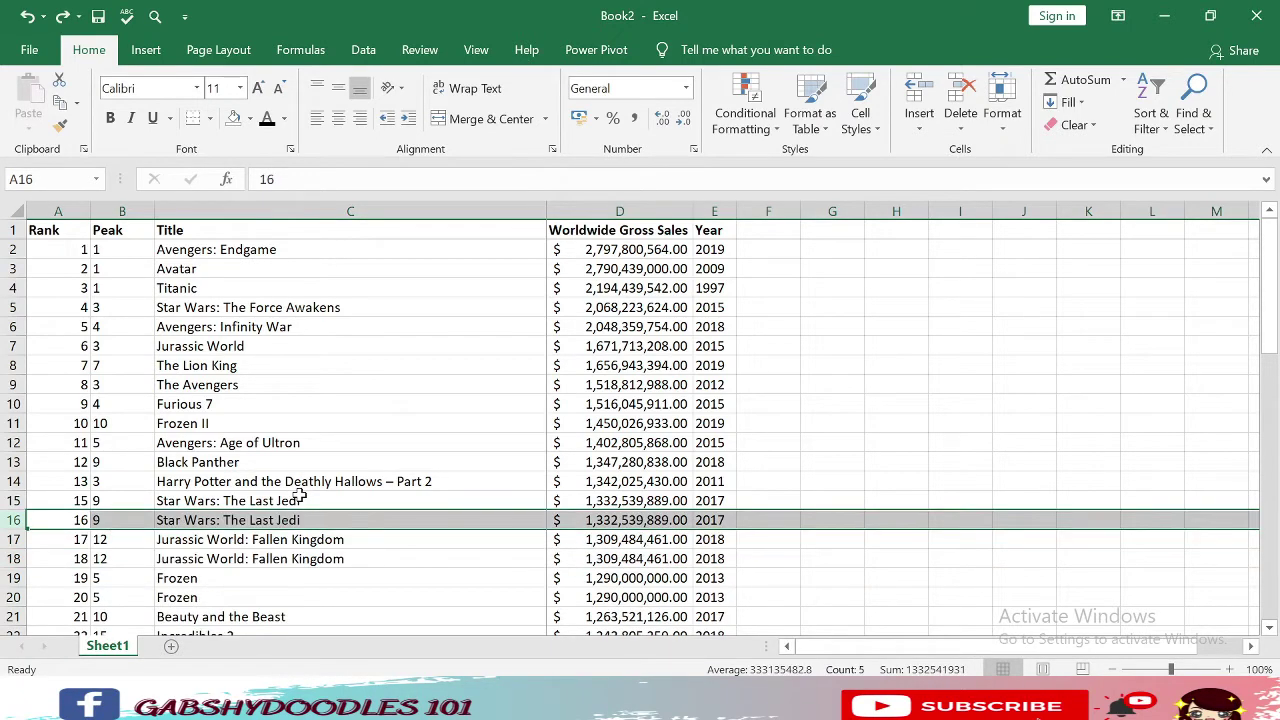
key("ctrl+z")
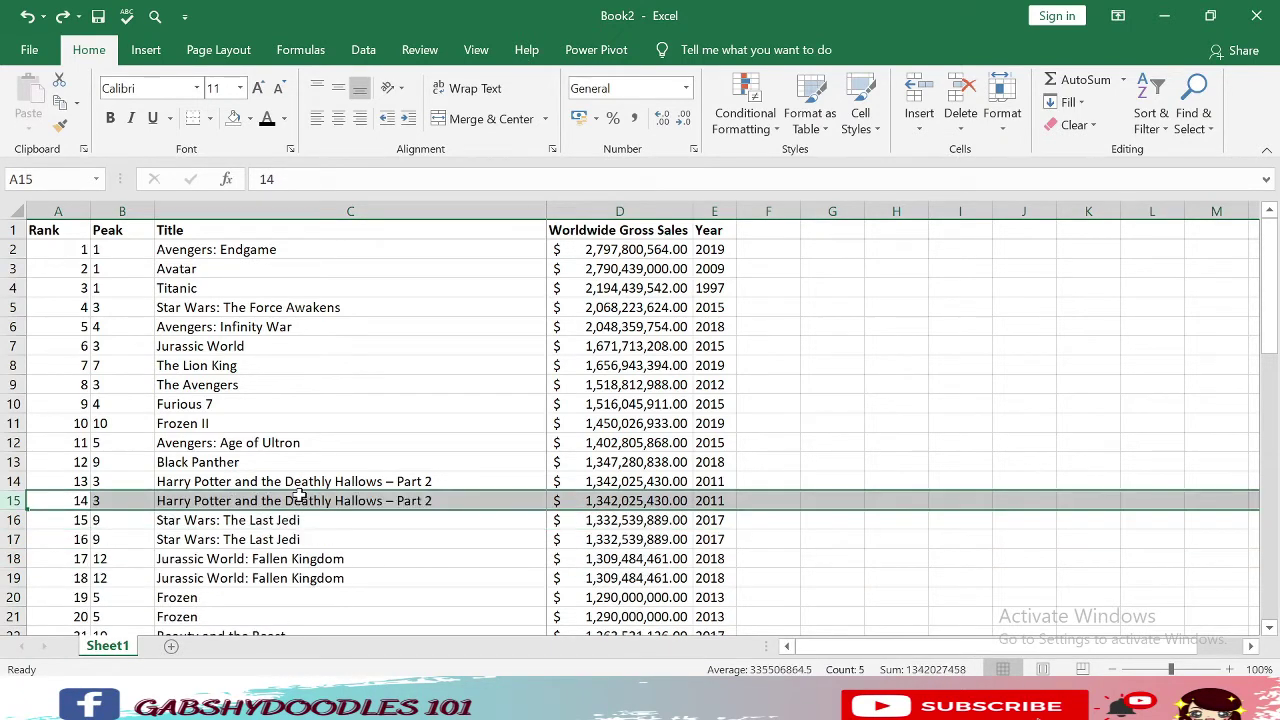
left_click(352, 429)
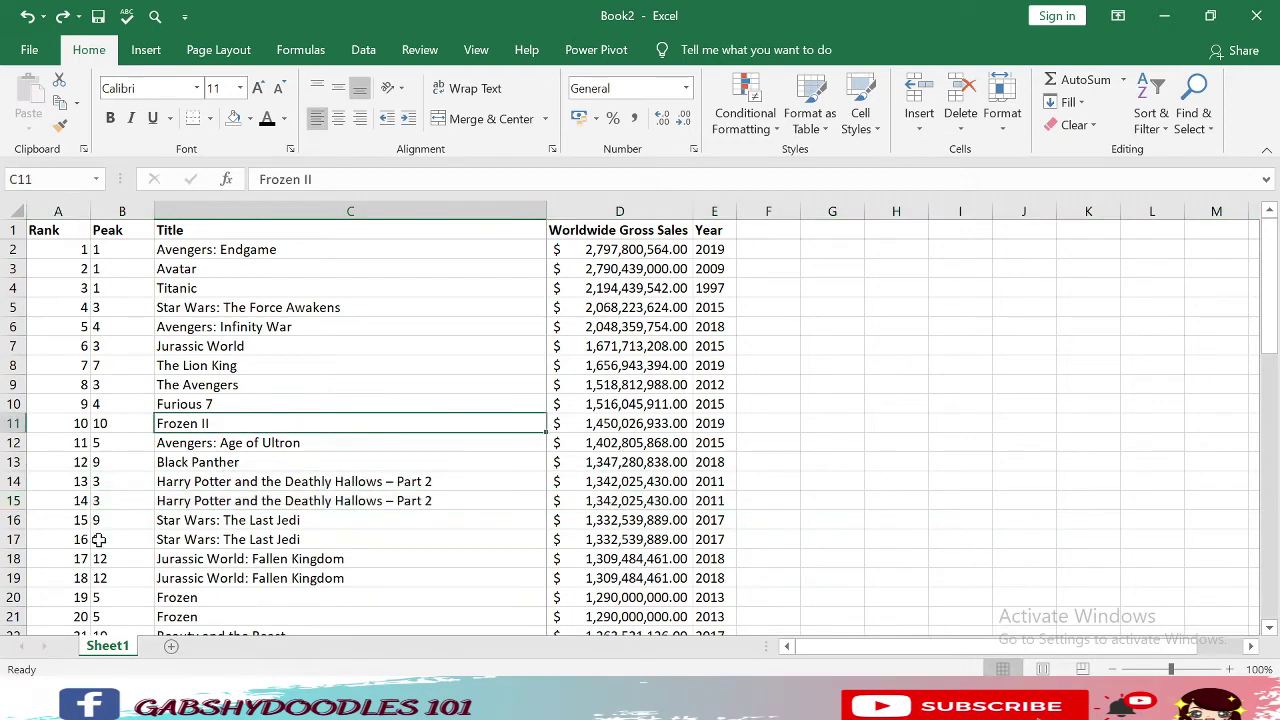
left_click(363, 52)
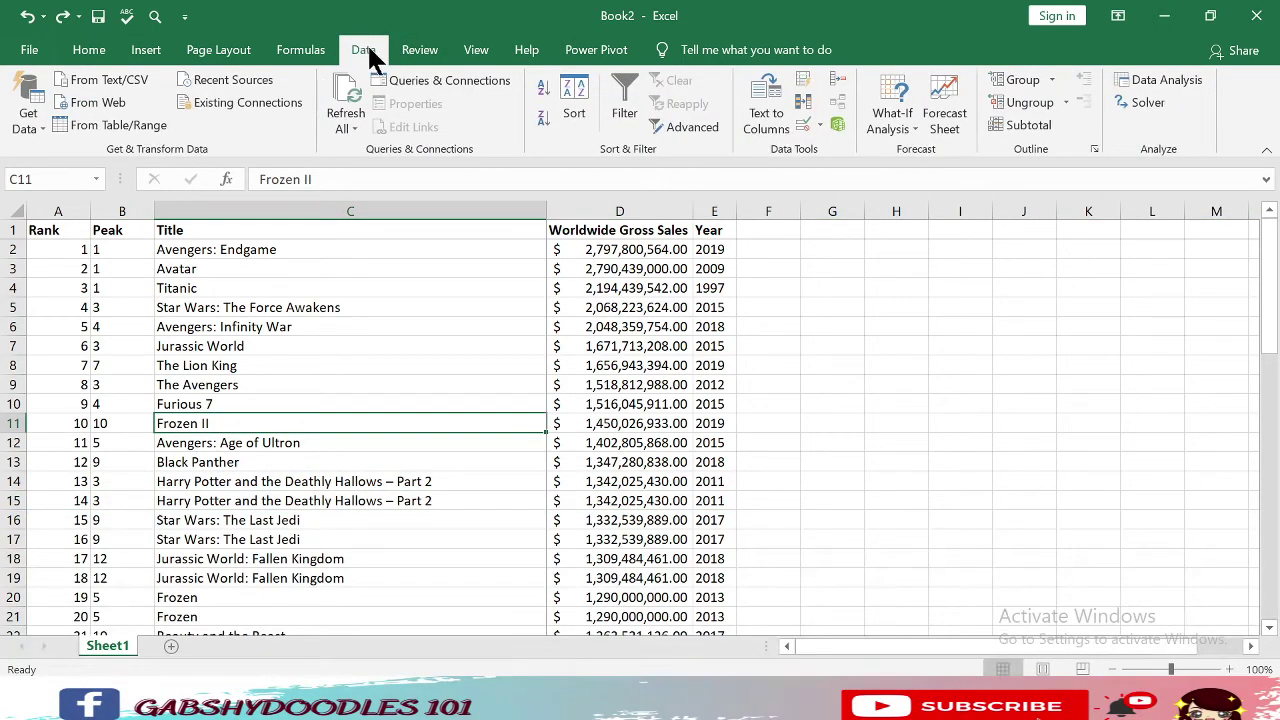
Remove duplicates comparing Title only, deleting 5 duplicate film rows.
left_click(810, 103)
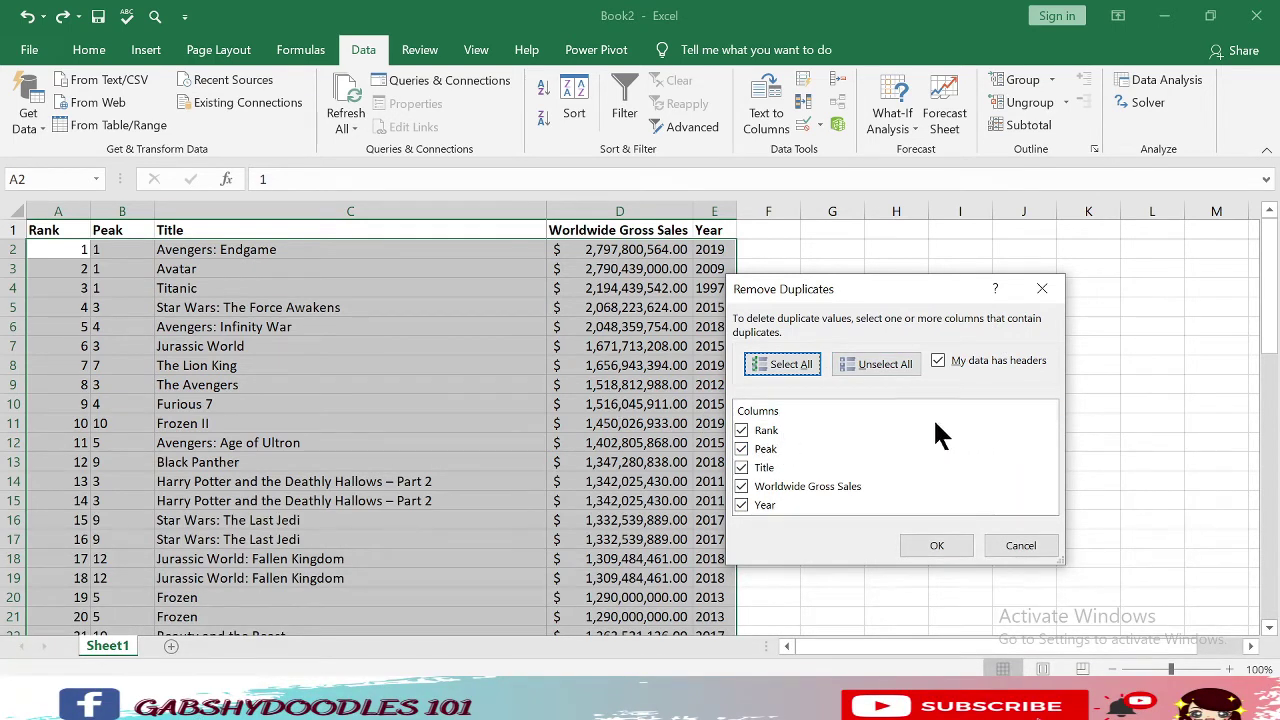
left_click(741, 430)
left_click(742, 449)
left_click(743, 486)
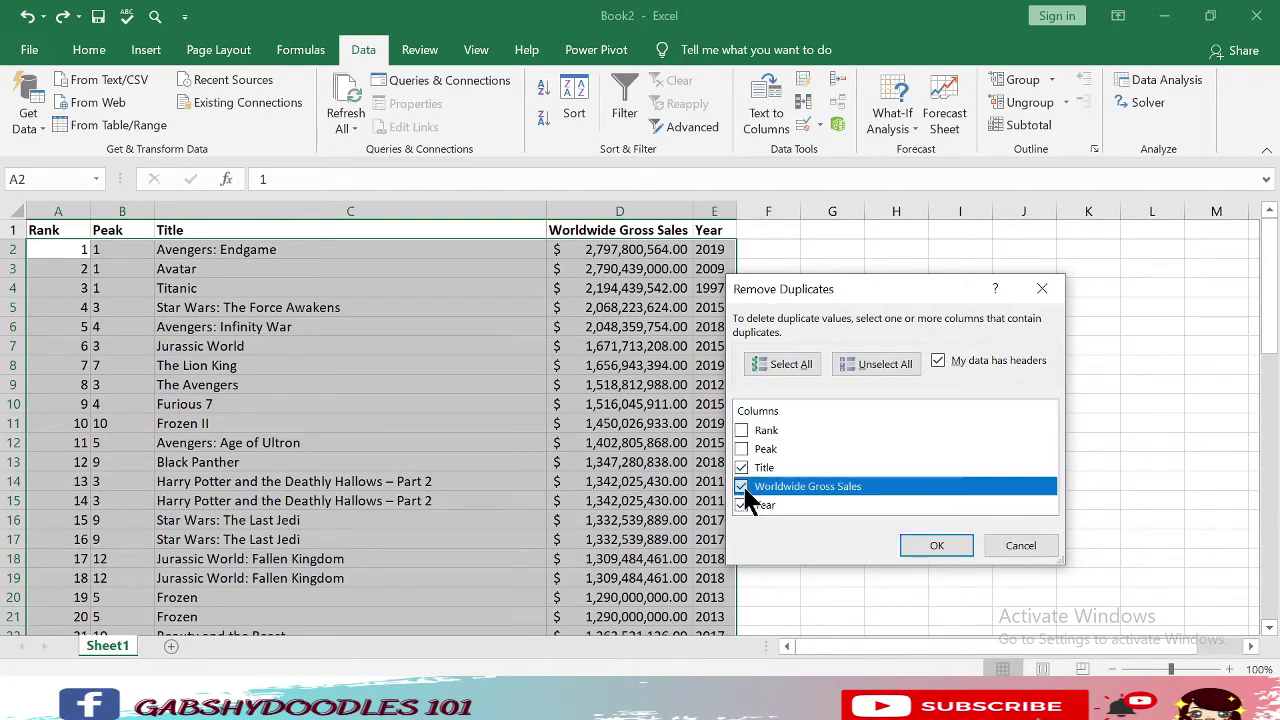
left_click(745, 503)
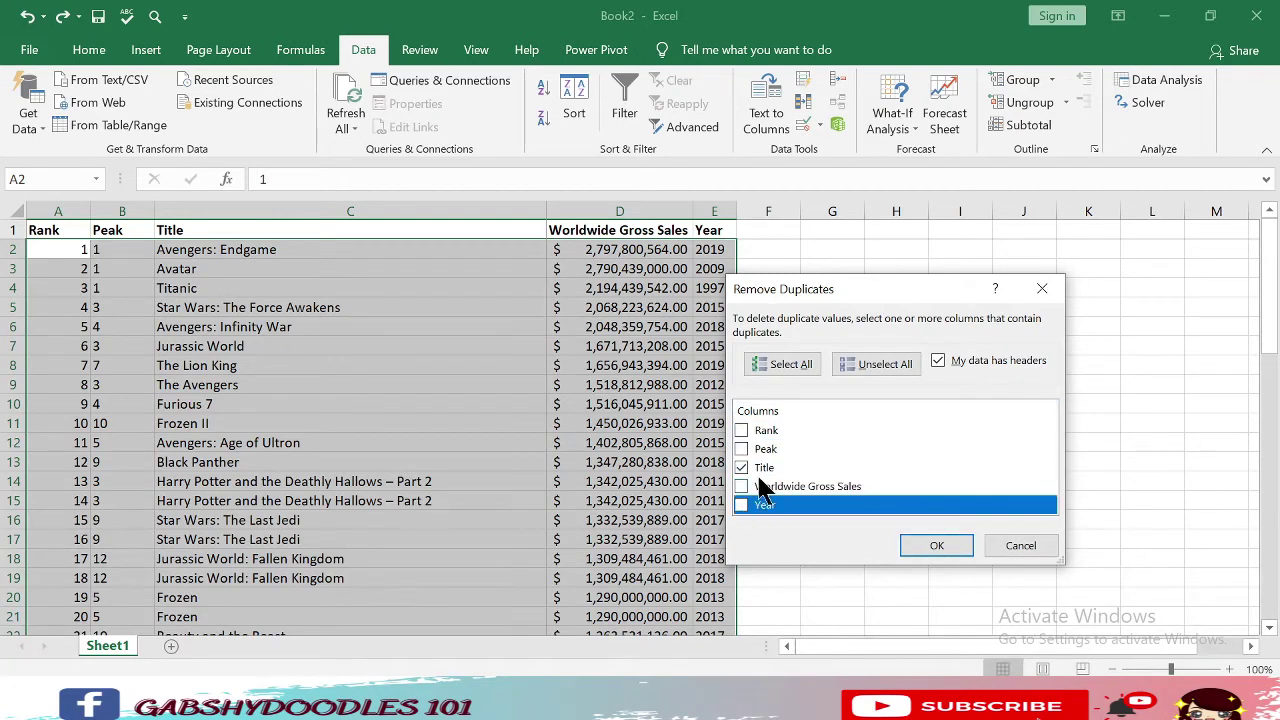
left_click(932, 542)
left_click(660, 408)
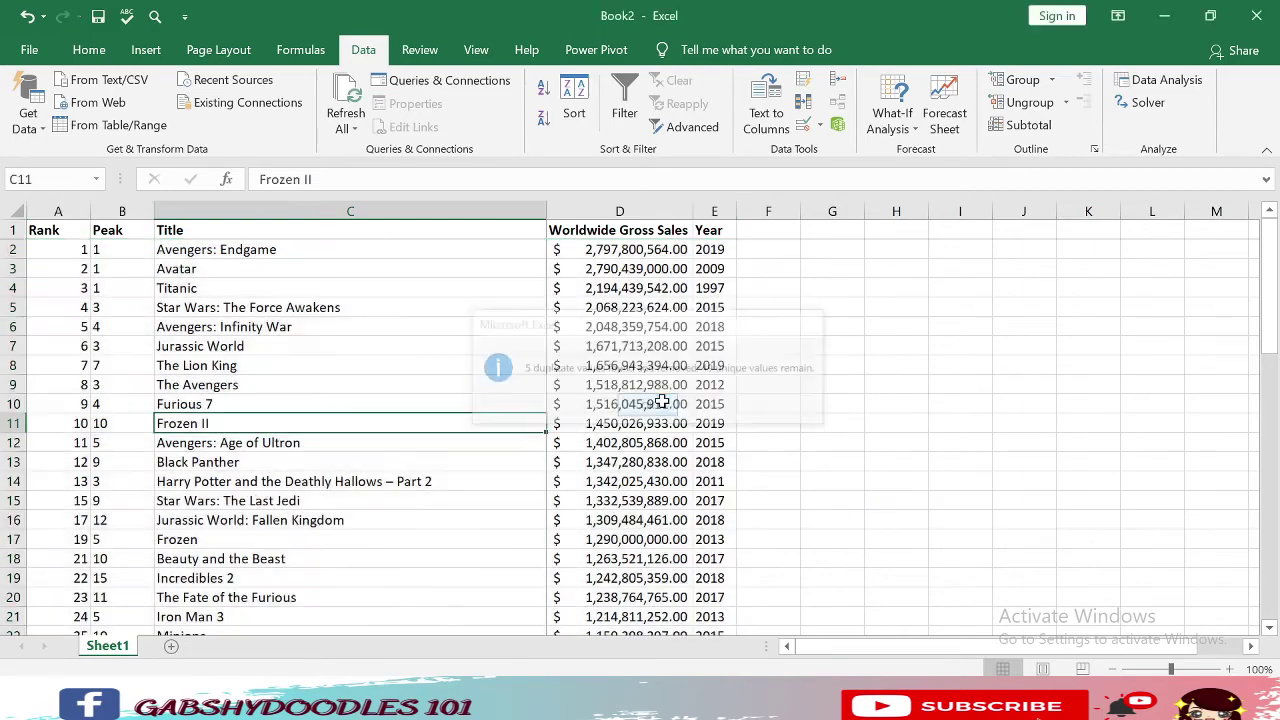
scroll(290, 535, "down", 2)
scroll(290, 535, "down", 11)
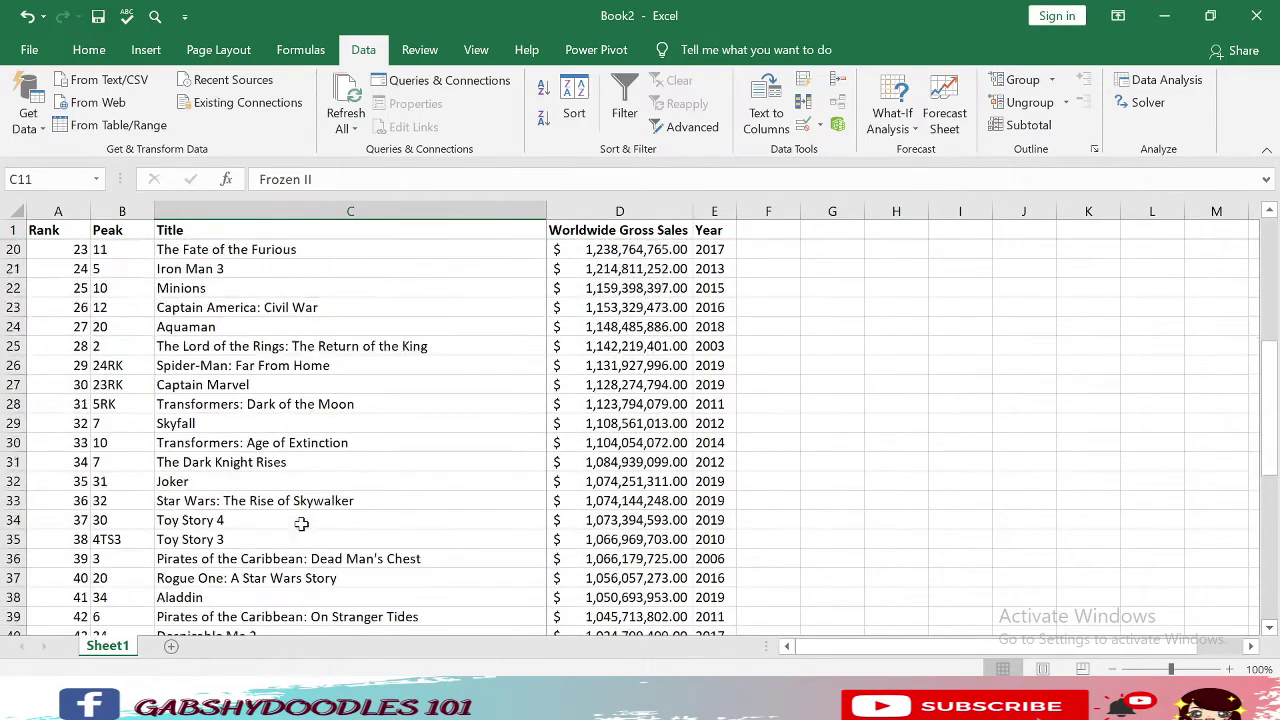
scroll(356, 512, "up", 12)
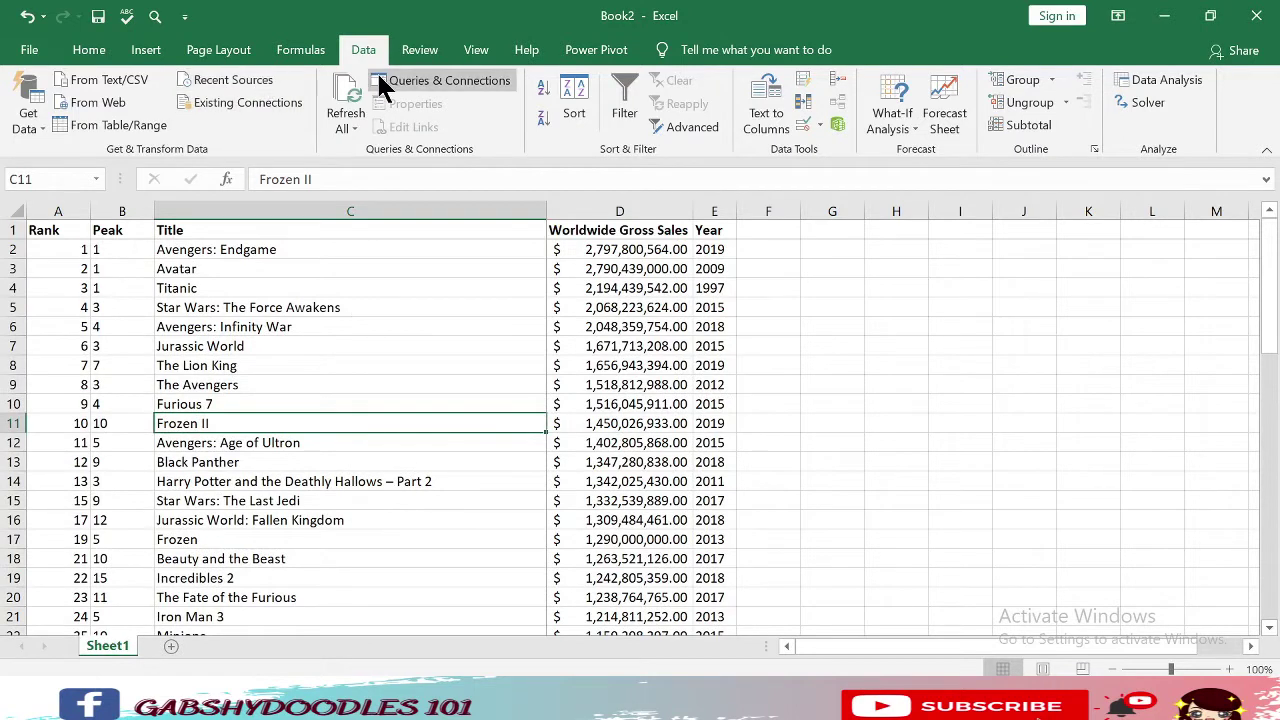
left_click(168, 400)
key("Up")
key("Up")
key("Up")
key("Up")
key("Up")
key("Up")
key("Up")
Select the 49-film table A1:E50 on the Home tab and bring up Custom Sort.
left_click(228, 302)
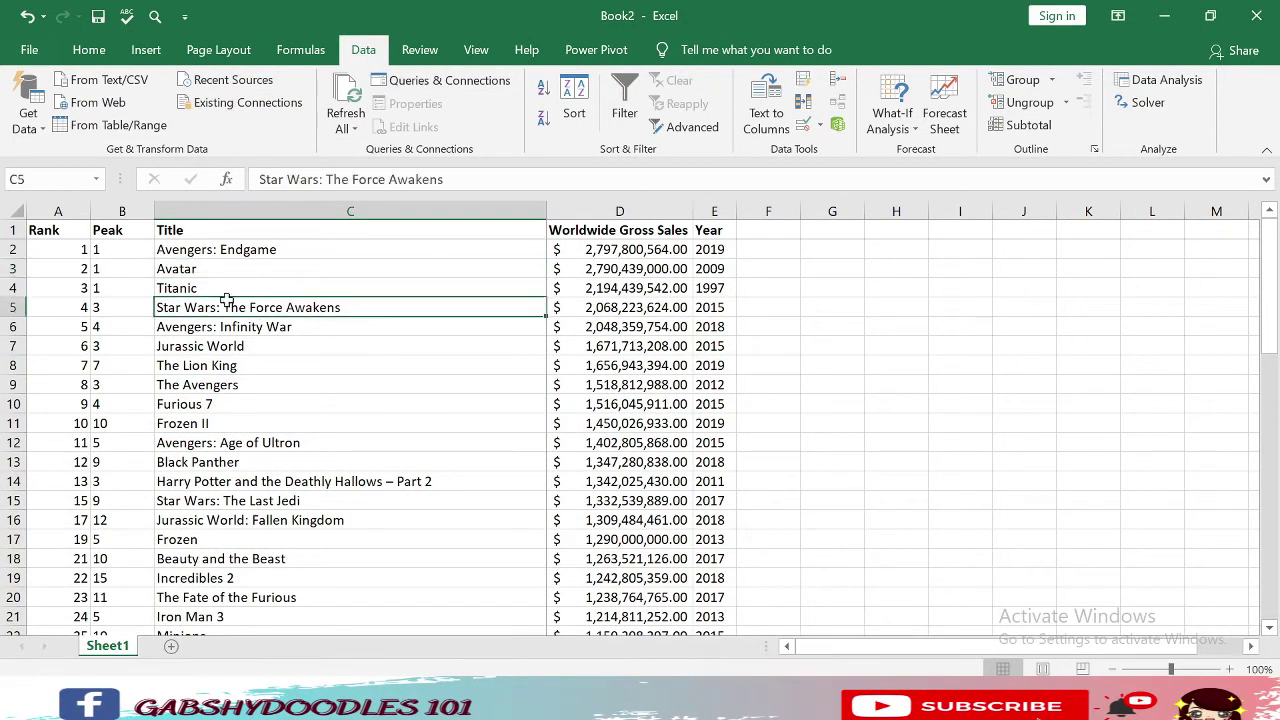
key("alt+h")
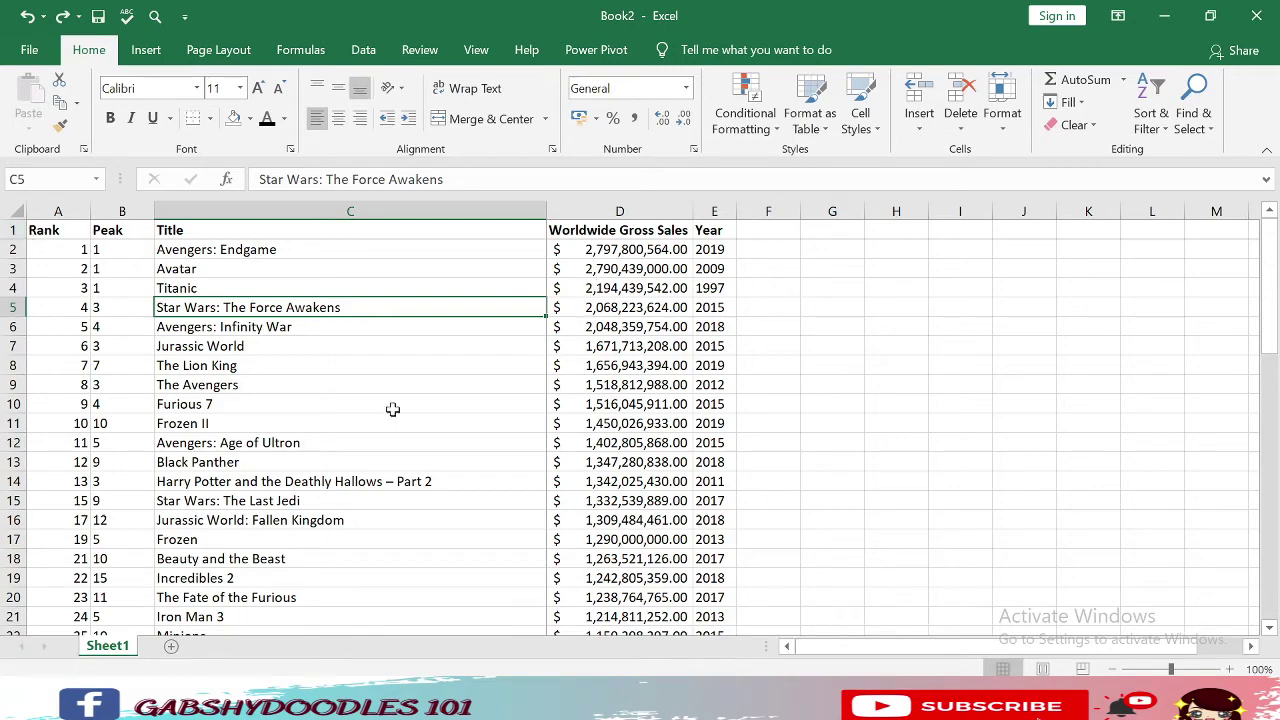
left_click_drag(47, 237, 722, 594)
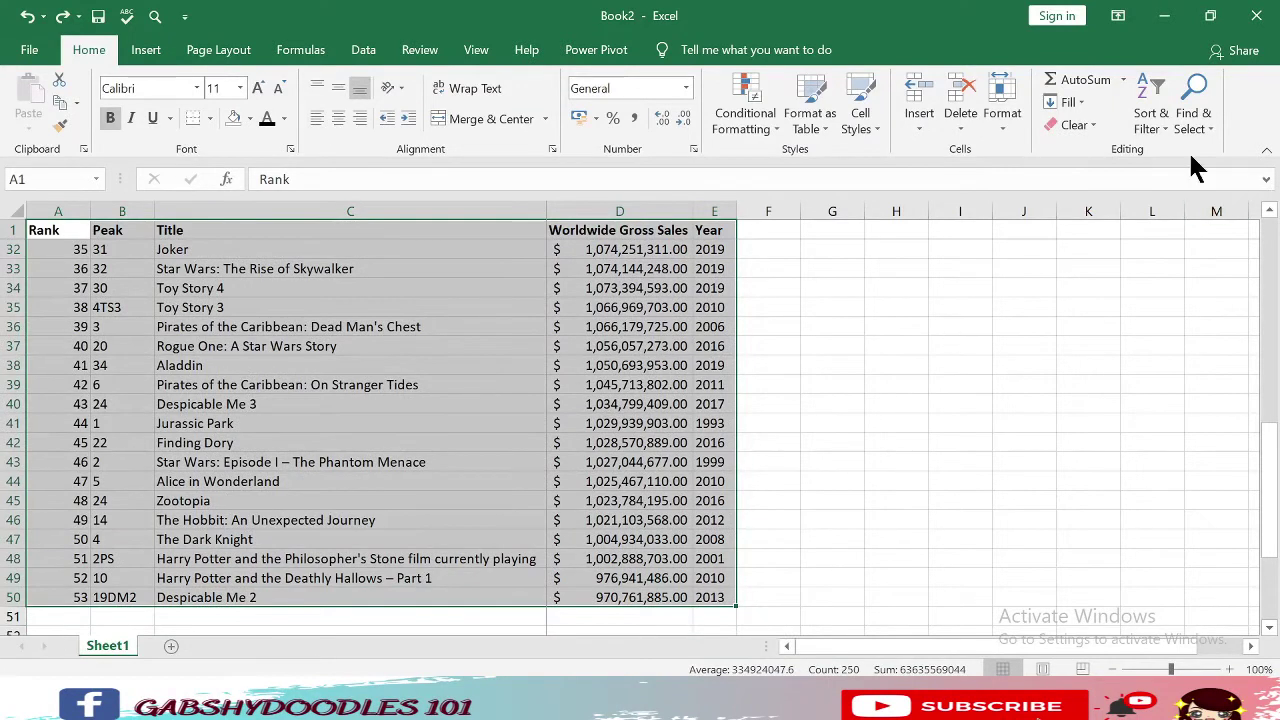
left_click(1148, 120)
left_click(1174, 202)
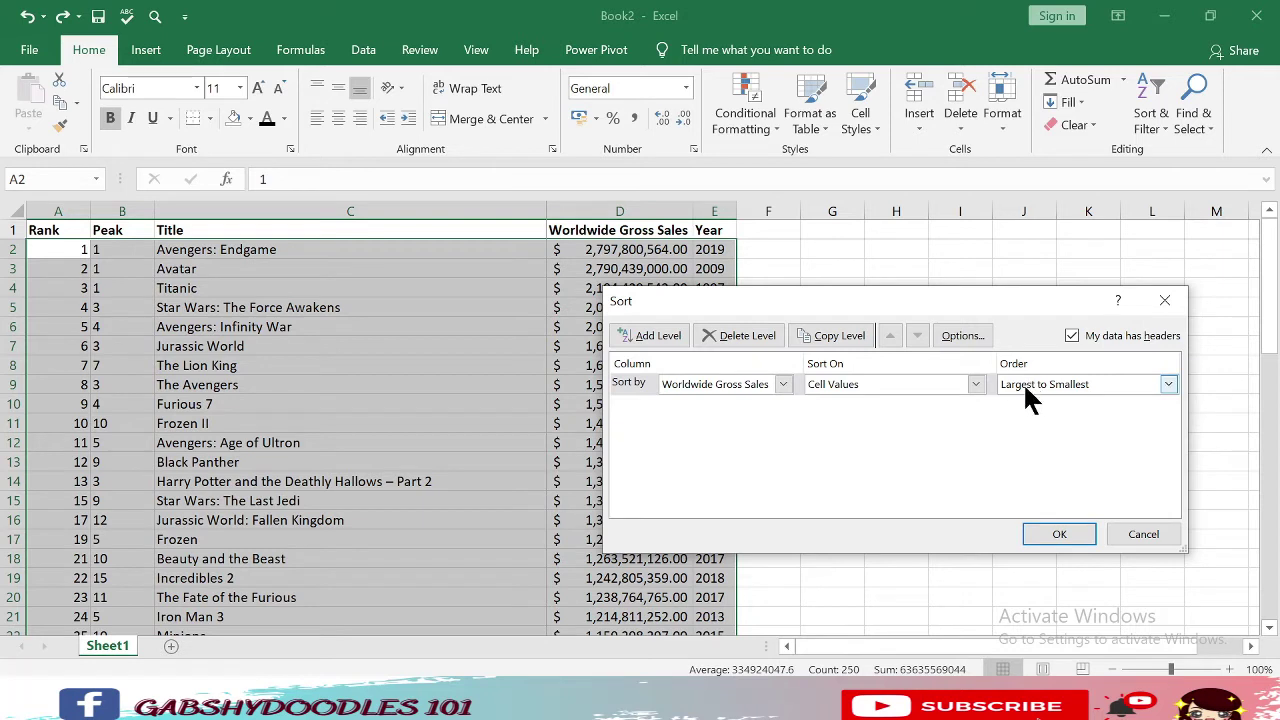
Sort the film table by Peak, then by Year, both smallest to largest.
left_click(726, 382)
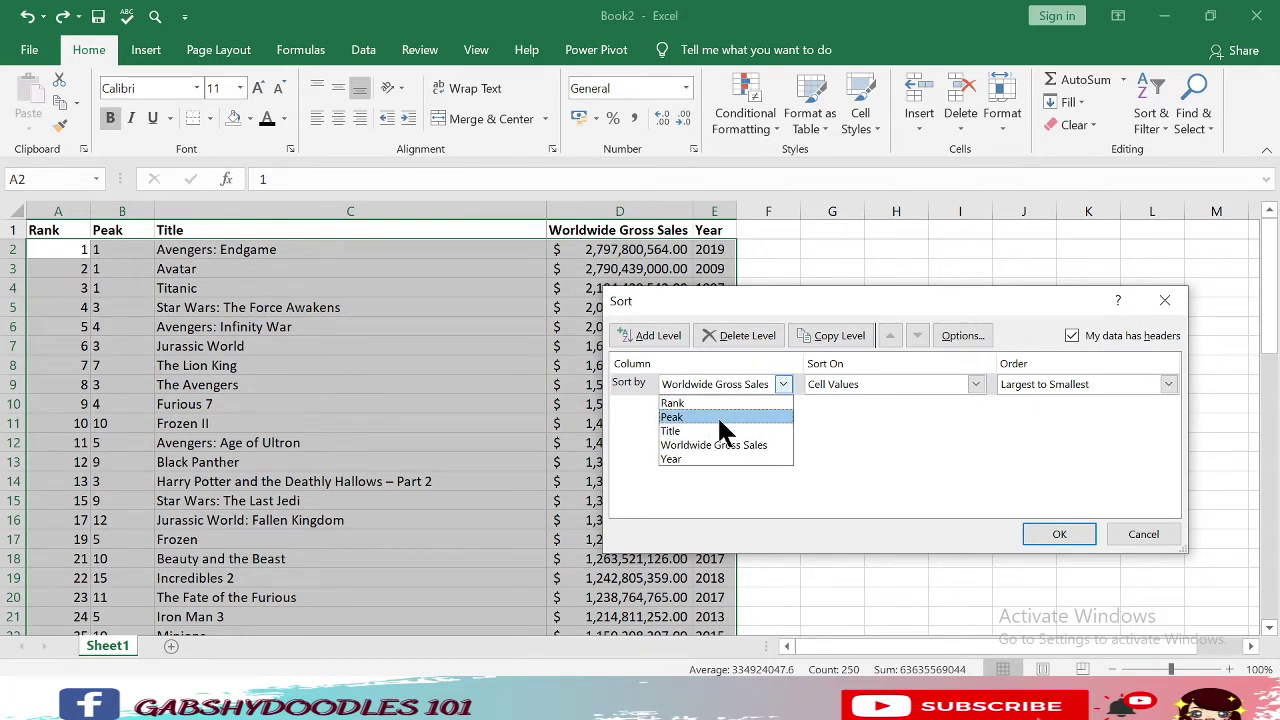
left_click(717, 415)
left_click(1057, 386)
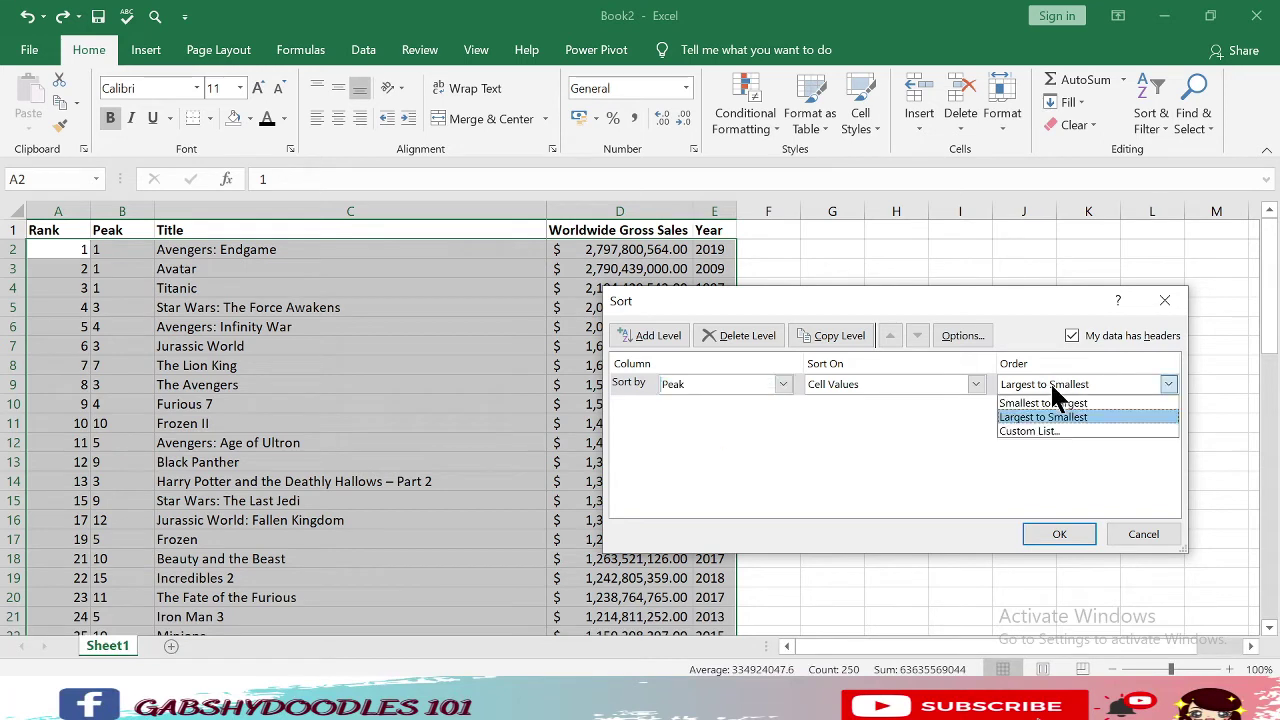
left_click(1050, 399)
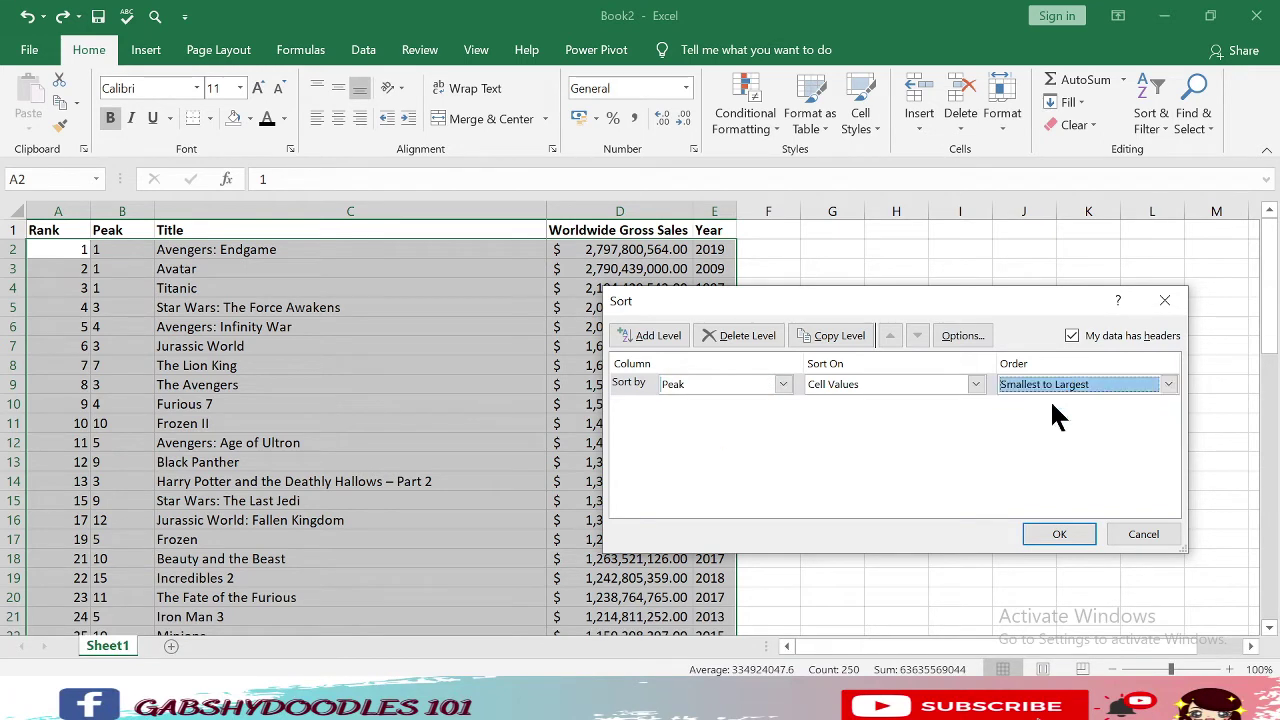
left_click(650, 338)
left_click(721, 406)
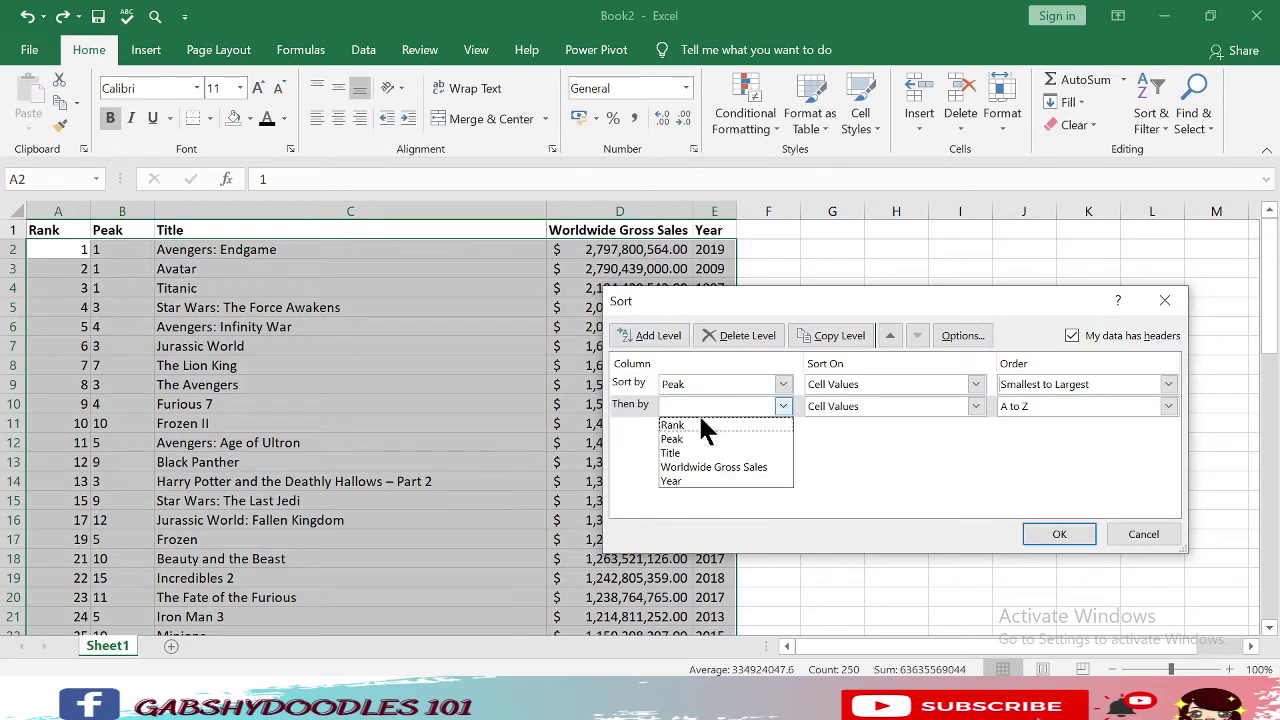
left_click(688, 481)
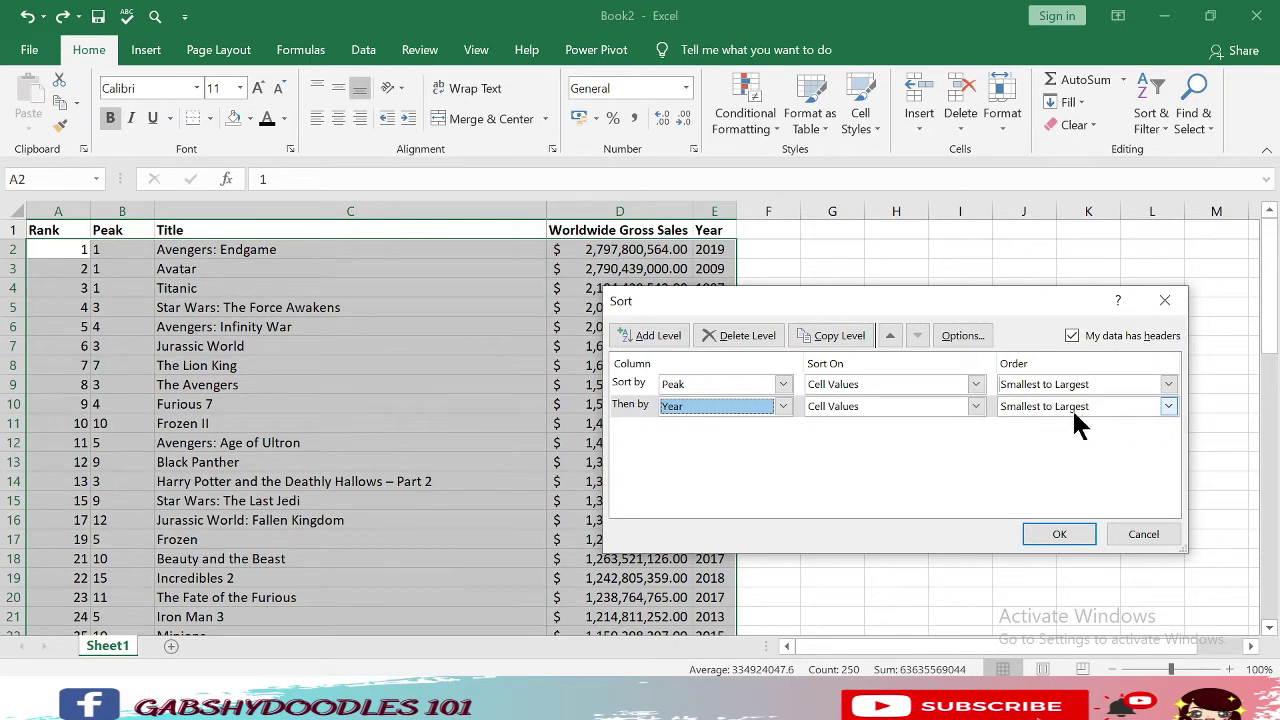
left_click(1062, 530)
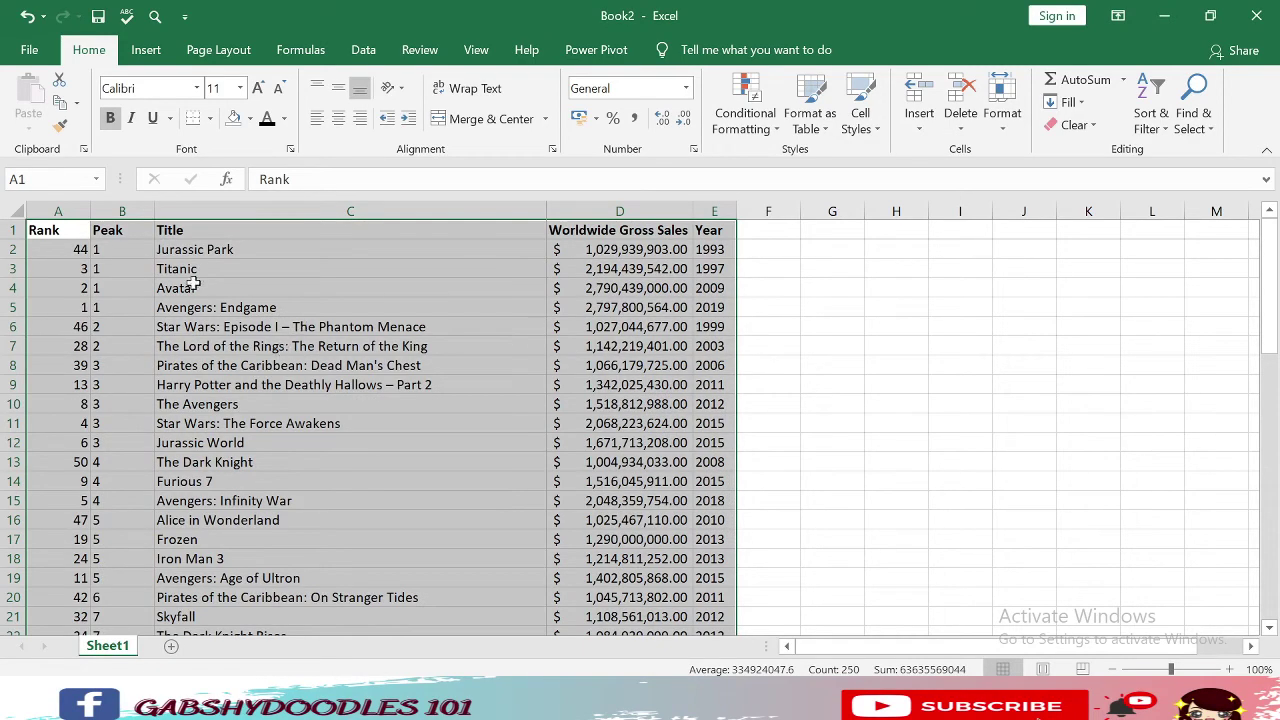
Check the Year values of the top sorted films, such as 1993, 1997, 2019 and 2003.
left_click(105, 272)
scroll(126, 268, "down", 4)
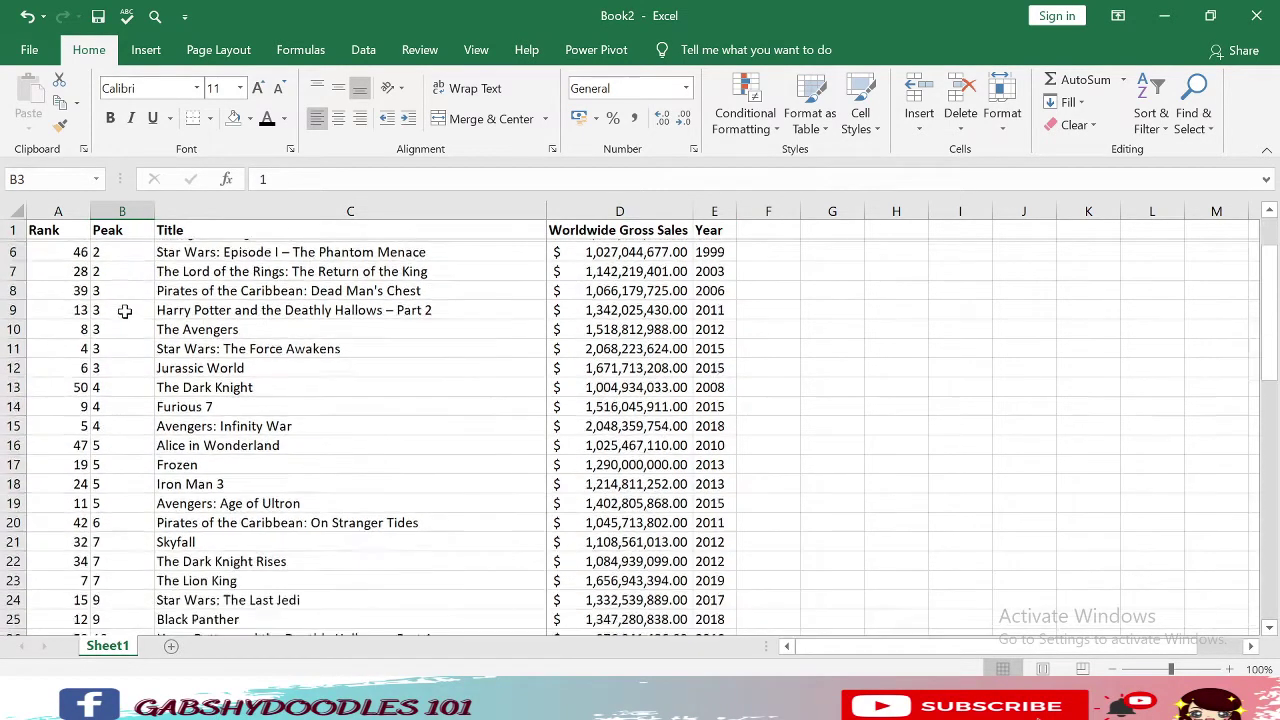
scroll(127, 325, "down", 6)
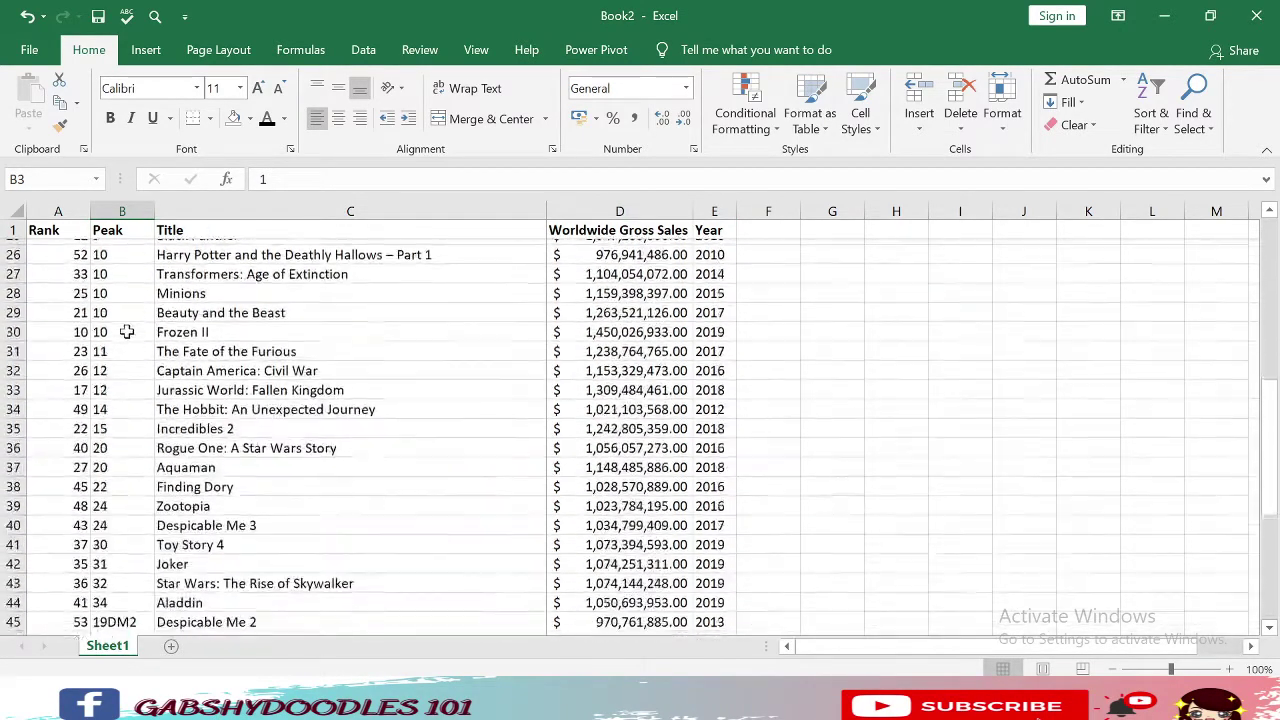
scroll(127, 330, "up", 10)
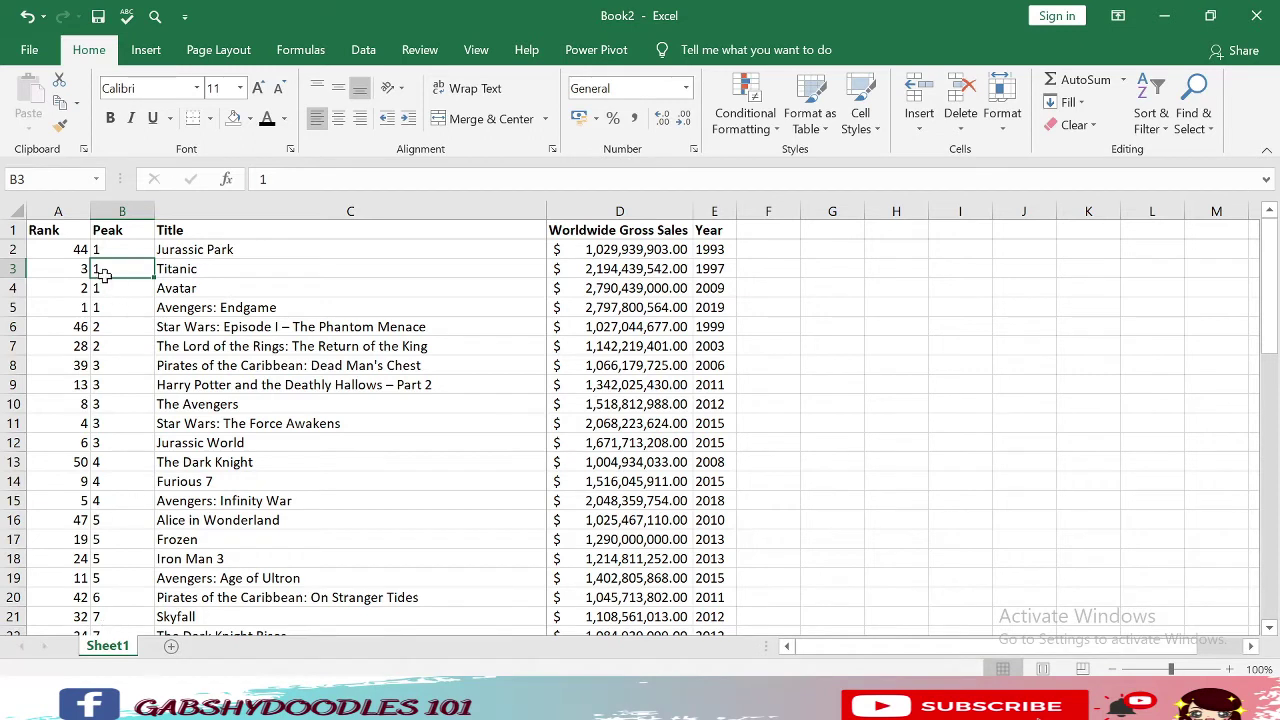
left_click(724, 249)
key("Down")
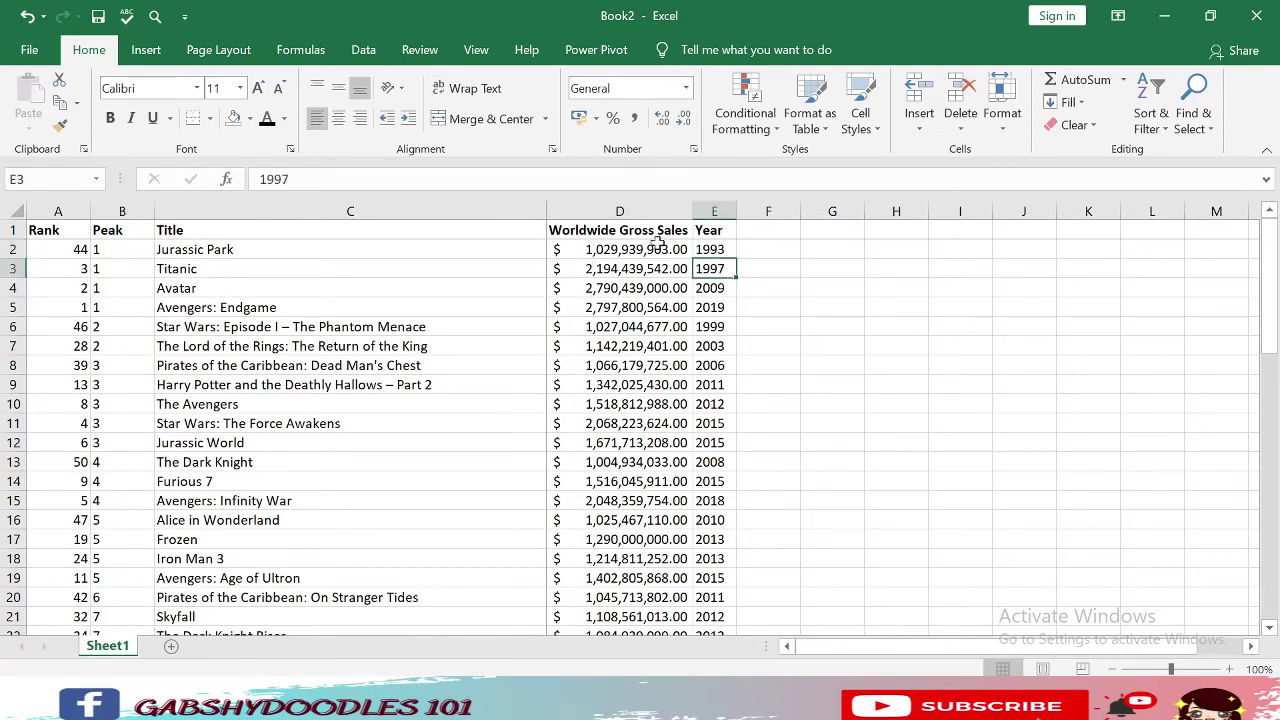
left_click(726, 250)
key("Down")
key("Down")
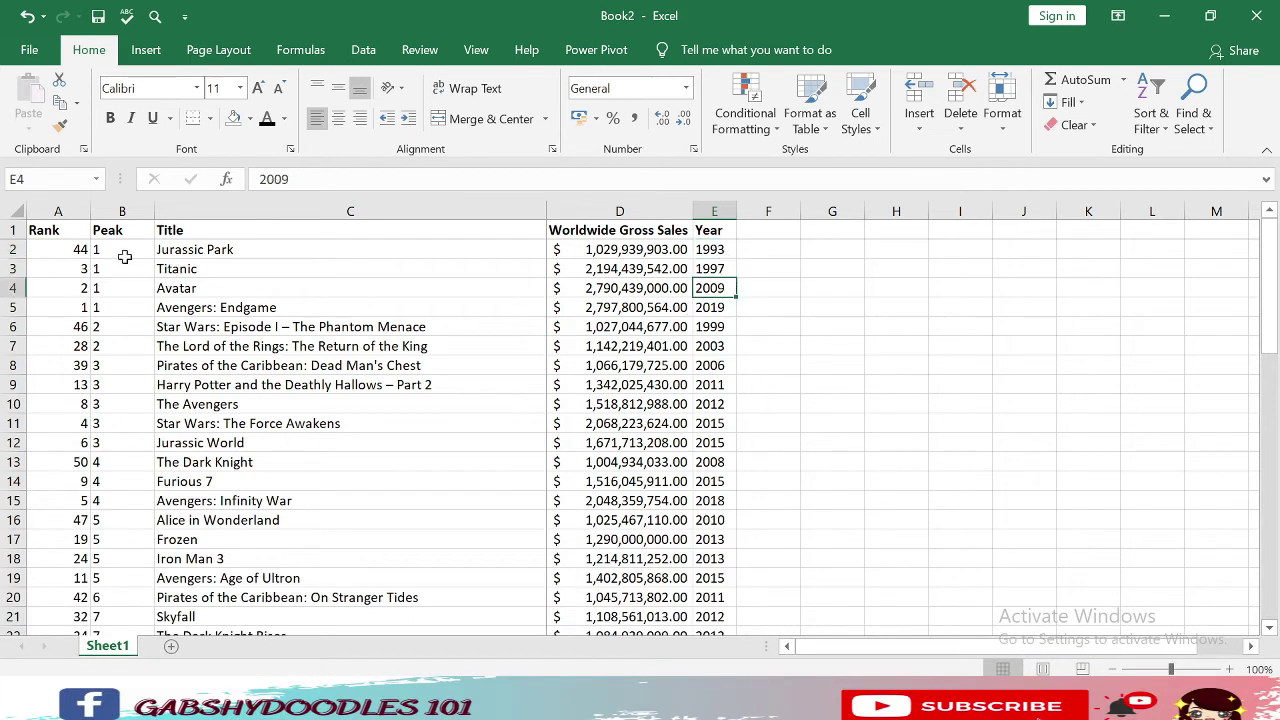
left_click(722, 250)
key("Down")
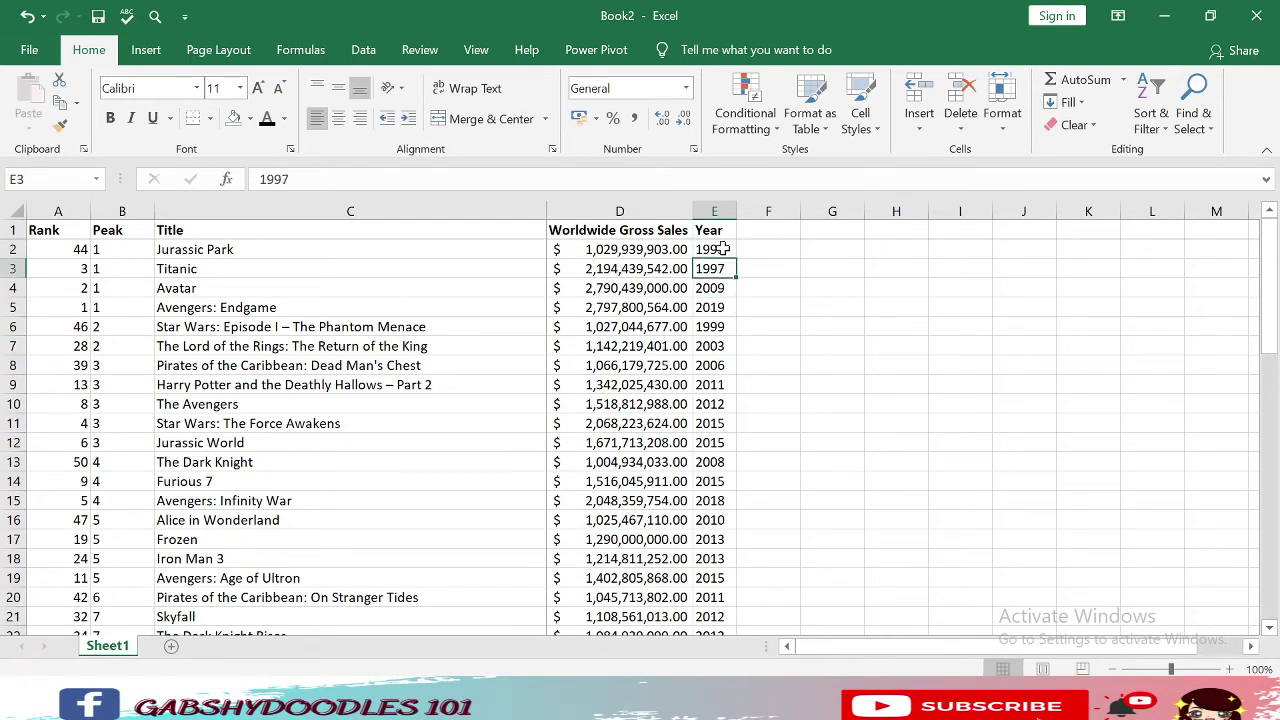
left_click(722, 250)
left_click(720, 270)
left_click(724, 309)
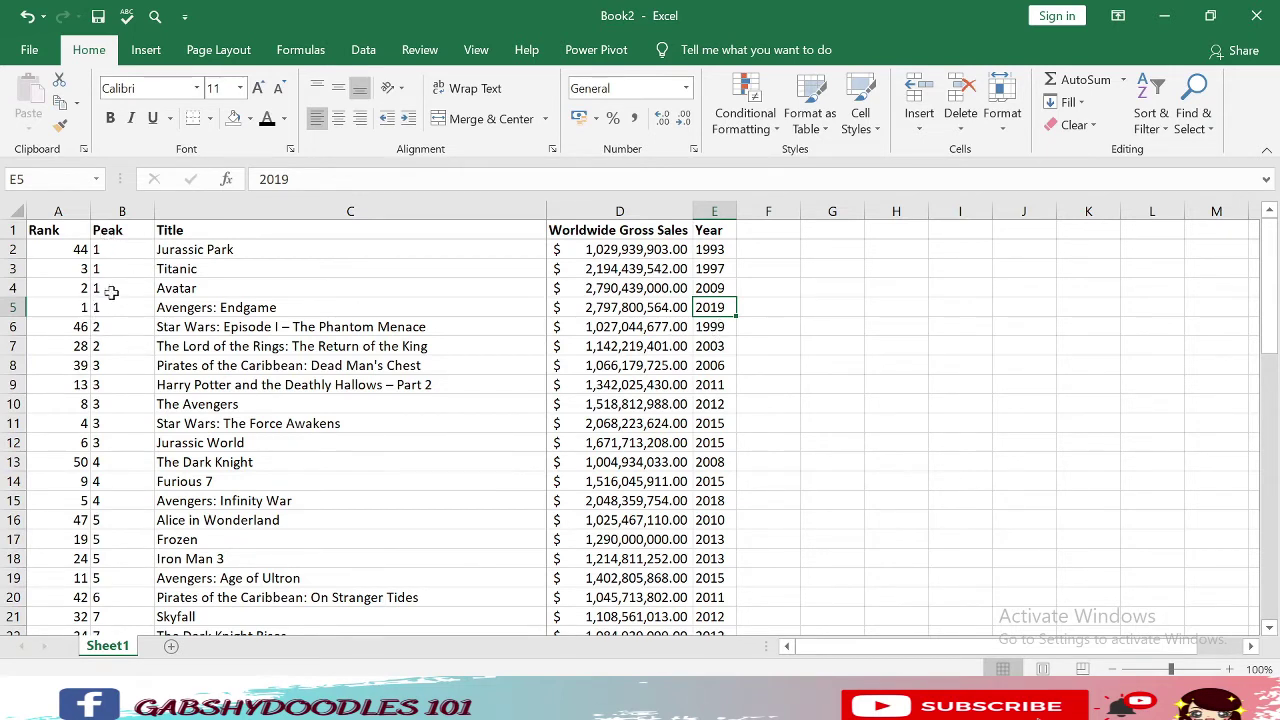
left_click(731, 329)
left_click(727, 347)
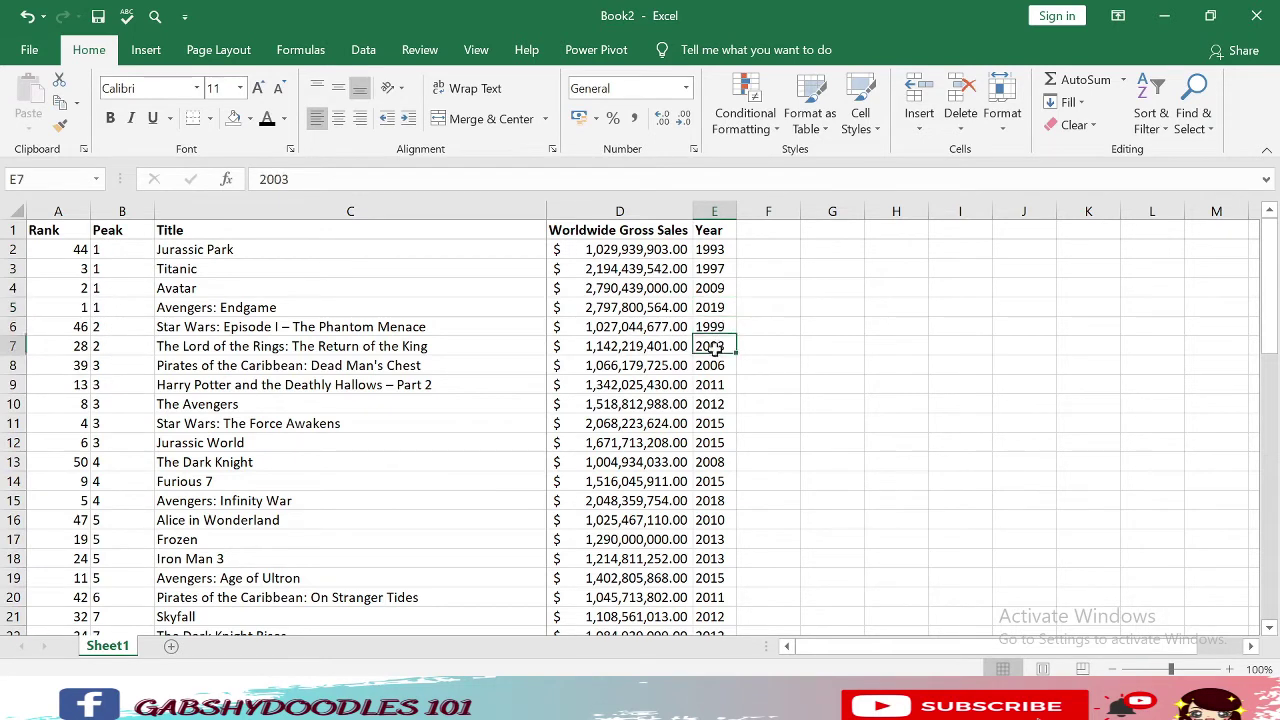
Review the tied Peak values in rows 8–15, then select the whole table A1:E50.
left_click_drag(118, 368, 123, 437)
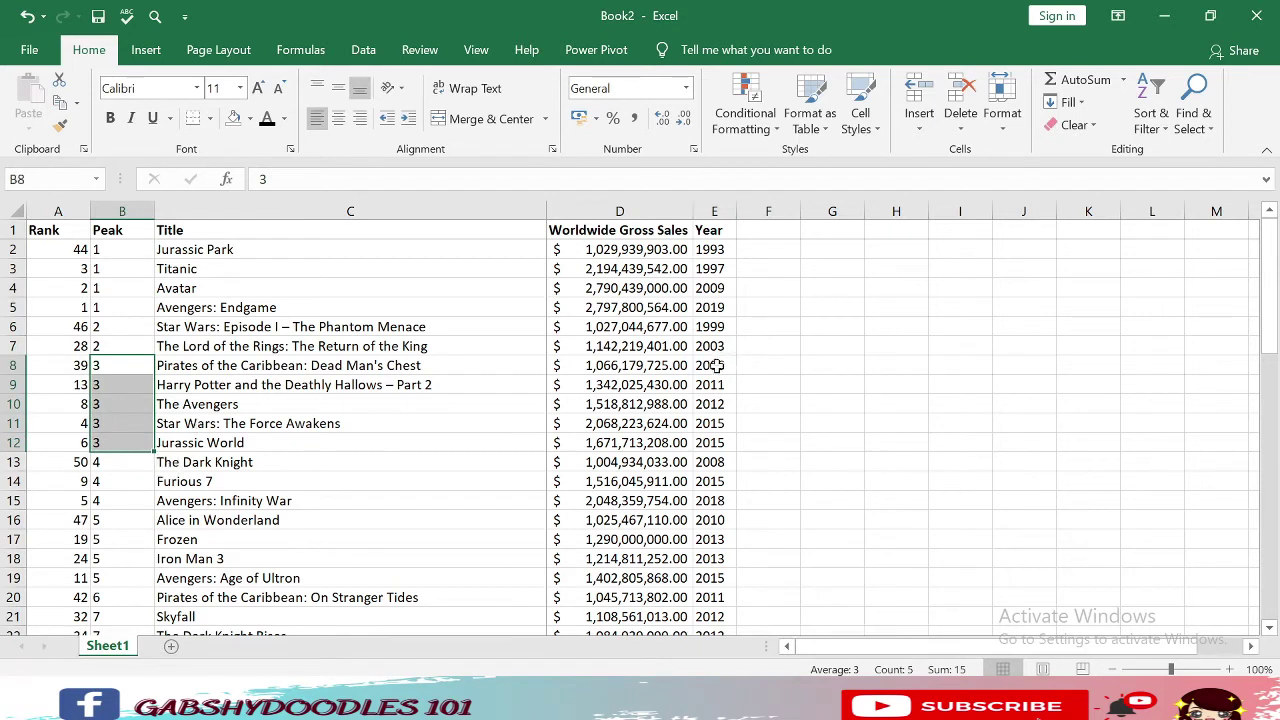
left_click(722, 365)
left_click(727, 388)
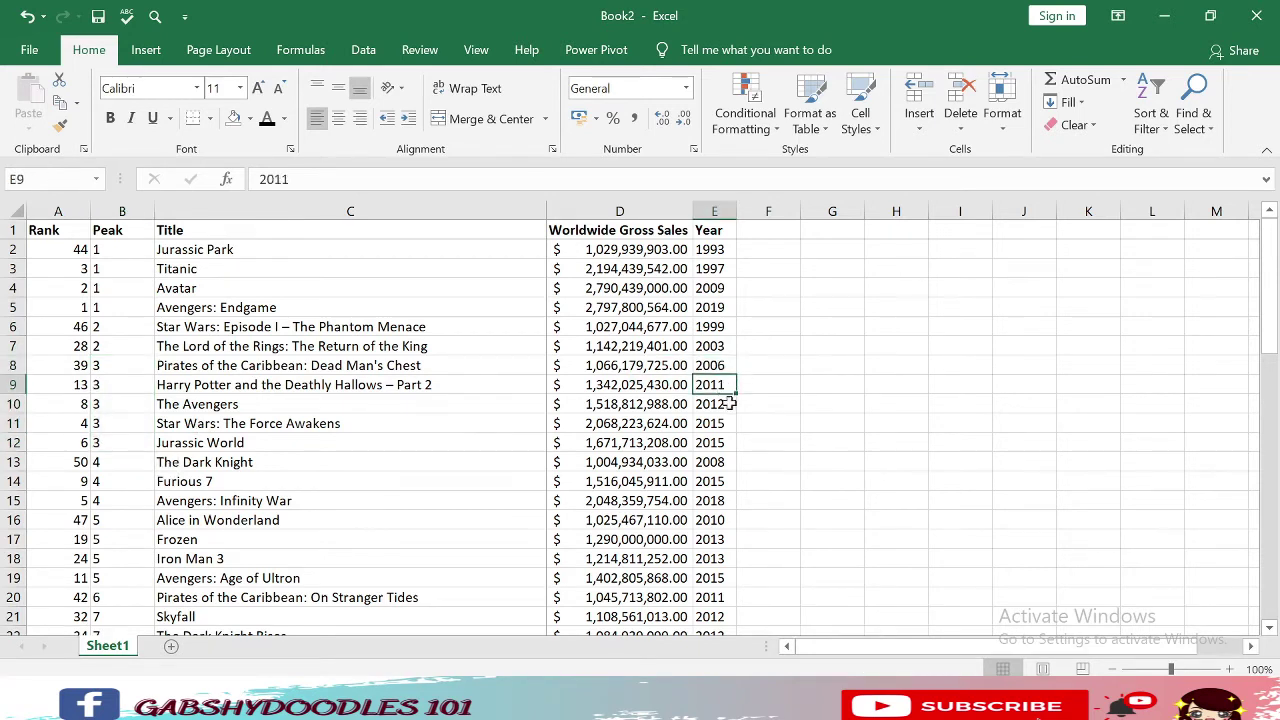
left_click(730, 406)
left_click(718, 427)
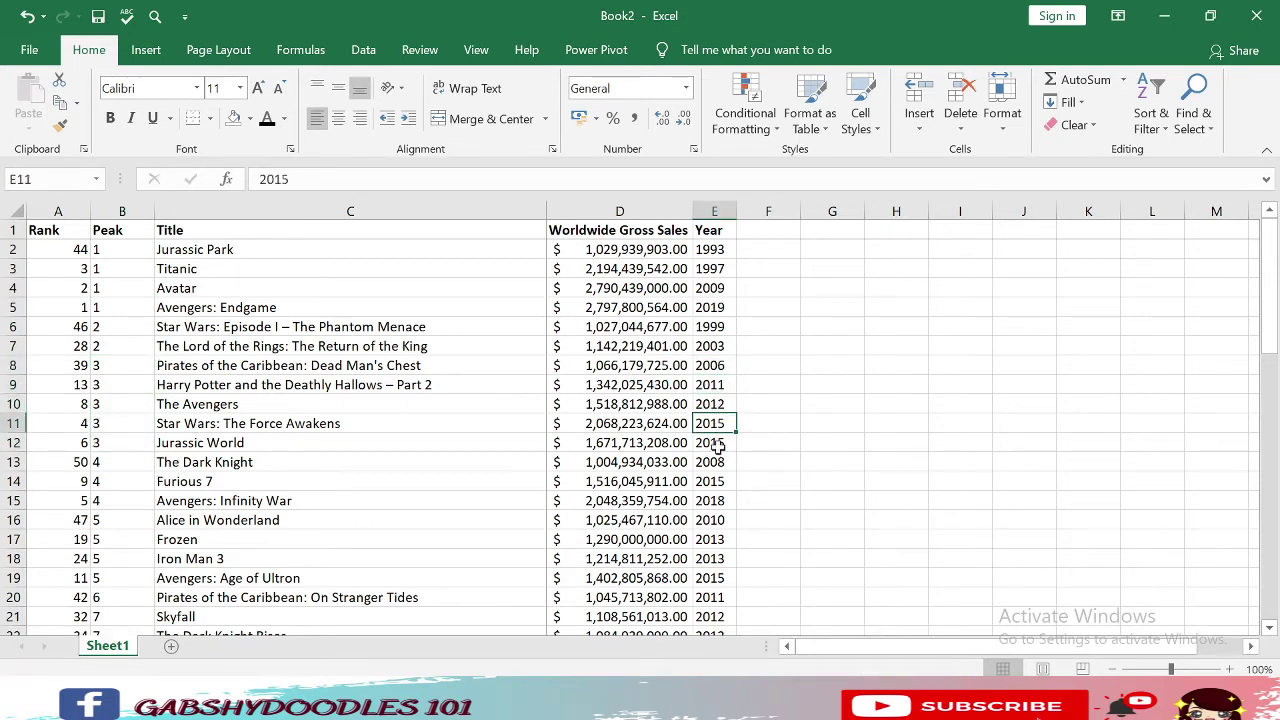
left_click(718, 447)
left_click(128, 464)
left_click(121, 500)
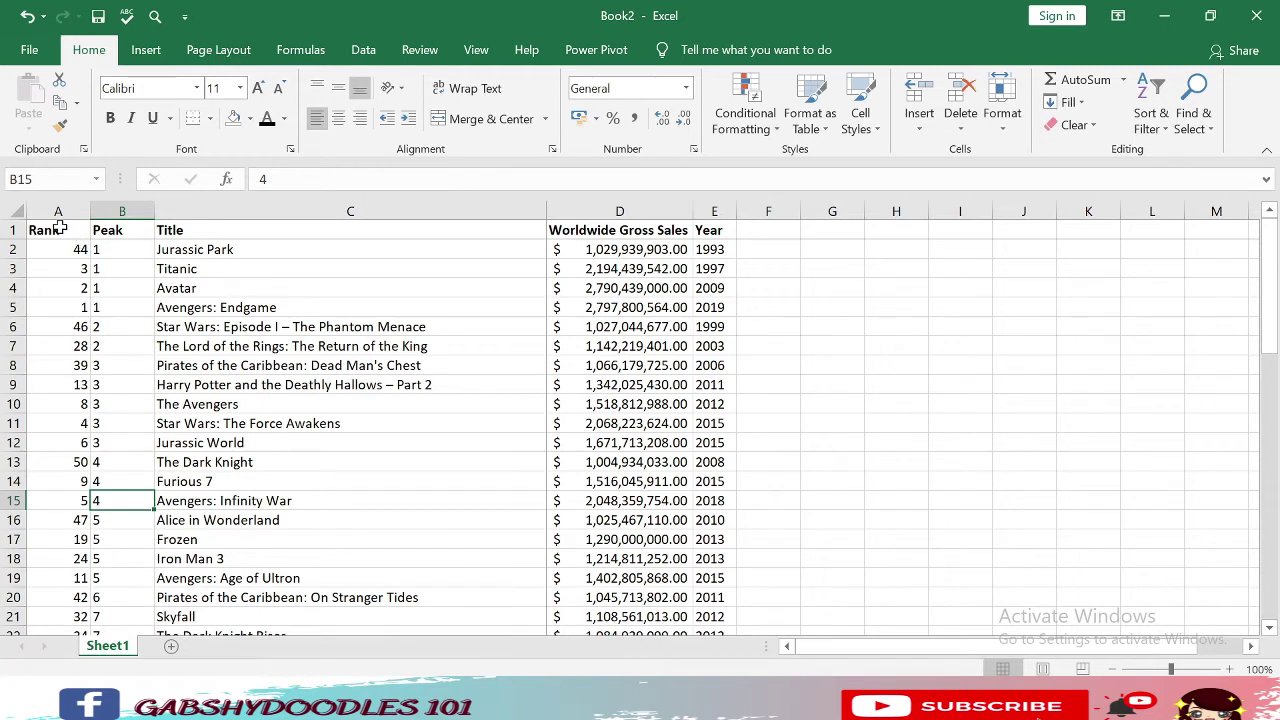
left_click_drag(58, 230, 712, 600)
Drop the Year sort level and sort by Worldwide Gross Sales alone, largest to smallest.
left_click(1169, 125)
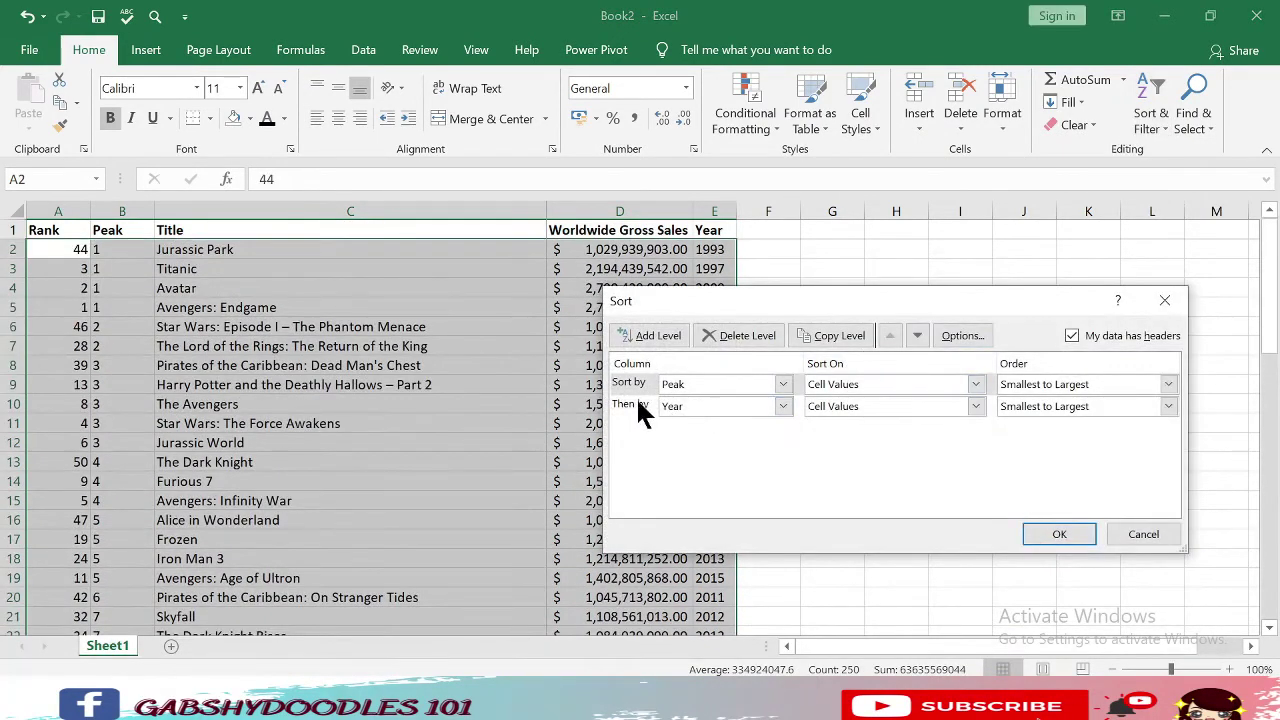
left_click(733, 404)
left_click(737, 333)
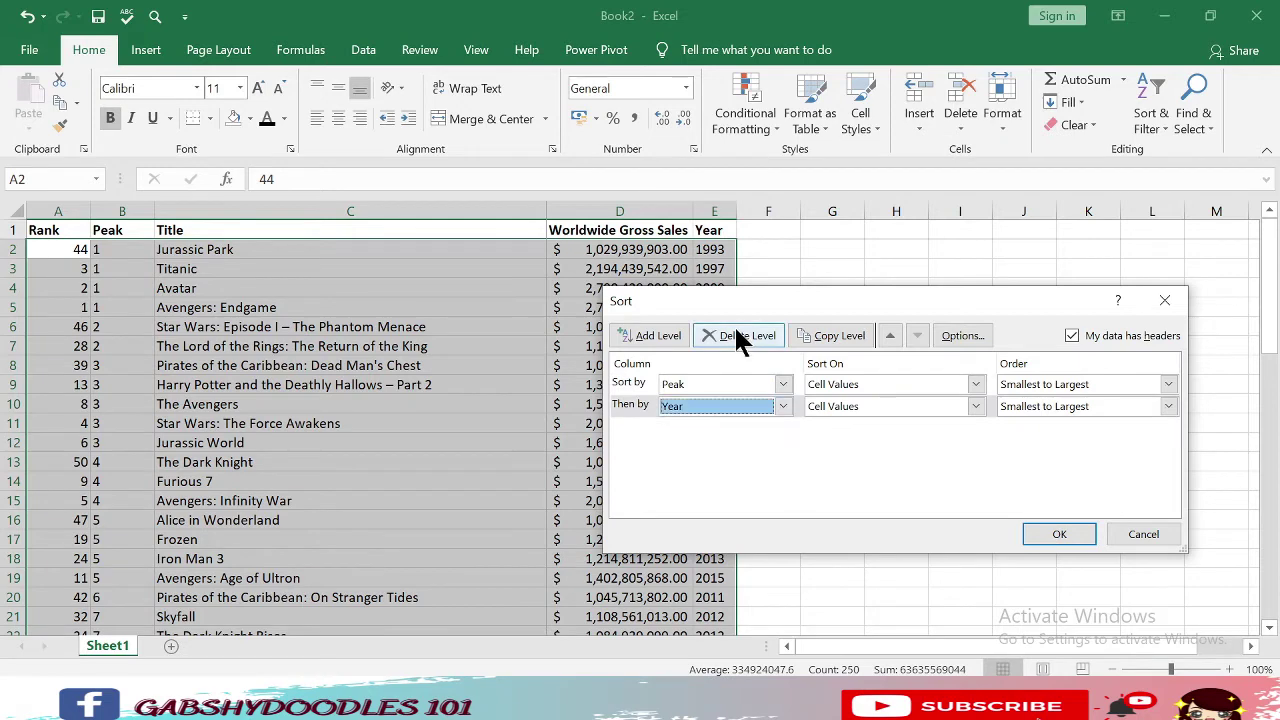
left_click(737, 333)
left_click(705, 384)
left_click(747, 444)
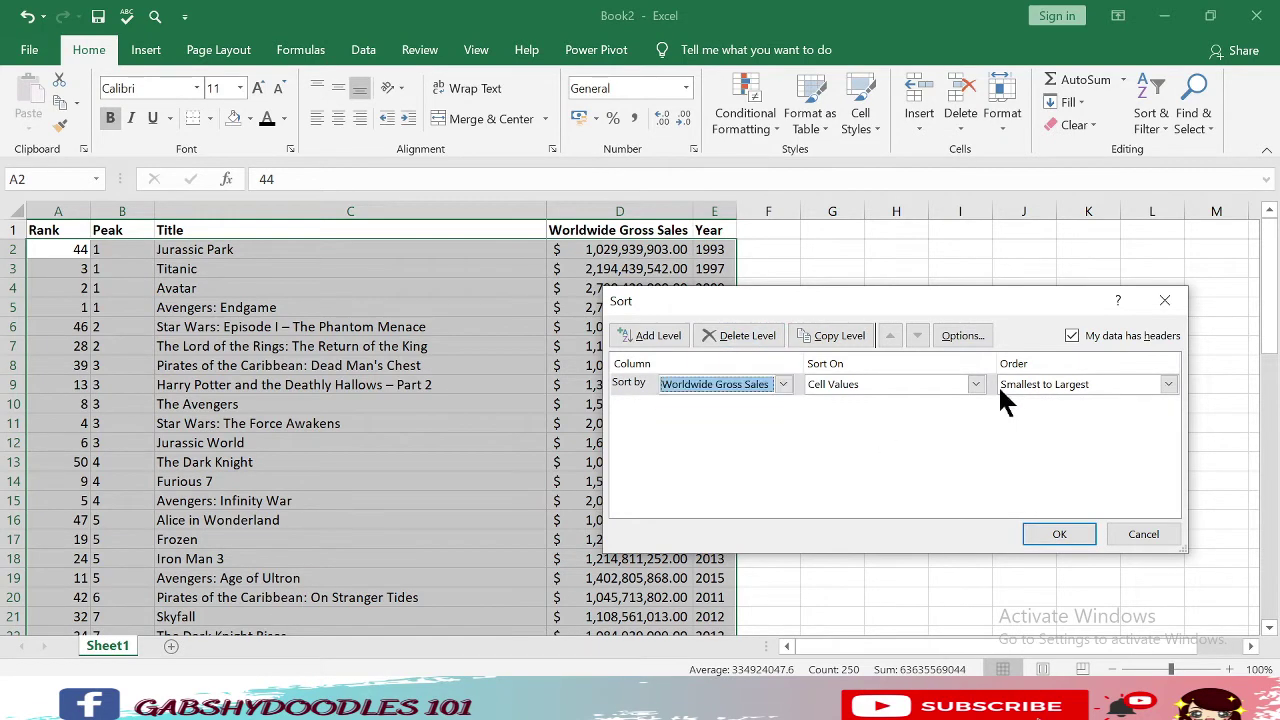
left_click(998, 384)
left_click(1040, 414)
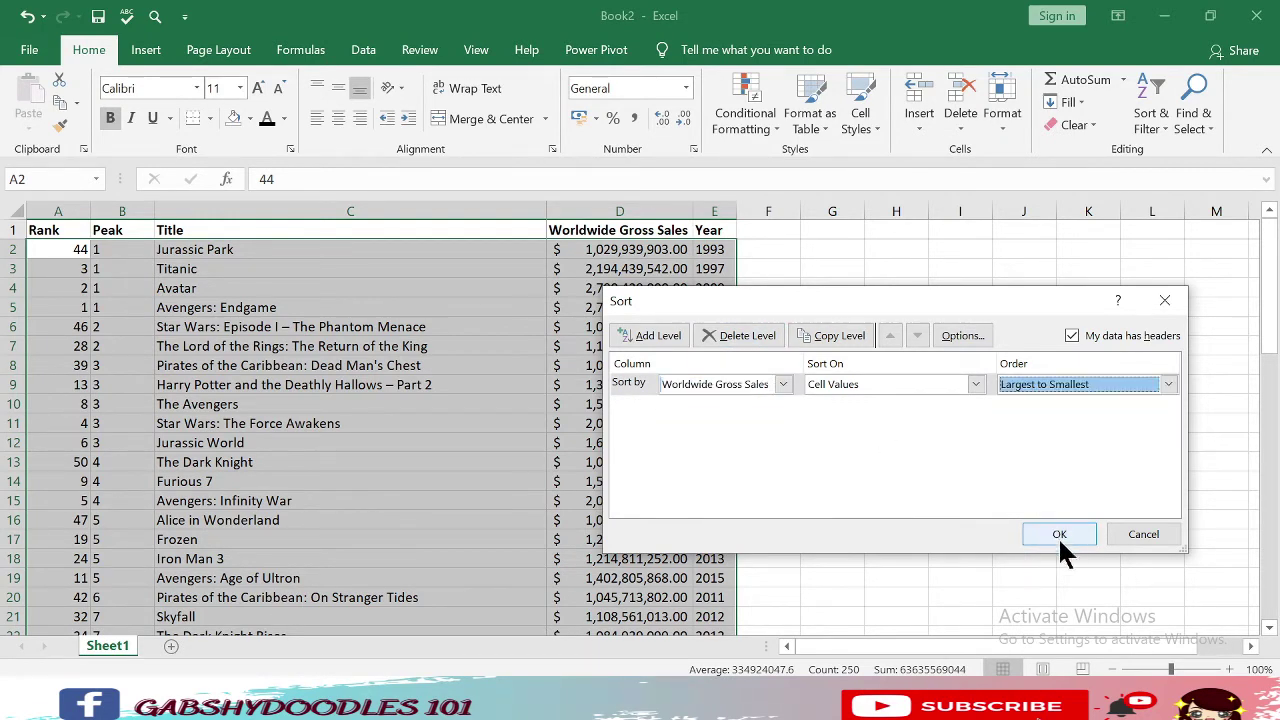
left_click(1052, 533)
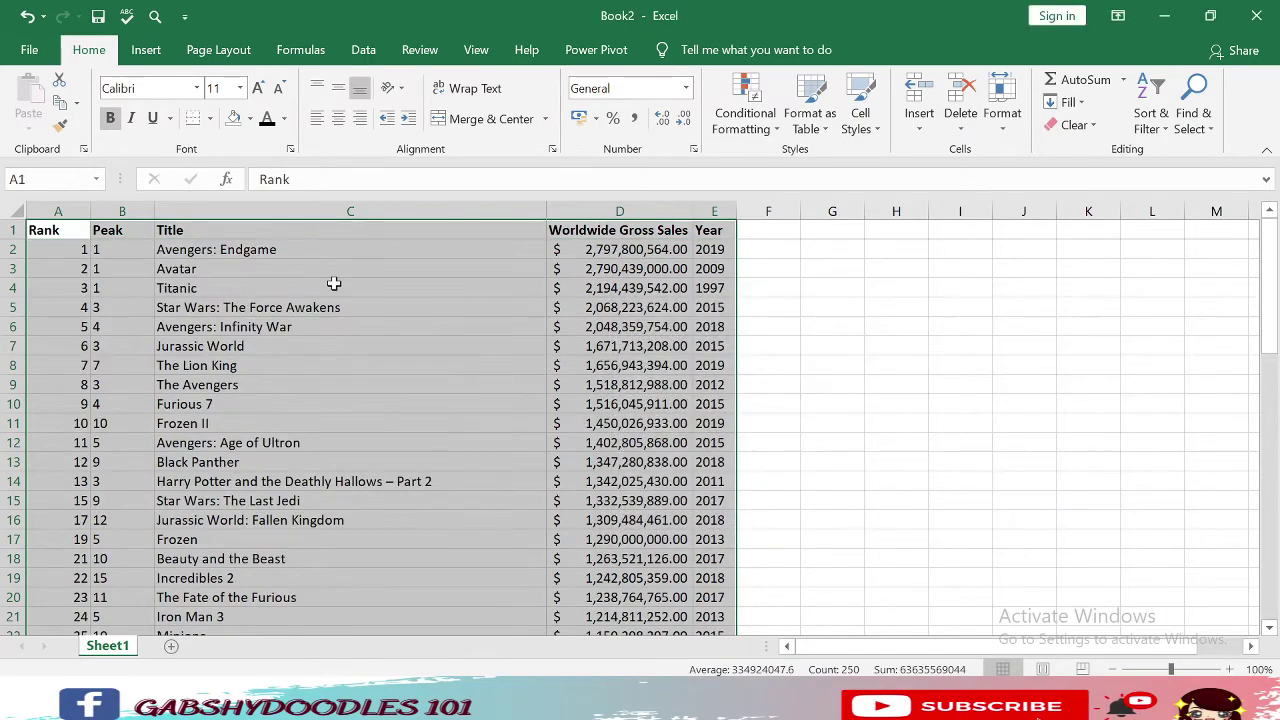
left_click(334, 288)
scroll(55, 310, "down", 2)
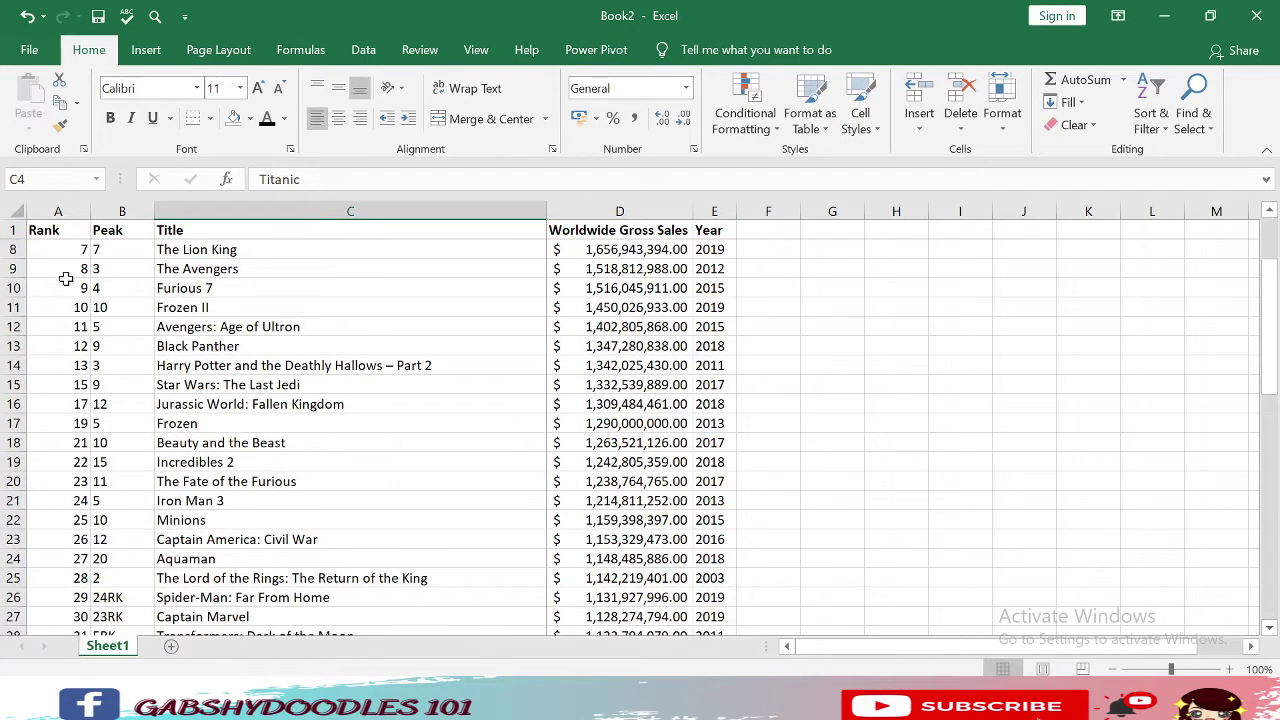
scroll(65, 279, "down", 7)
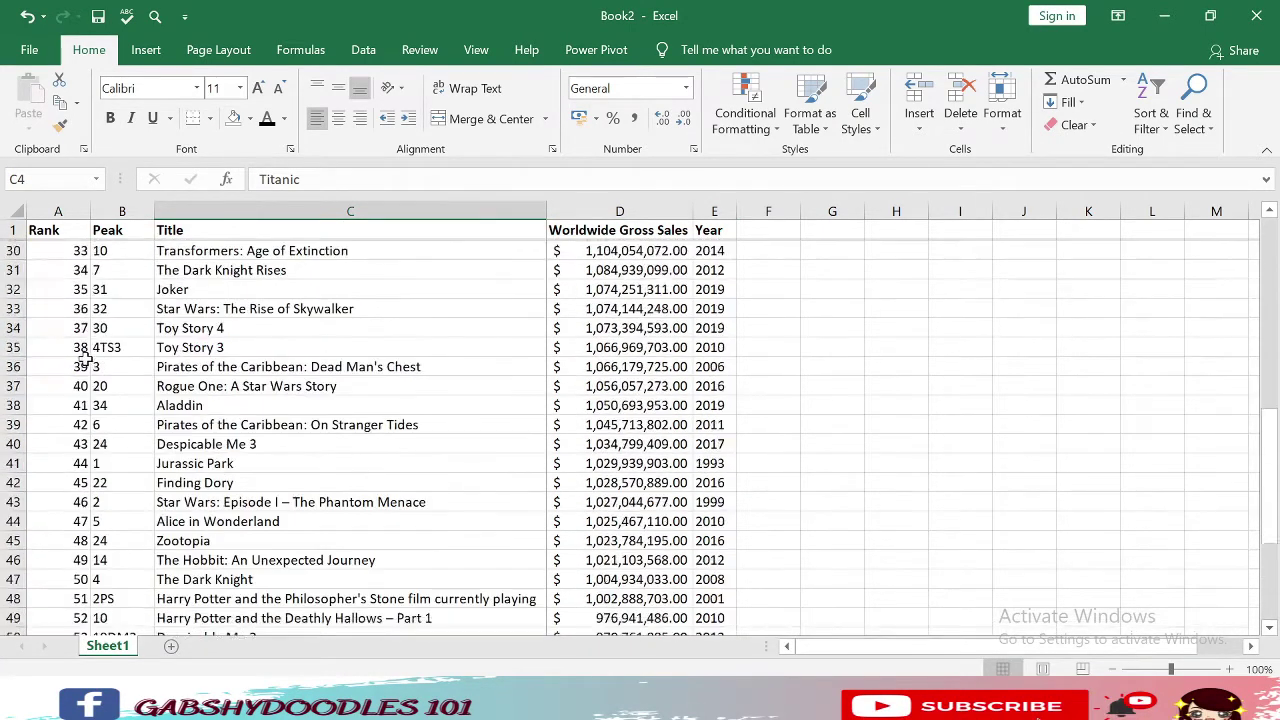
scroll(85, 360, "down", 2)
left_click_drag(78, 539, 80, 270)
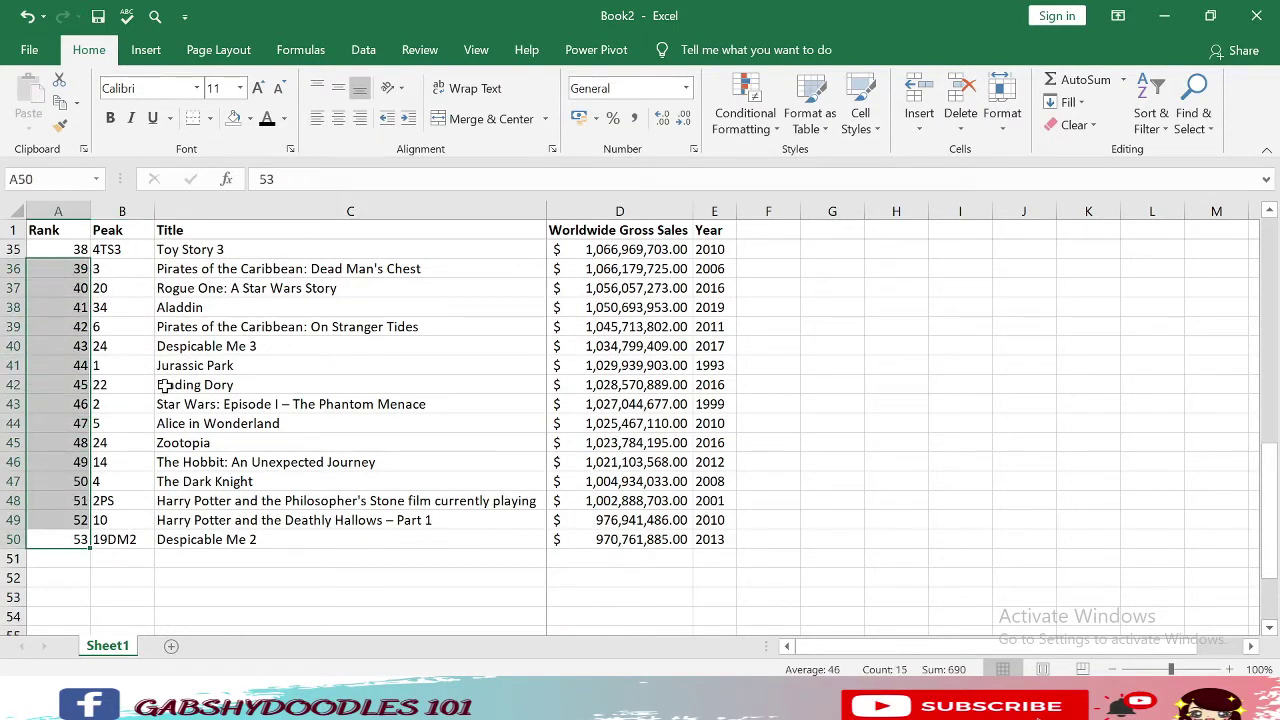
scroll(165, 385, "up", 11)
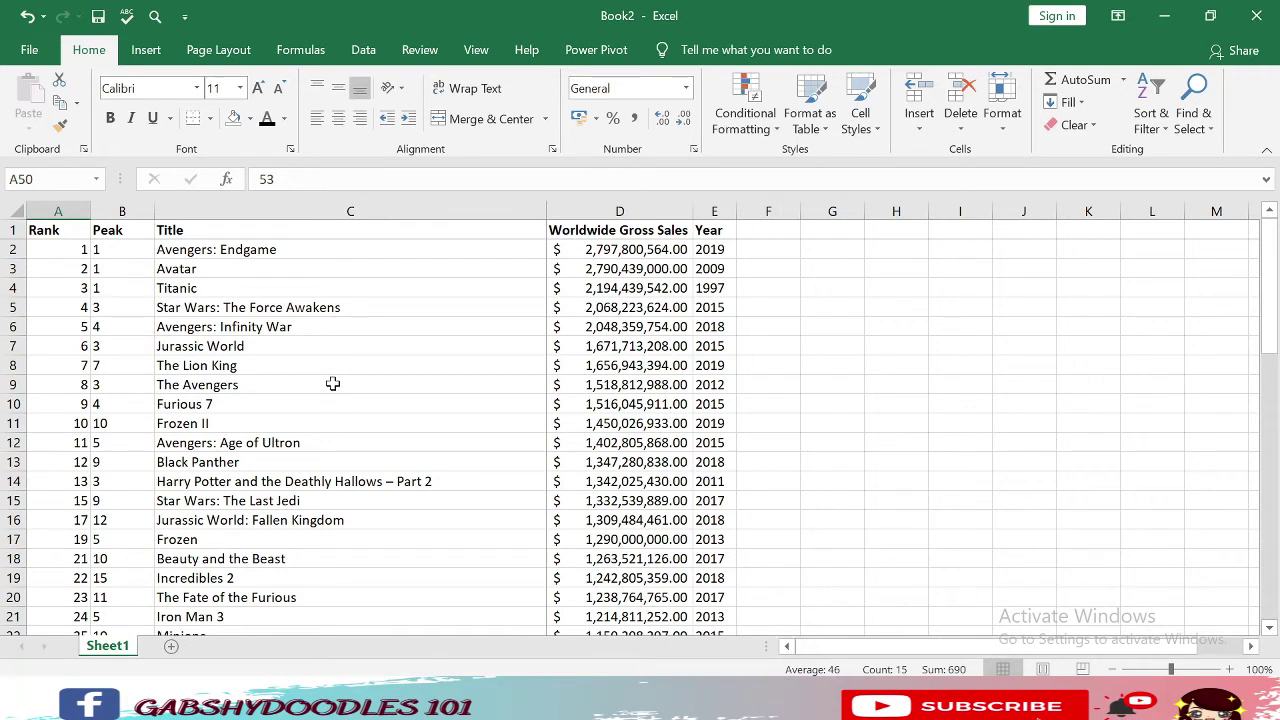
left_click(169, 230)
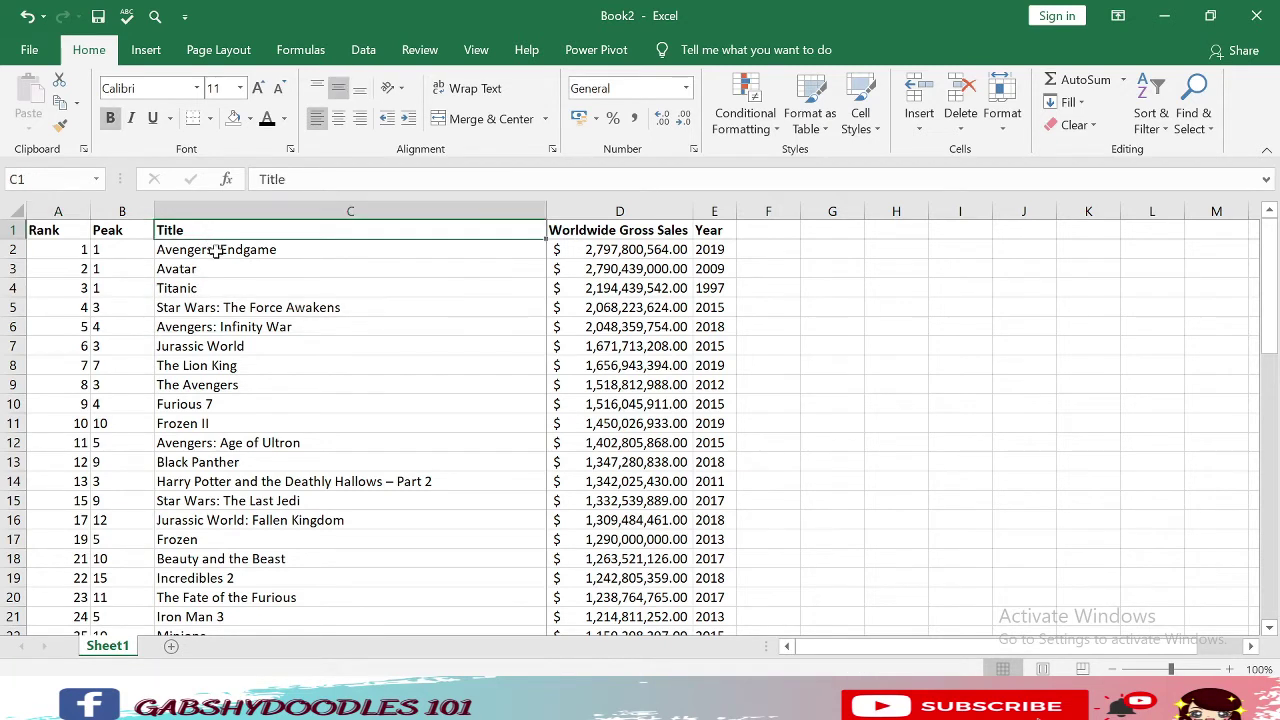
left_click(216, 250)
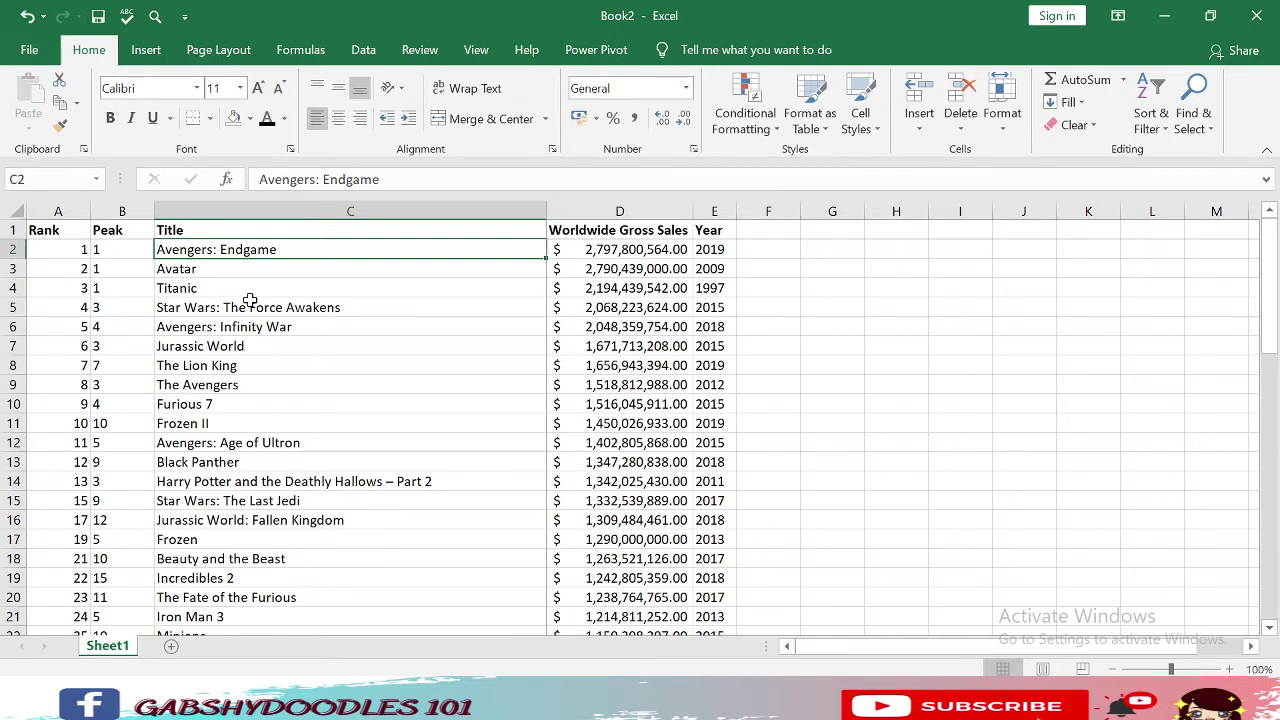
key("ctrl+shift+Down")
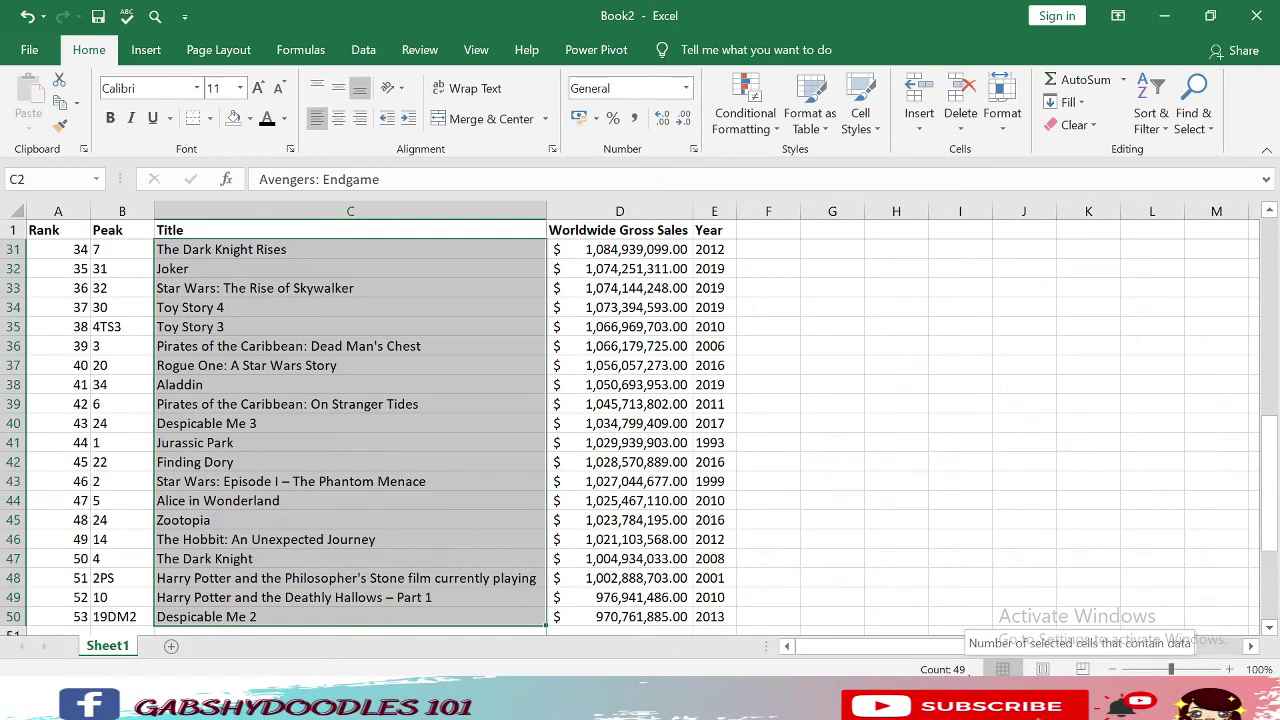
scroll(425, 451, "up", 10)
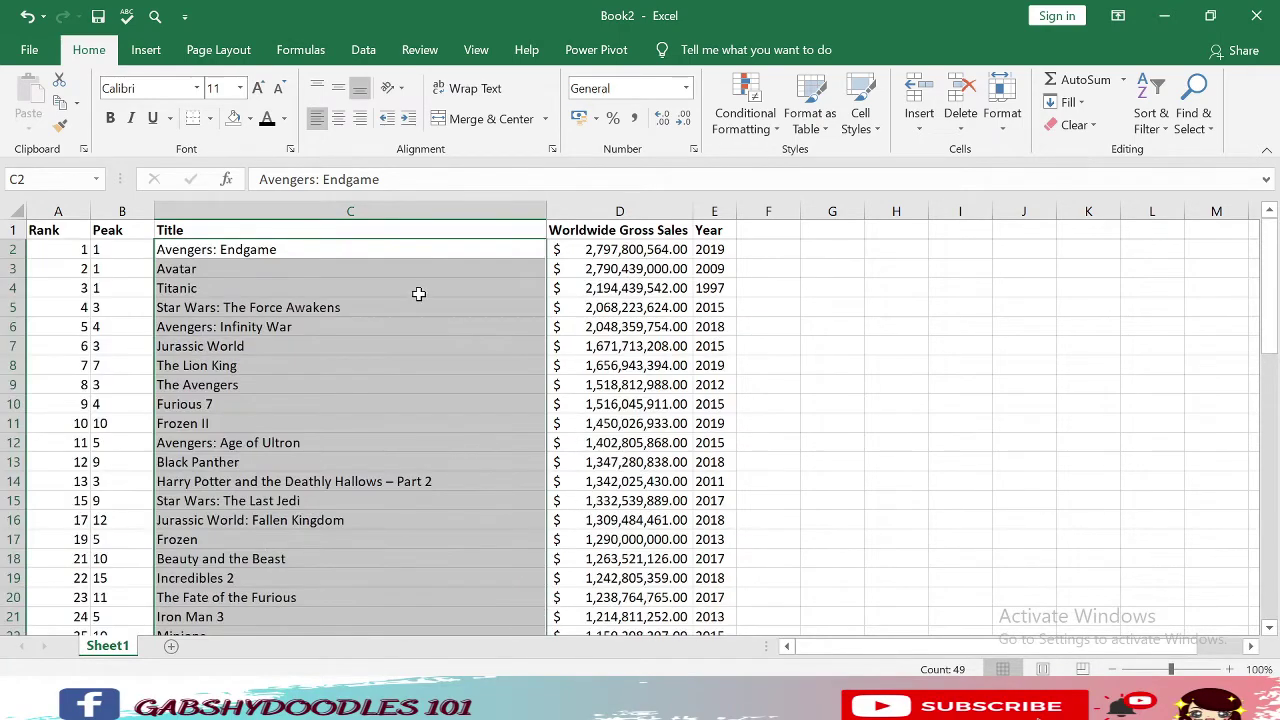
left_click_drag(323, 248, 540, 630)
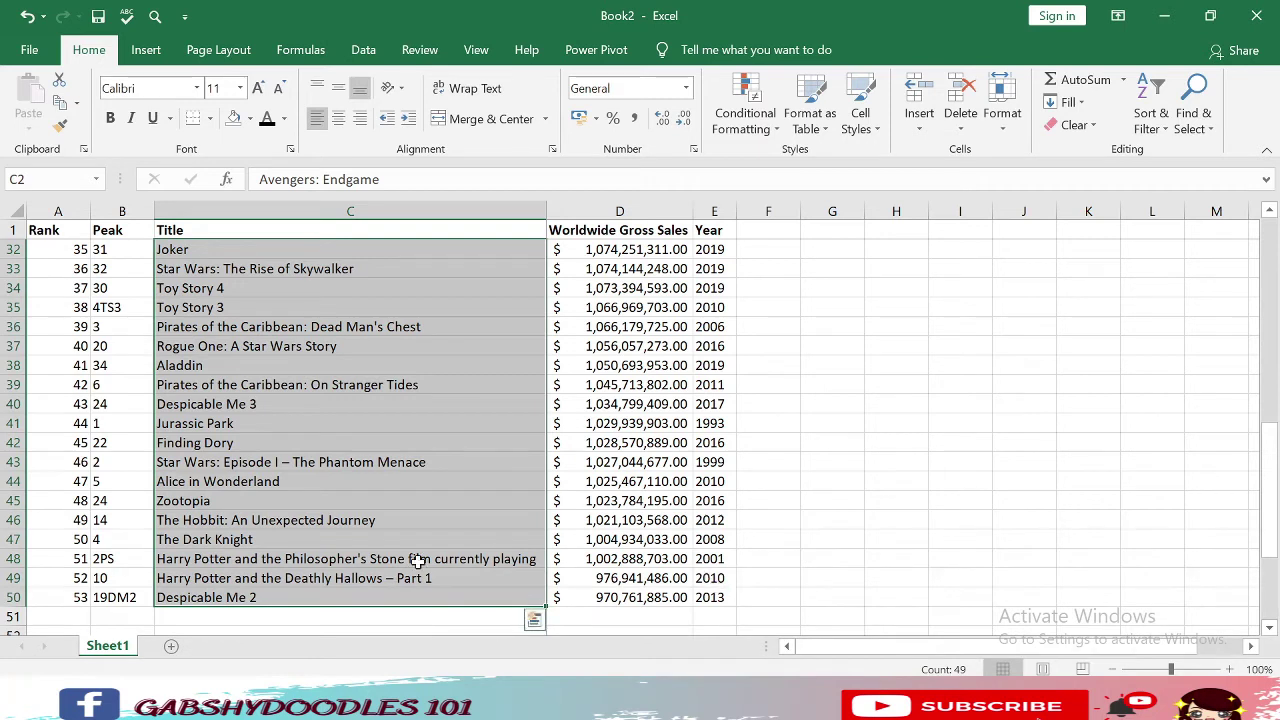
left_click(75, 599)
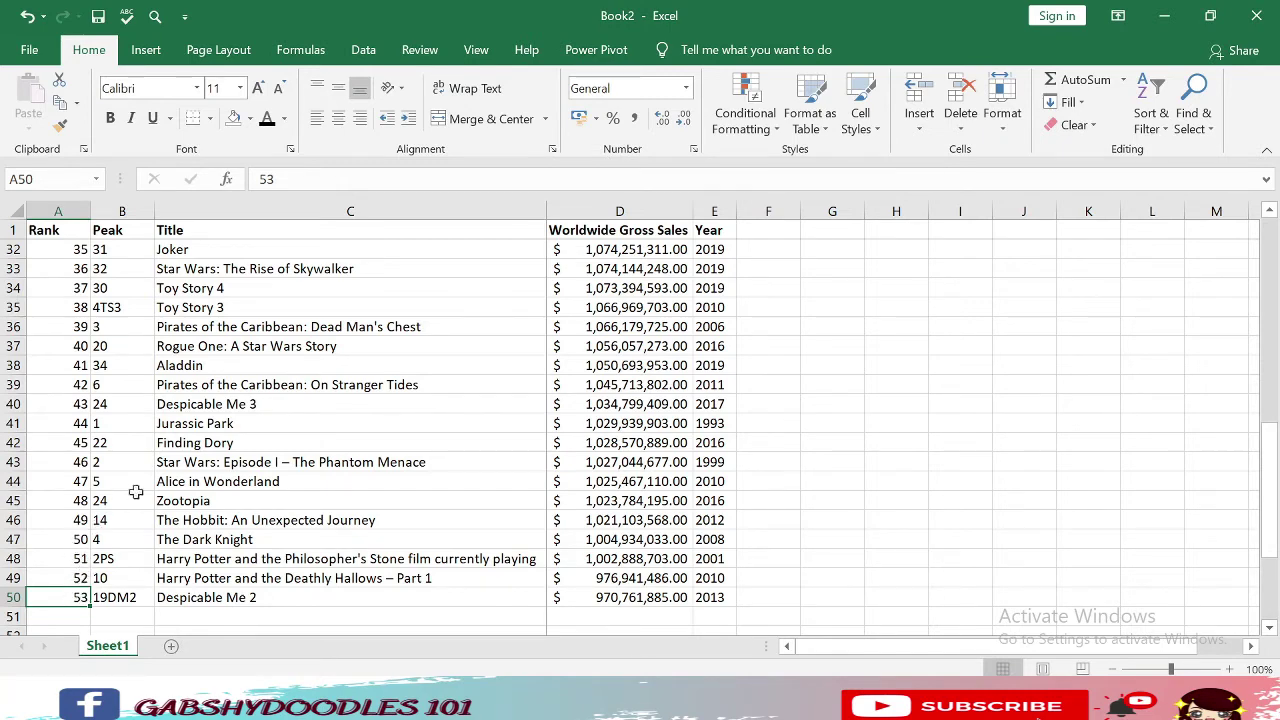
Extend the Rank series from 1 and 2 down to 49 in row 50.
scroll(136, 492, "up", 10)
left_click_drag(66, 251, 67, 271)
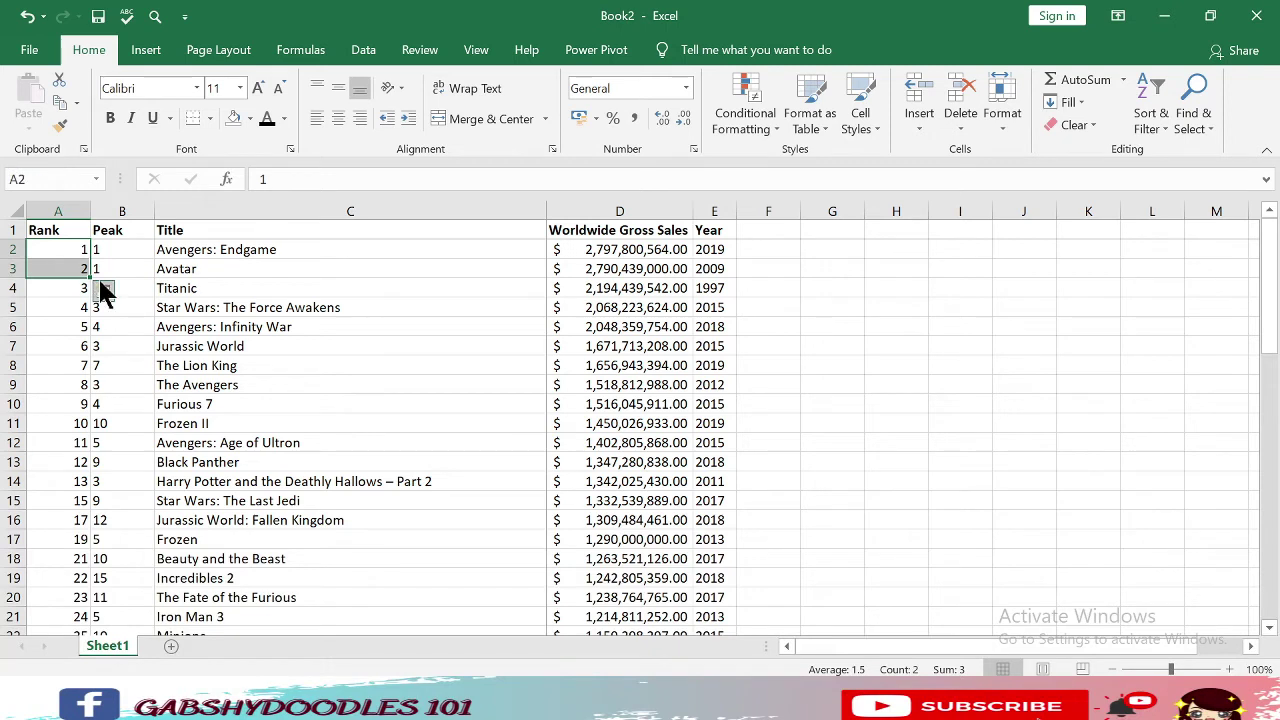
left_click_drag(74, 251, 77, 268)
double_click(91, 282)
scroll(285, 503, "down", 2)
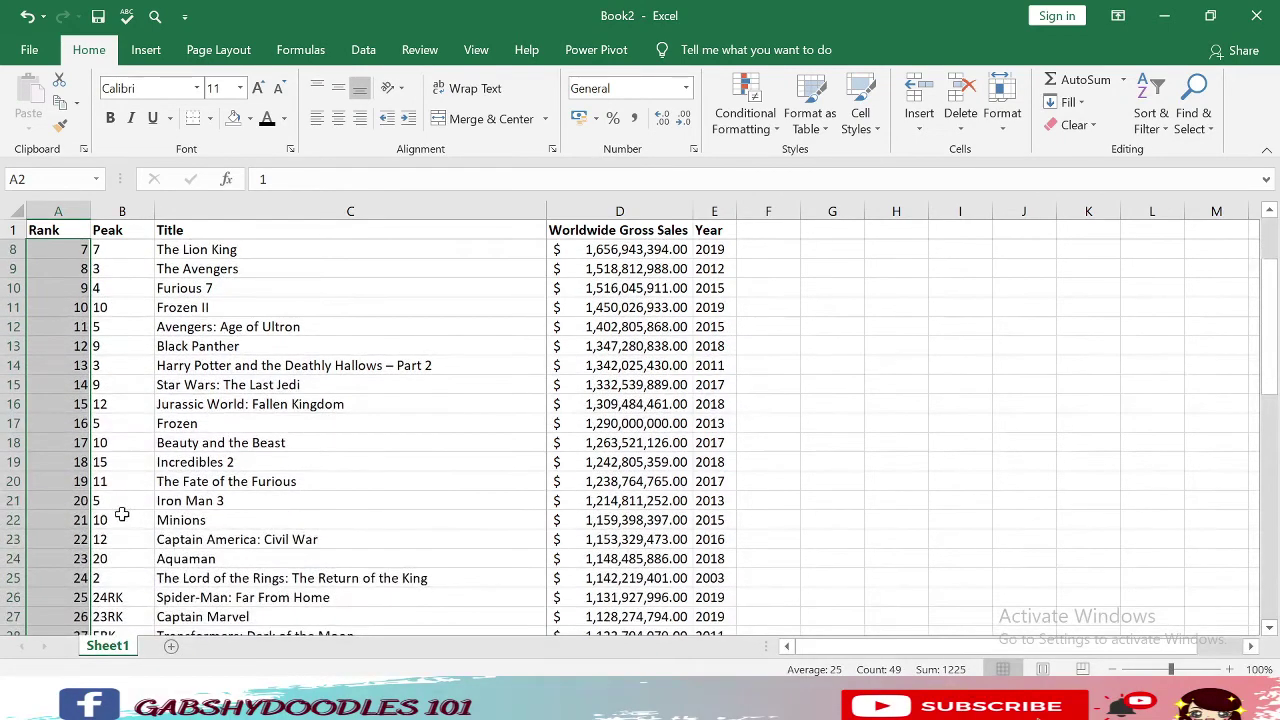
scroll(64, 552, "down", 8)
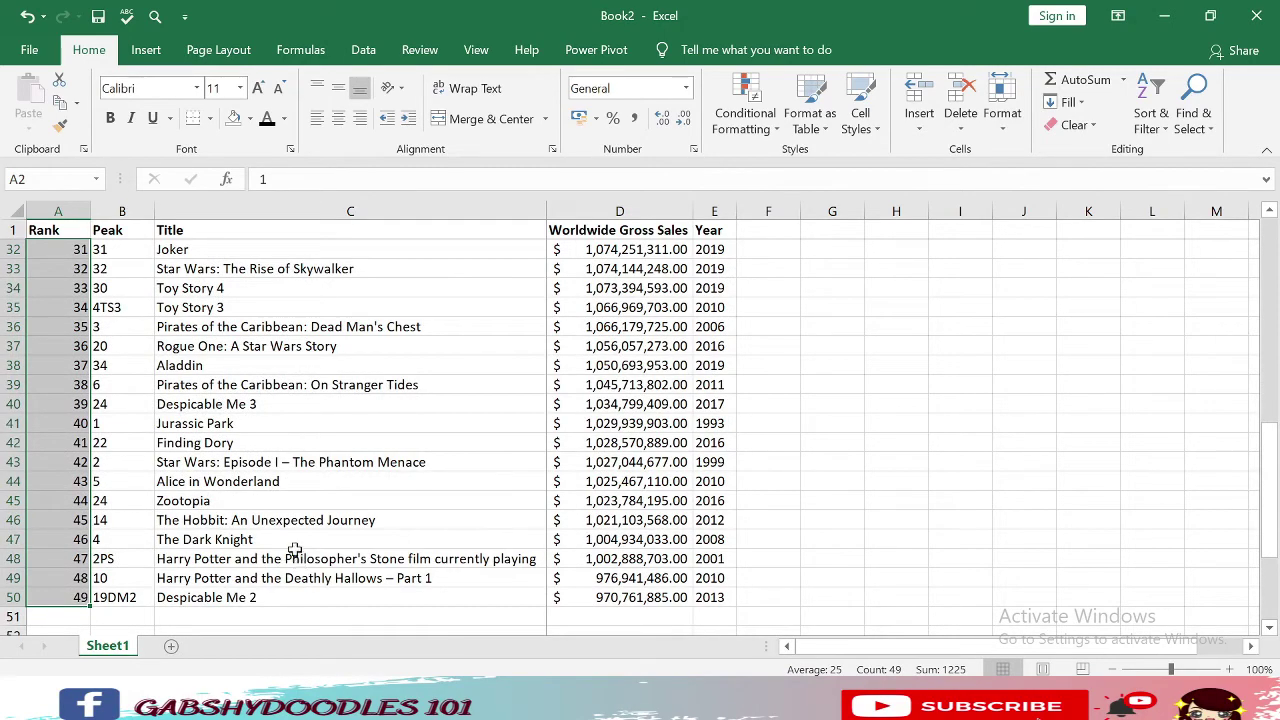
scroll(289, 547, "up", 10)
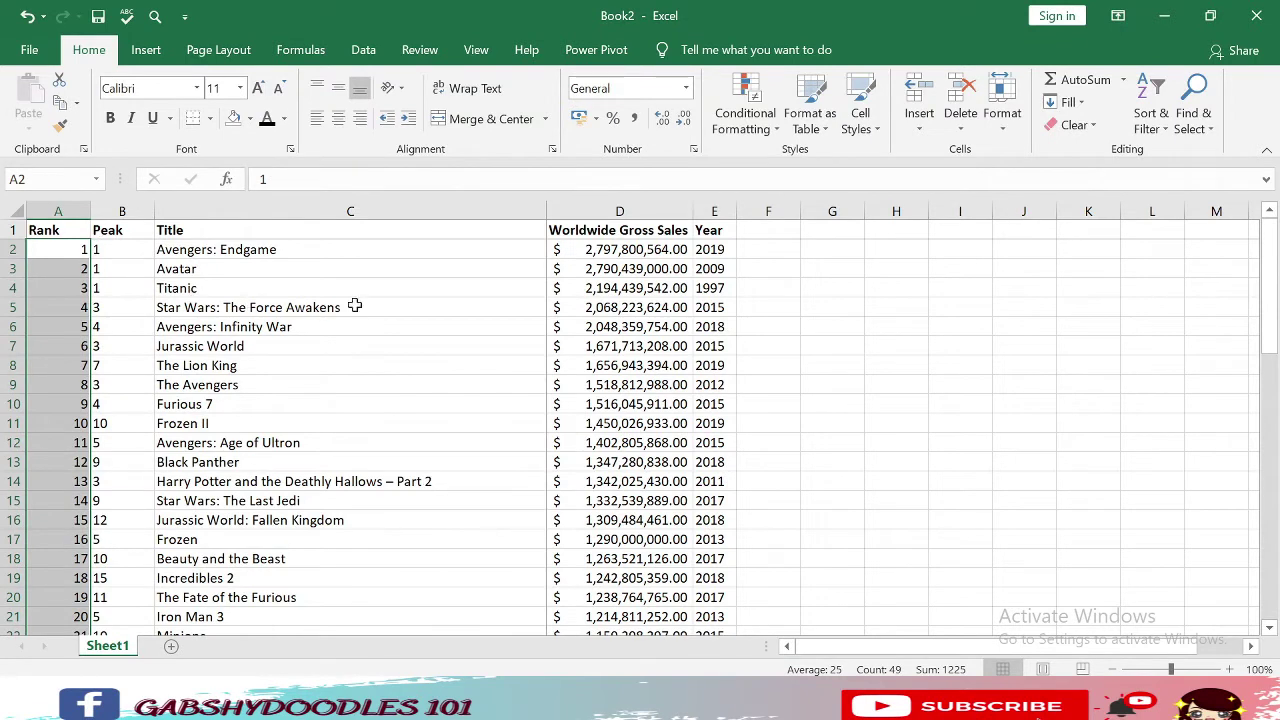
left_click(218, 268)
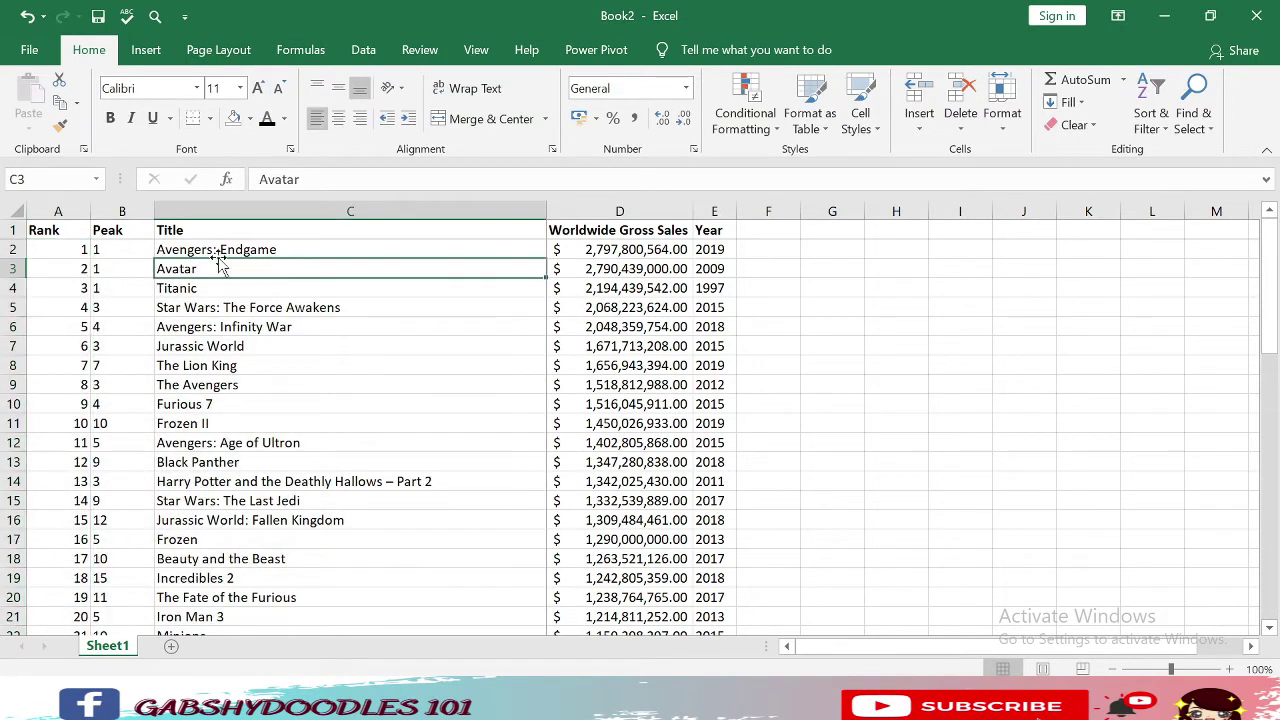
Insert a blank row above the Rank, Peak, Title header row.
left_click(15, 230)
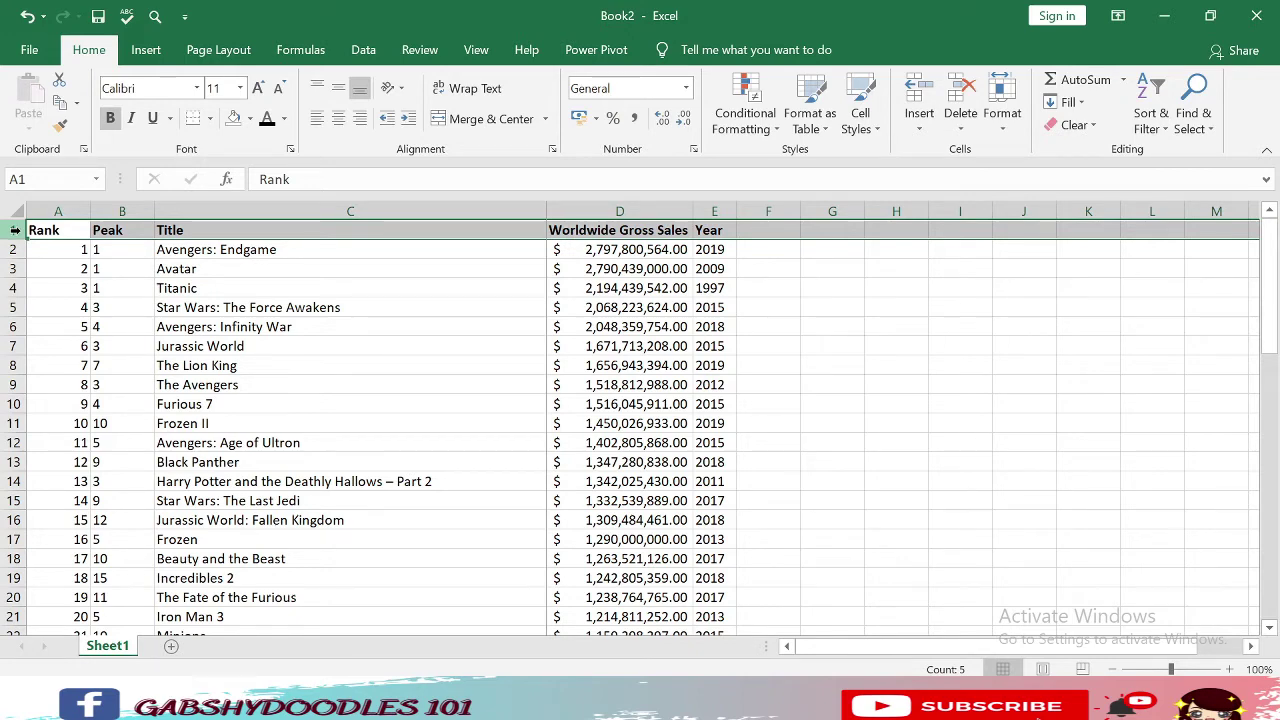
left_click(220, 346)
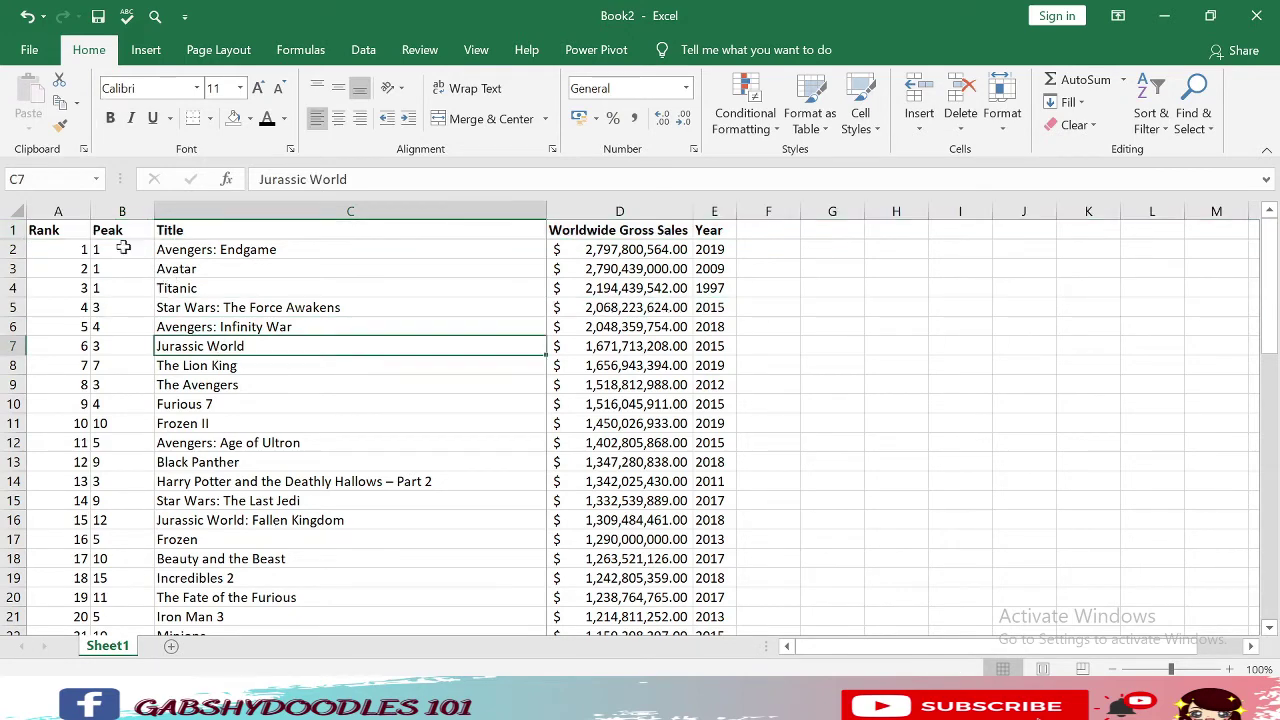
right_click(15, 230)
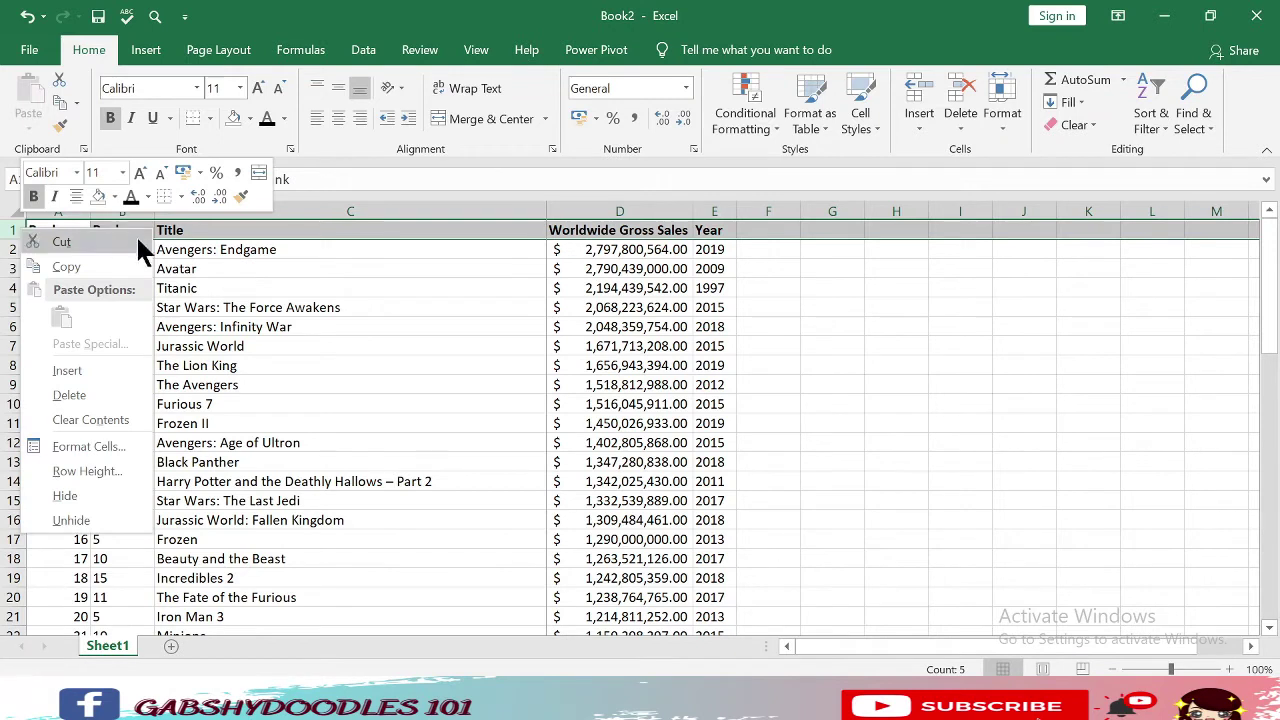
left_click(14, 232)
left_click(137, 301)
left_click(13, 230)
right_click(13, 230)
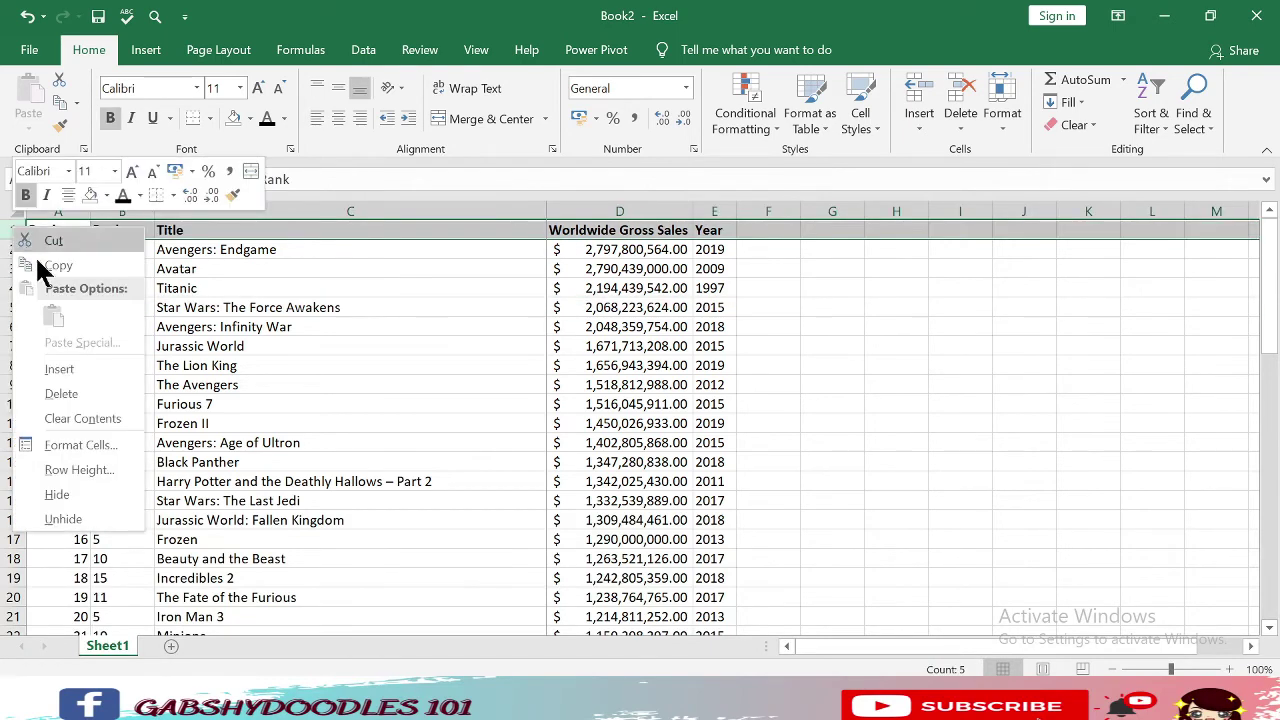
left_click(92, 367)
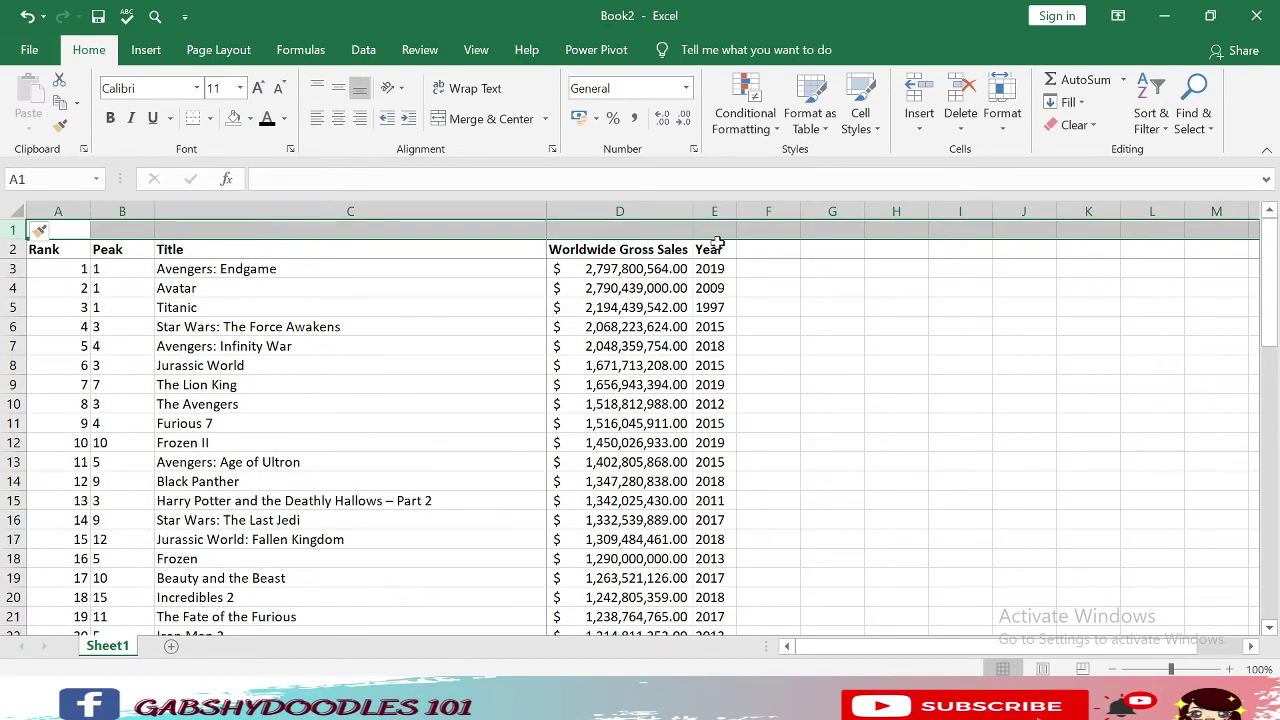
Enter the title 'HIGHEST GROSSING FILMS' in cell A1 and make it bold.
left_click_drag(714, 232, 141, 237)
left_click(69, 234)
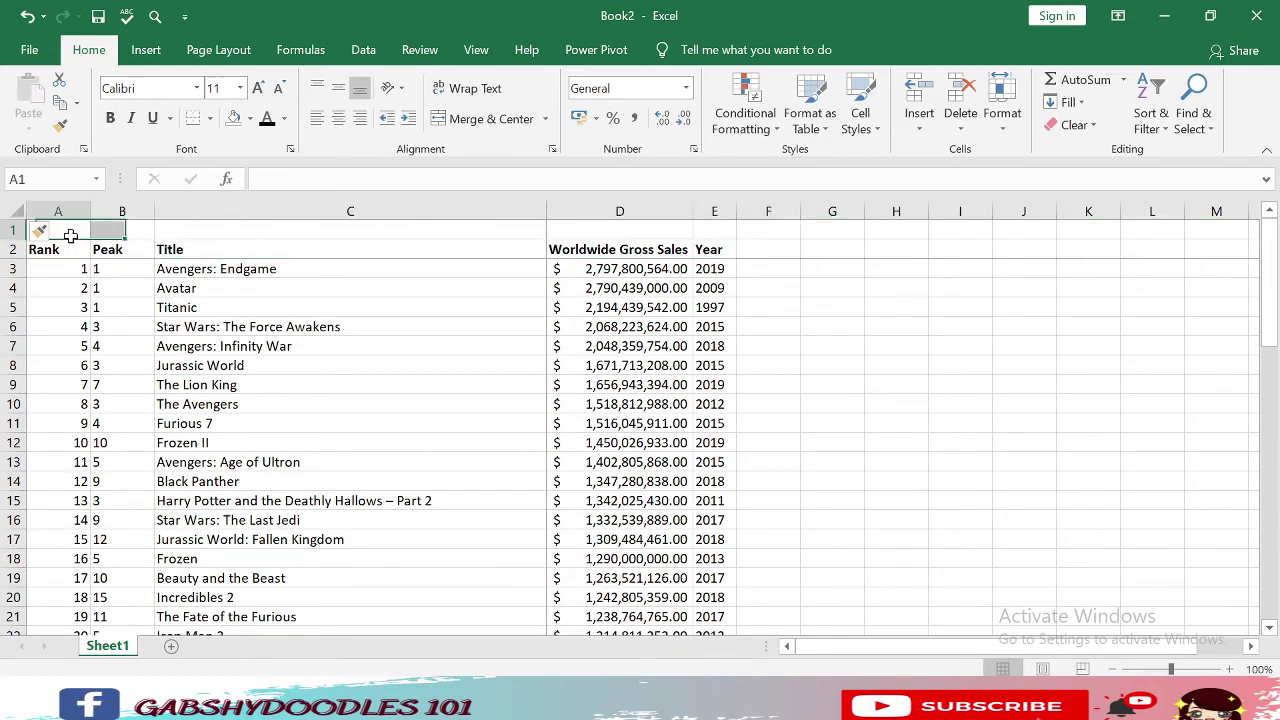
type("HIGHE")
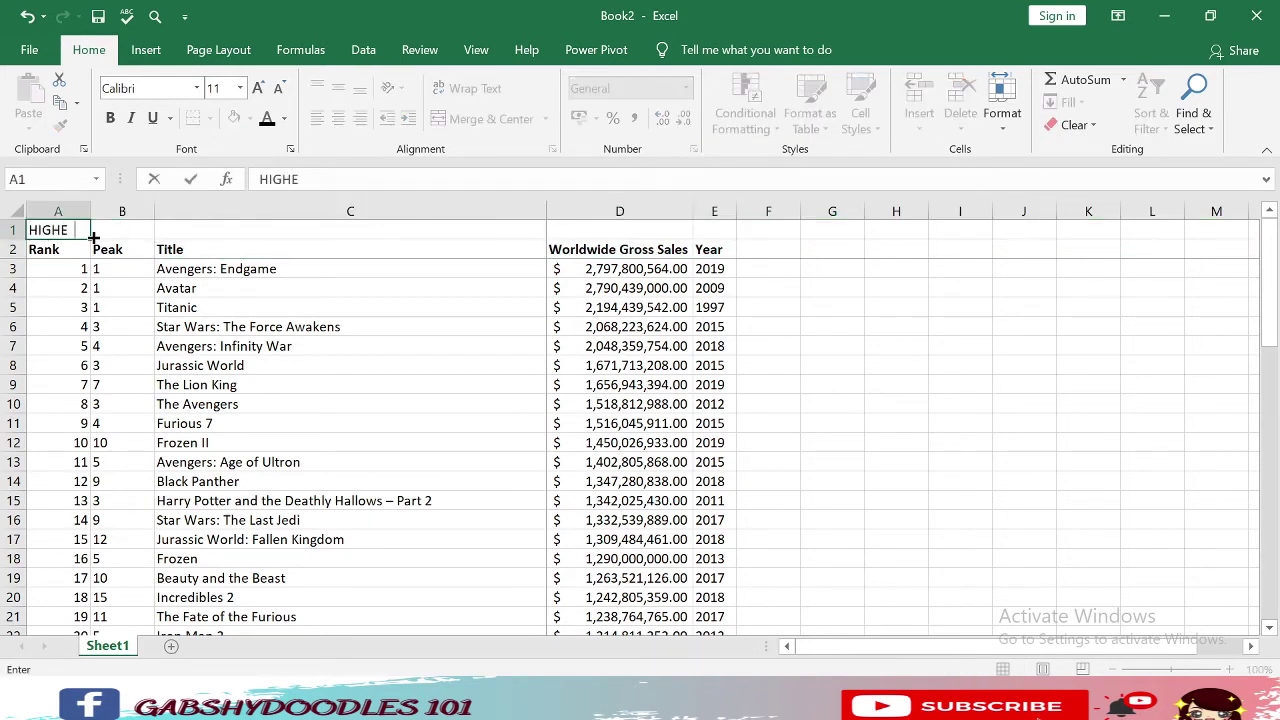
type("ST F")
type("GROW")
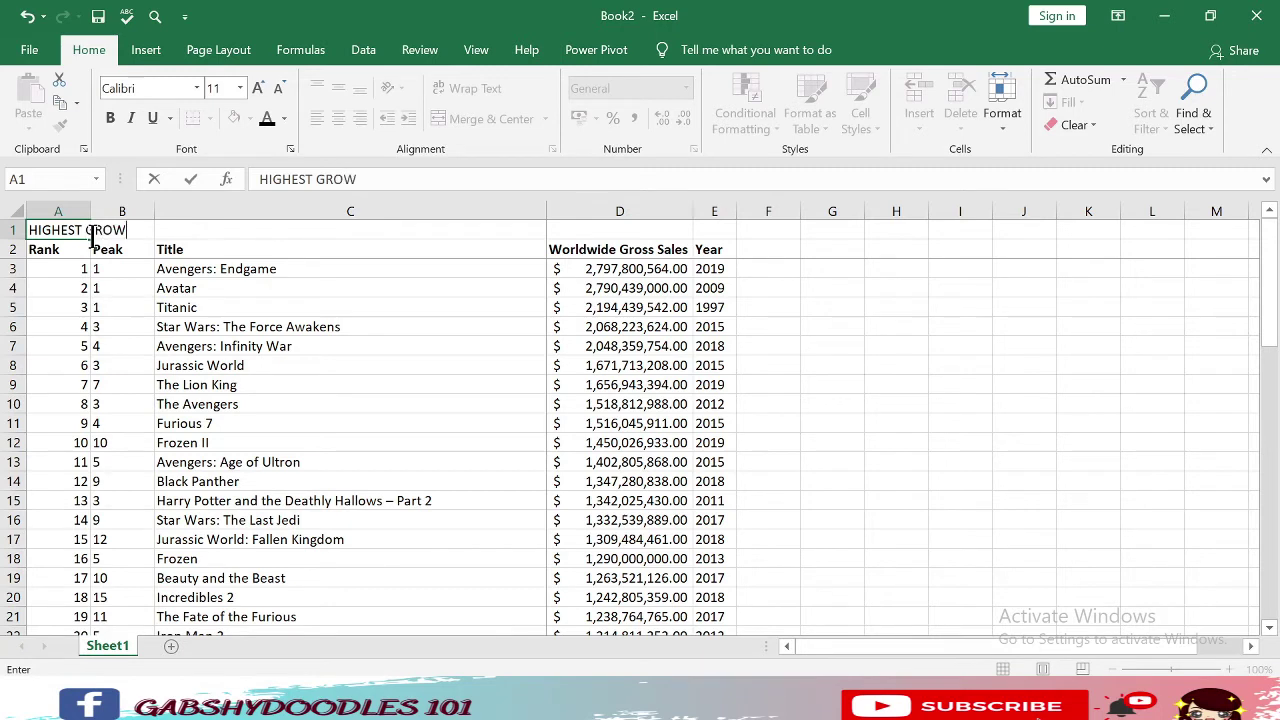
key("BackSpace")
type("SSING FILMS")
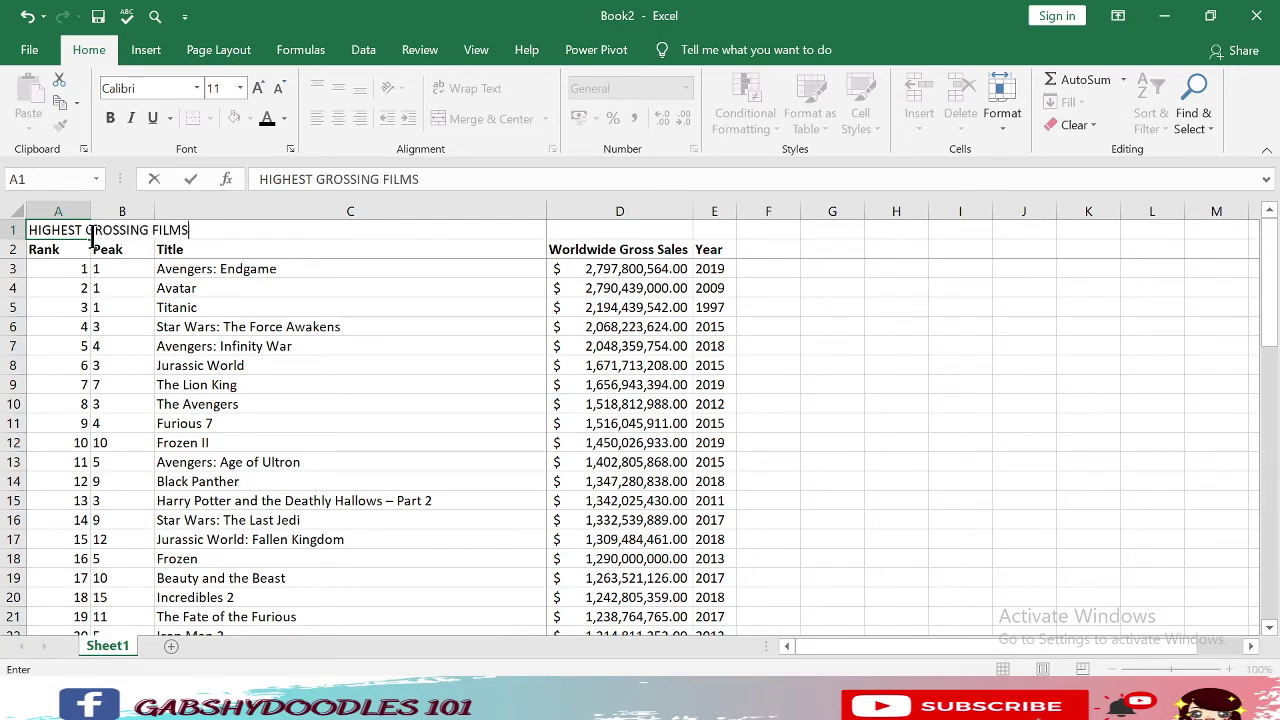
key("Return")
left_click(88, 238)
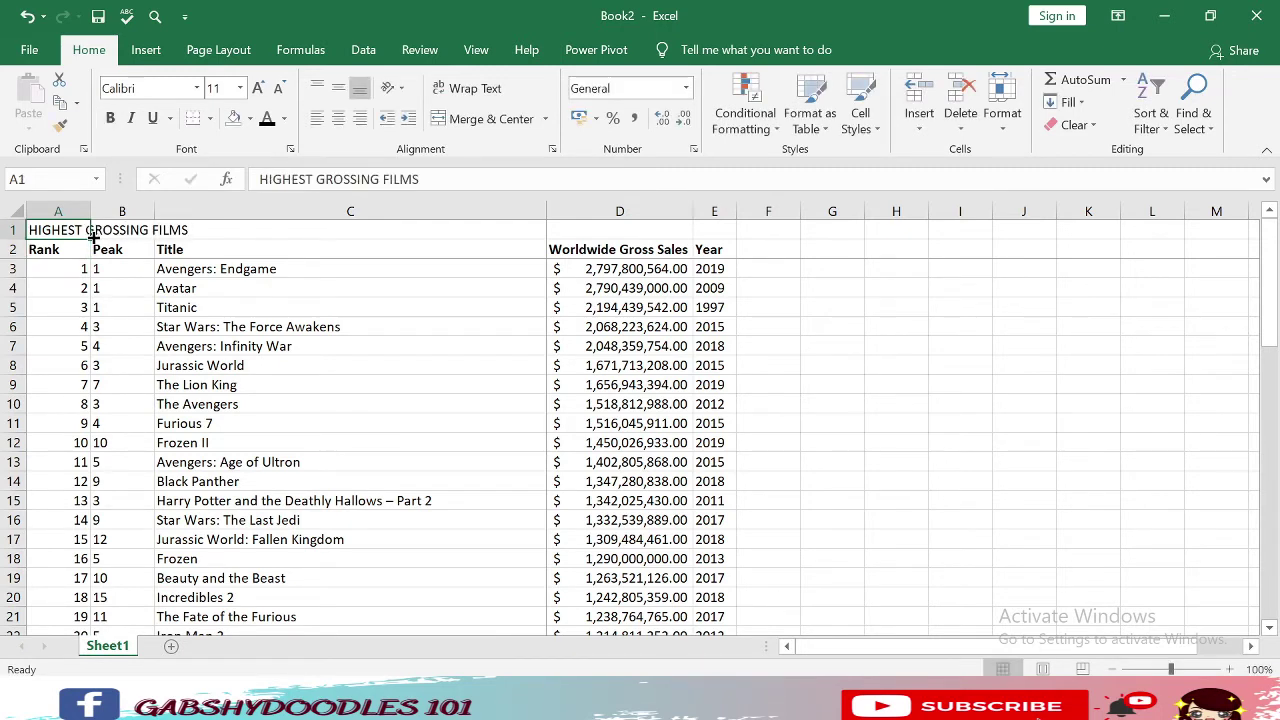
left_click(110, 117)
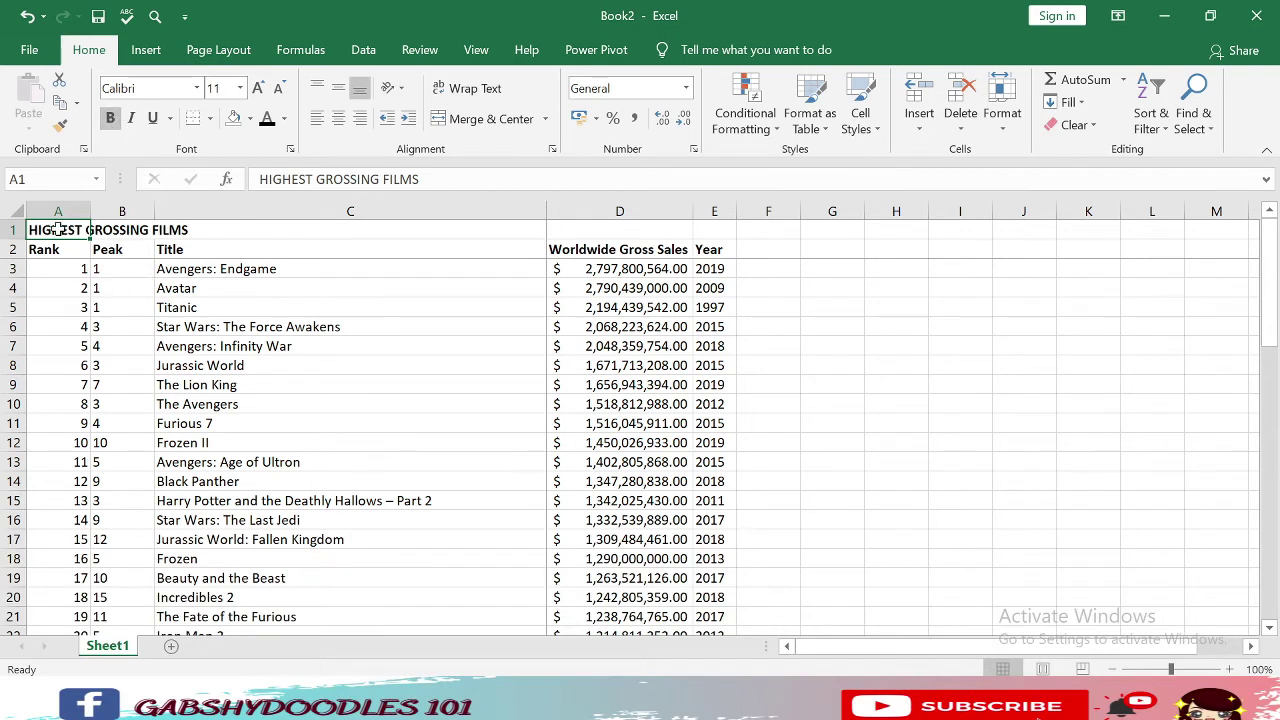
Merge and centre the title across A1:E1 and underline it.
left_click_drag(57, 229, 716, 220)
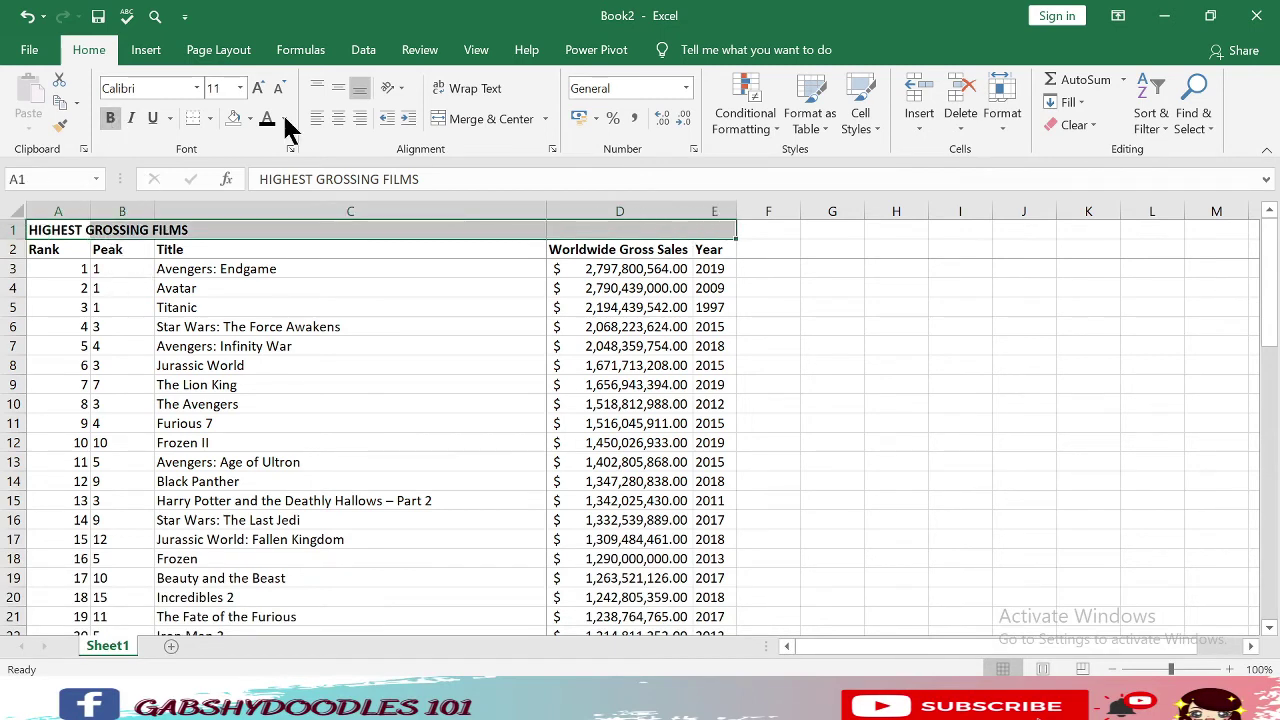
left_click(502, 118)
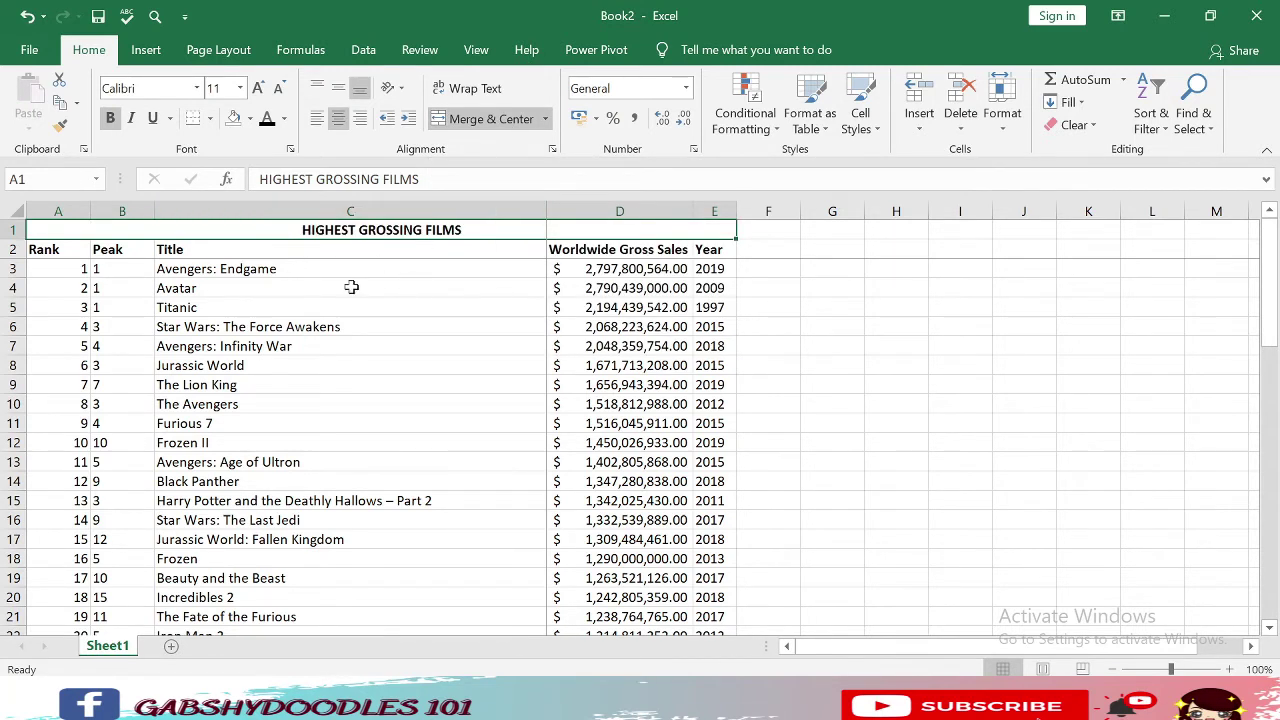
key("ctrl+u")
left_click(185, 288)
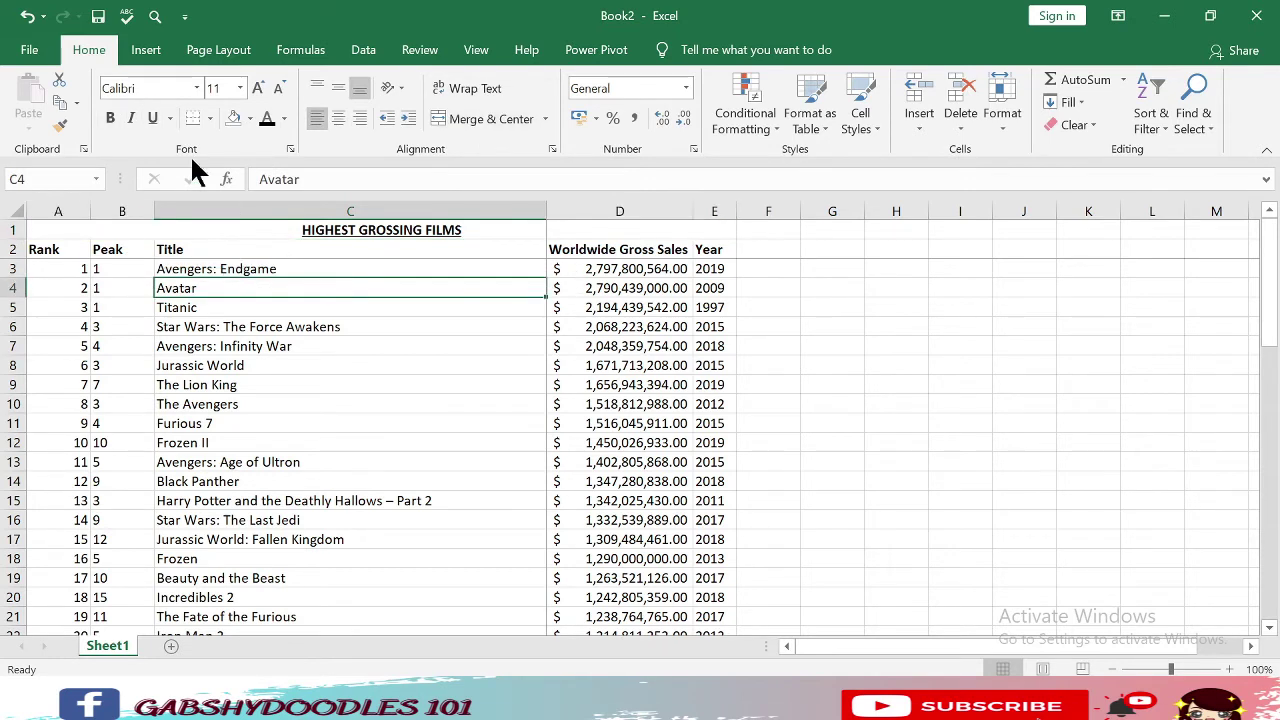
Try copying the title's format onto the header row with Format Painter, then undo it.
left_click(301, 233)
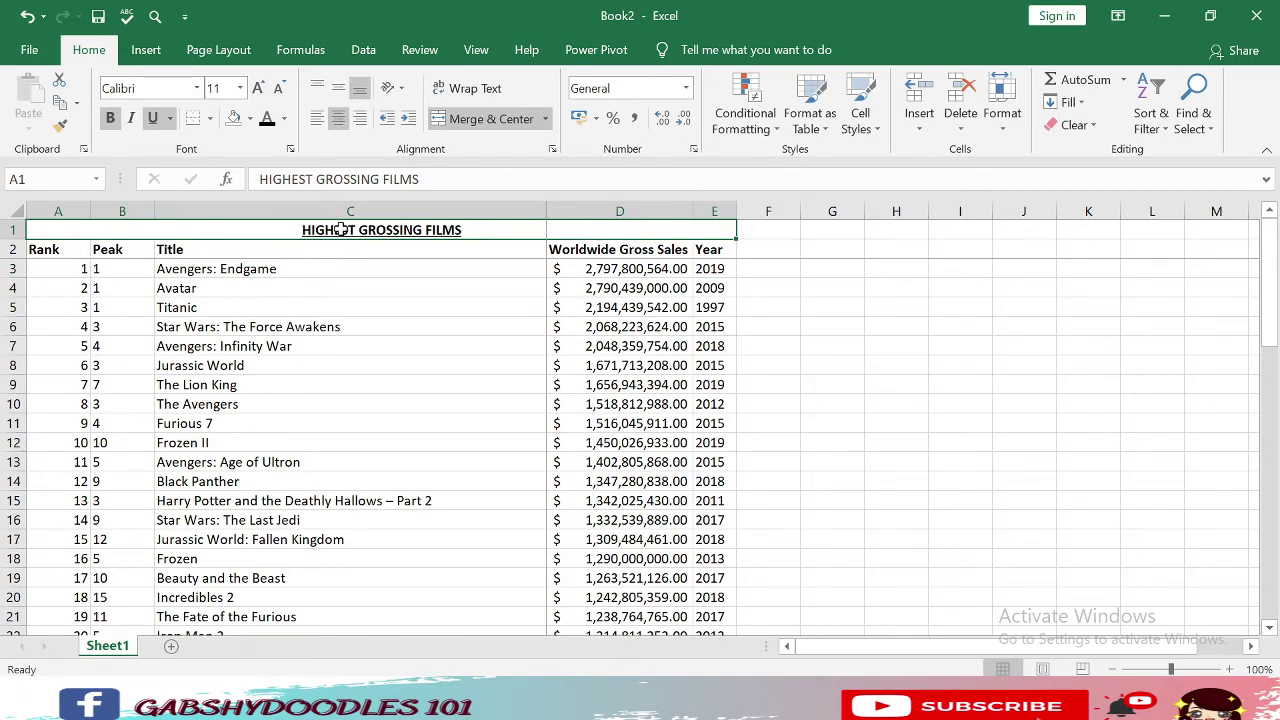
left_click(58, 125)
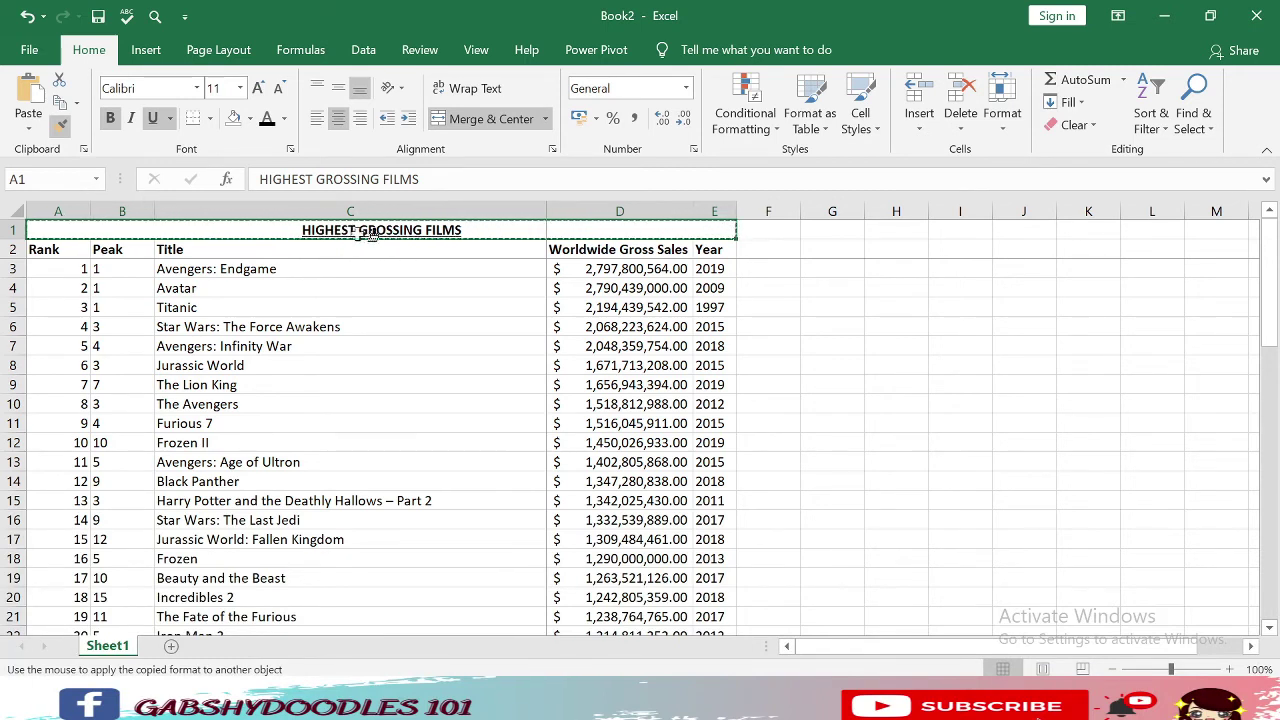
left_click(54, 251)
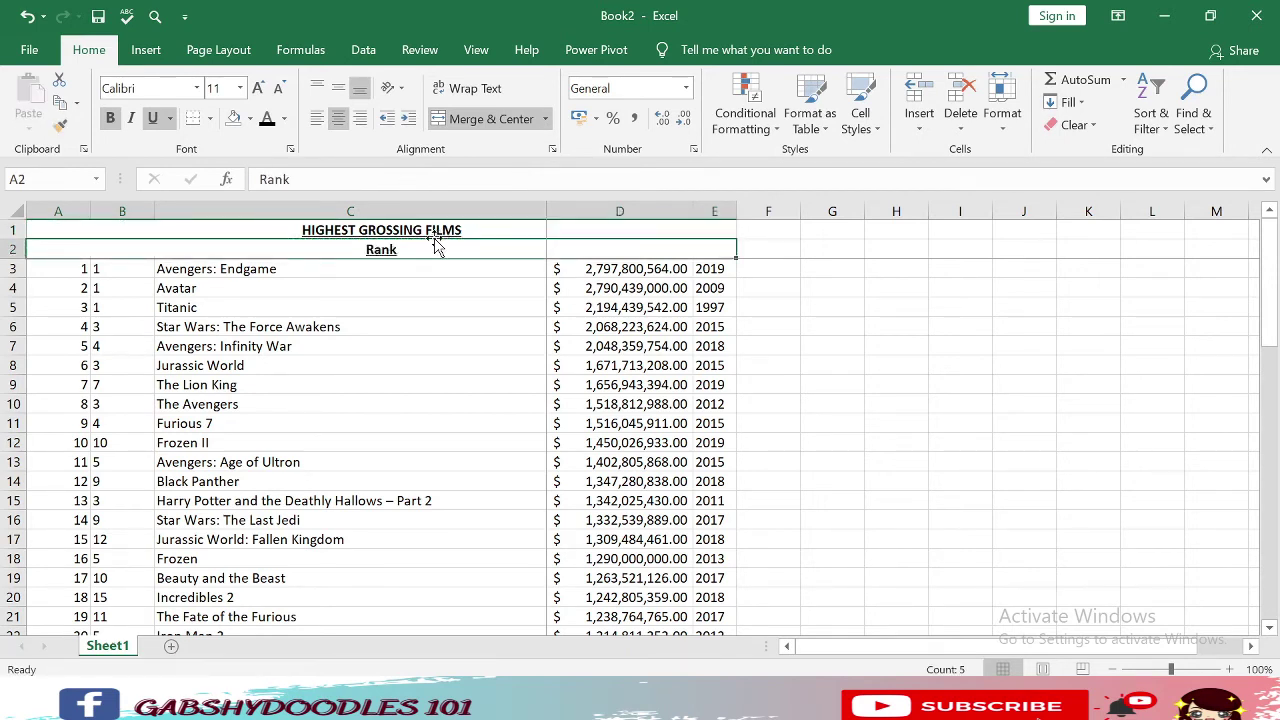
key("ctrl+z")
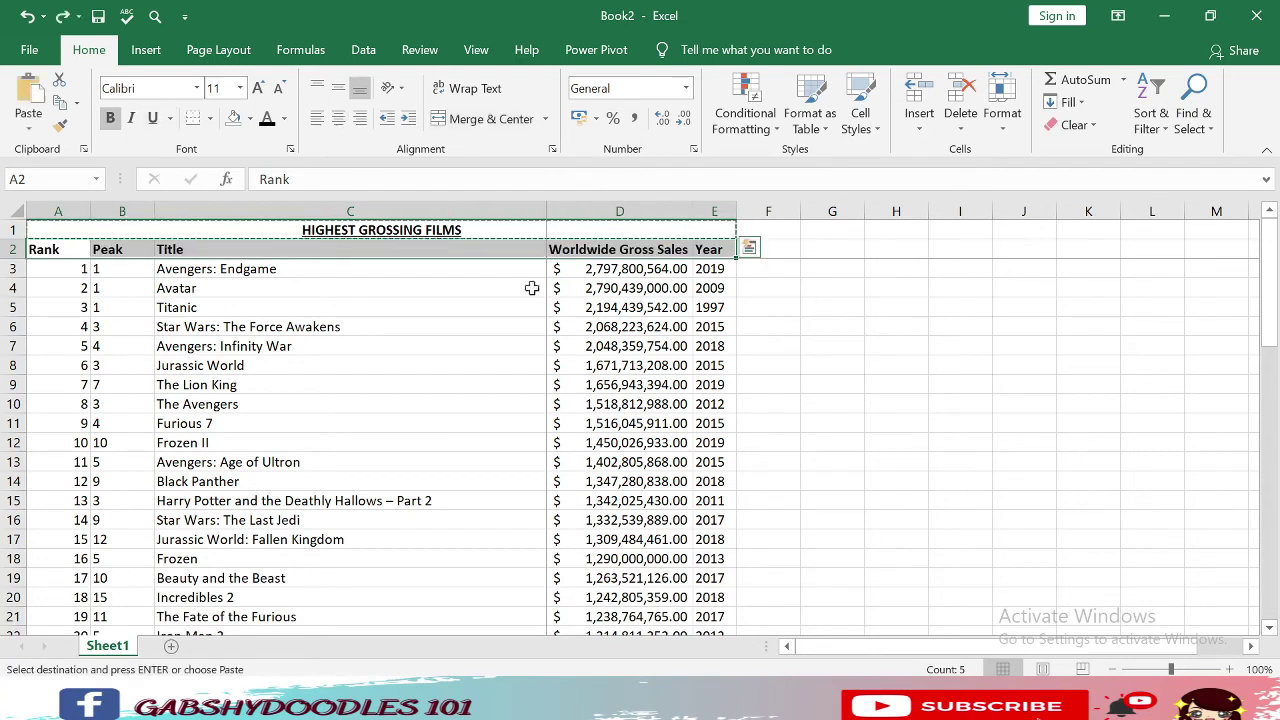
left_click(390, 302)
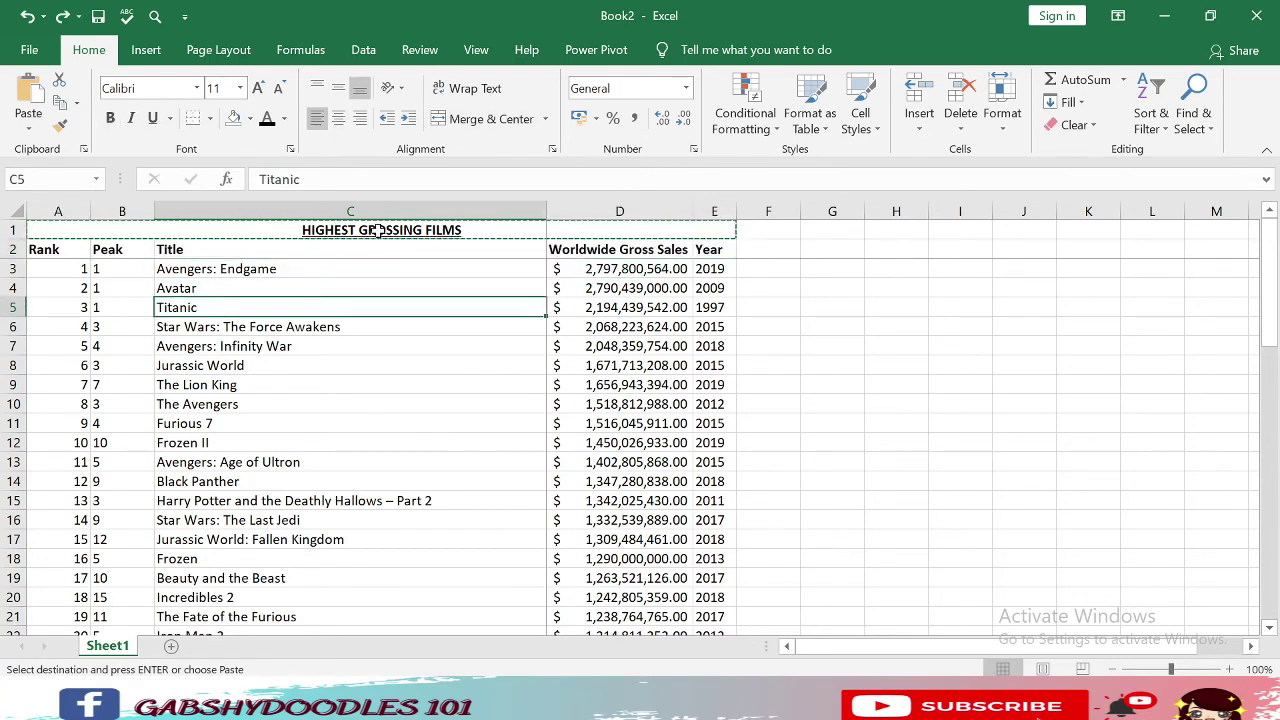
left_click(40, 249)
left_click_drag(40, 249, 708, 251)
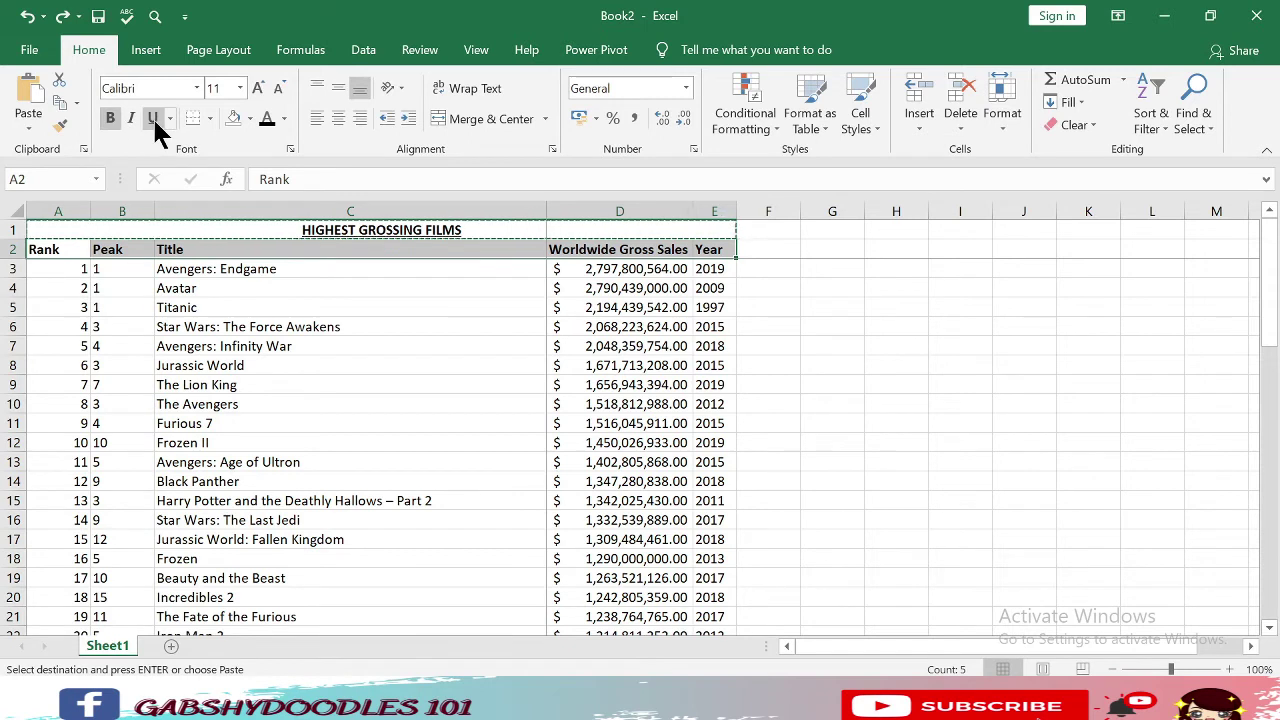
left_click(405, 271)
left_click(375, 232)
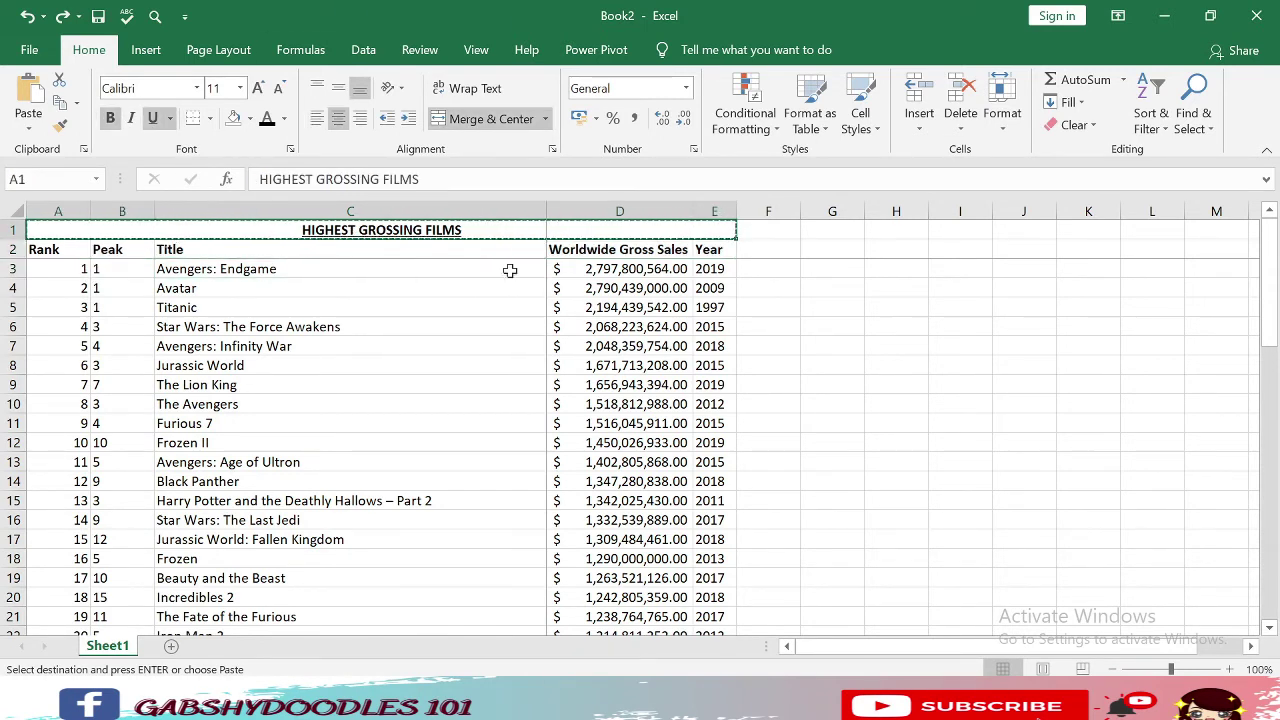
left_click(329, 290)
Give the merged title a black fill with white text.
left_click(84, 231)
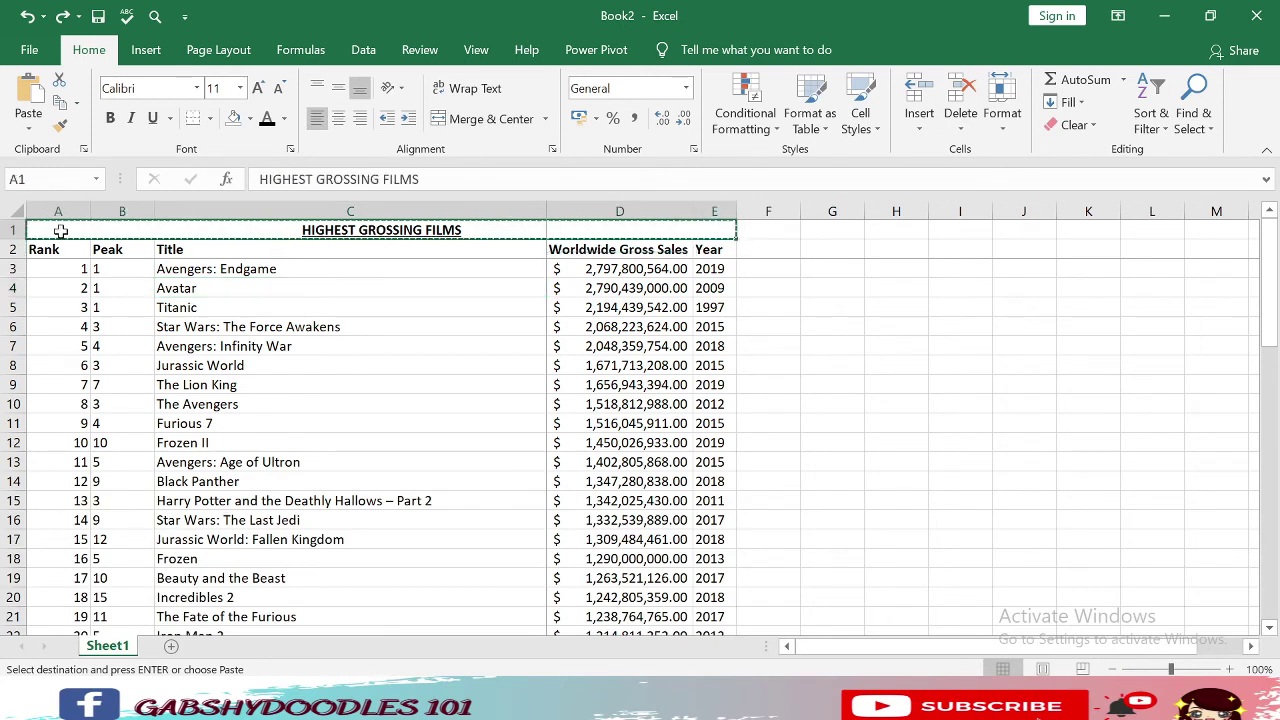
left_click(284, 118)
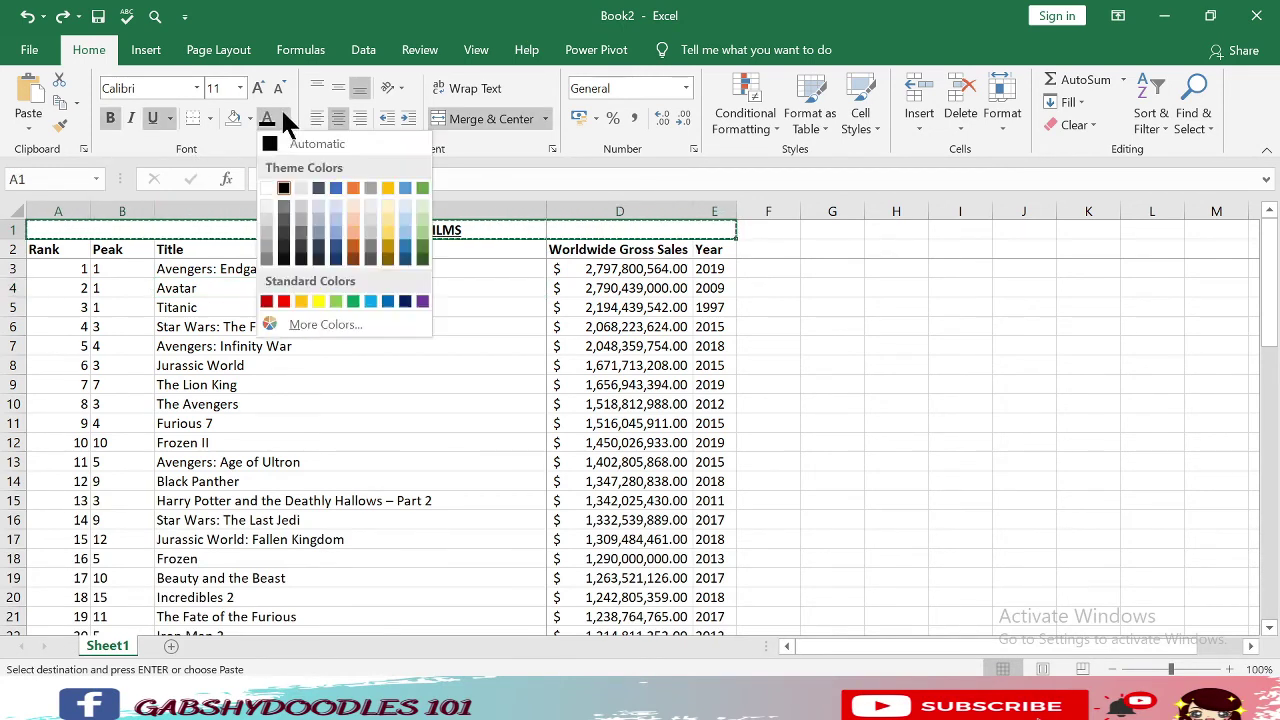
left_click(300, 302)
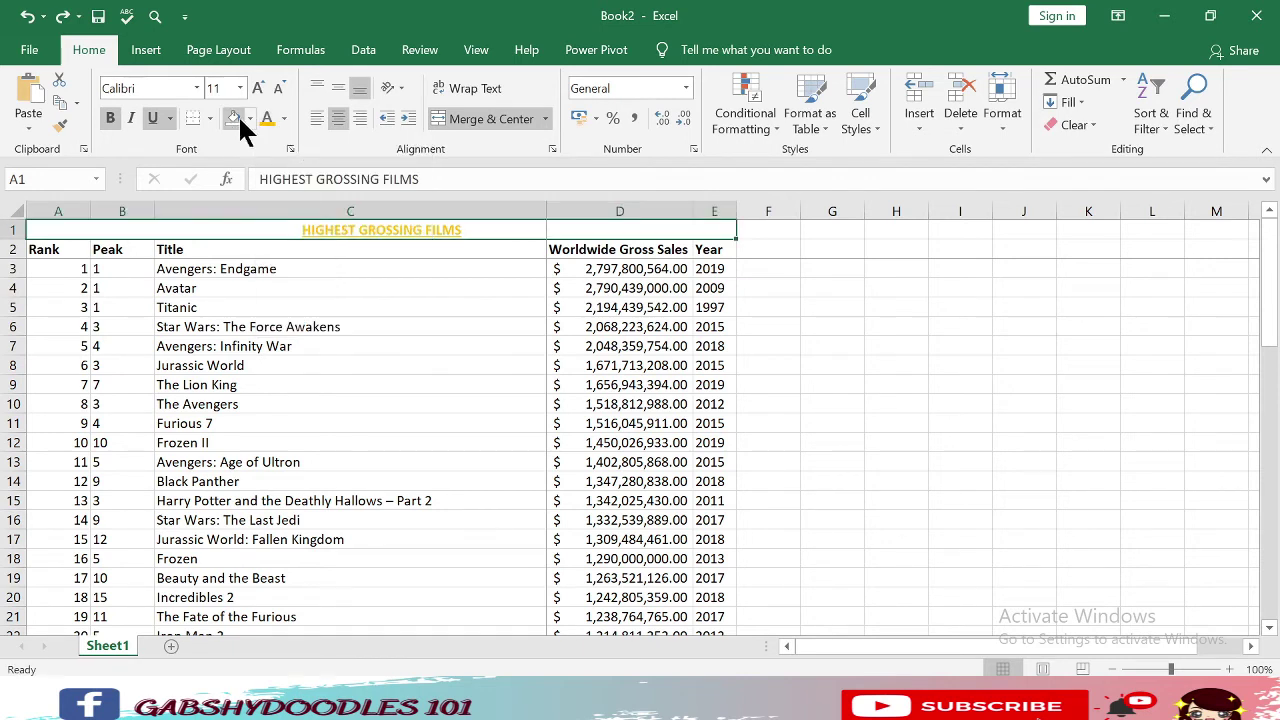
left_click(250, 118)
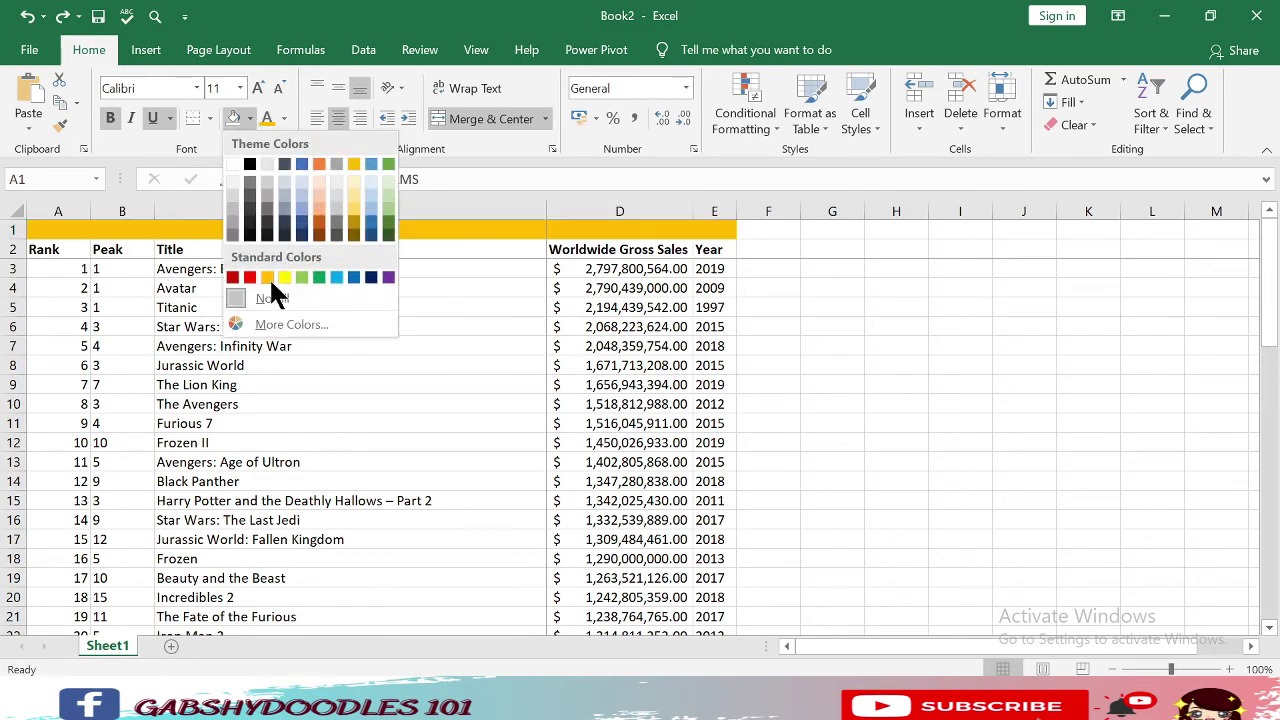
left_click(271, 235)
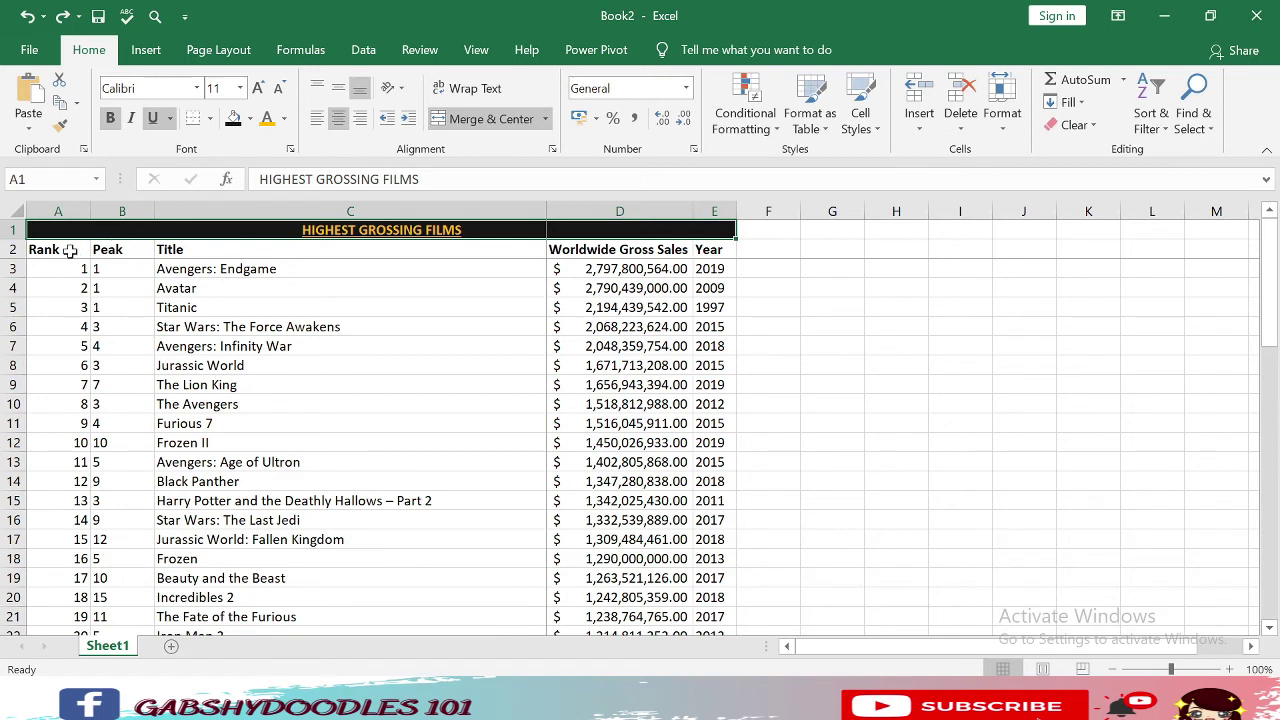
left_click(284, 118)
left_click(267, 183)
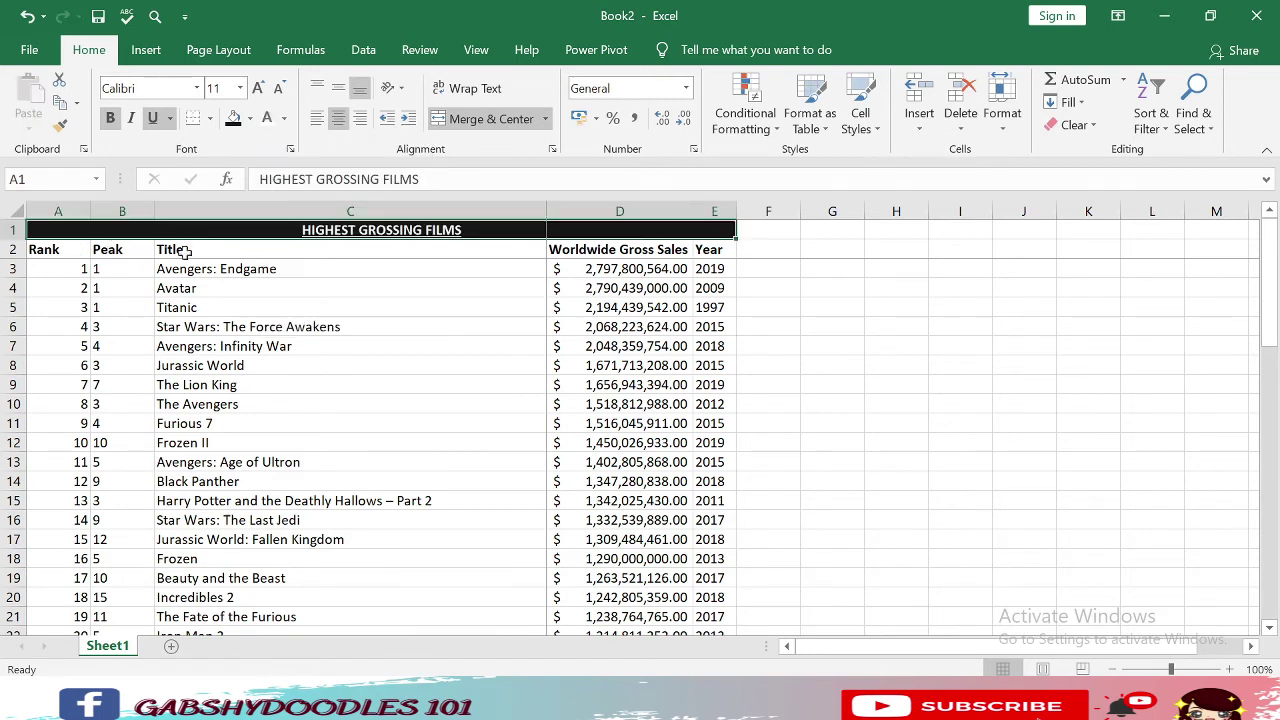
Give the Rank-to-Year header row a dark grey fill with white text.
left_click_drag(45, 249, 725, 250)
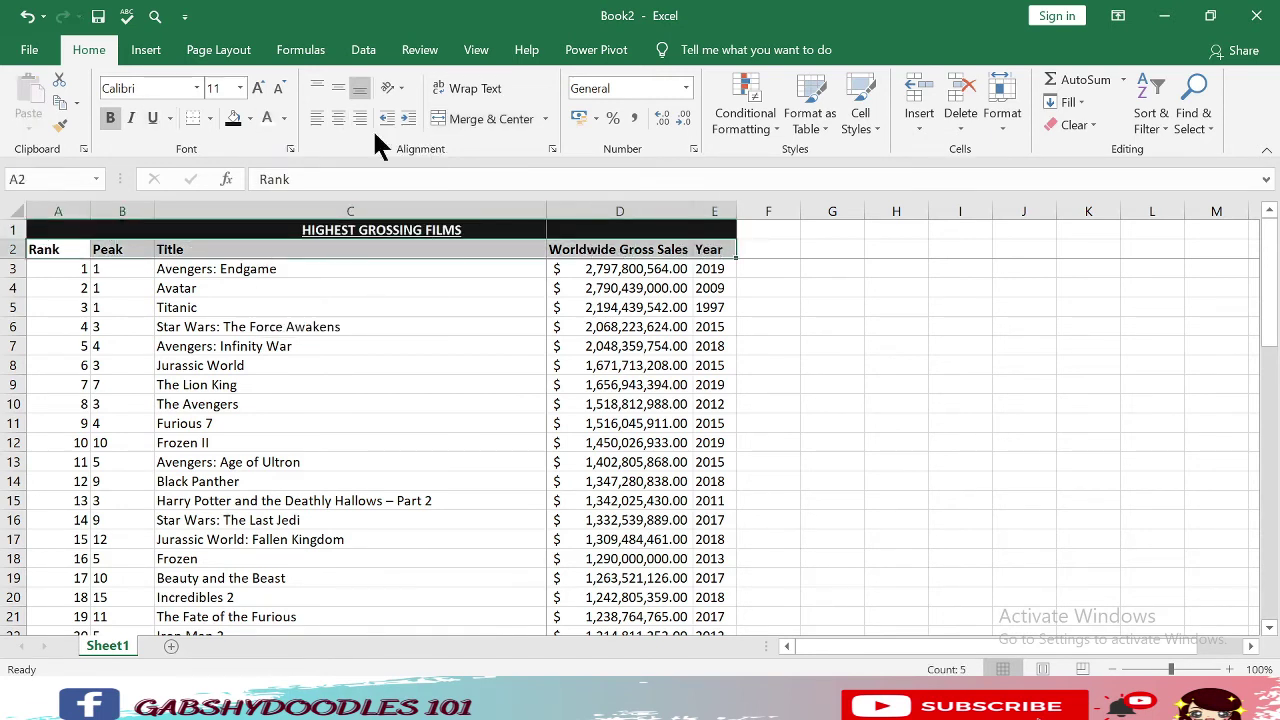
left_click(250, 117)
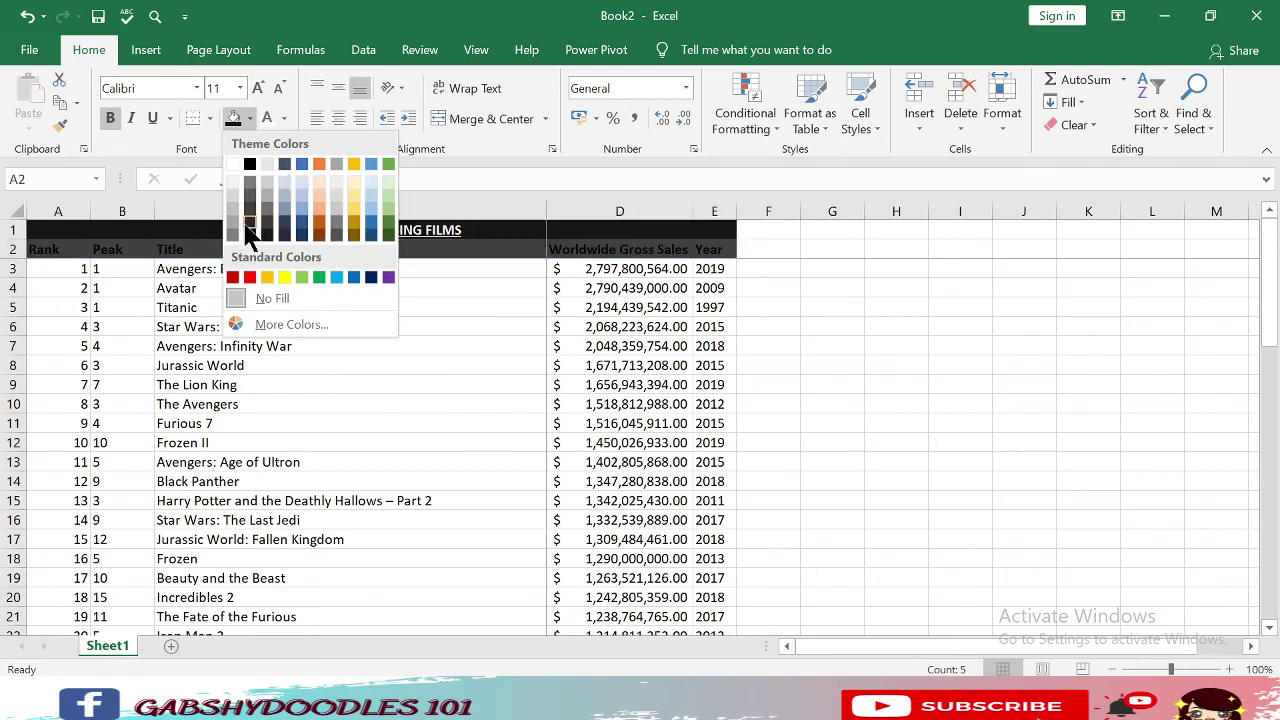
left_click(249, 226)
left_click(267, 115)
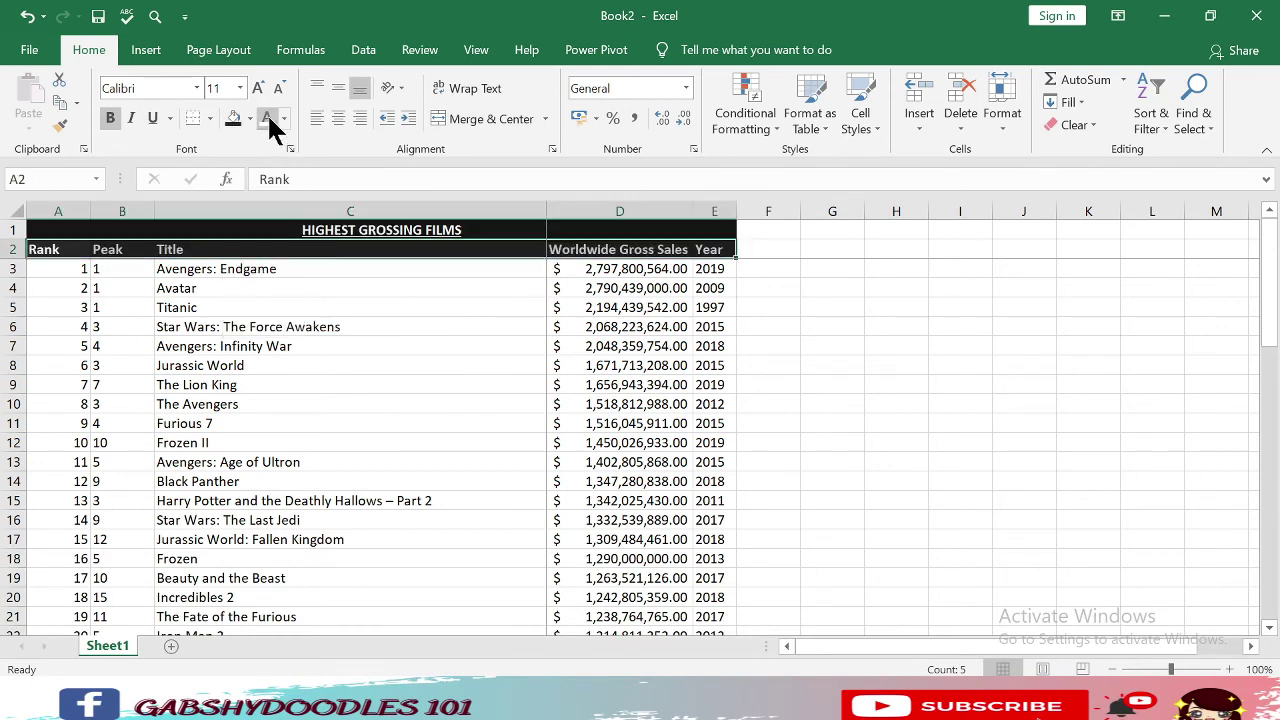
left_click(248, 117)
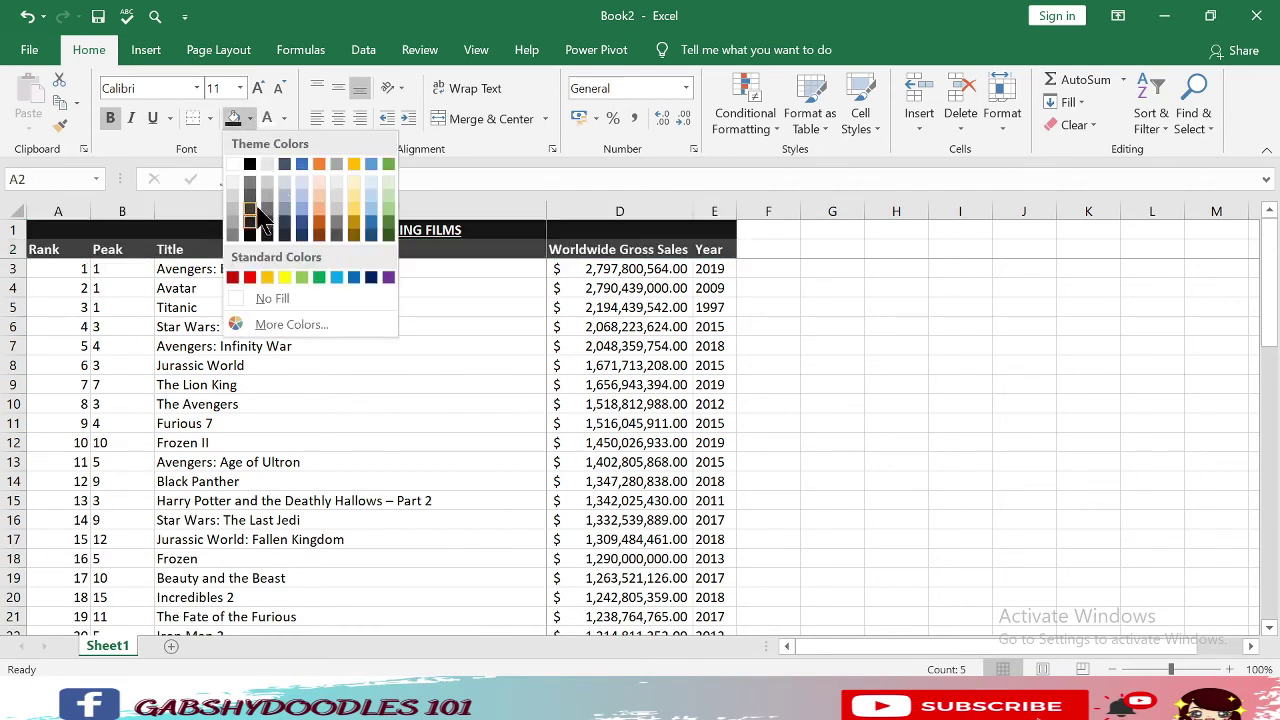
left_click(86, 295)
left_click_drag(63, 277, 730, 600)
scroll(684, 543, "down", 8)
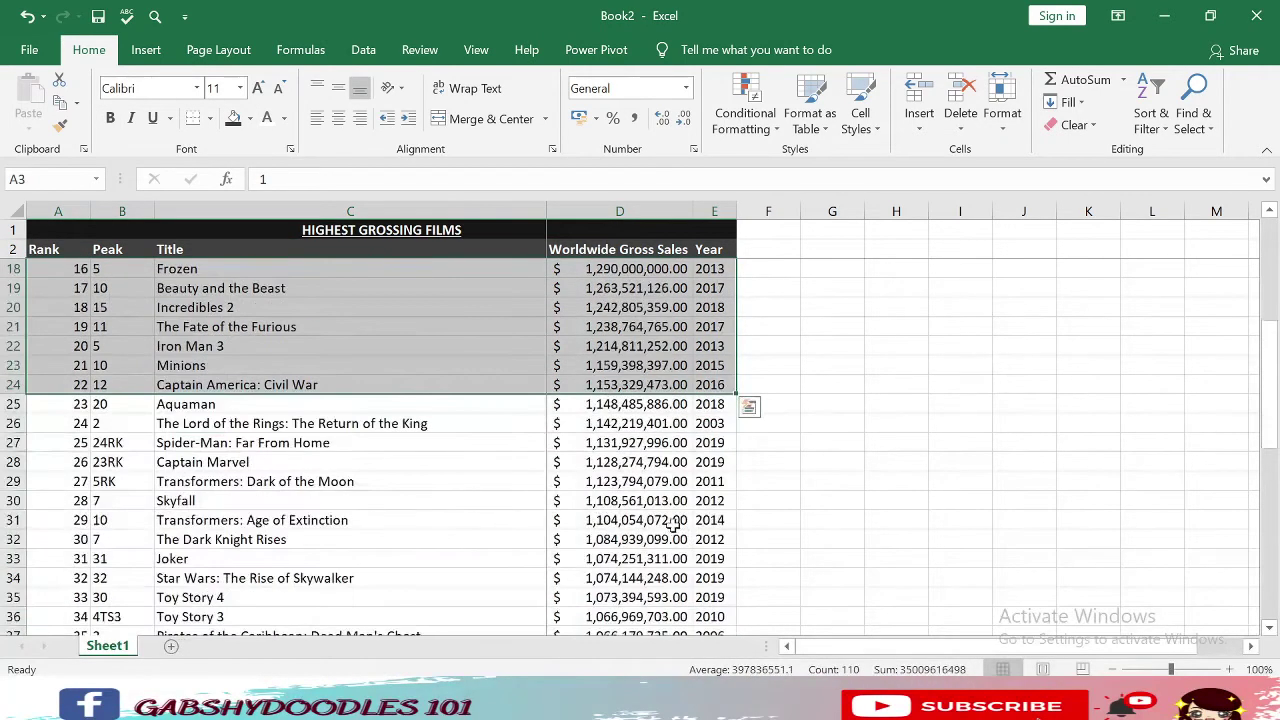
scroll(640, 530, "up", 9)
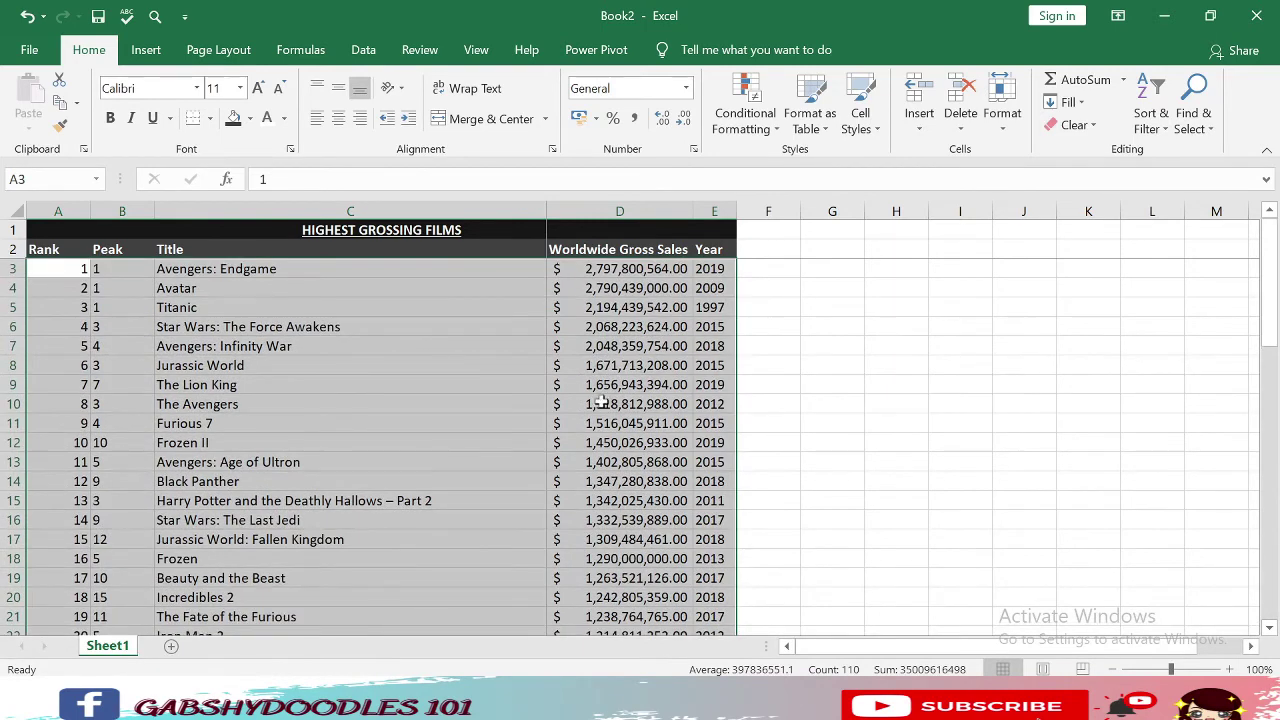
key("Right")
key("Right")
key("Right")
key("Right")
key("Right")
key("Right")
key("Right")
key("Right")
key("Right")
key("Right")
key("Right")
key("Right")
key("Right")
key("Right")
key("Right")
key("Right")
key("Right")
key("Right")
key("Right")
key("Right")
key("Right")
key("Right")
key("Right")
key("Right")
key("Right")
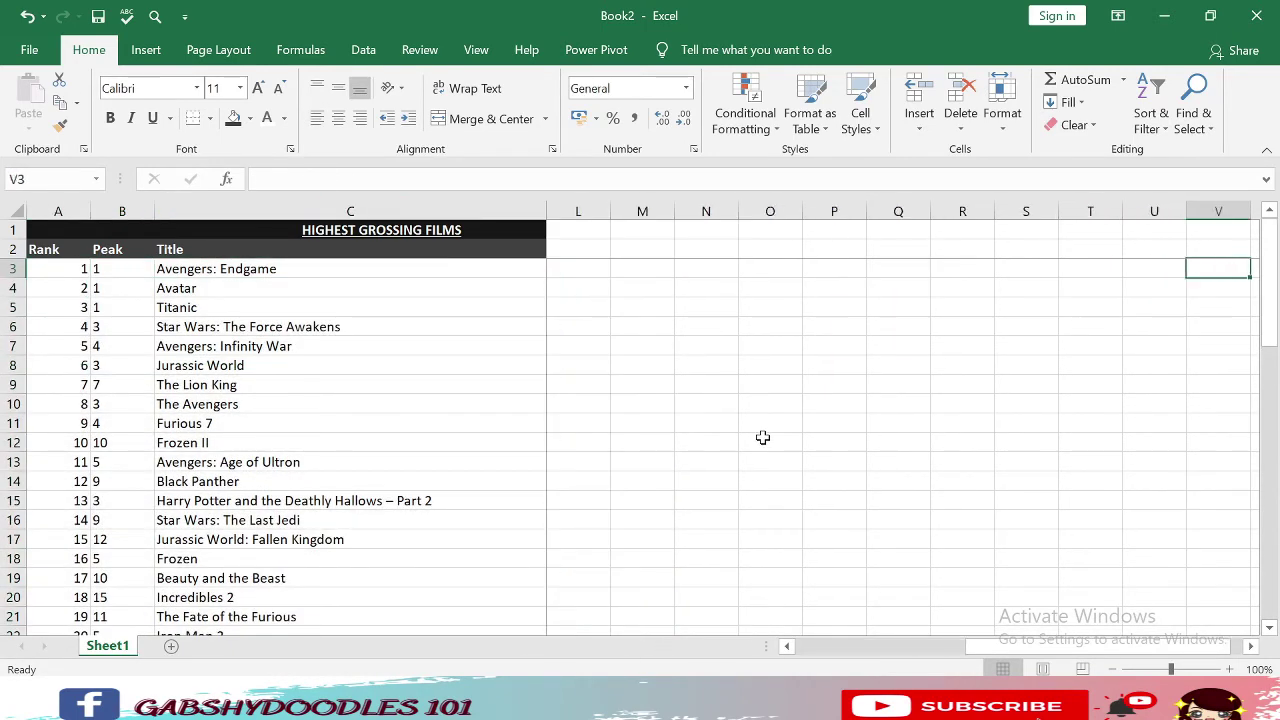
key("Left")
key("Left")
key("Left")
key("Left")
key("Left")
key("Left")
key("Left")
key("Left")
key("Left")
key("Left")
key("Left")
key("Left")
key("Left")
key("Left")
key("Left")
key("Left")
key("Left")
key("Left")
key("Left")
key("Left")
key("Right")
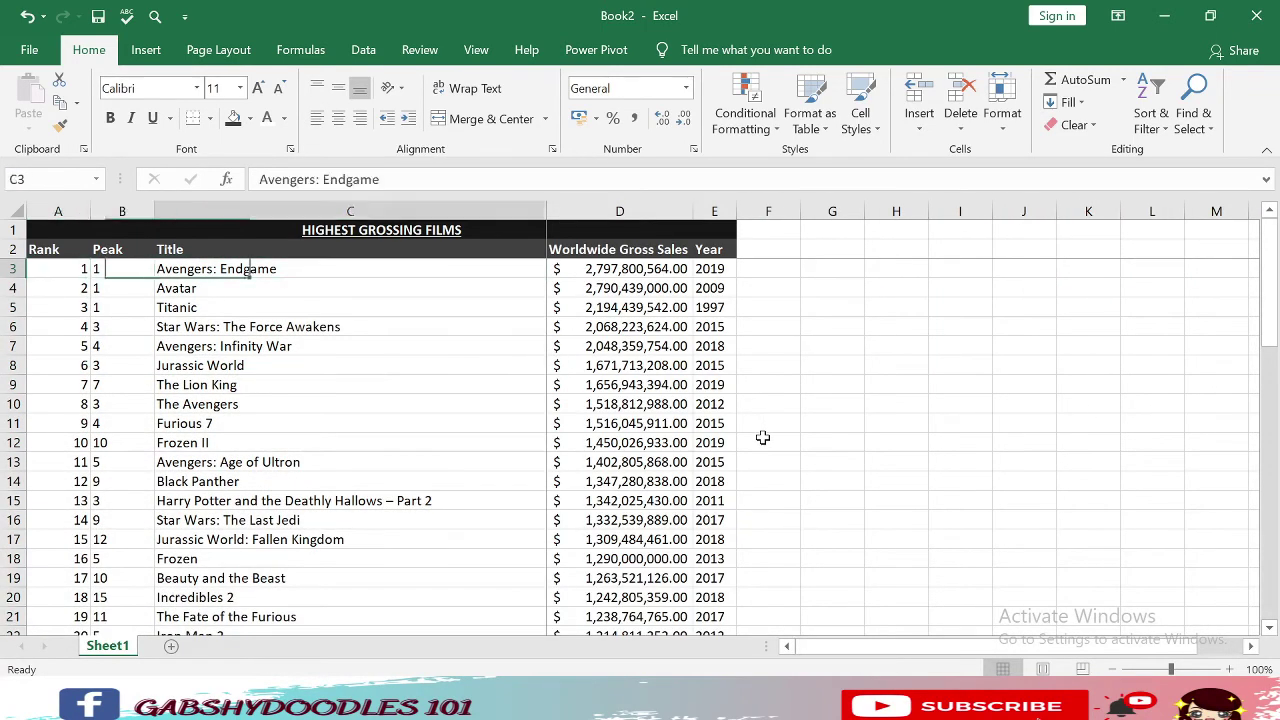
key("Right")
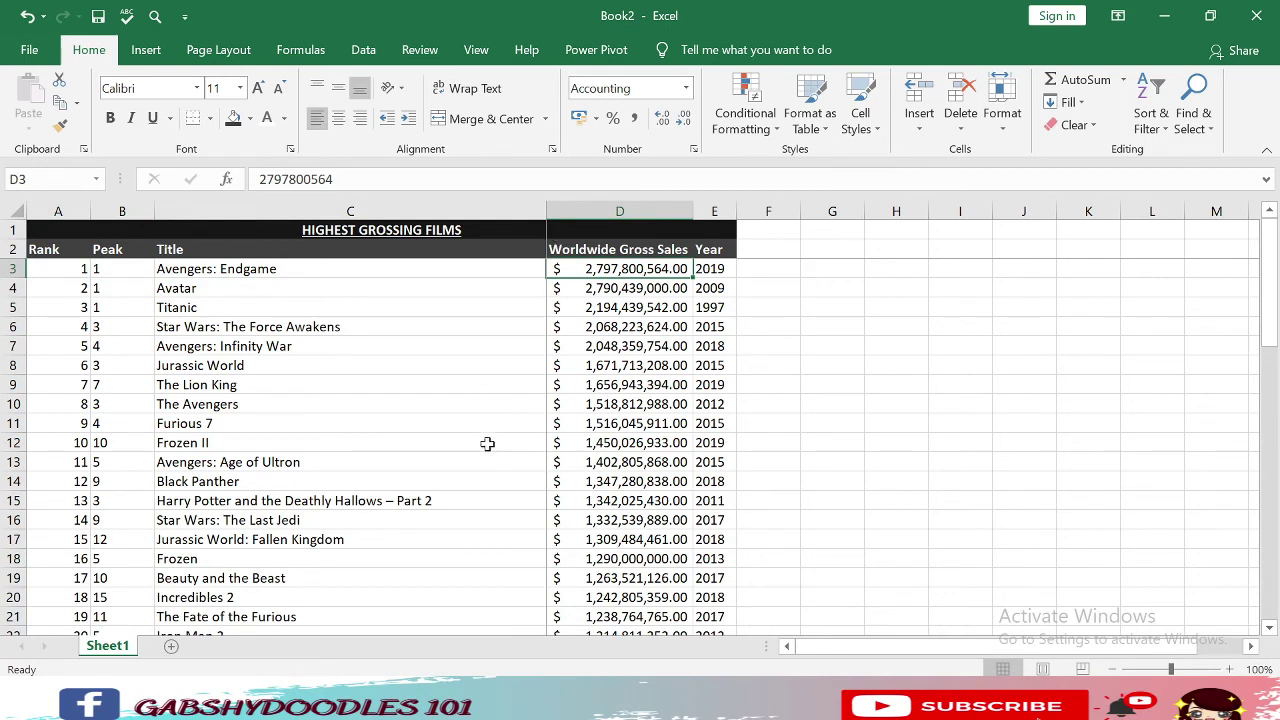